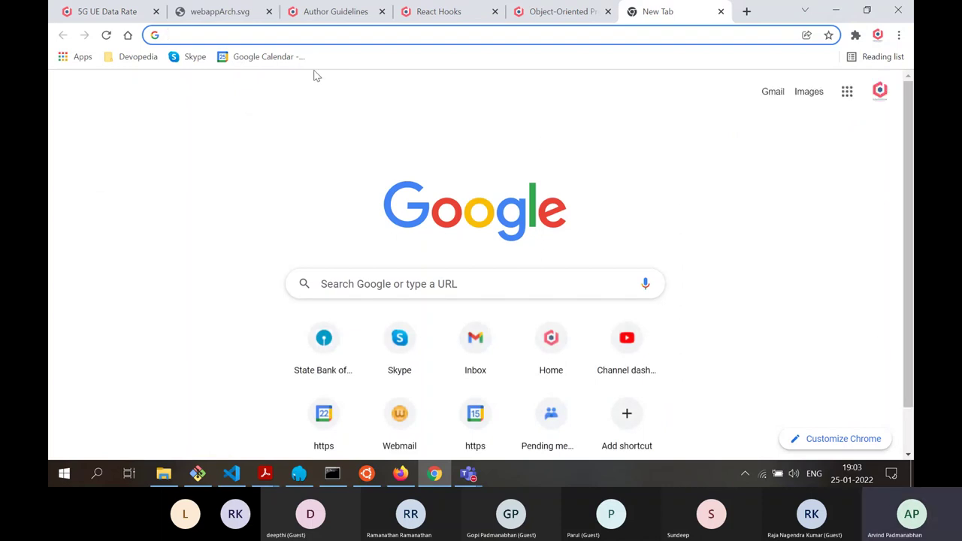
Open draw.io in the browser and start a blank diagram, postponing the choice of storage location
type("w.io")
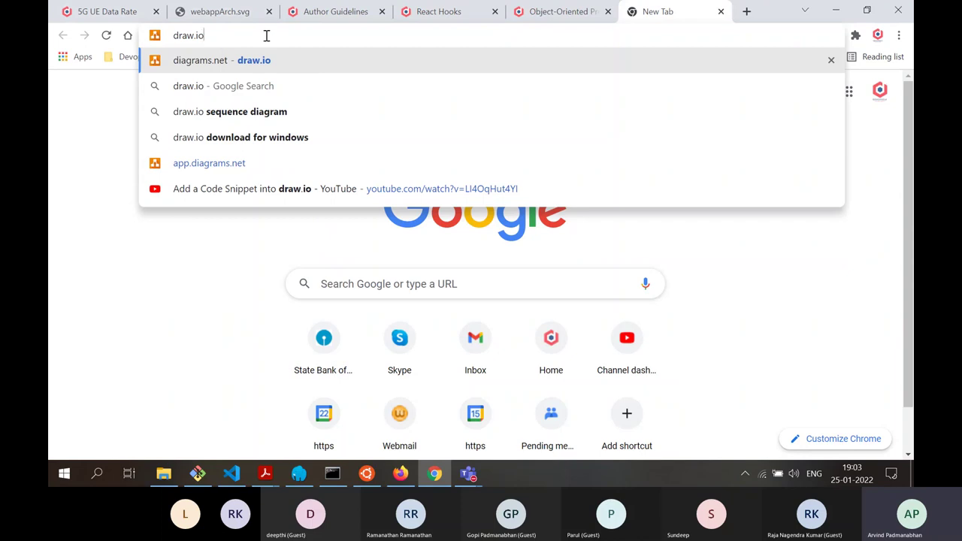
key("Return")
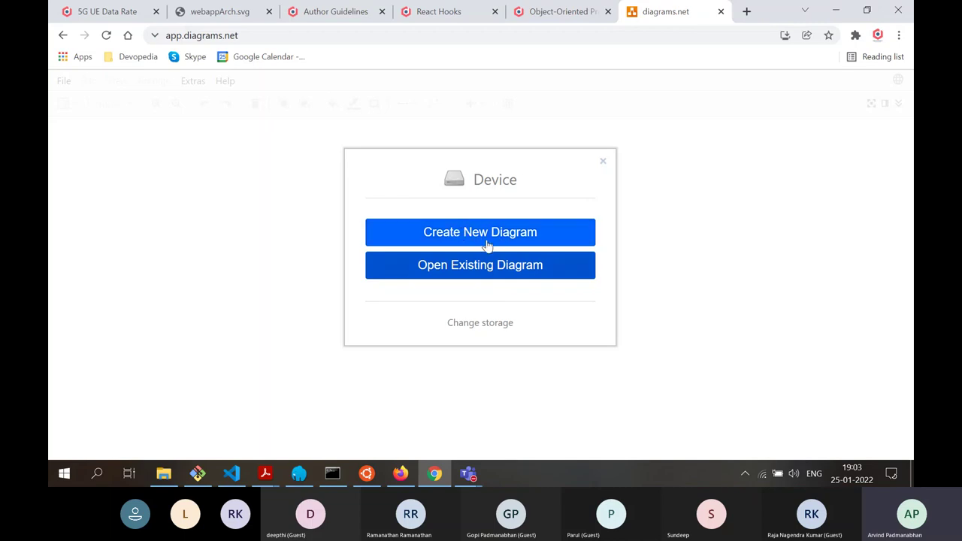
left_click(472, 324)
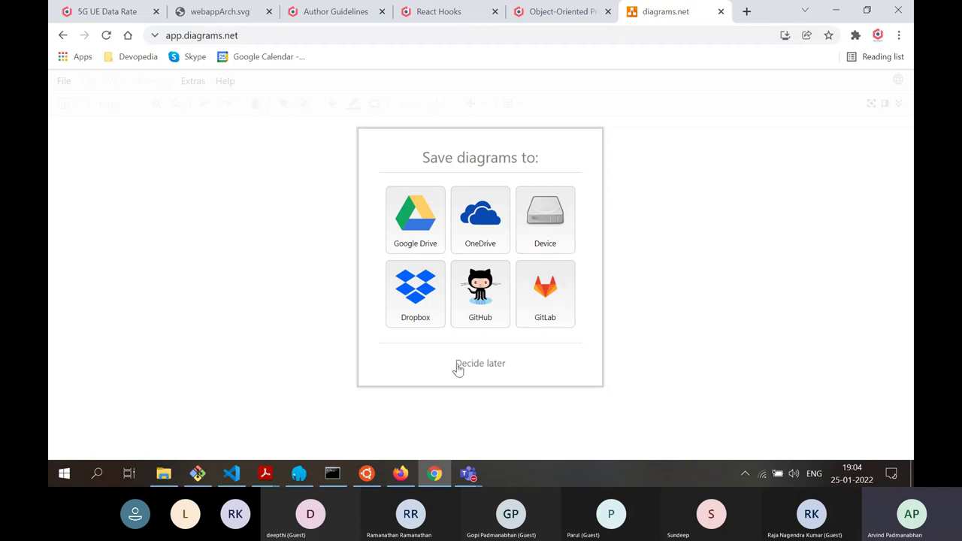
left_click(480, 367)
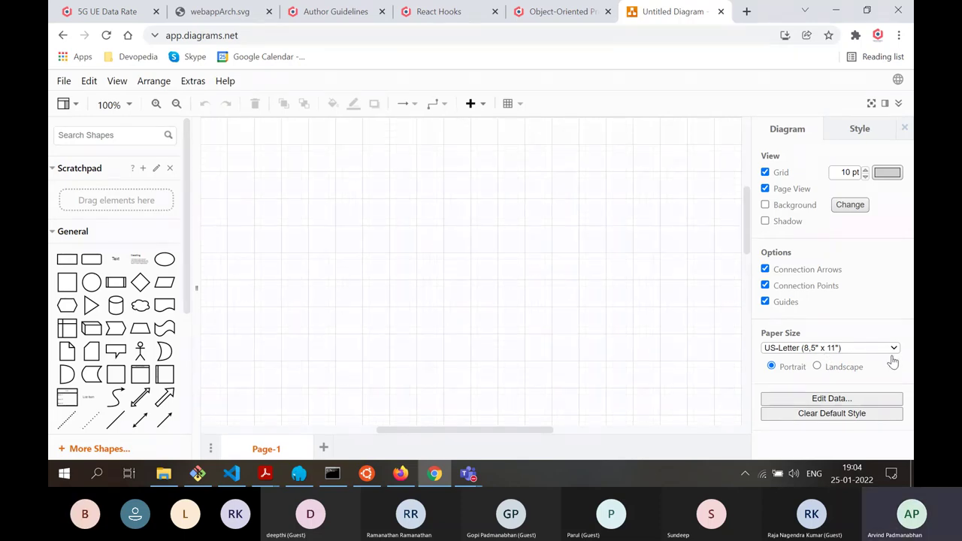
Collapse the Scratchpad section of the shape library and keep the General shapes expanded
left_click(70, 170)
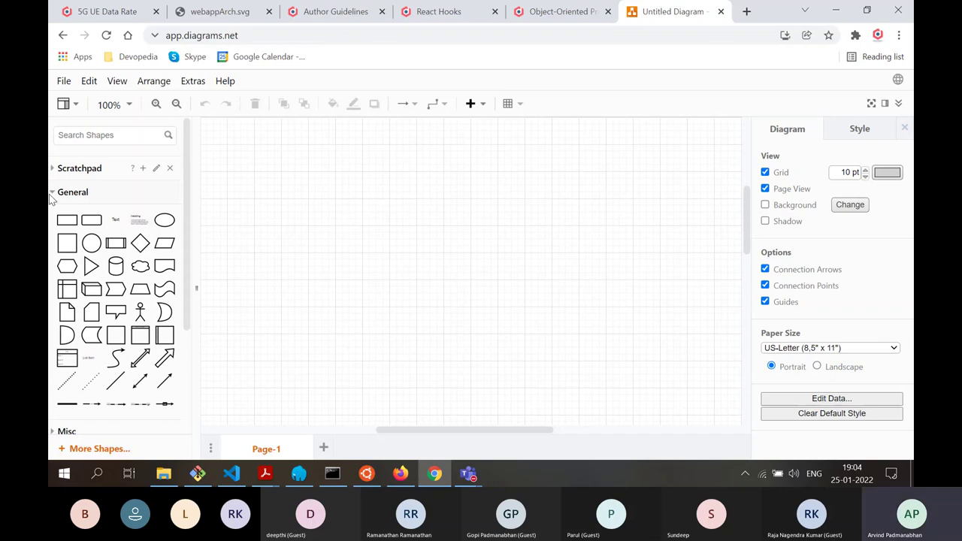
left_click(79, 193)
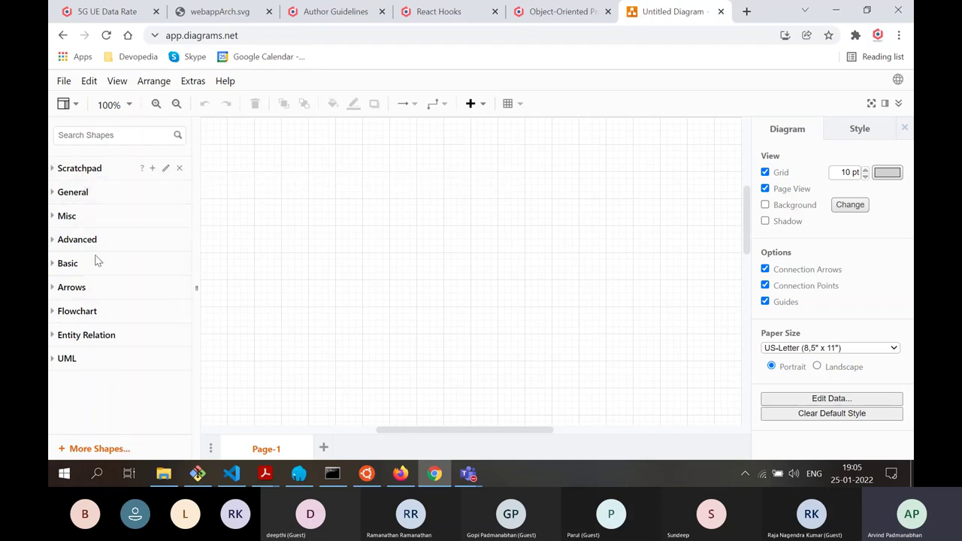
left_click(73, 192)
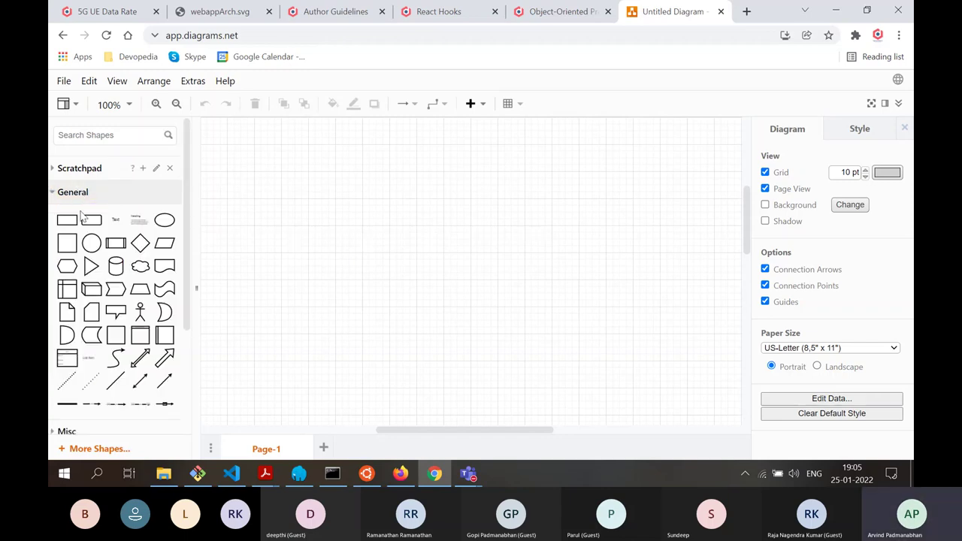
Add a rectangle from the General shapes, move it to the upper-left area of the canvas, and enlarge it
mouse_move(62, 239)
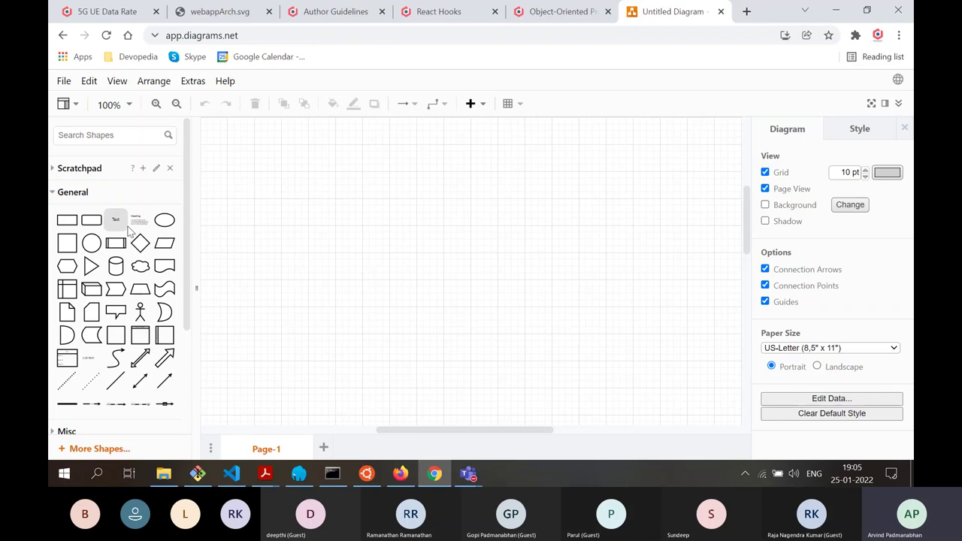
mouse_move(98, 235)
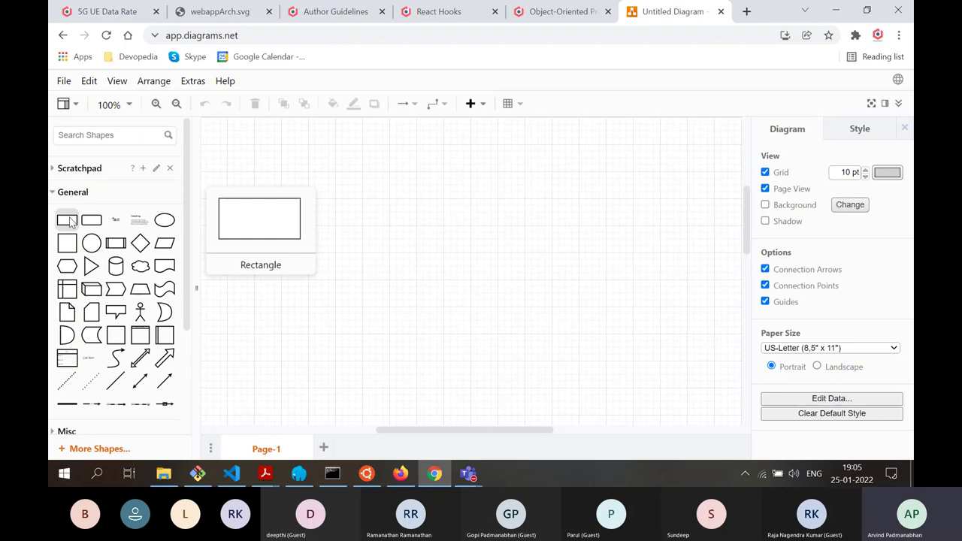
left_click(68, 220)
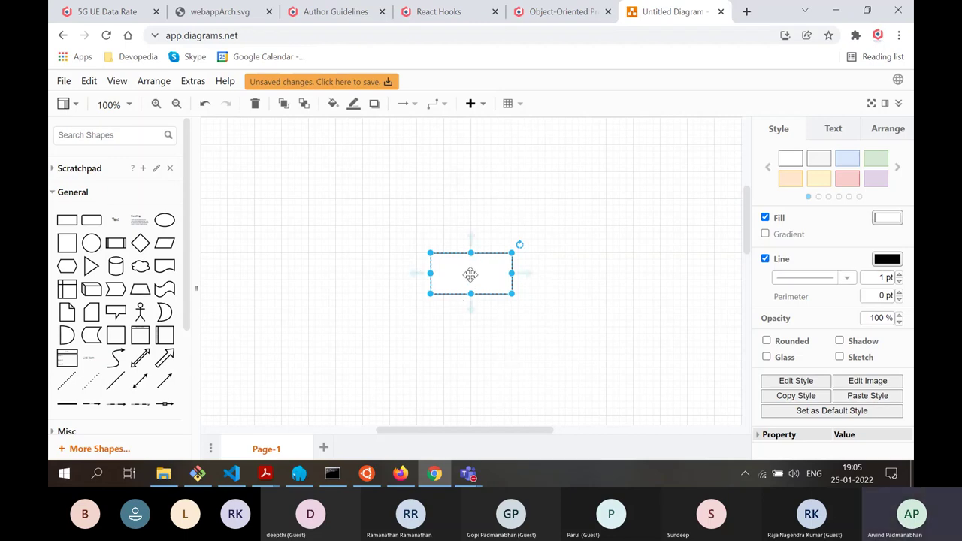
left_click_drag(467, 277, 344, 253)
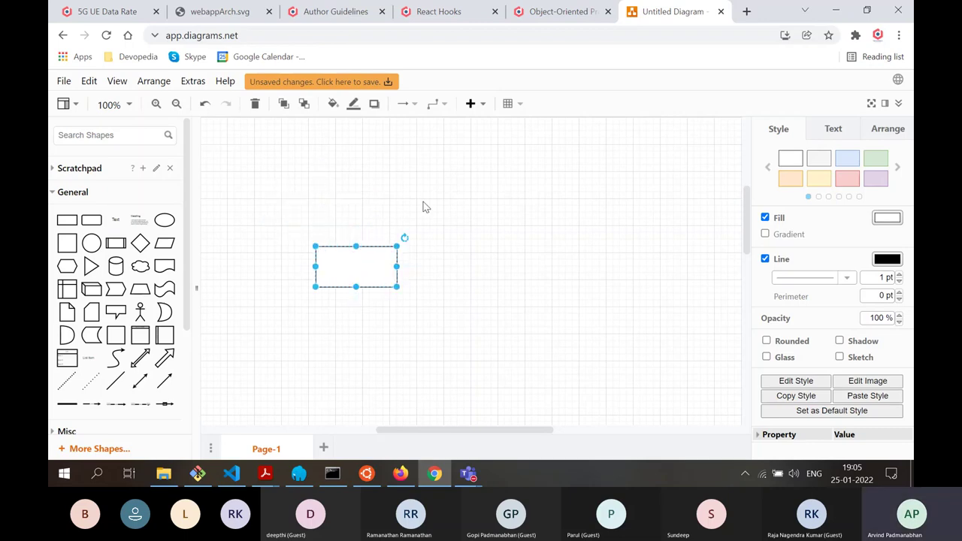
left_click_drag(360, 263, 327, 245)
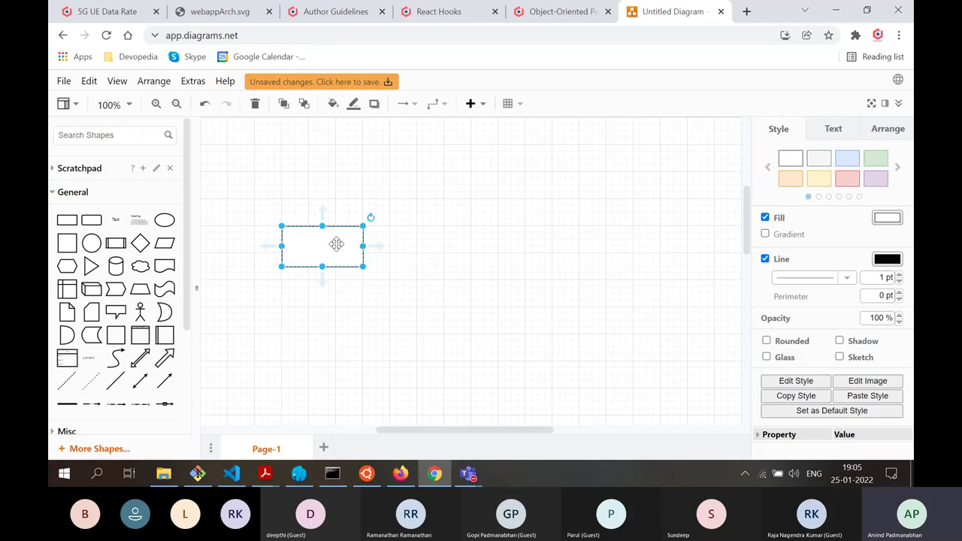
left_click_drag(363, 267, 390, 280)
left_click(348, 363)
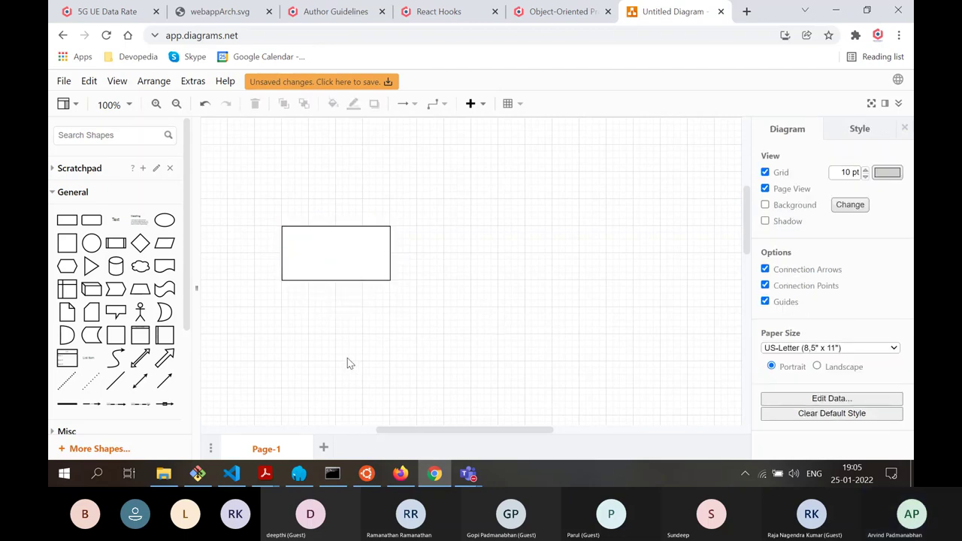
Duplicate the enlarged rectangle and place the copy to its right at the same height, leaving a wide gap between them
left_click(69, 225)
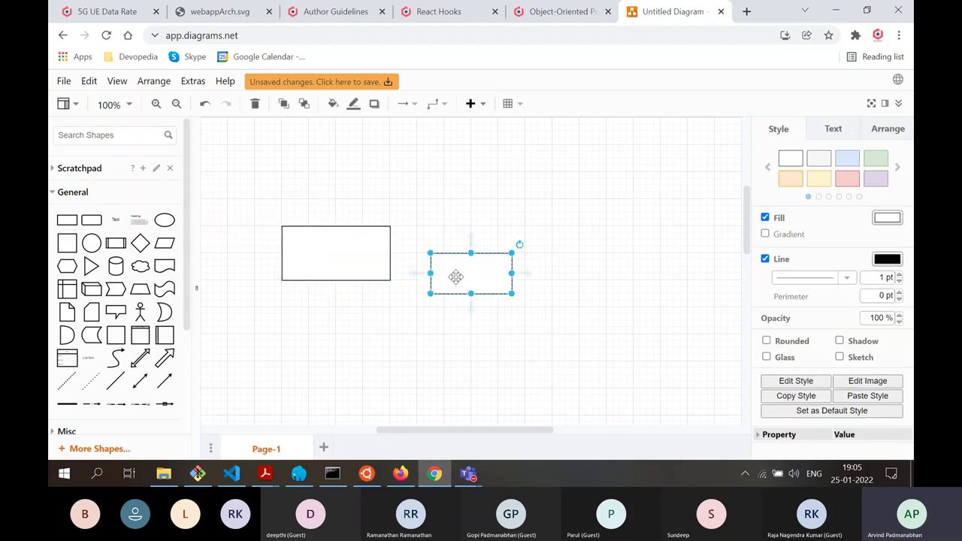
key("Delete")
left_click(352, 237)
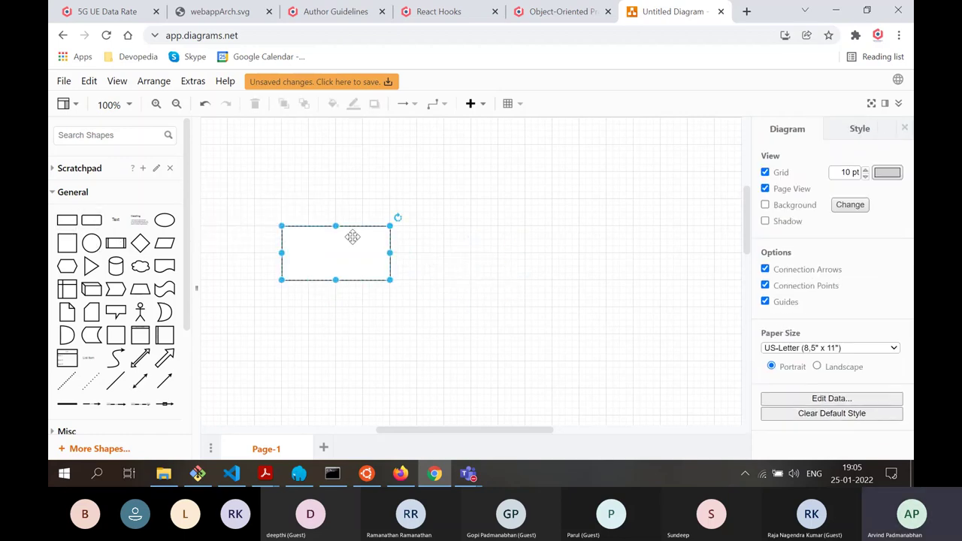
left_click_drag(353, 254, 517, 272)
left_click(454, 344)
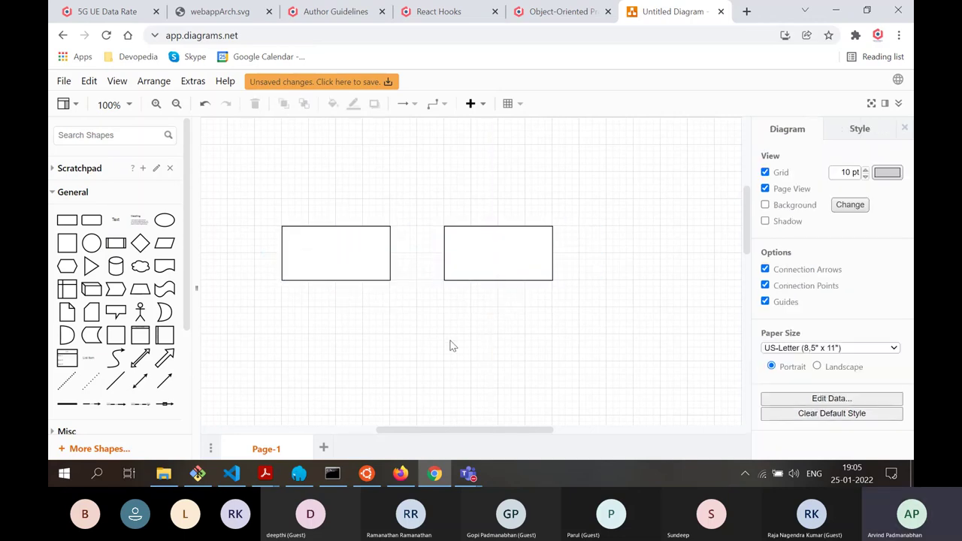
left_click(335, 259)
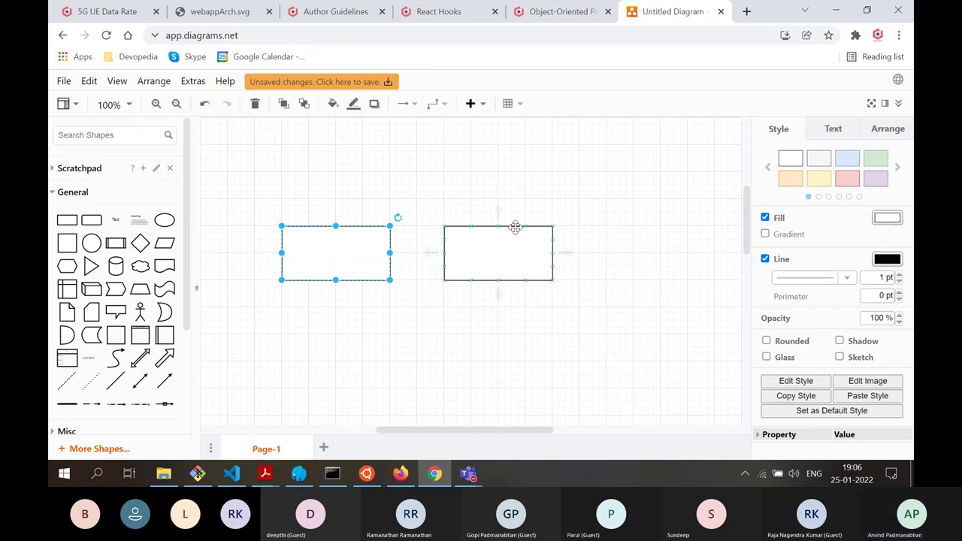
left_click_drag(508, 254, 559, 257)
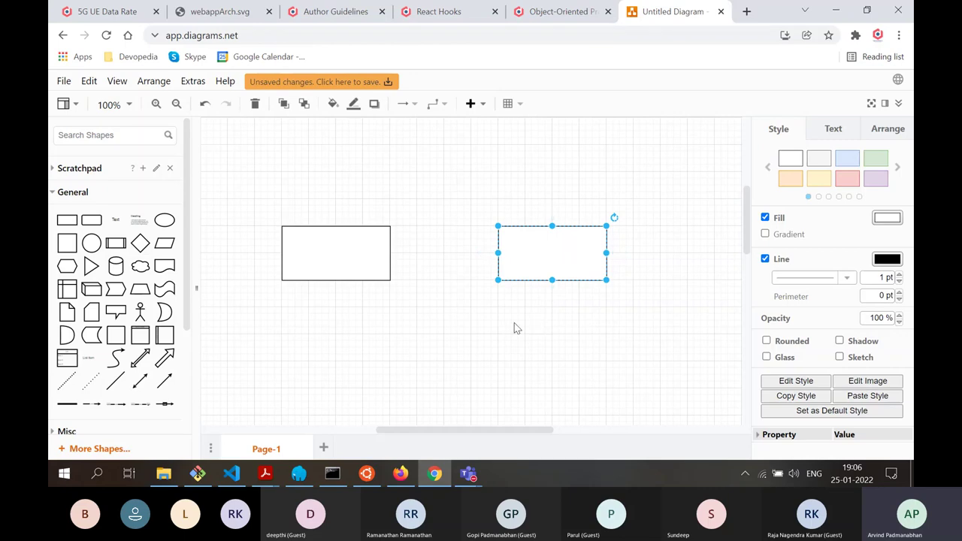
Fill the left rectangle with the blue colour 7EA6E0
left_click(360, 254)
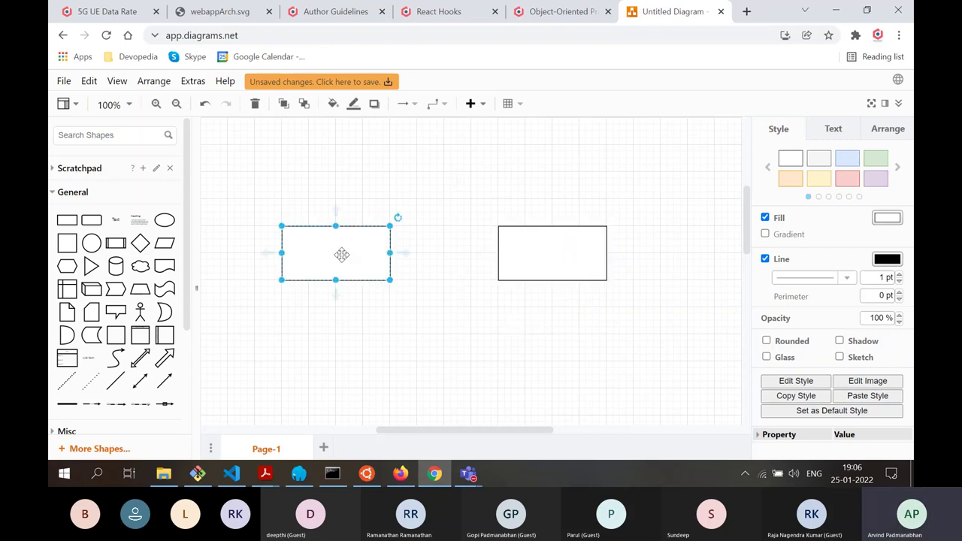
left_click(306, 285)
left_click(332, 243)
left_click(896, 219)
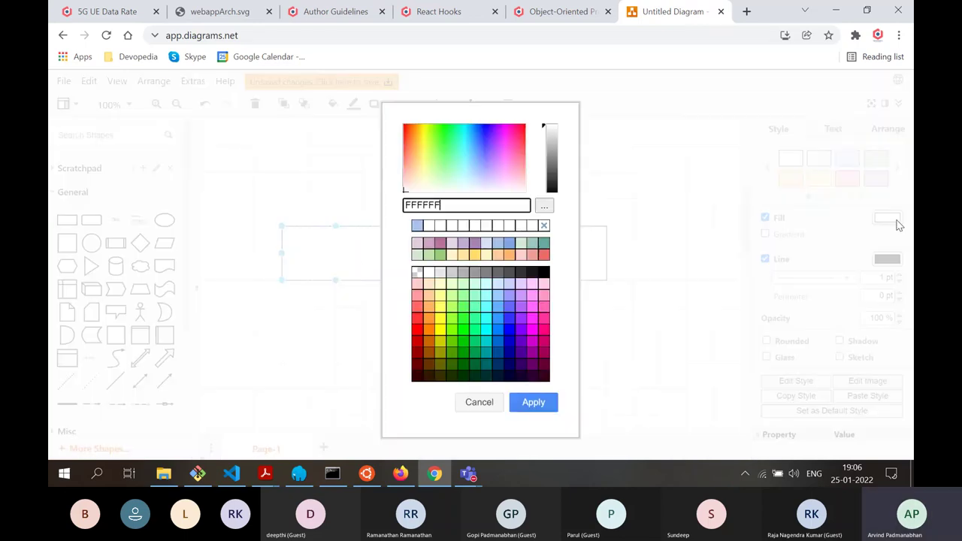
left_click(508, 245)
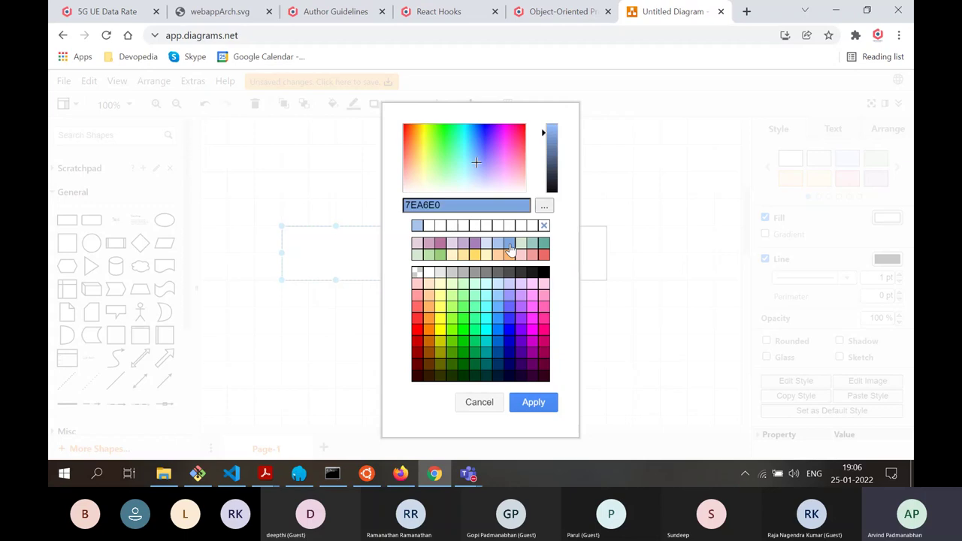
left_click(533, 402)
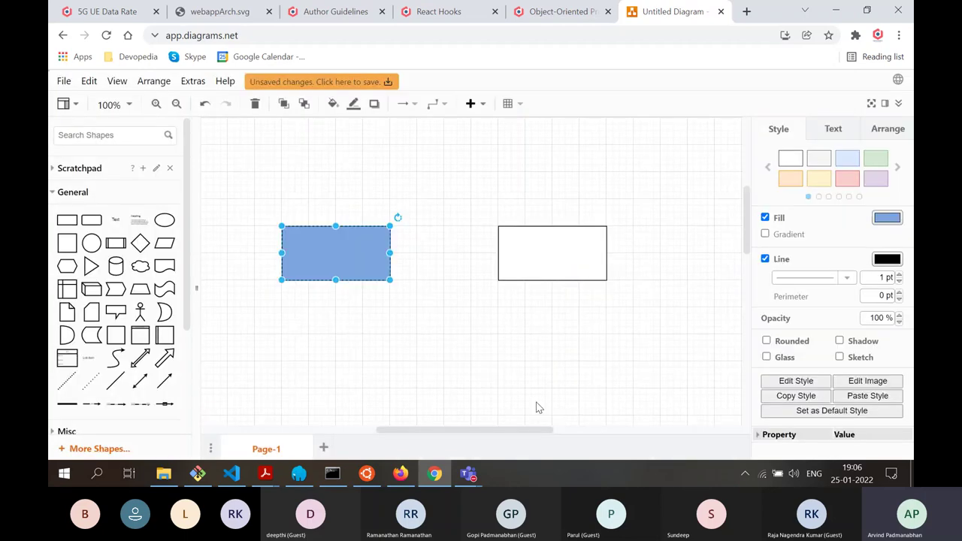
Turn the blue rectangle's outline off and back on, and set the line colour to pink
left_click(765, 259)
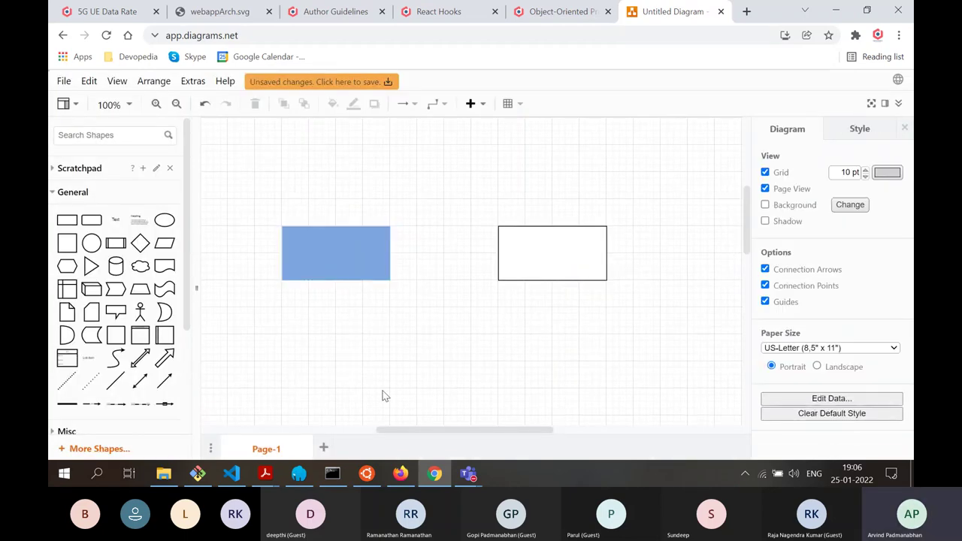
left_click(346, 256)
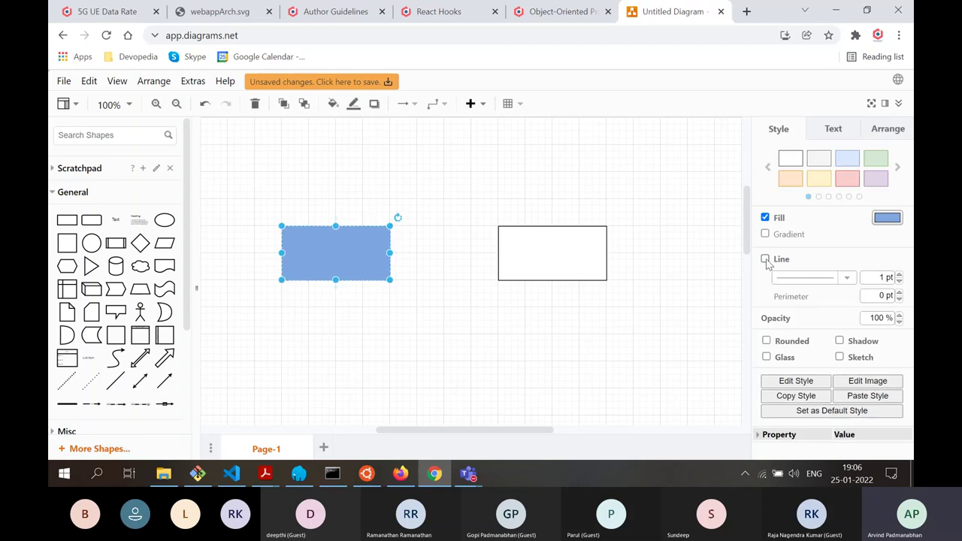
left_click(766, 259)
left_click(886, 259)
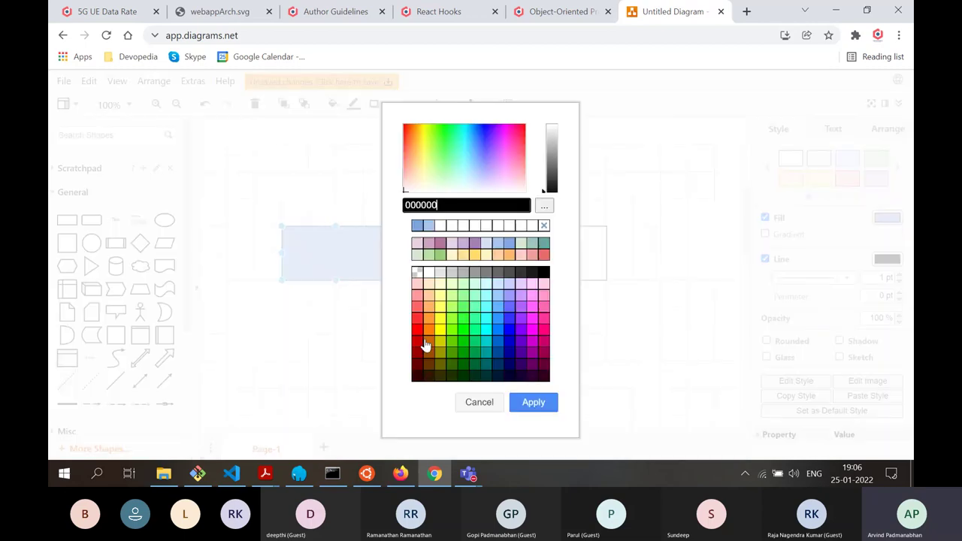
left_click(542, 326)
left_click(534, 402)
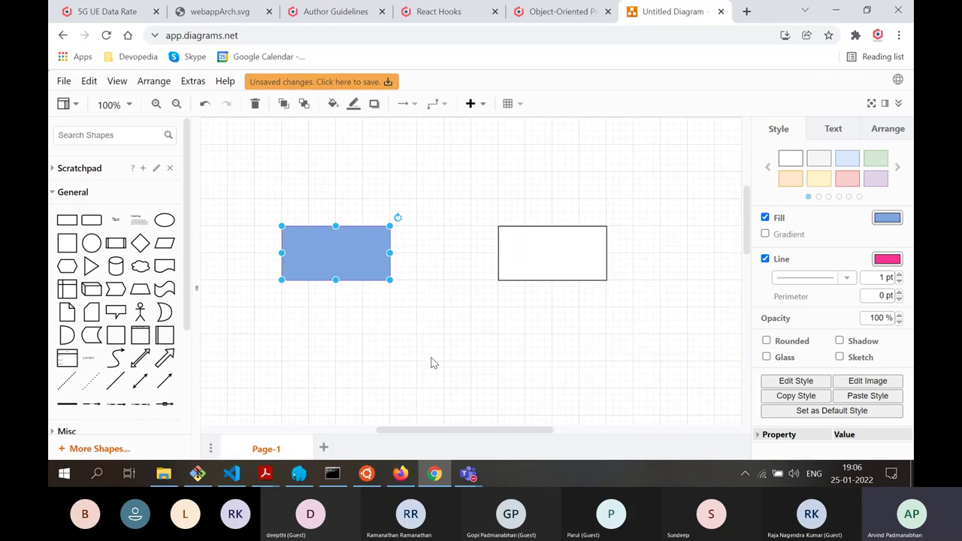
left_click(431, 361)
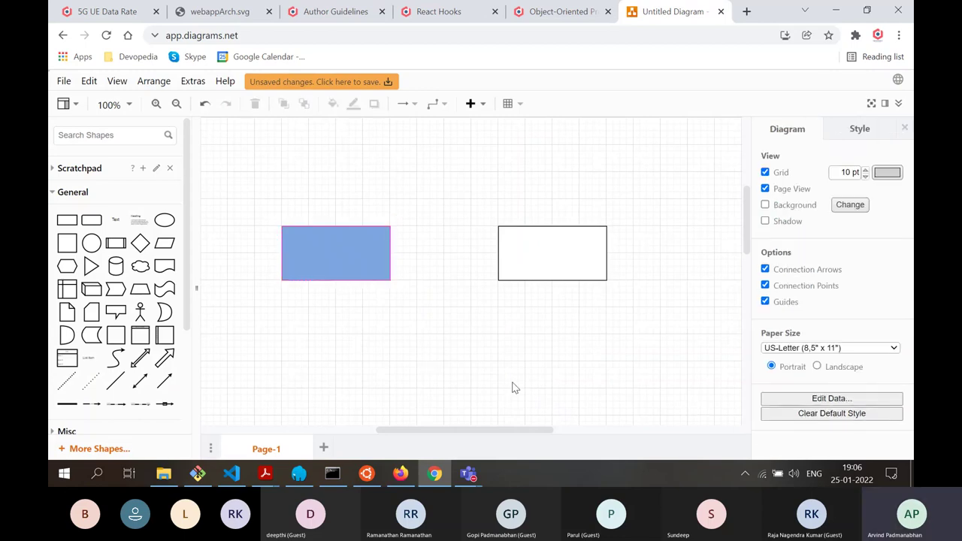
Browse the preset style palettes and apply the light-blue preset from the first palette to the left rectangle
left_click(382, 248)
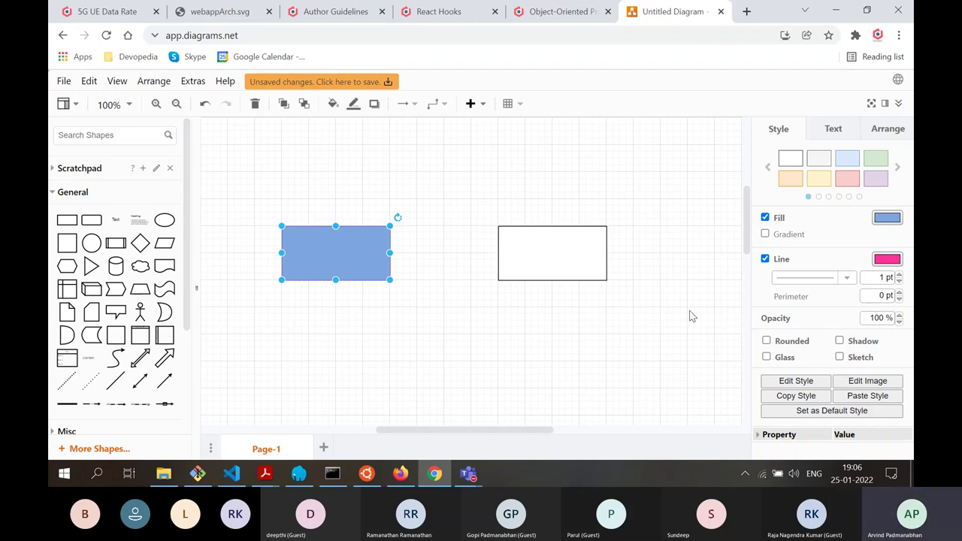
left_click(819, 197)
left_click(828, 197)
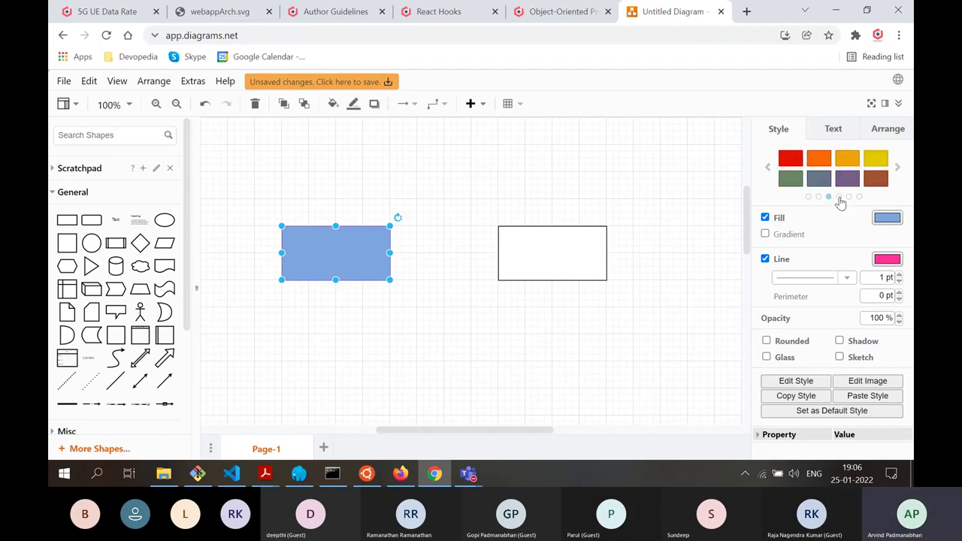
left_click(839, 197)
left_click(848, 197)
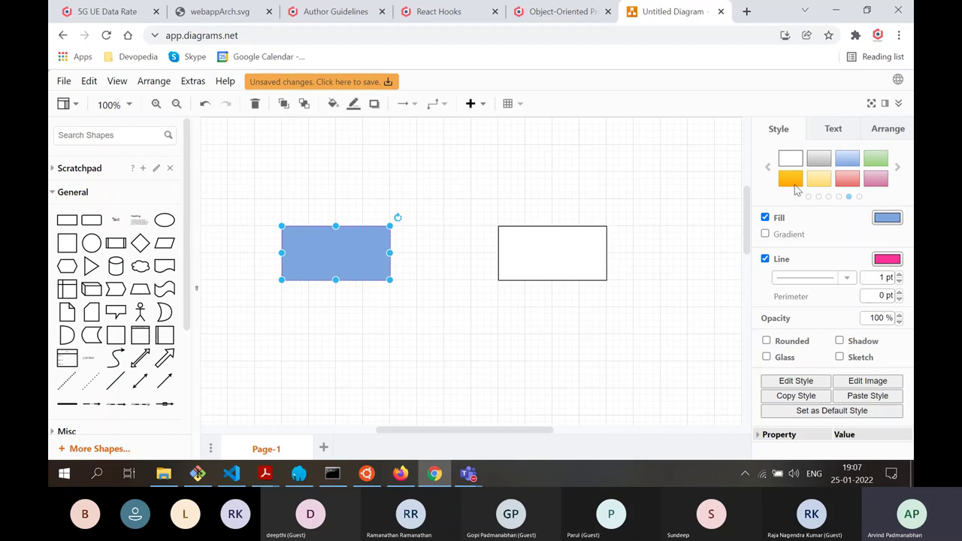
left_click(839, 197)
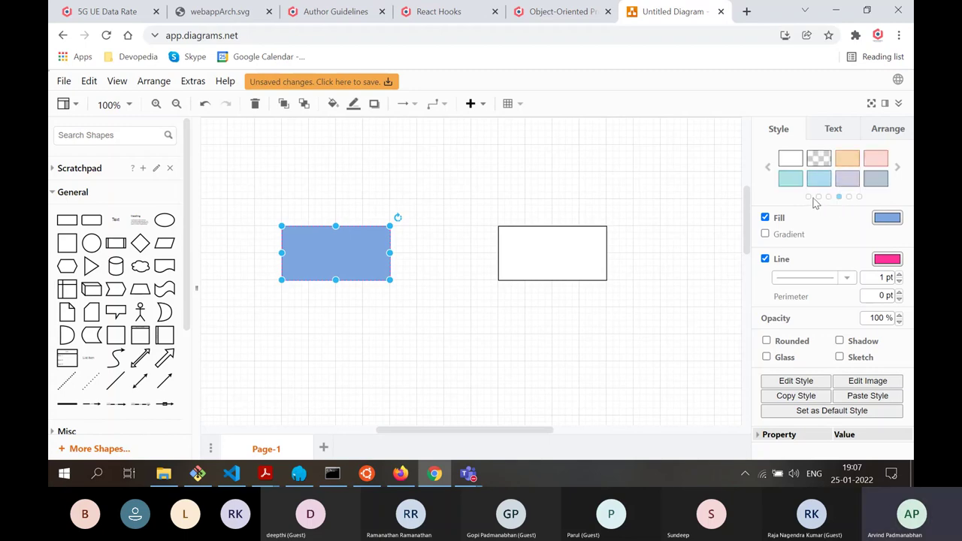
left_click(808, 198)
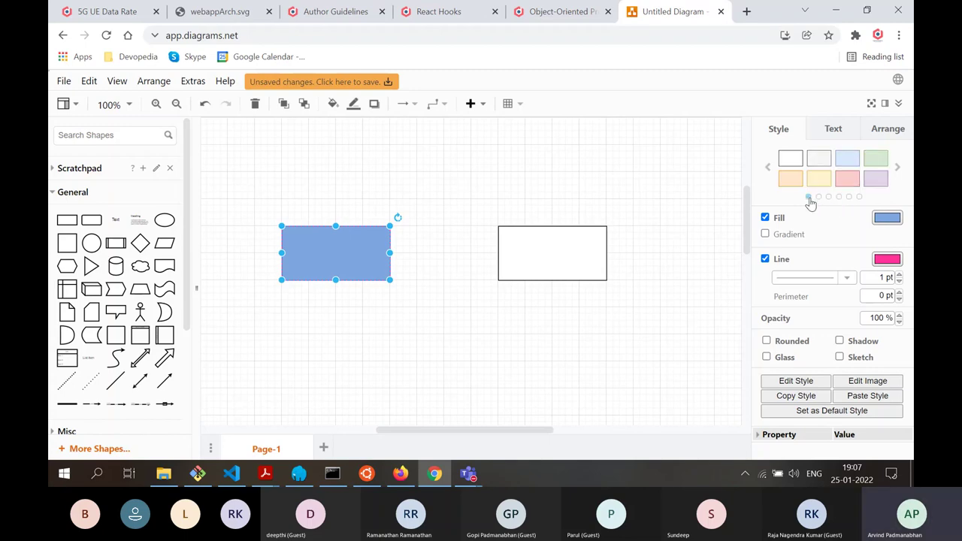
left_click(848, 160)
left_click(479, 337)
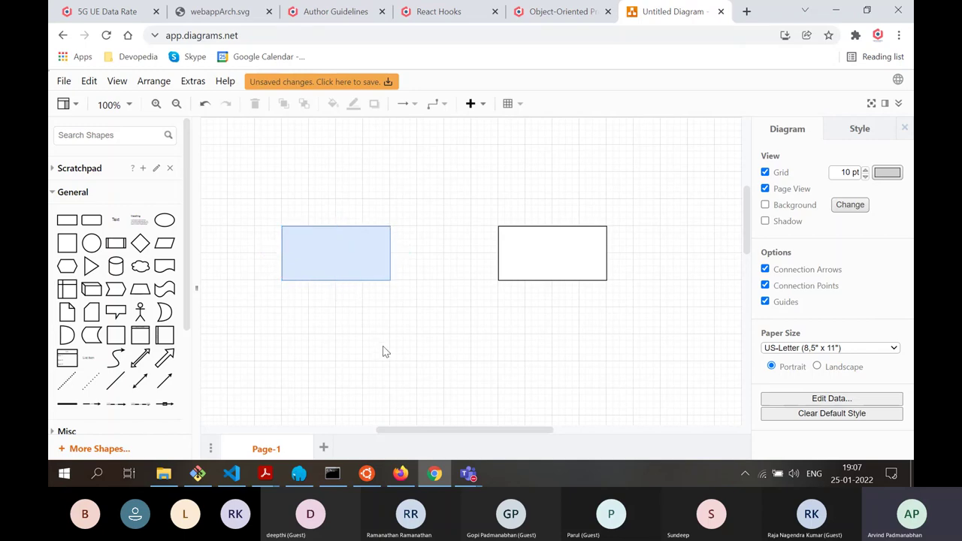
Duplicate the light-blue rectangle, place the copy directly below the white rectangle, and delete the white one
left_click(353, 268)
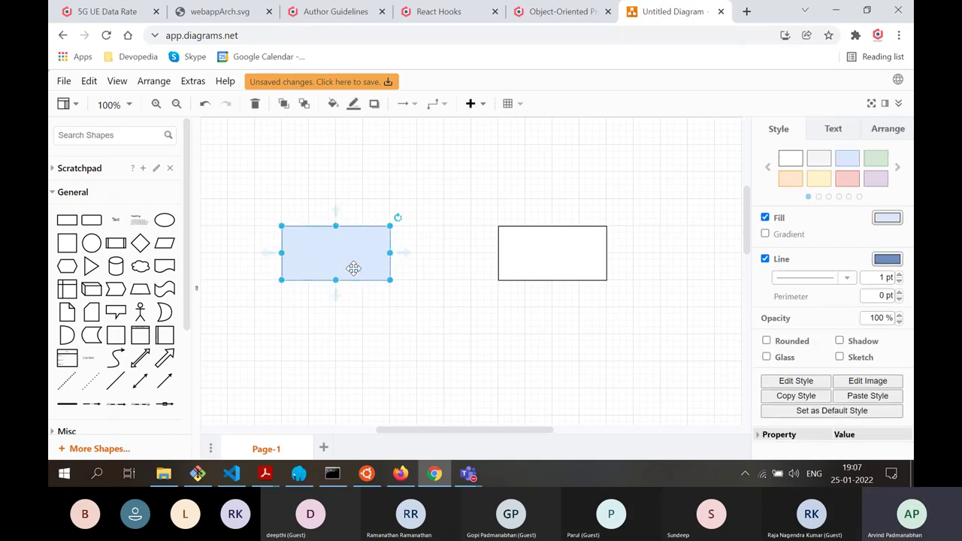
left_click_drag(353, 268, 545, 309)
left_click(527, 264)
key("Delete")
left_click(444, 408)
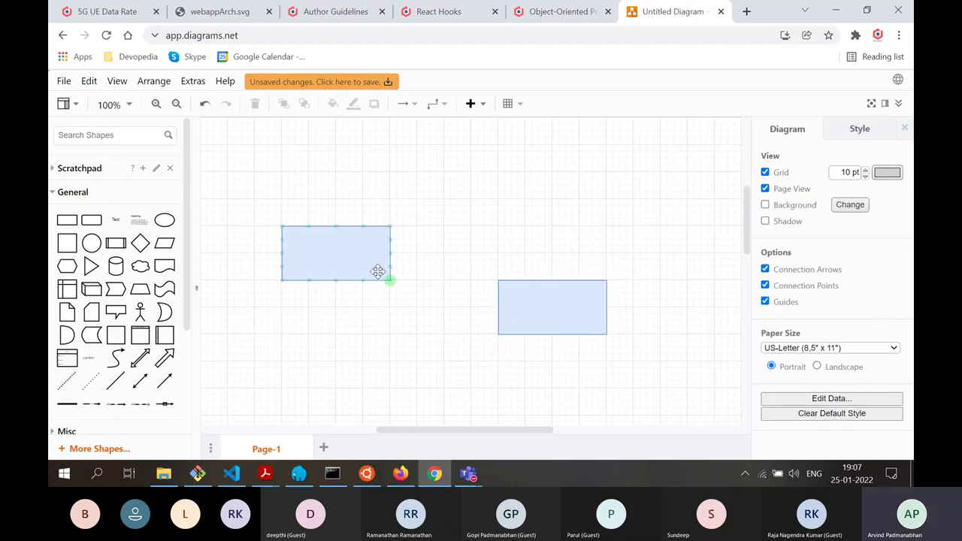
Level the right rectangle with the left one, and duplicate the pair to form a second row directly below
left_click_drag(532, 319, 530, 273)
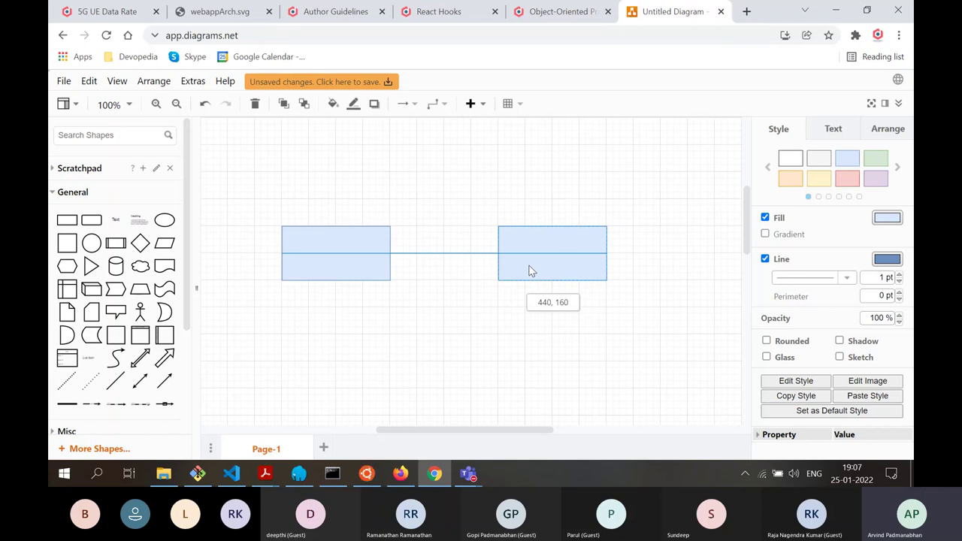
left_click_drag(529, 272, 531, 271)
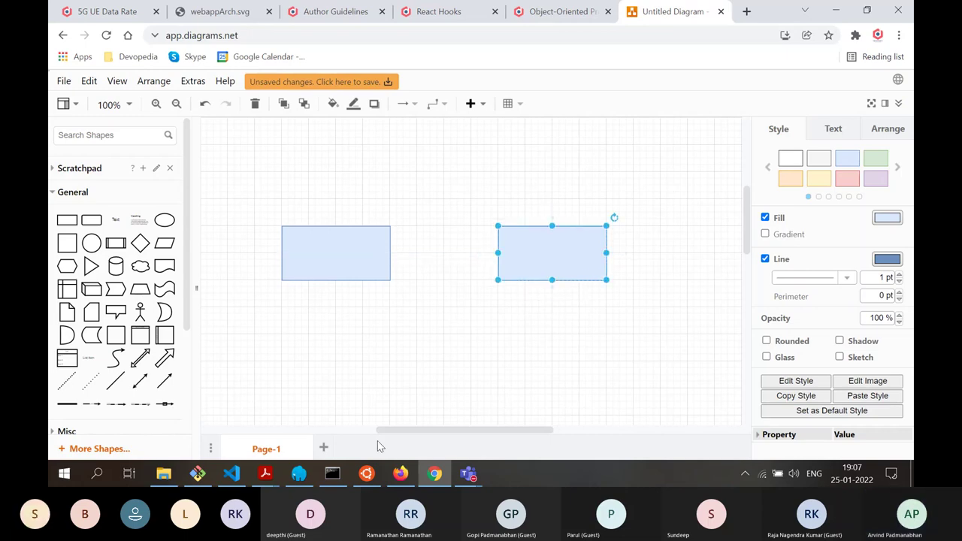
left_click(329, 253)
left_click(593, 263, "shift")
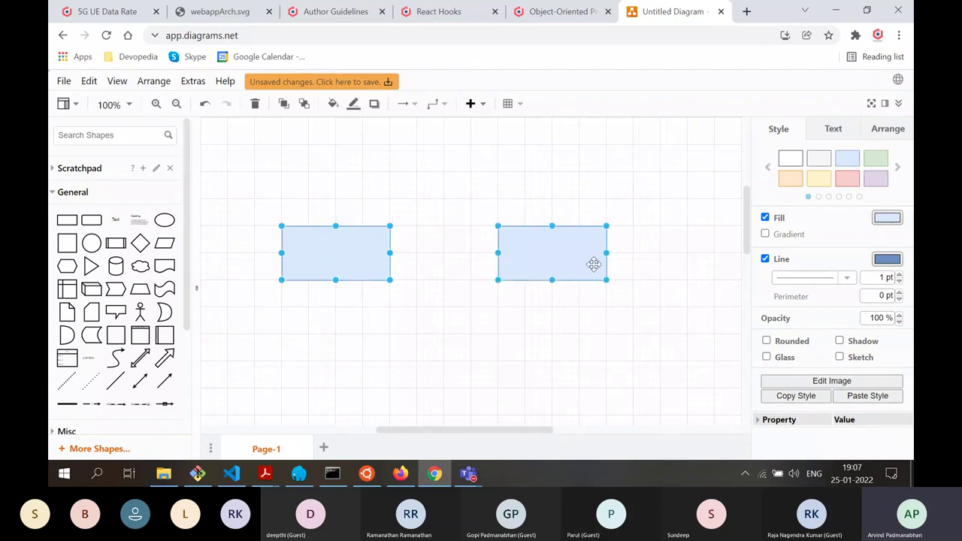
key("ctrl+d")
left_click_drag(355, 276, 321, 359)
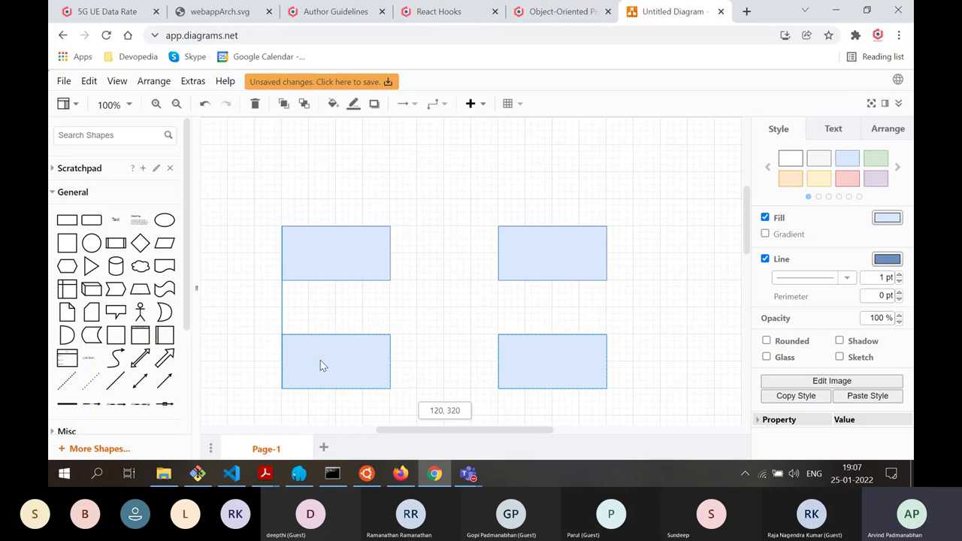
left_click_drag(322, 365, 322, 365)
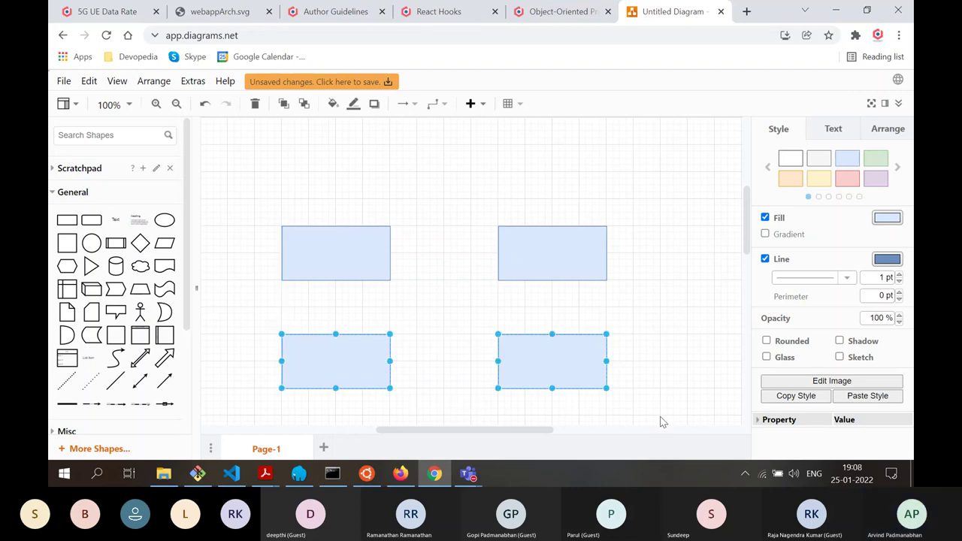
left_click(656, 361)
left_click(571, 365)
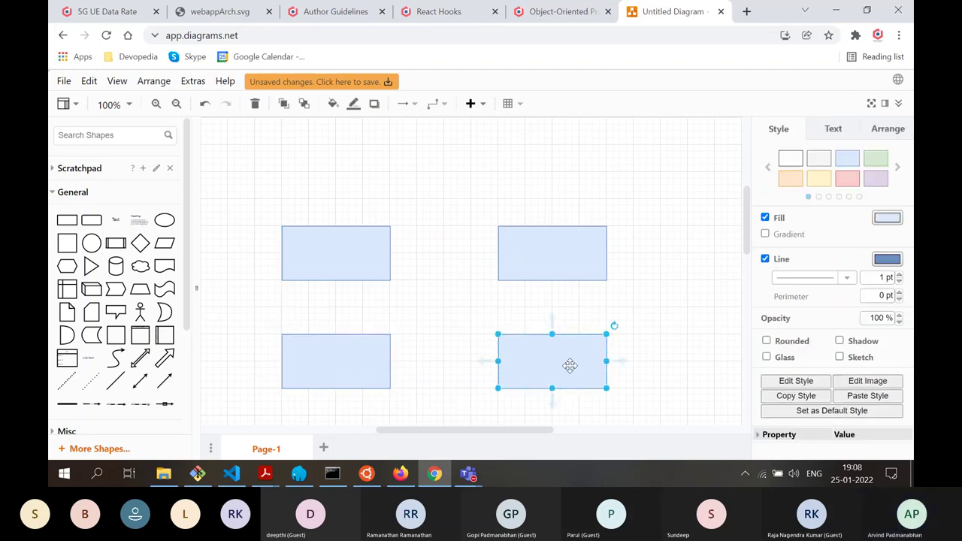
scroll(706, 256, "down", 2)
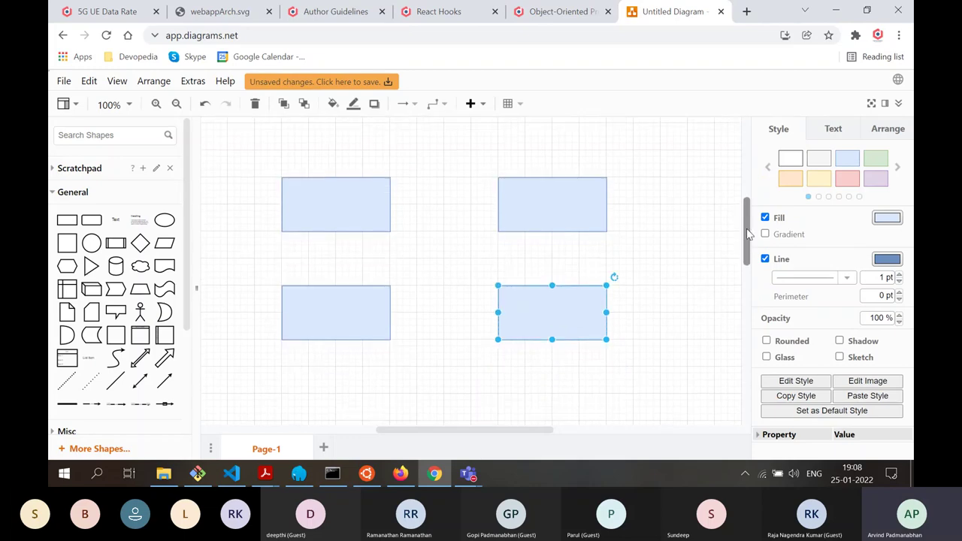
left_click(664, 293)
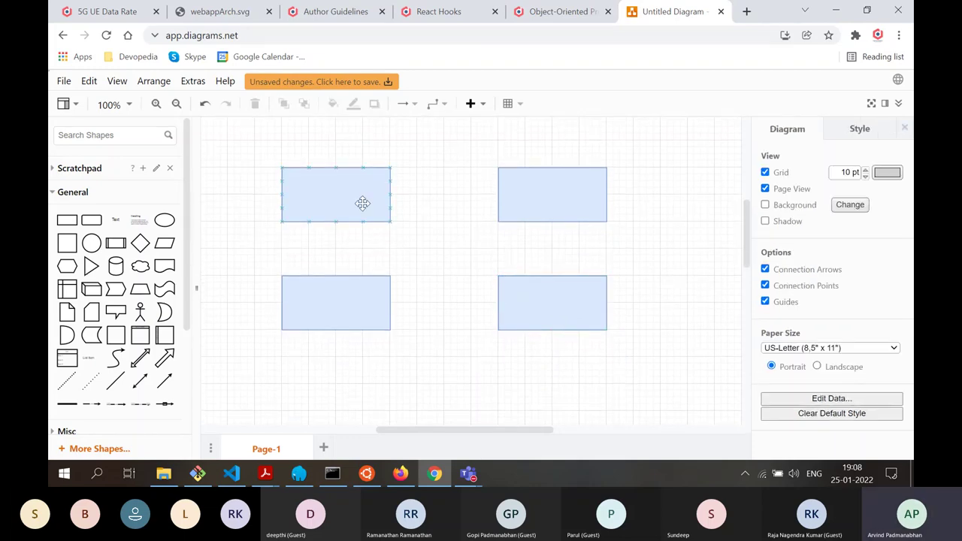
left_click(360, 201)
left_click(645, 278)
left_click_drag(748, 237, 748, 228)
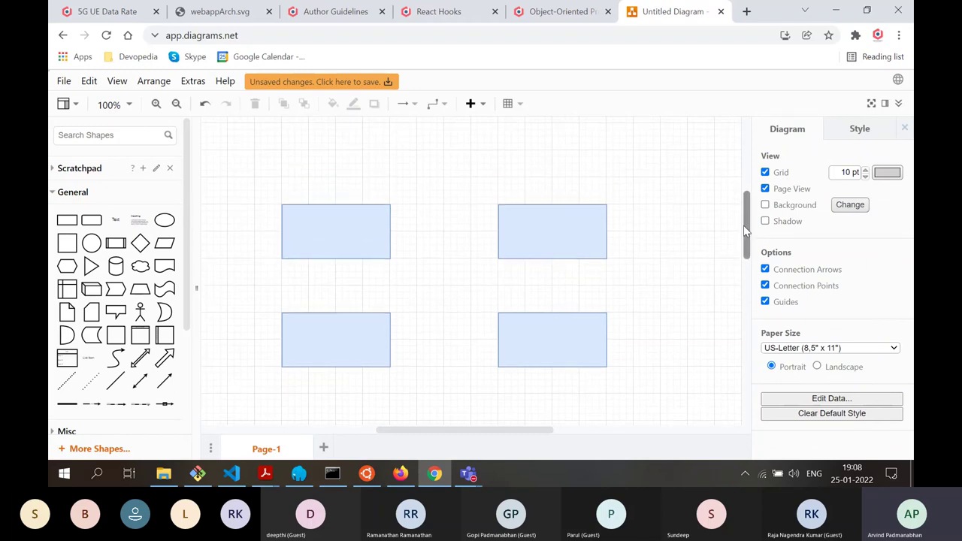
Select all four rectangles, try to shrink them together from the lower-right one's corner, and undo the resize
left_click_drag(243, 180, 650, 421)
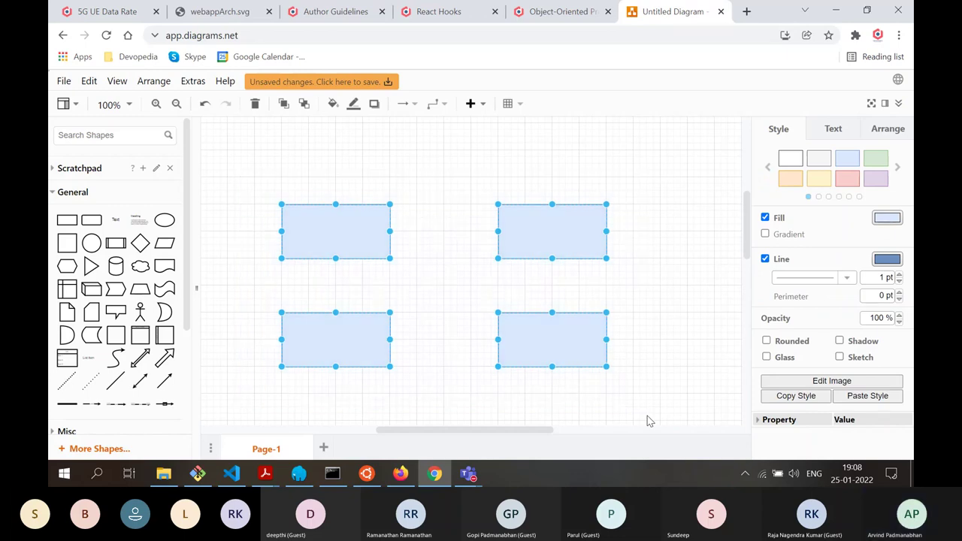
left_click_drag(604, 364, 552, 333)
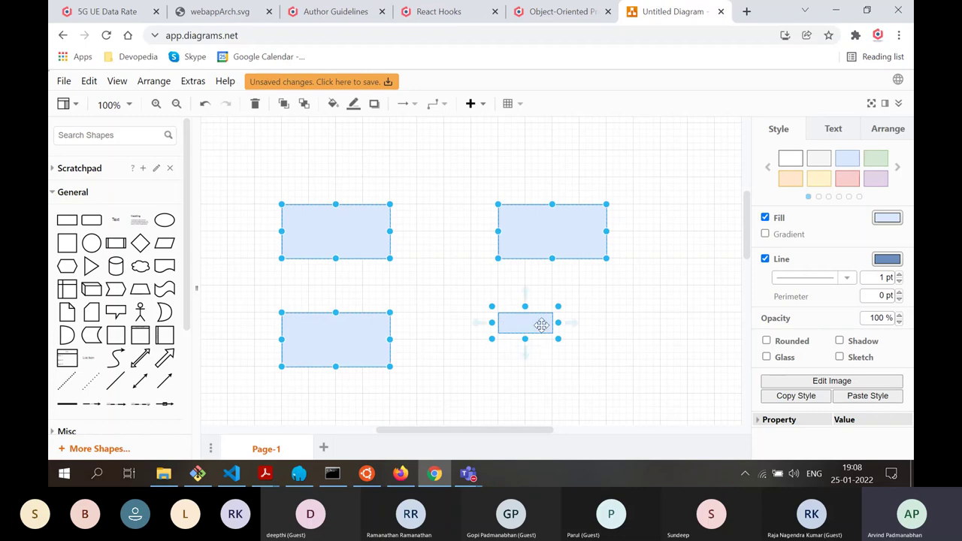
key("ctrl+z")
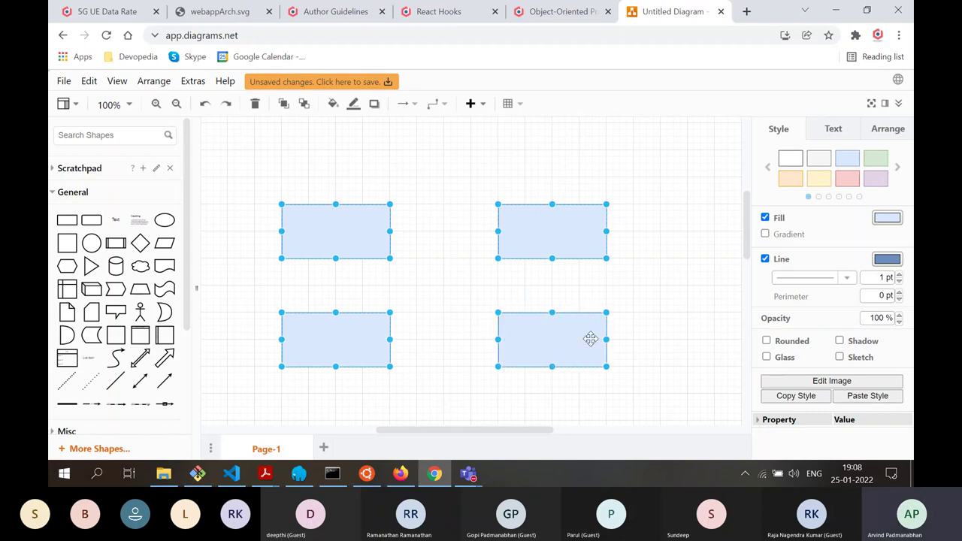
Group the four selected rectangles and shrink the whole group from its lower-right corner
left_click(153, 81)
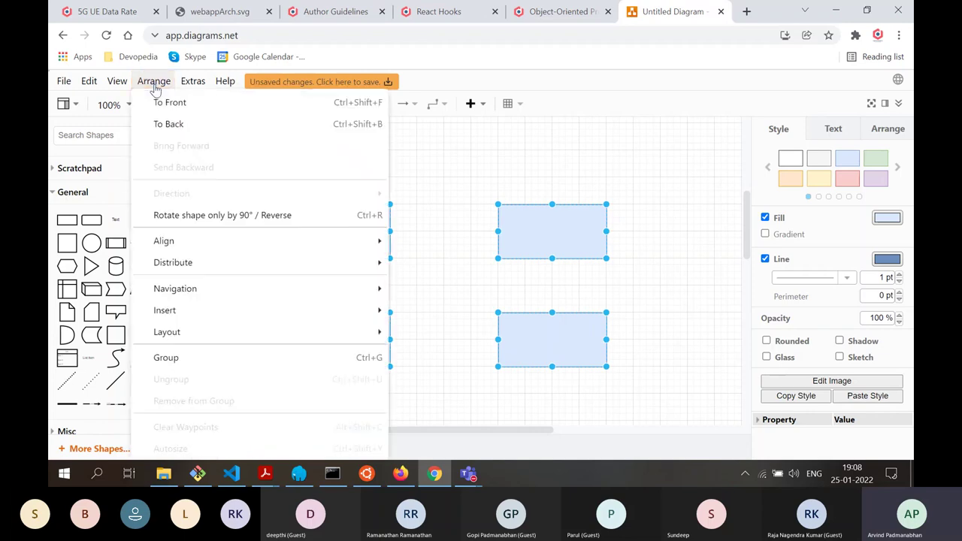
left_click(223, 360)
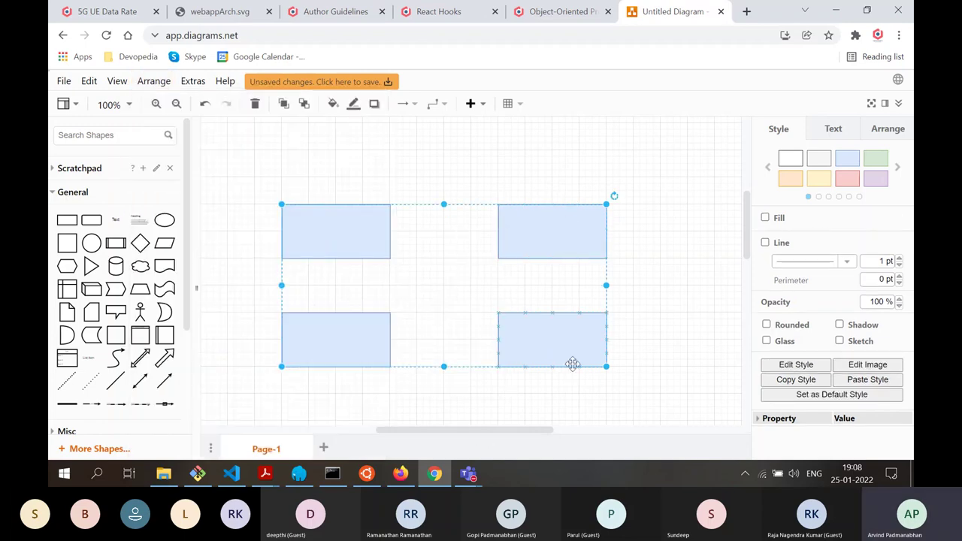
left_click(671, 359)
left_click(563, 346)
left_click_drag(605, 367, 511, 291)
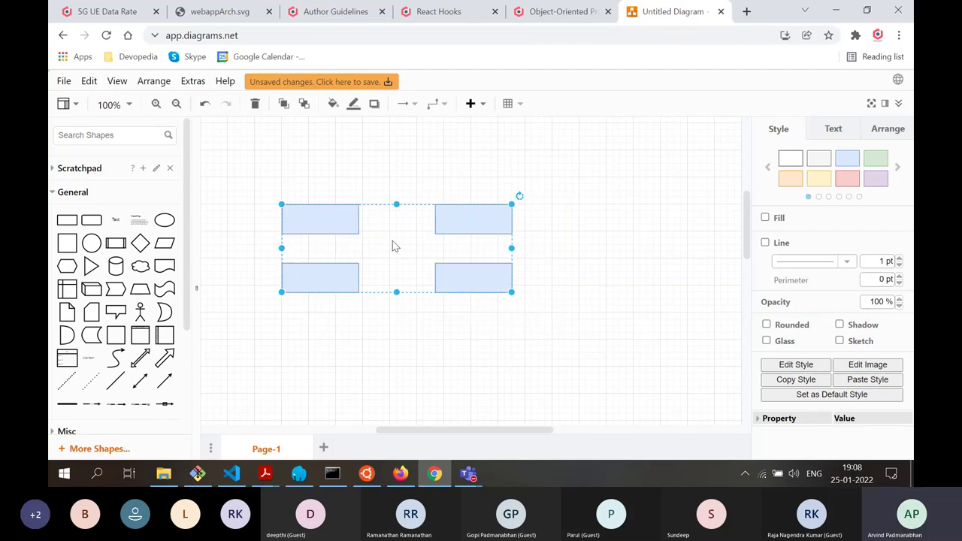
Ungroup the four rectangles and move the right-hand pair closer to the left-hand pair
left_click(153, 80)
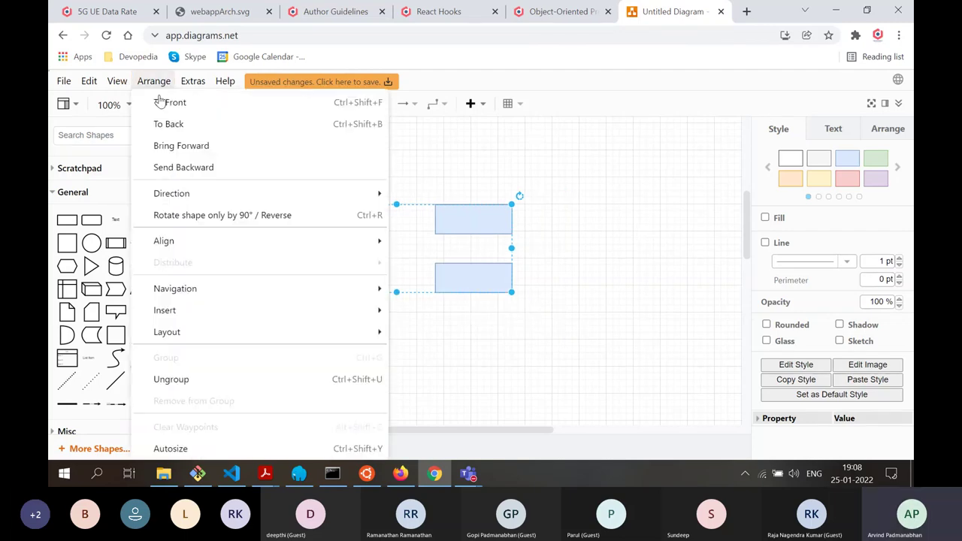
left_click(229, 383)
left_click(408, 359)
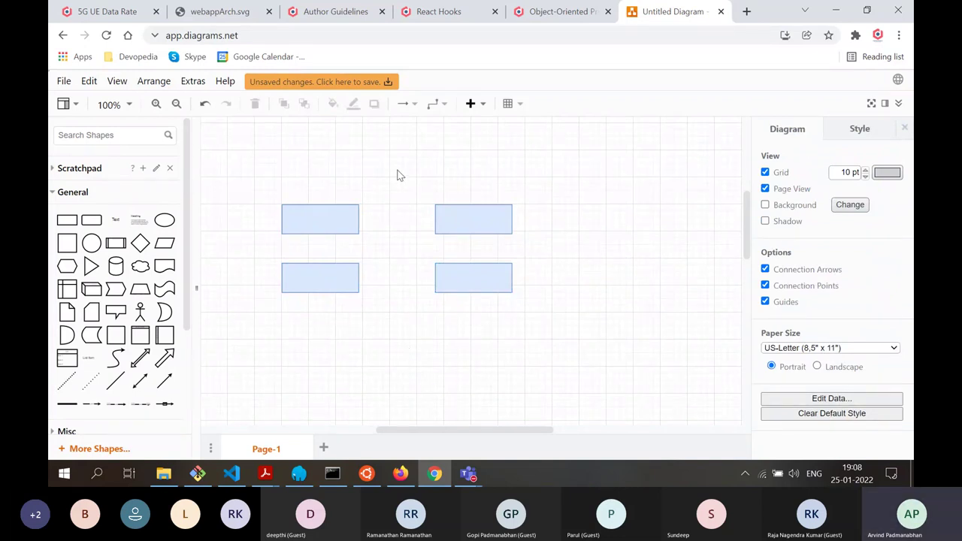
left_click_drag(409, 186, 564, 322)
left_click_drag(472, 224, 426, 223)
left_click(571, 267)
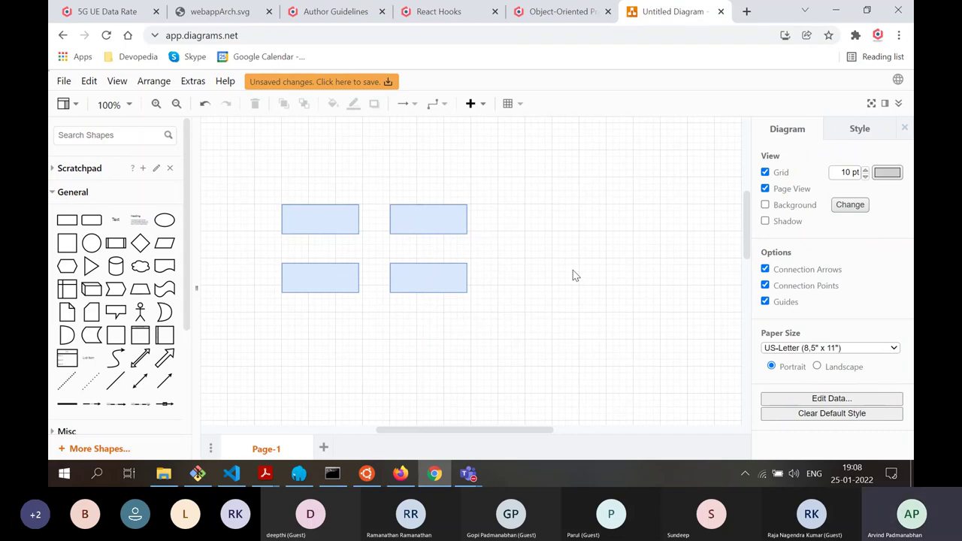
Enlarge the lower-right rectangle well beyond the others and label it "This is a text"
left_click(435, 288)
left_click_drag(466, 294, 591, 386)
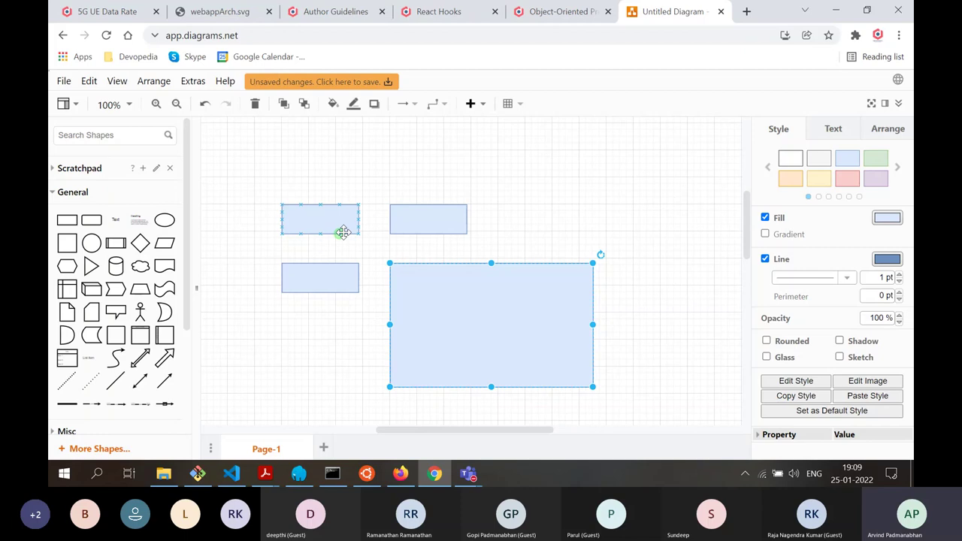
double_click(487, 322)
type("This is a tex")
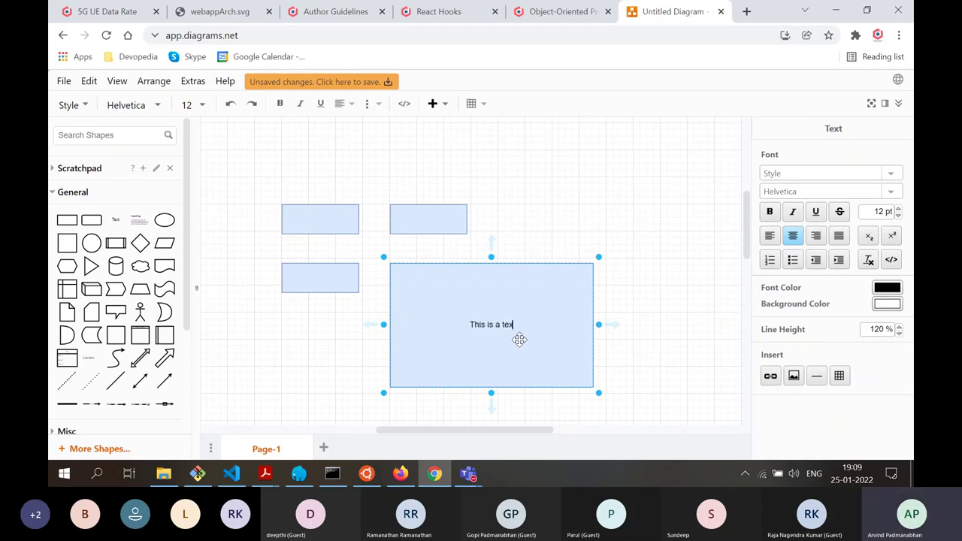
type("t")
left_click(658, 302)
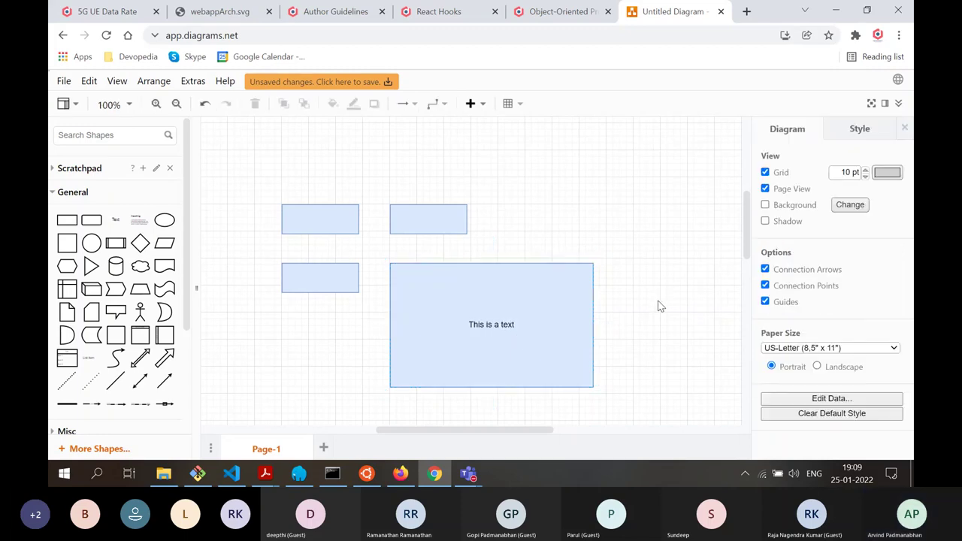
Set the font size of the large rectangle's text to 17 pt
left_click(465, 332)
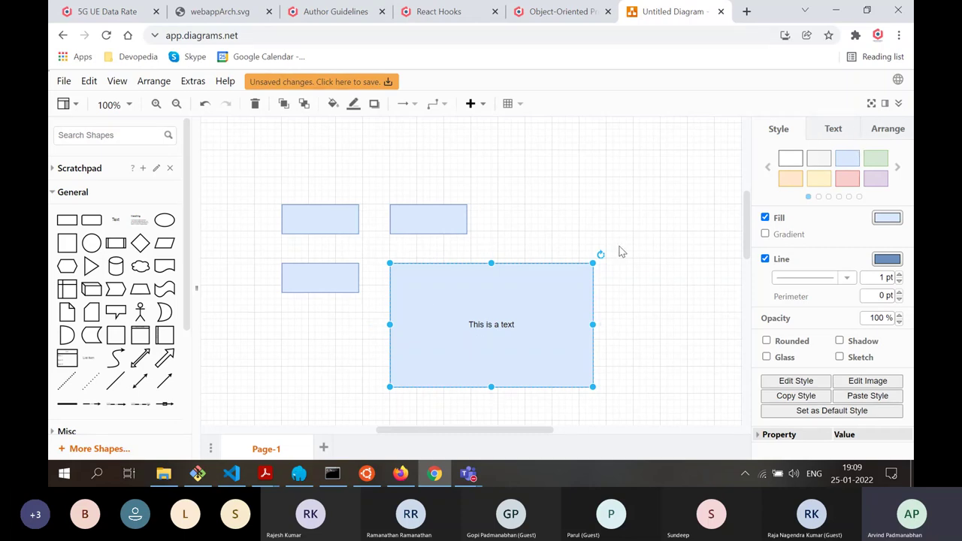
left_click(829, 134)
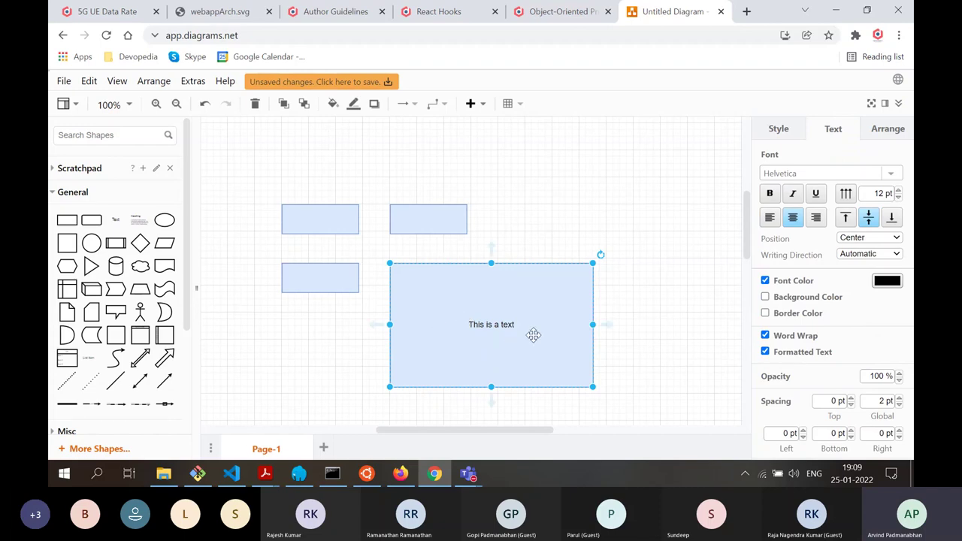
left_click(900, 193)
left_click(899, 192)
left_click(900, 192)
left_click(900, 193)
left_click(900, 192)
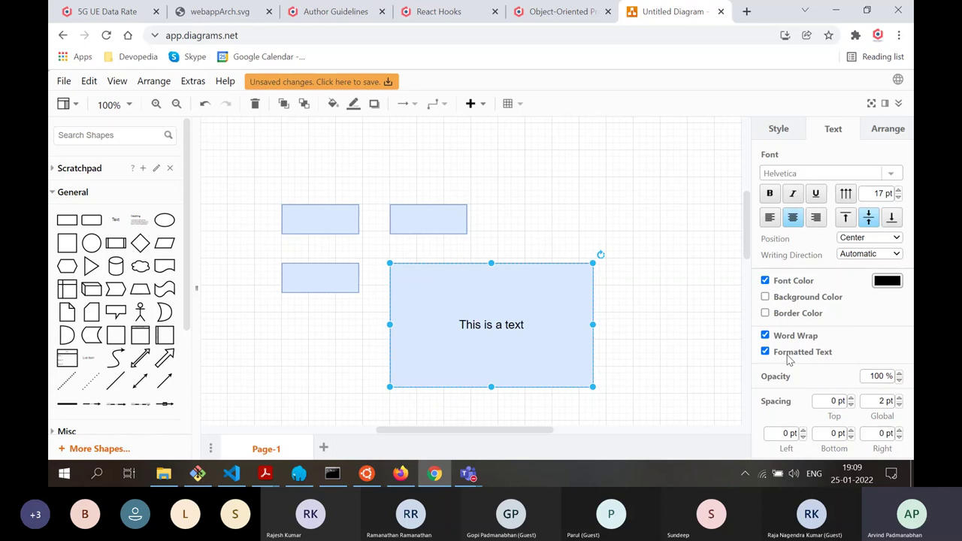
Try left, top and middle alignment for the large rectangle's text, and settle on right and bottom alignment
left_click(768, 217)
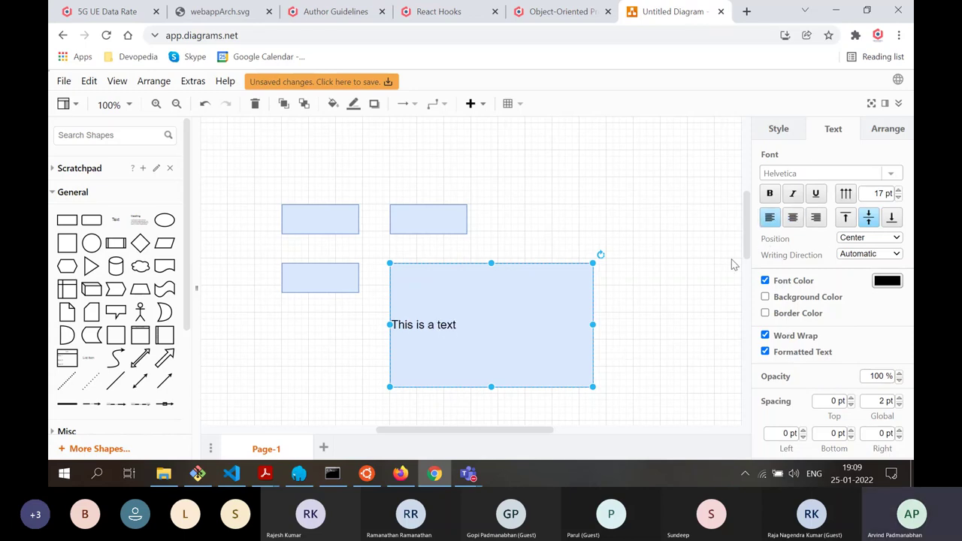
left_click(815, 217)
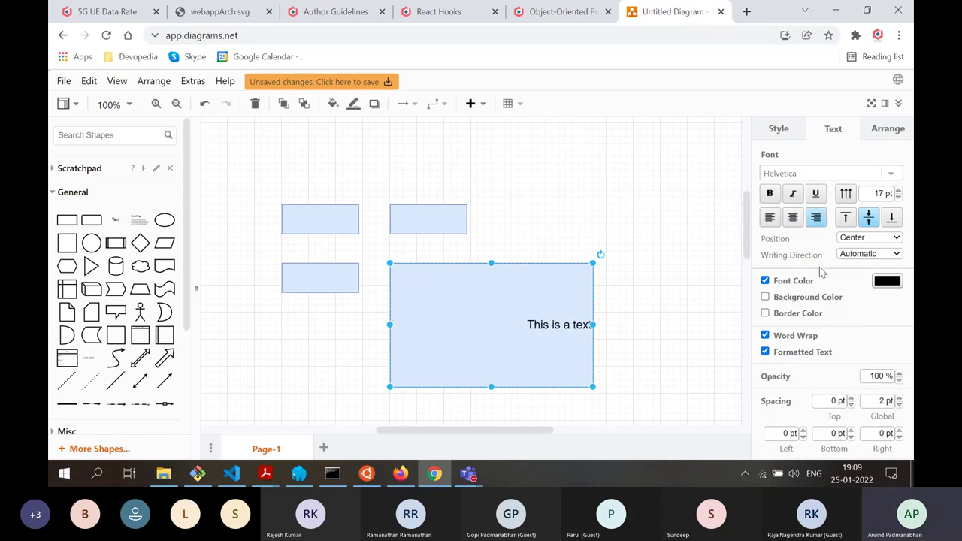
left_click(844, 222)
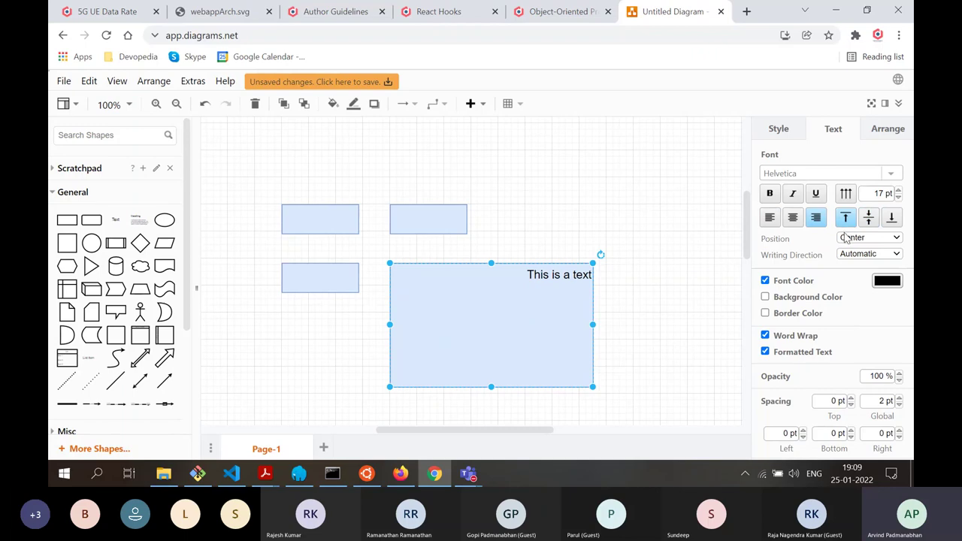
left_click(868, 218)
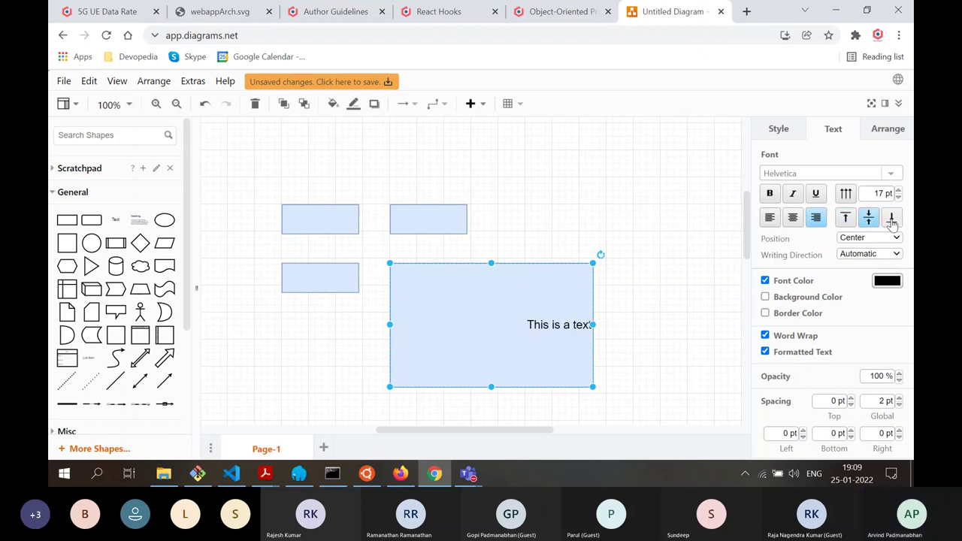
left_click(892, 220)
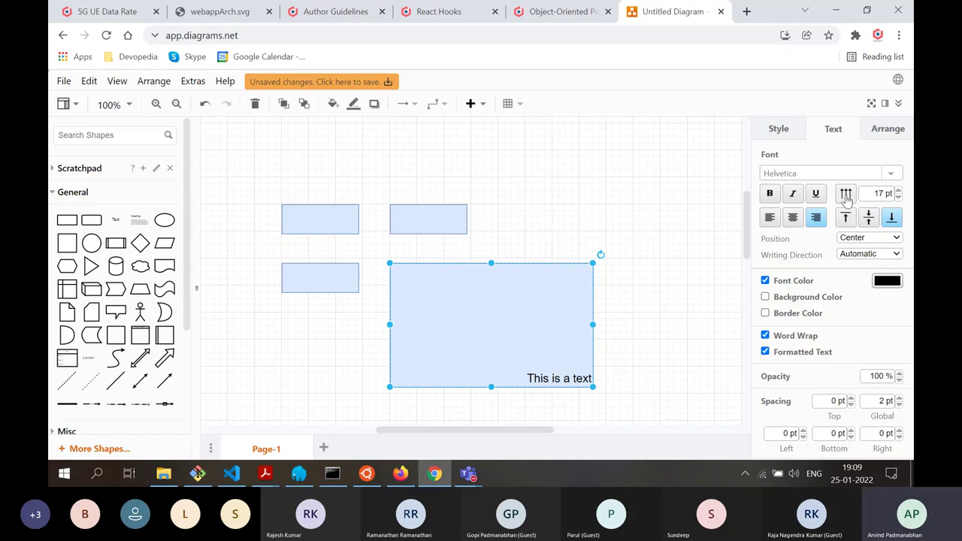
Make the large rectangle's text run vertically and deselect the shape
left_click(845, 195)
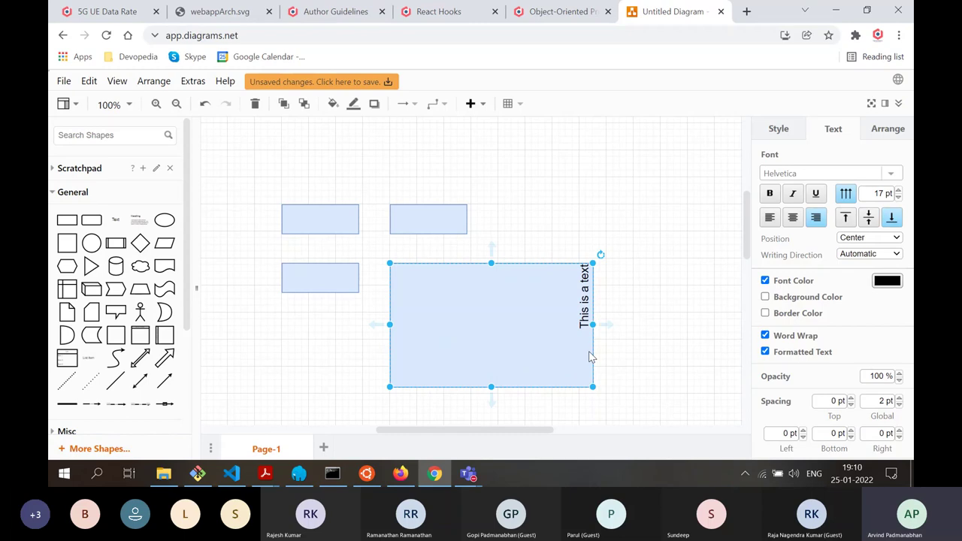
left_click(641, 318)
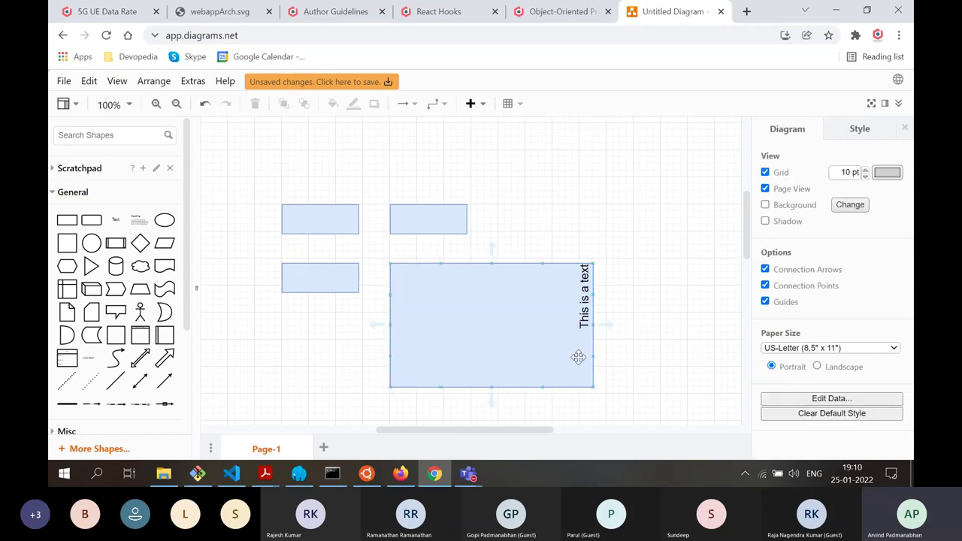
left_click(694, 376)
Examine the text position options available for the large rectangle's label
left_click(584, 292)
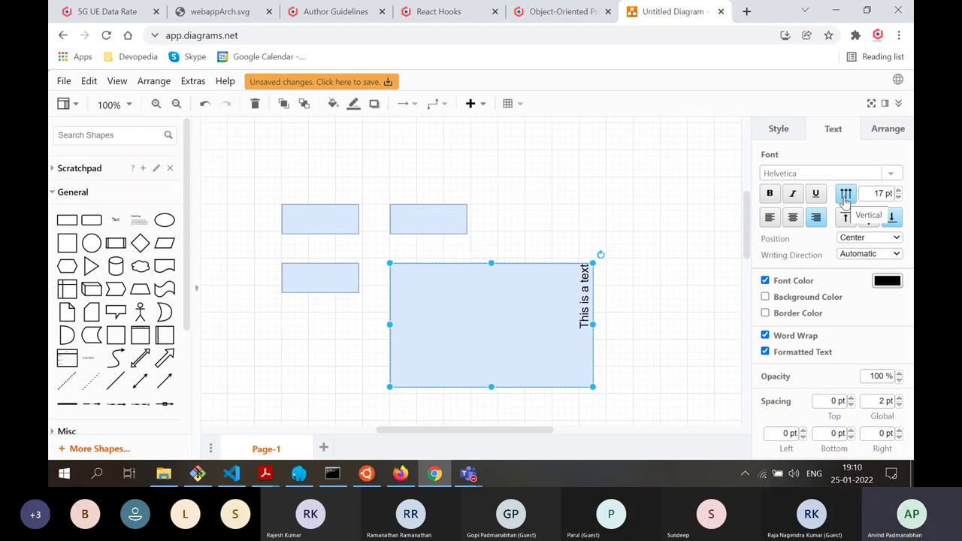
left_click(865, 238)
left_click(864, 239)
left_click(864, 238)
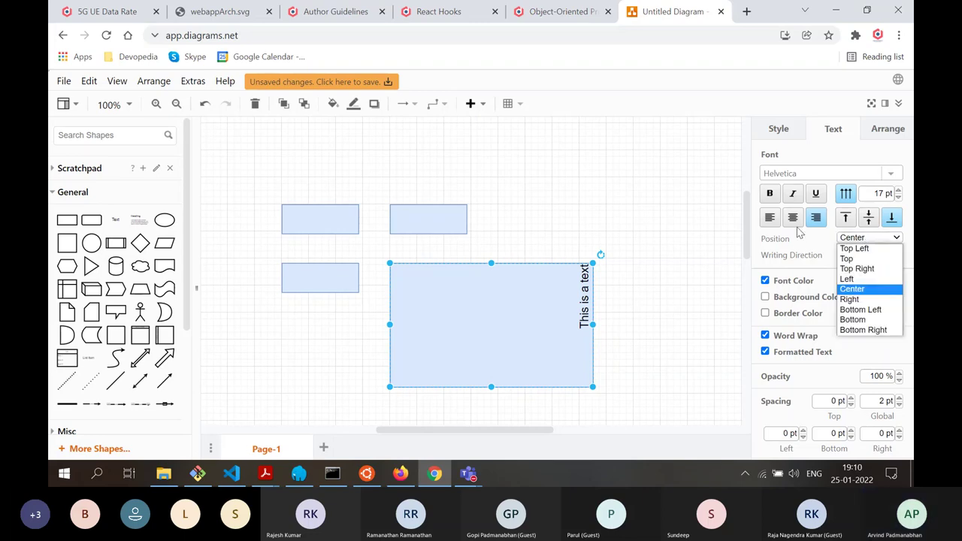
left_click(864, 238)
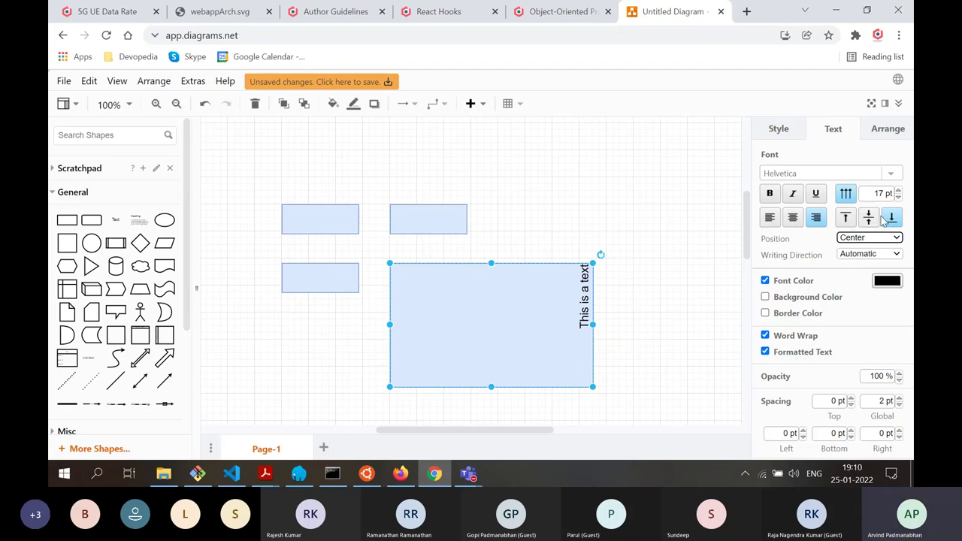
left_click(861, 239)
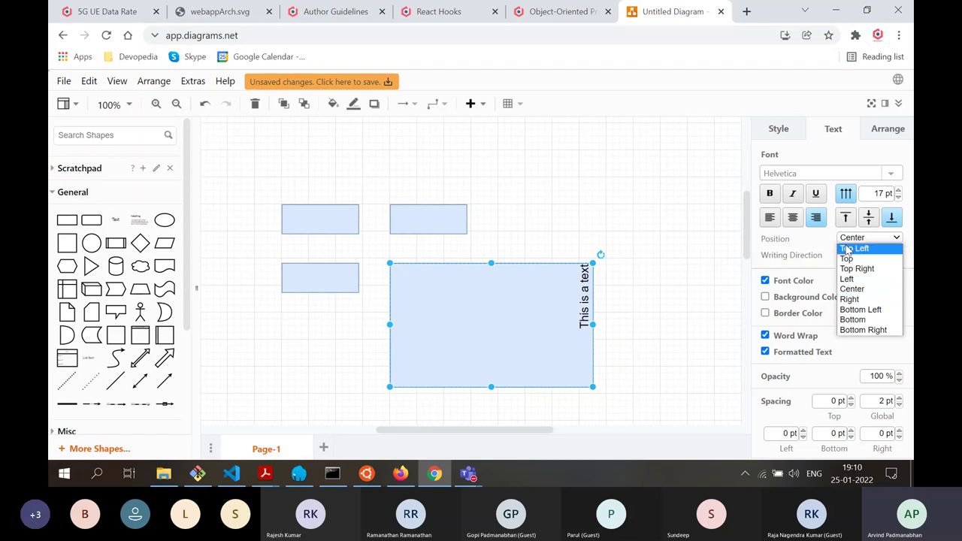
left_click(800, 260)
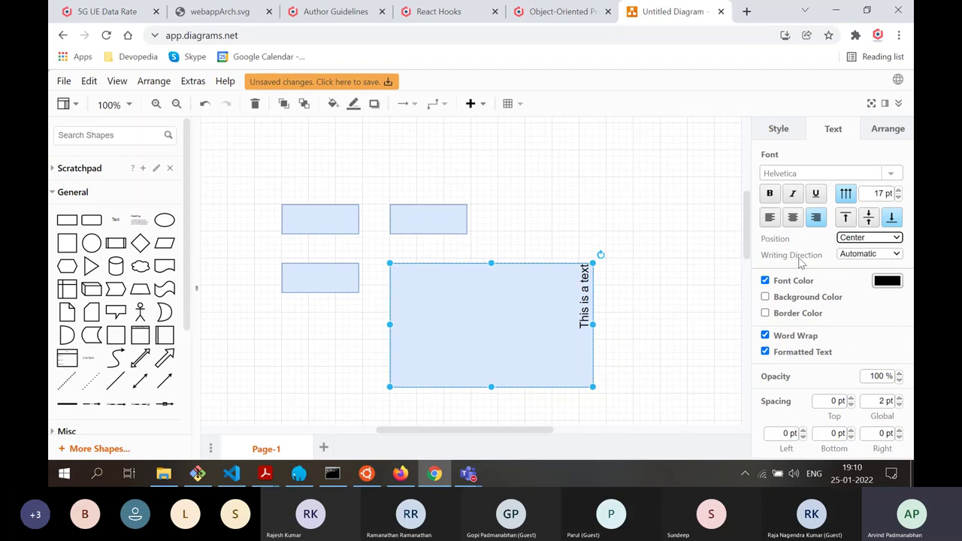
Try the left-to-right and right-to-left writing directions for the large rectangle's text, restore Automatic, and deselect the shape
left_click(870, 256)
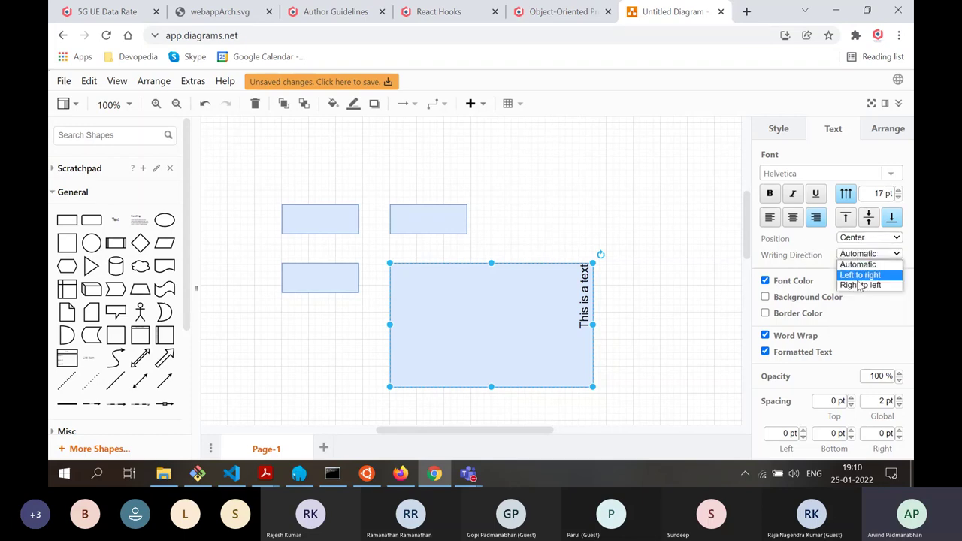
left_click(863, 275)
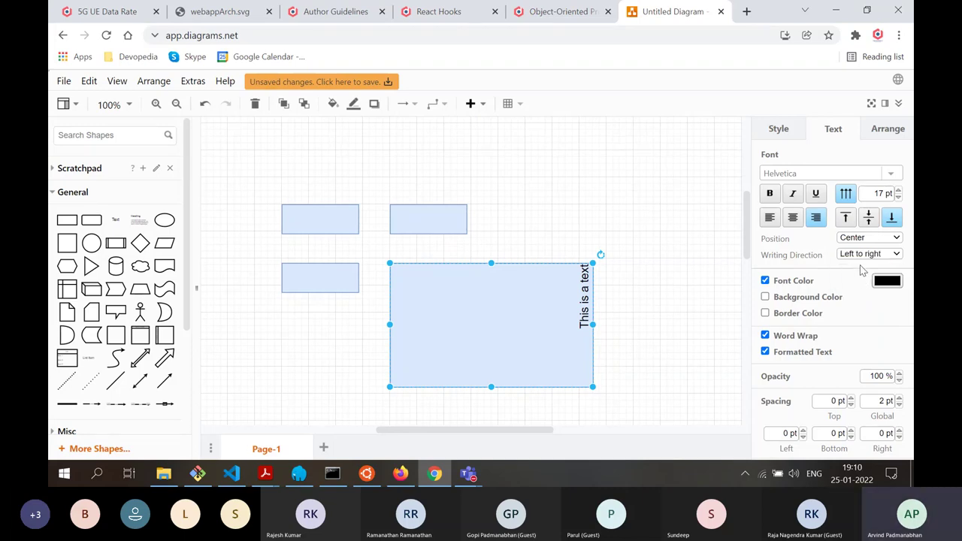
left_click(864, 255)
left_click(865, 286)
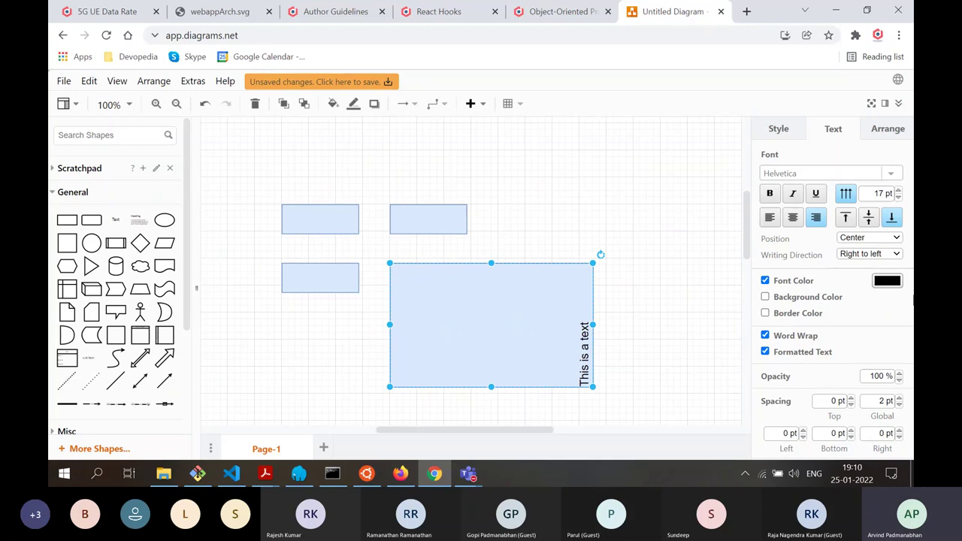
left_click(883, 255)
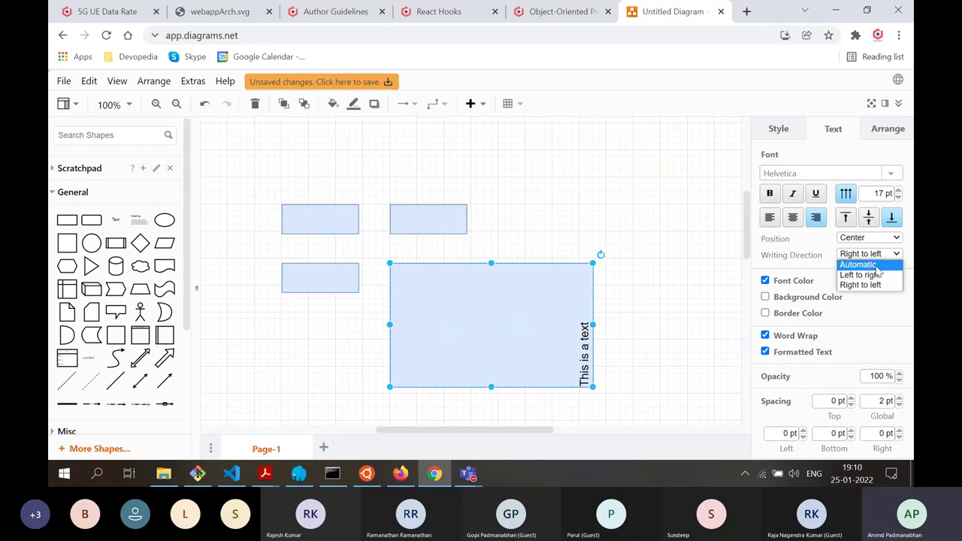
left_click(872, 264)
left_click(625, 282)
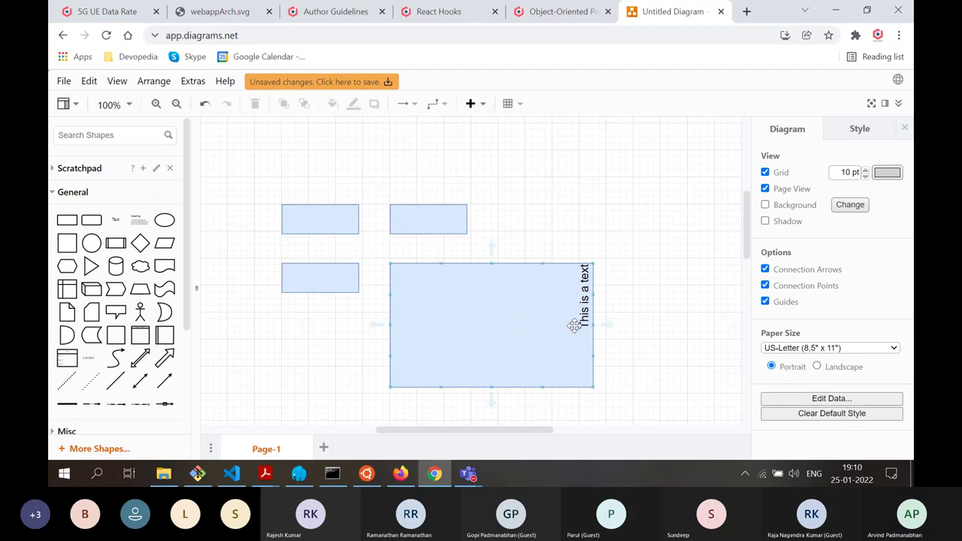
Check the Microsoft Teams meeting window, minimize it, and return to the diagram in Chrome
mouse_move(469, 472)
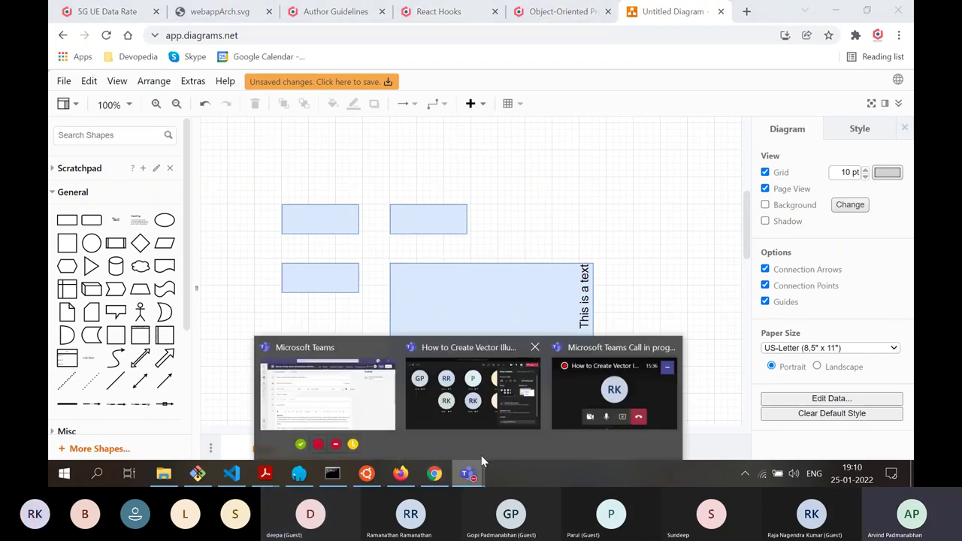
mouse_move(585, 406)
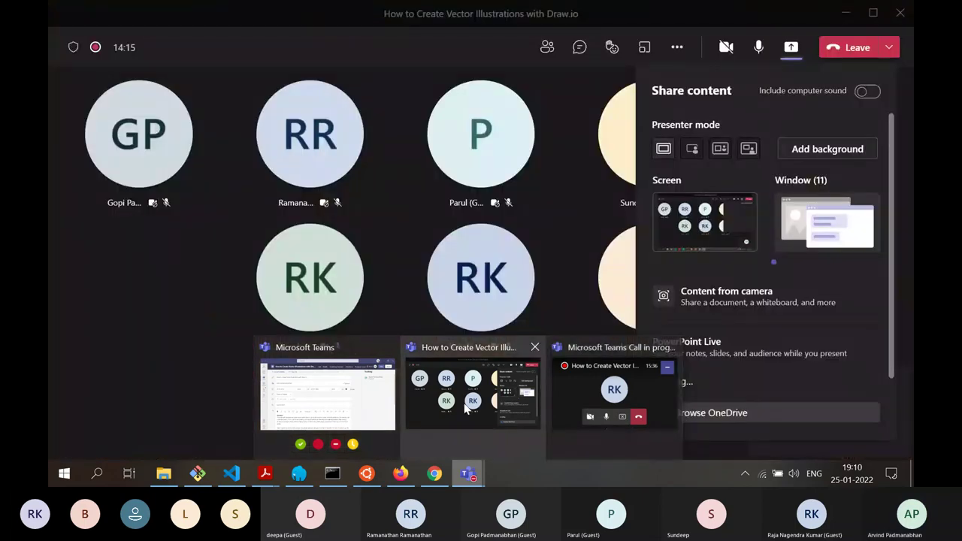
left_click(462, 408)
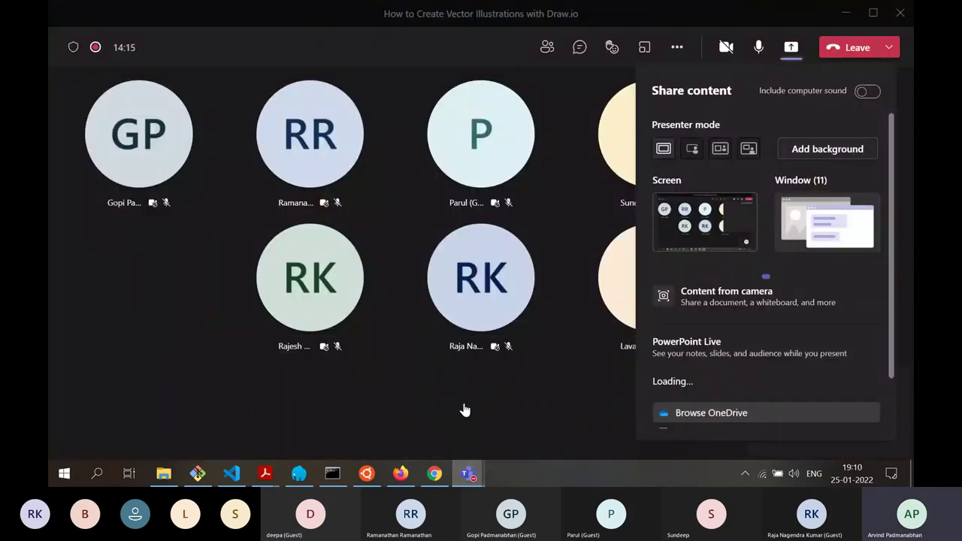
left_click(846, 15)
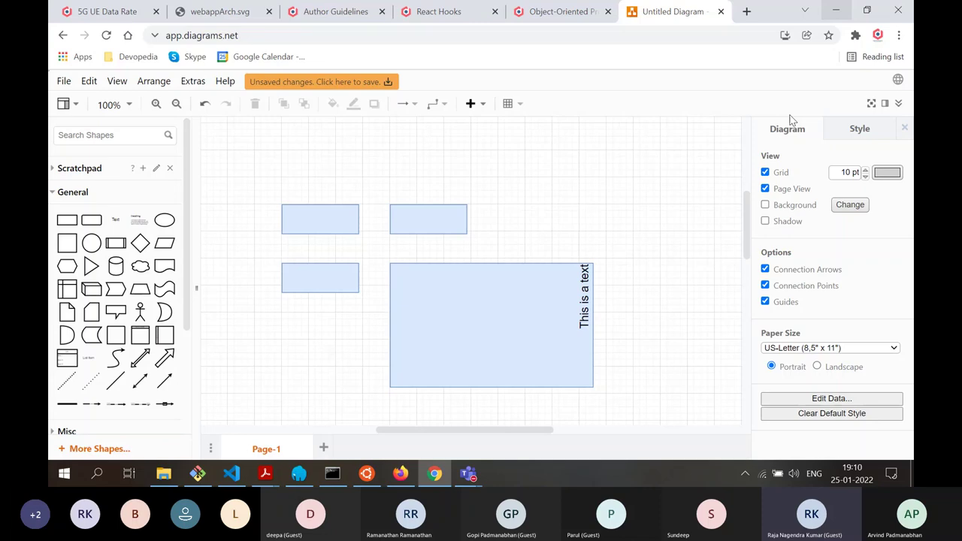
mouse_move(471, 476)
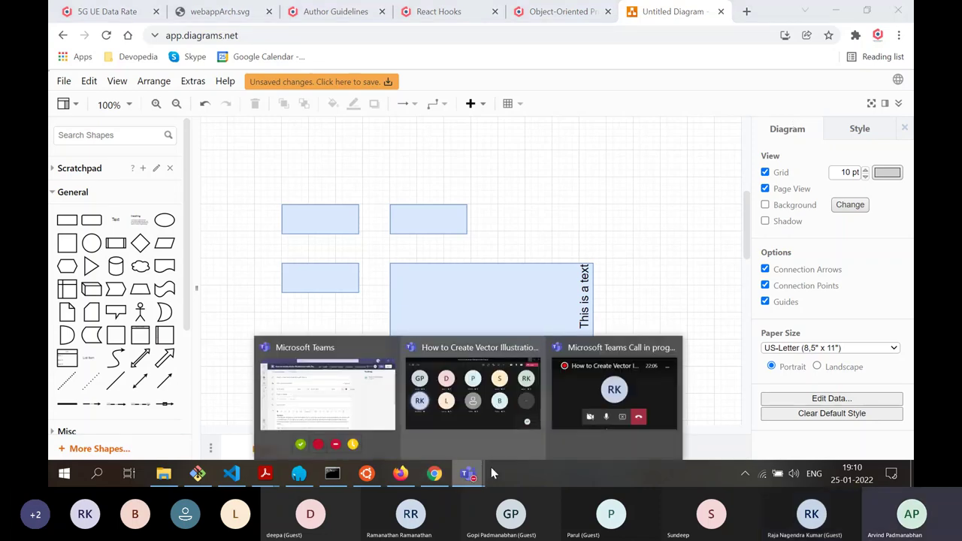
left_click(435, 475)
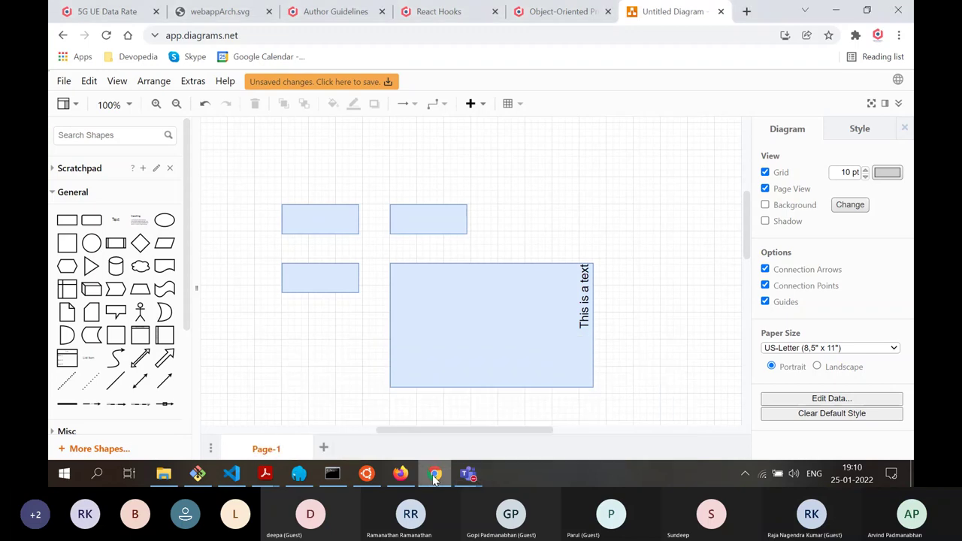
Move the large rectangle to the right and enlarge the lower-left rectangle in height and width
left_click(577, 299)
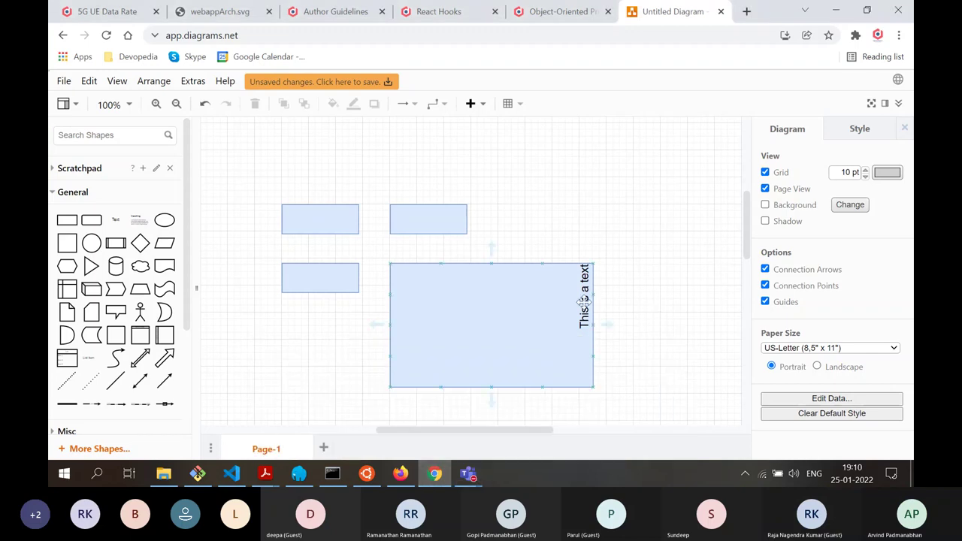
left_click(577, 299)
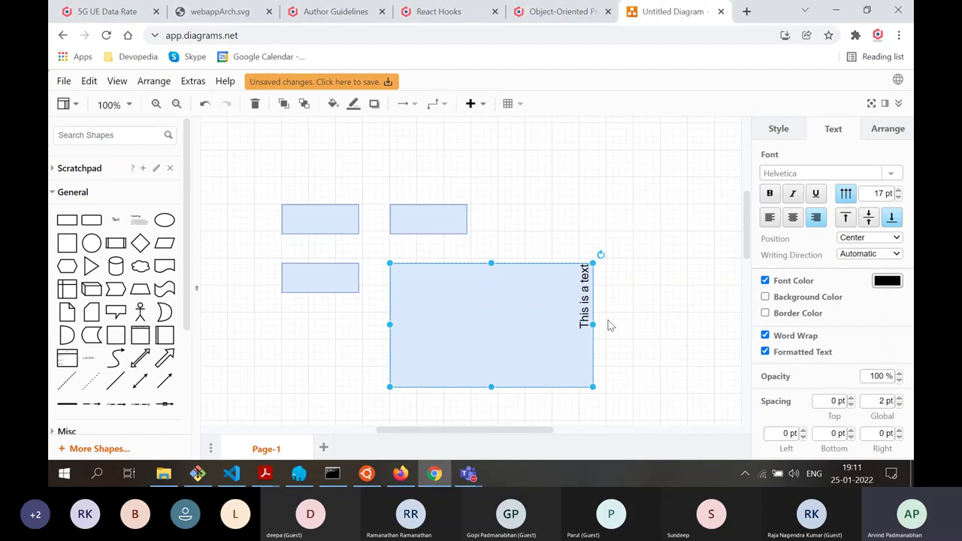
left_click_drag(481, 295, 562, 292)
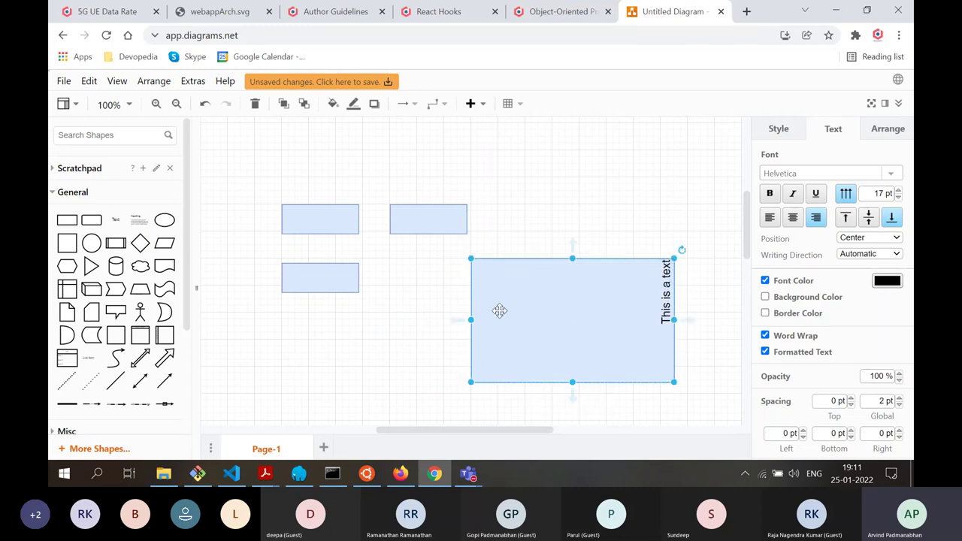
left_click_drag(330, 270, 325, 312)
left_click_drag(359, 286, 365, 288)
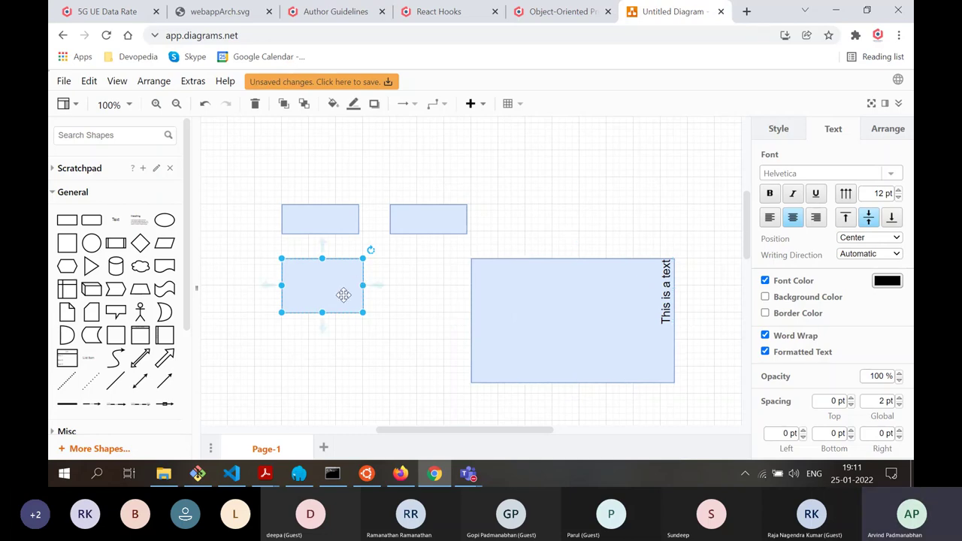
Draw a connector arrow from the right side of the lower-left rectangle to the left edge of the large rectangle
mouse_move(376, 287)
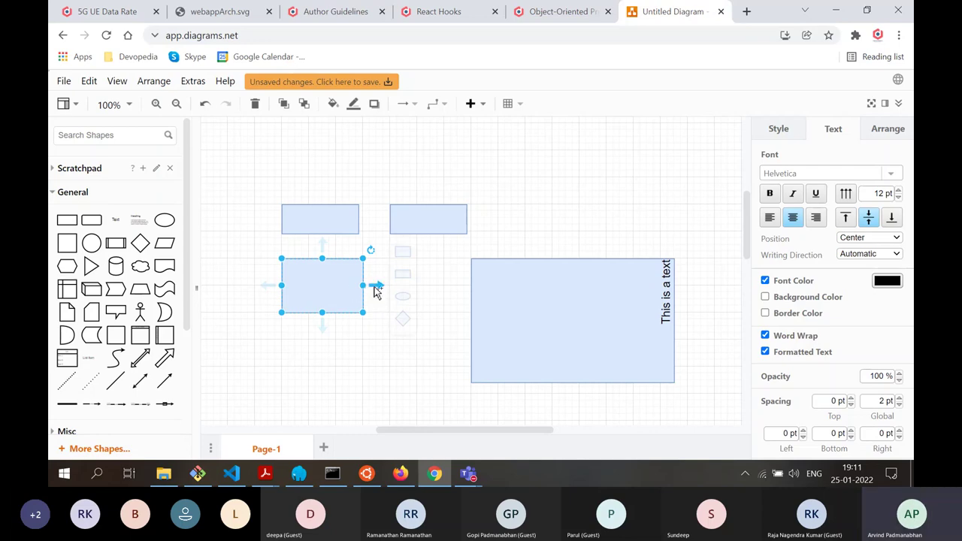
left_click_drag(376, 288, 468, 327)
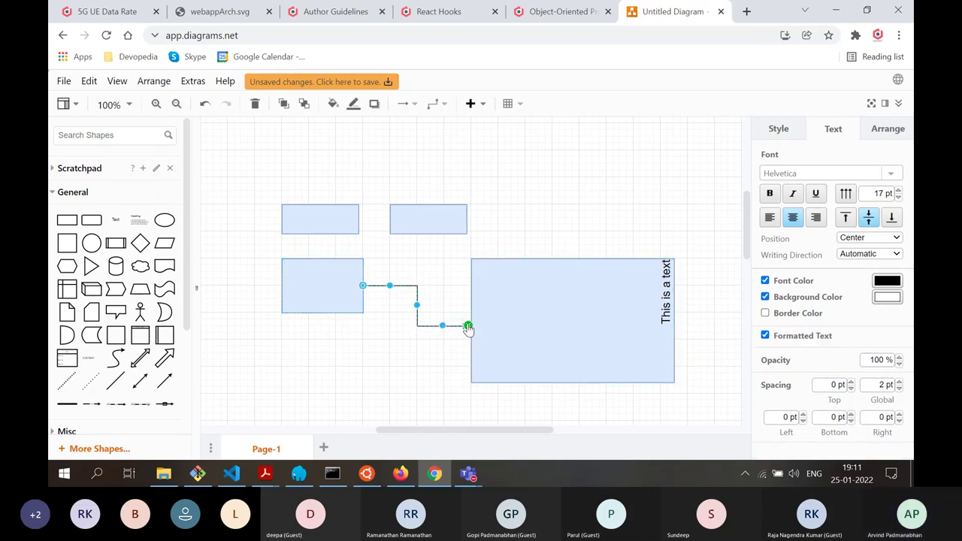
left_click(409, 368)
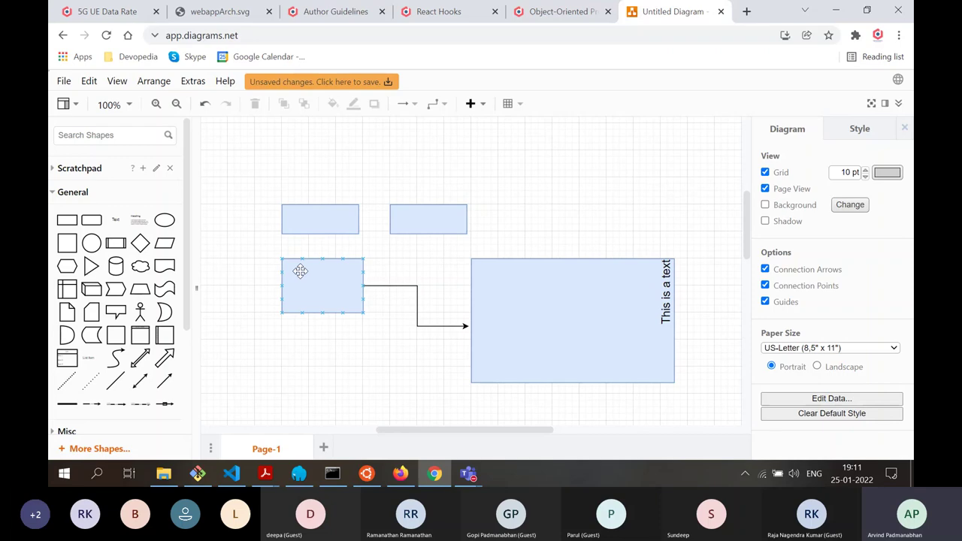
Move the connected large rectangle up and right, bring it back down and left below the connector's start, and deselect it
left_click_drag(555, 313, 606, 266)
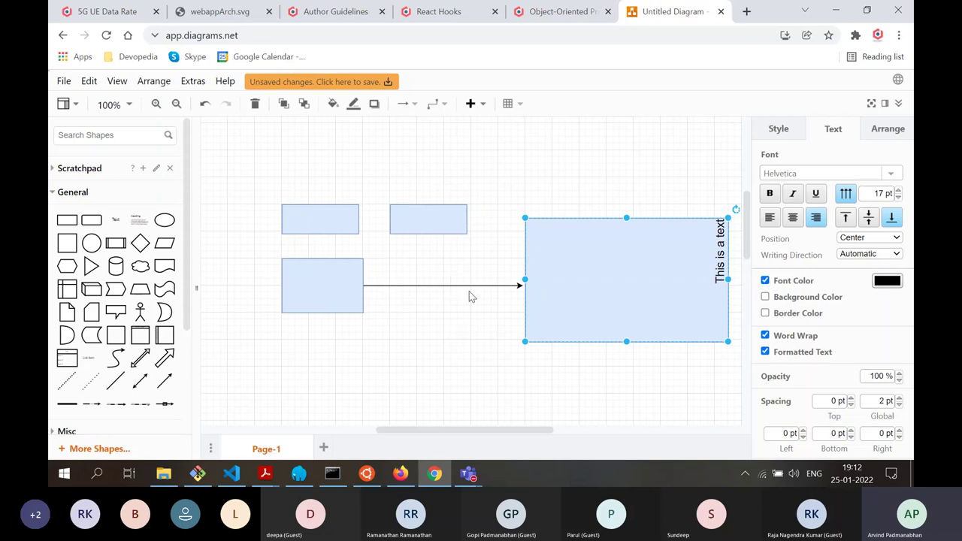
left_click_drag(580, 272, 543, 339)
left_click(569, 208)
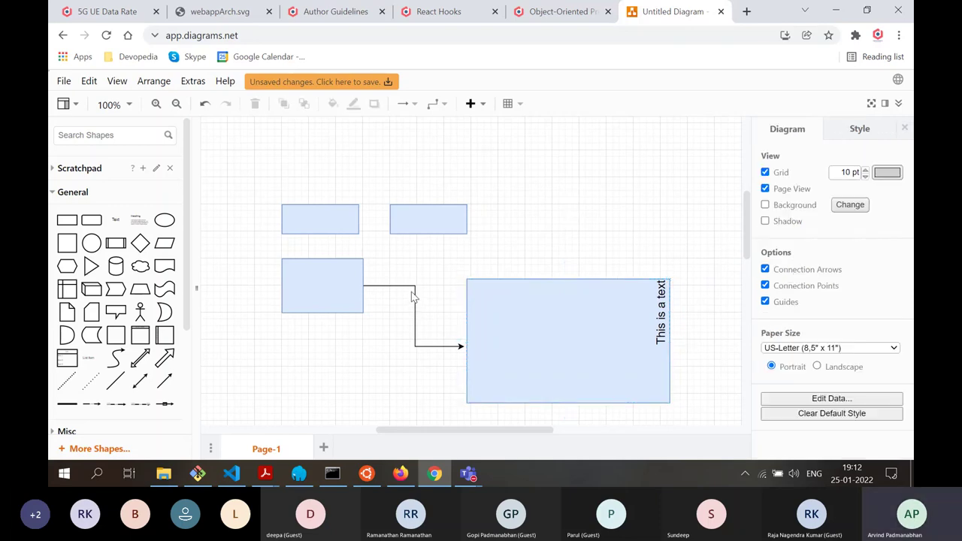
Set the line style of the connector between the two rectangles to Rounded
left_click(414, 306)
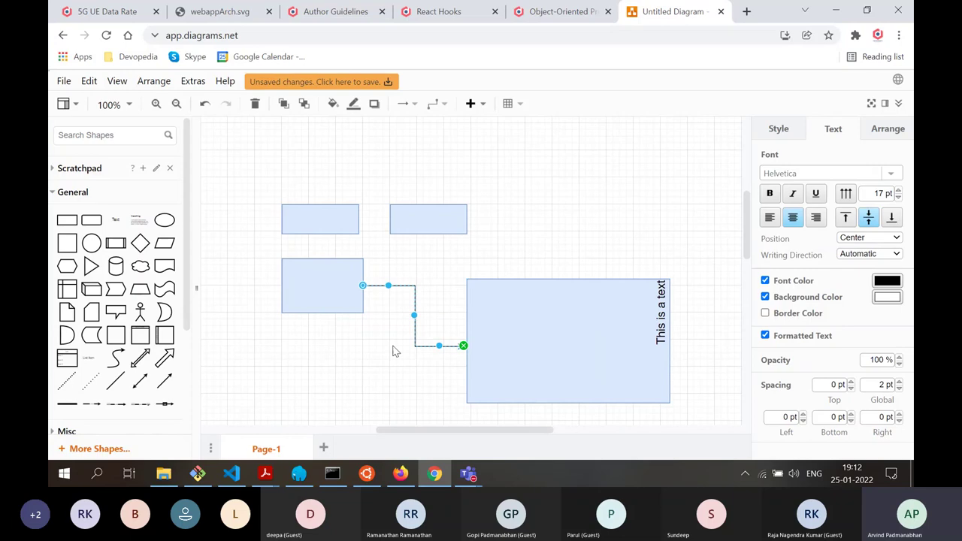
left_click(777, 130)
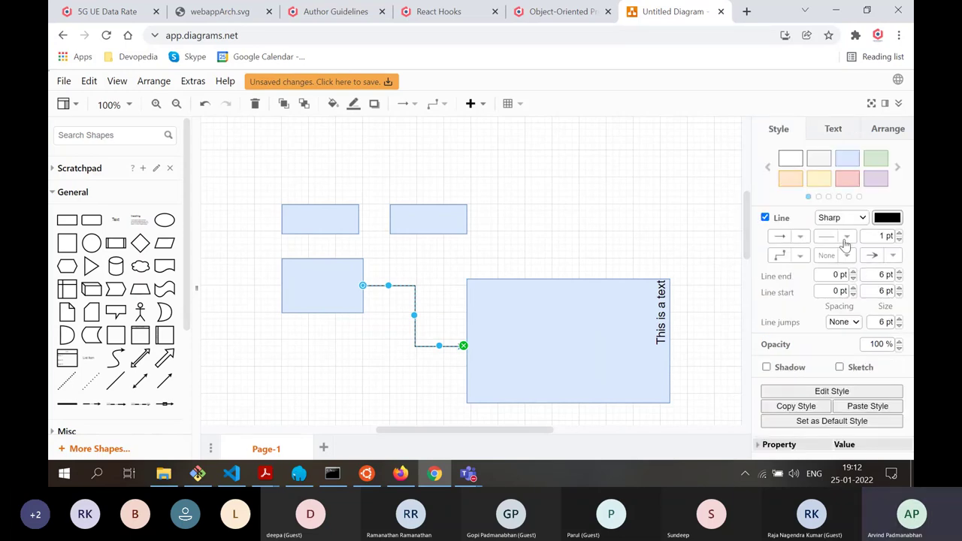
left_click(862, 220)
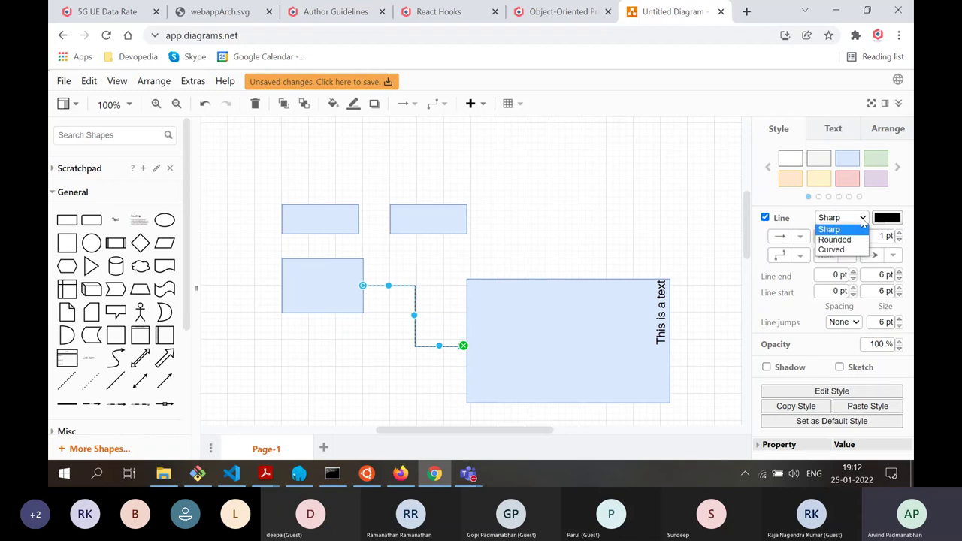
left_click(834, 239)
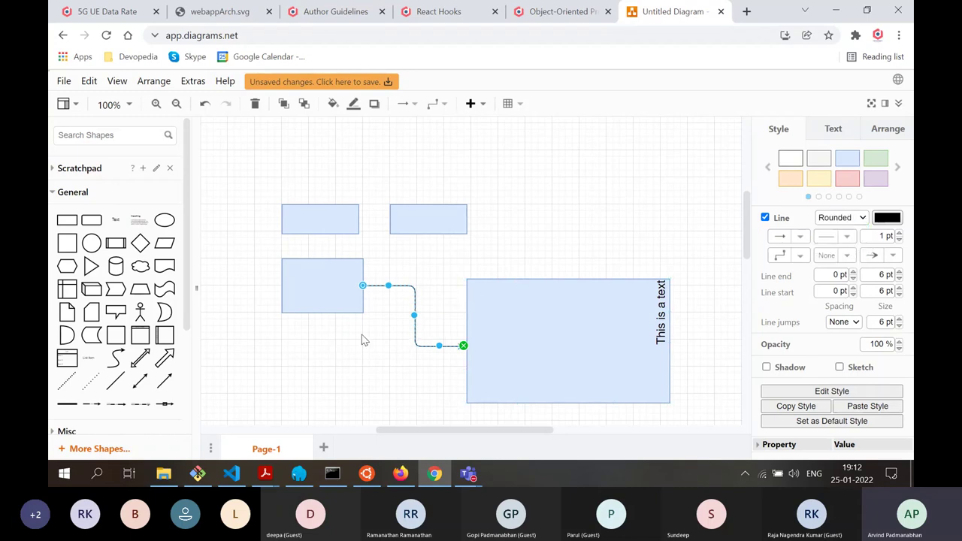
left_click(380, 304)
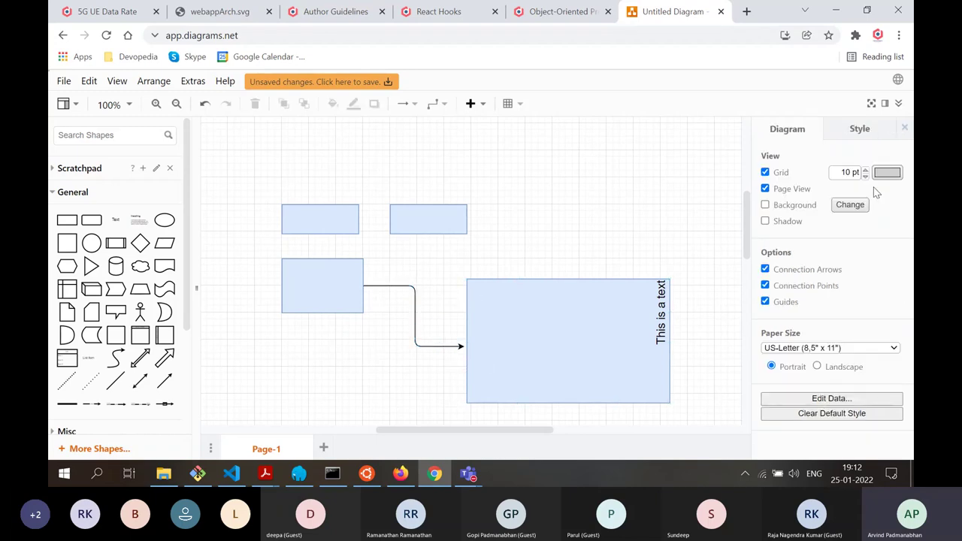
Set the connector's line style to Curved and shift the large rectangle slightly down and right
left_click(414, 304)
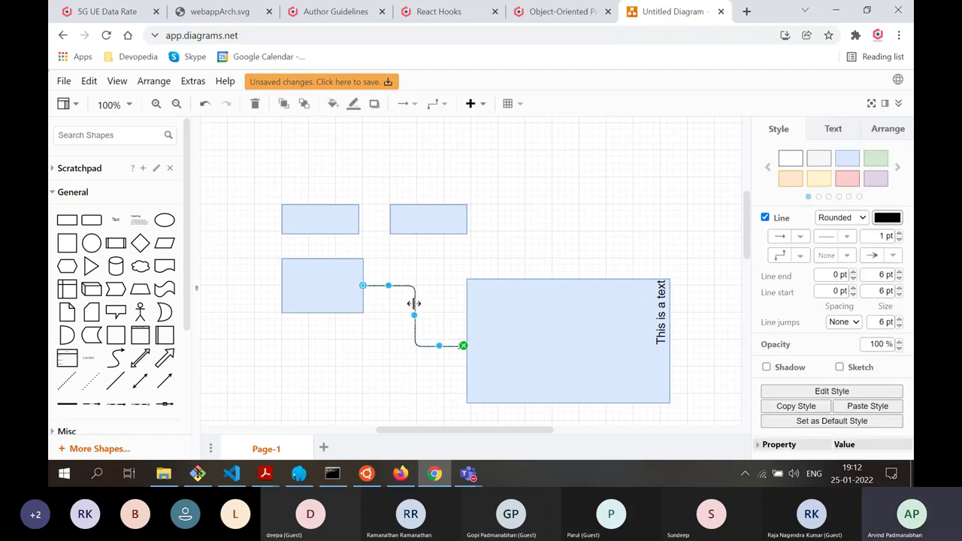
left_click(846, 220)
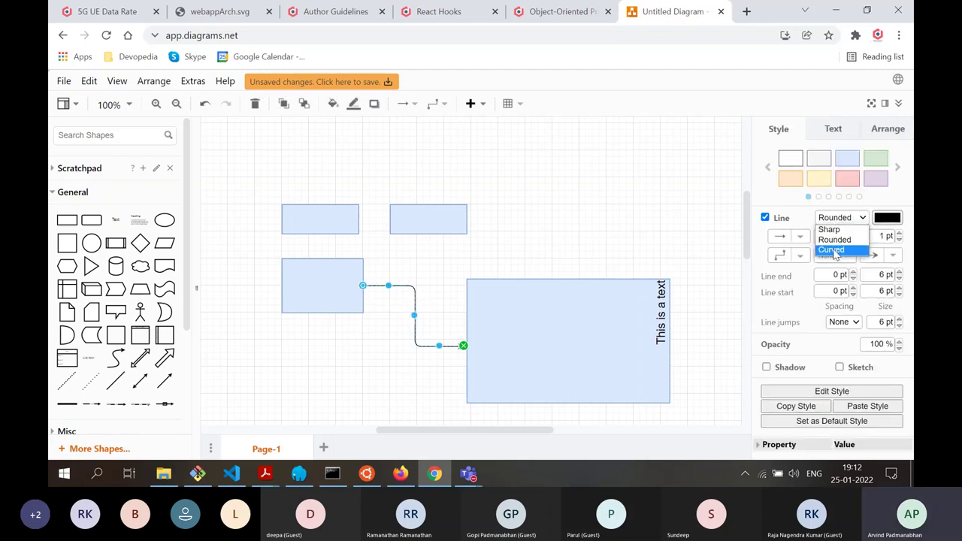
left_click(831, 250)
left_click(642, 235)
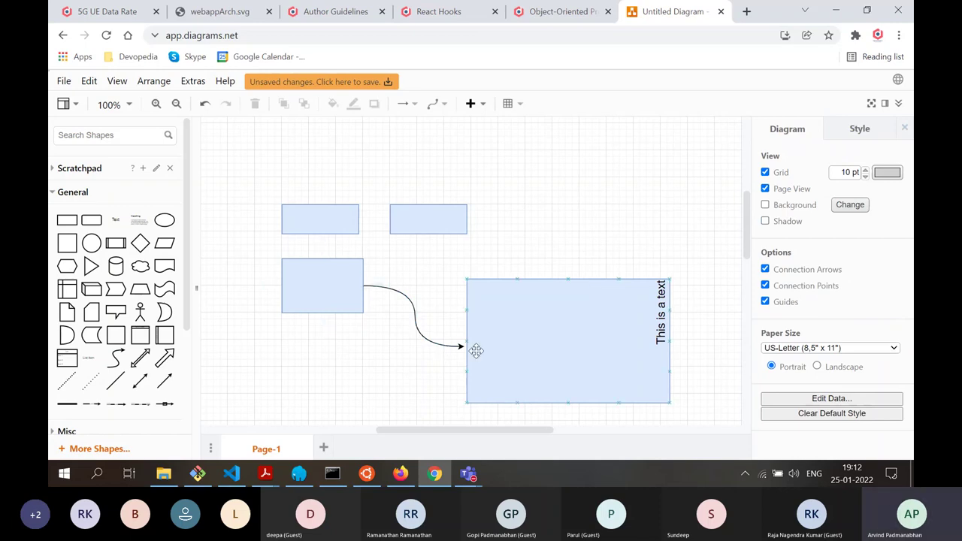
left_click(575, 356)
mouse_move(576, 357)
left_mouse_down()
mouse_move(603, 322)
mouse_move(592, 369)
mouse_move(576, 360)
left_mouse_up()
Set the curved connector's line width to 2 pt
left_click(416, 321)
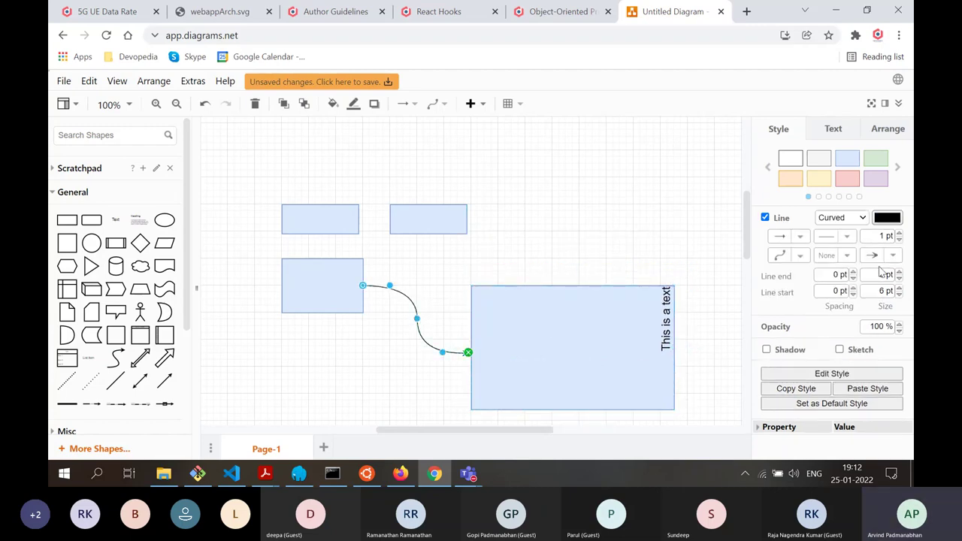
left_click(899, 233)
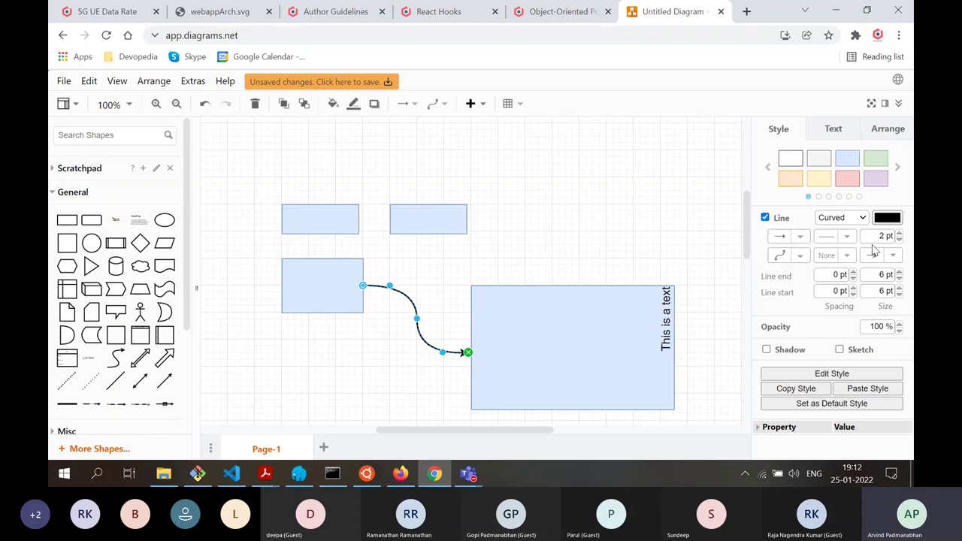
Set the curved connector's line end to a filled oval dot
left_click(894, 261)
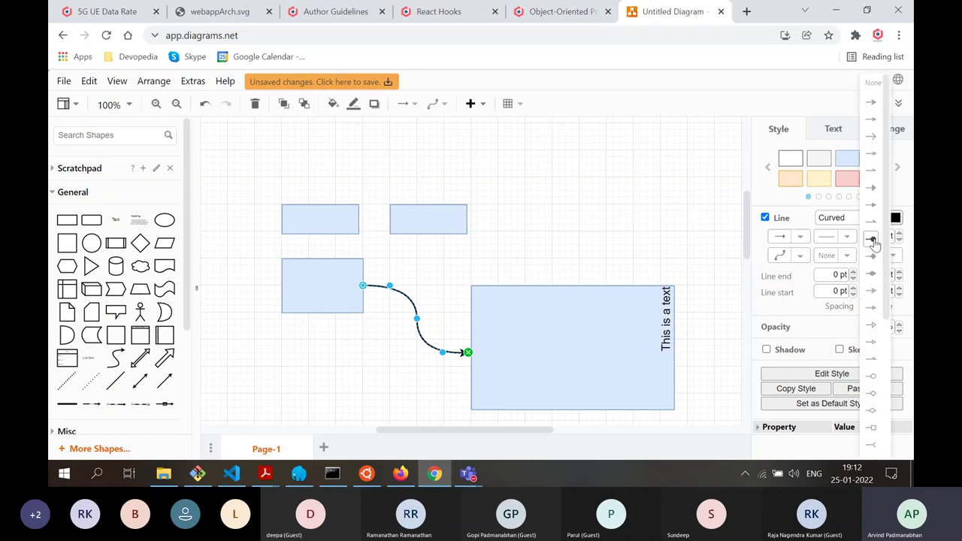
left_click(872, 242)
left_click(439, 387)
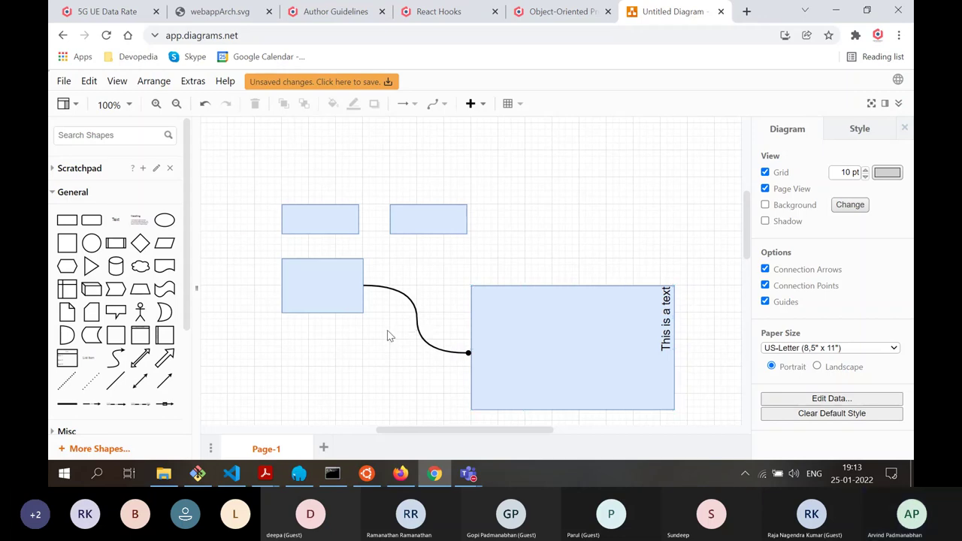
Set the curved connector's line color to blue and deselect it
left_click(419, 313)
left_click(885, 220)
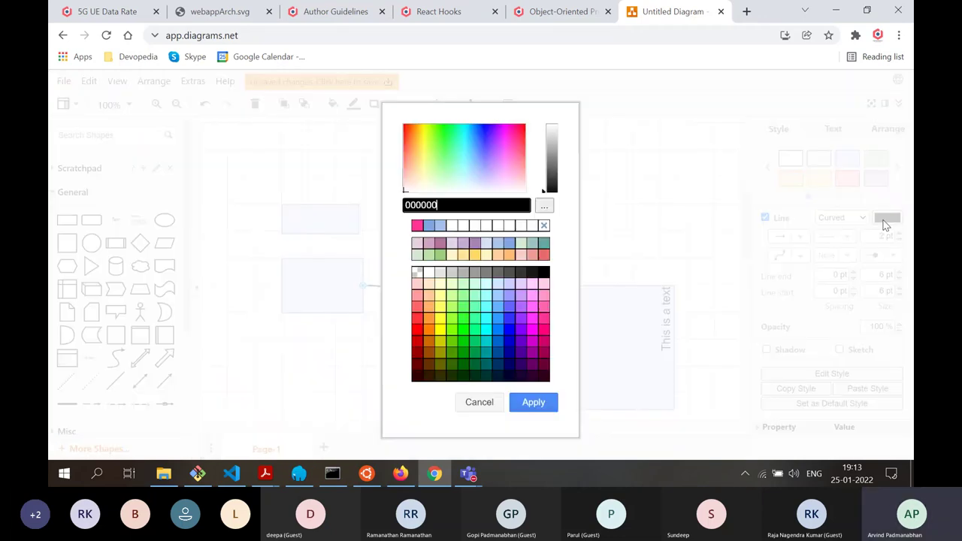
left_click(505, 248)
left_click(534, 402)
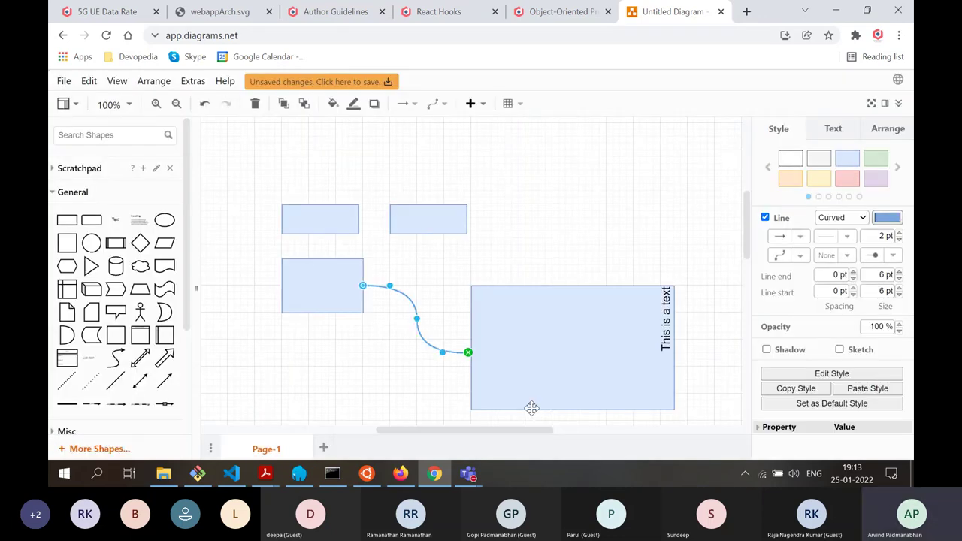
left_click(393, 360)
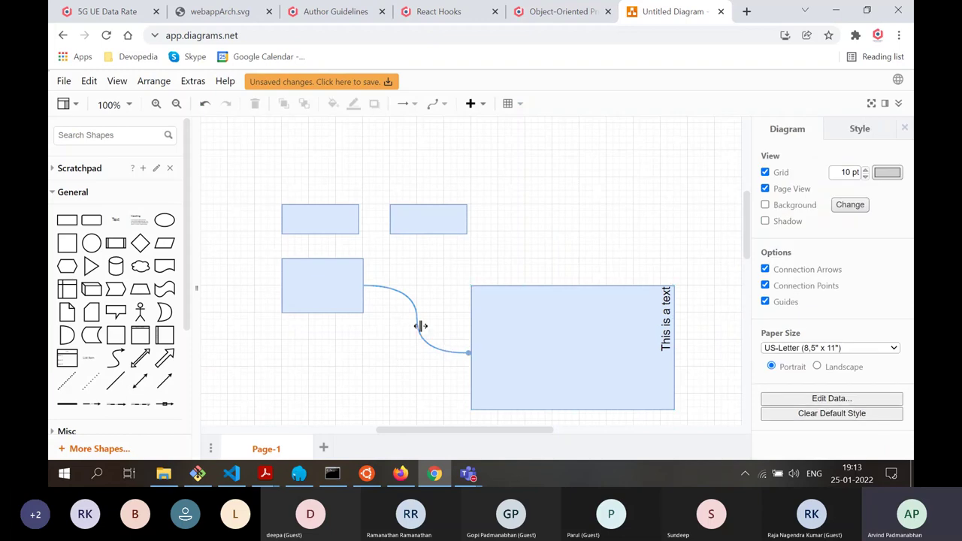
Add the label "asdadad" to the curved connector
left_click(418, 324)
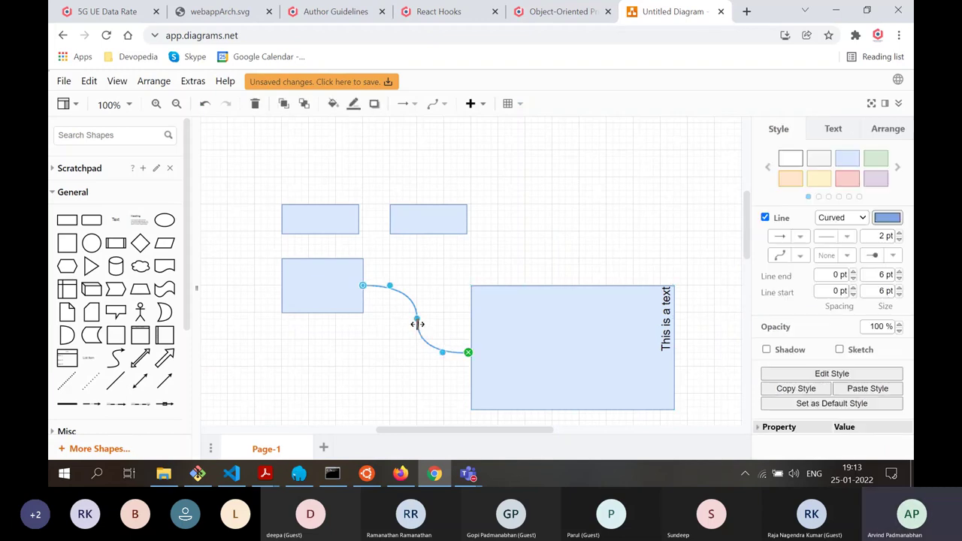
left_click(391, 354)
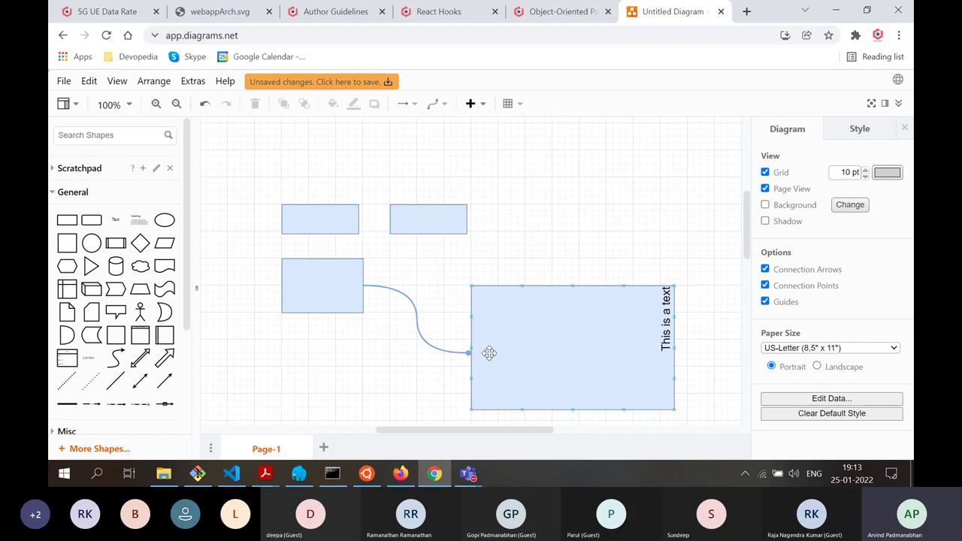
left_click(416, 320)
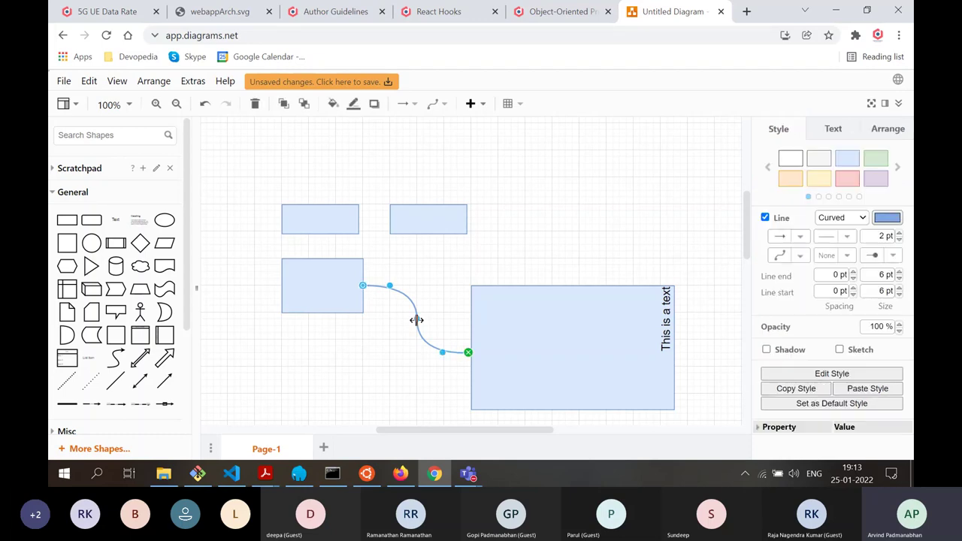
type("asdadad")
left_click(413, 388)
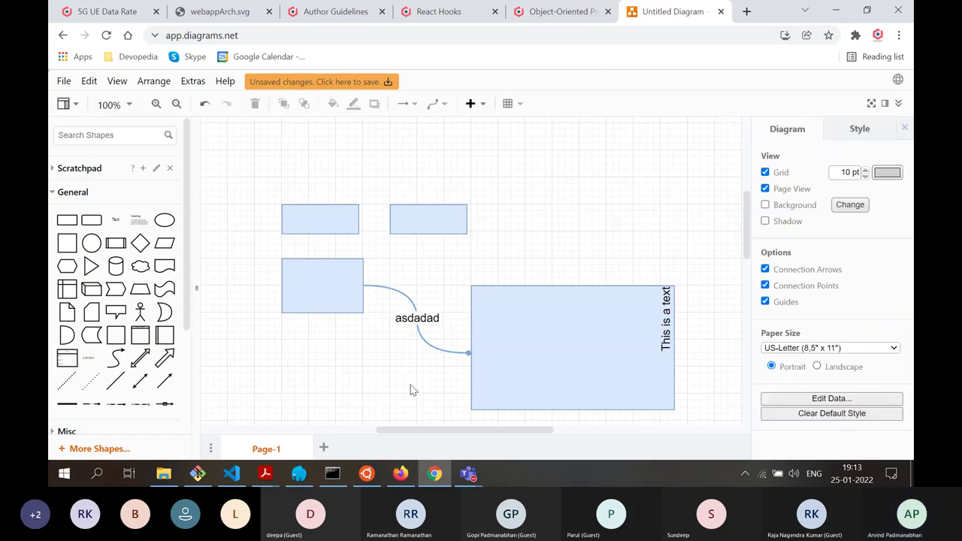
Open the connector's label for text editing and close it without formatting
left_click(423, 318)
double_click(423, 318)
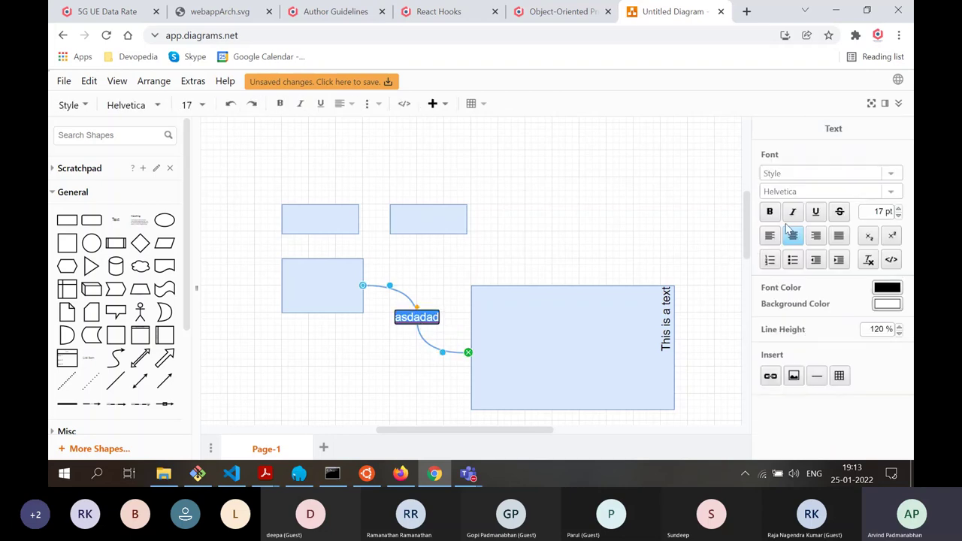
left_click(532, 263)
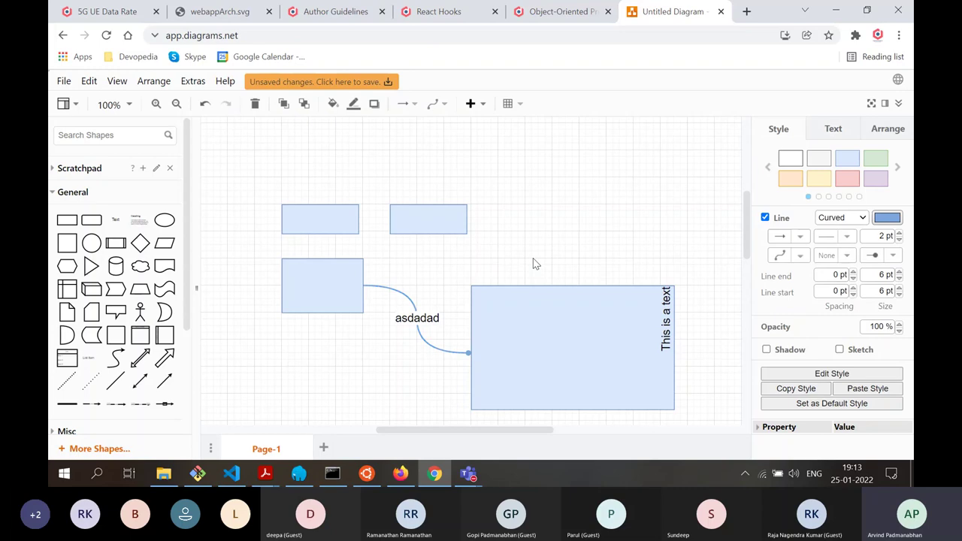
left_click(533, 263)
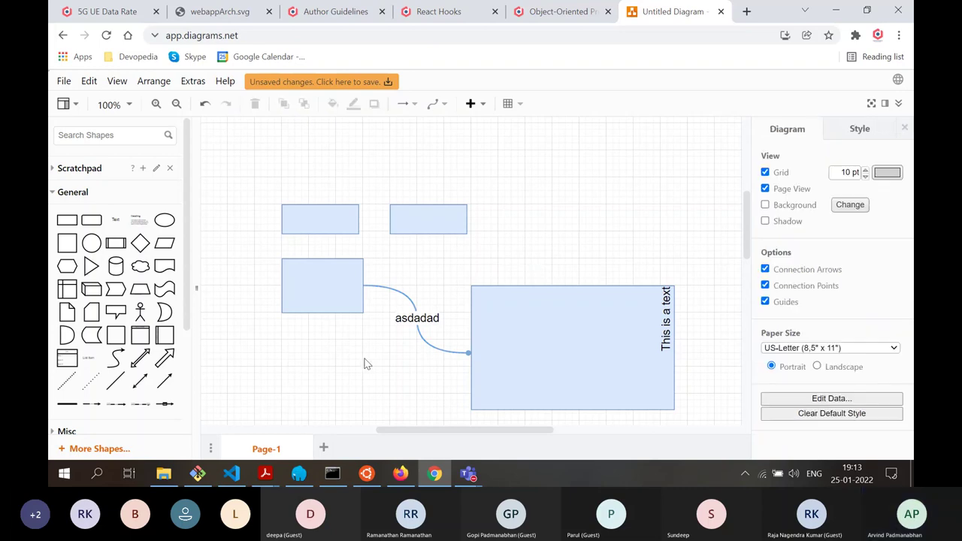
Delete the two connected rectangles and the labelled connector between them
left_click(341, 286)
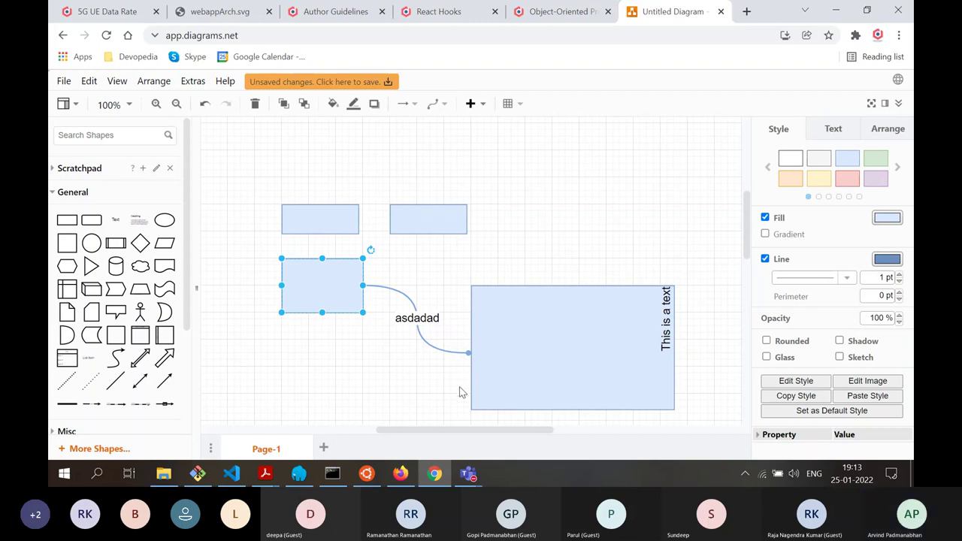
left_click(563, 321)
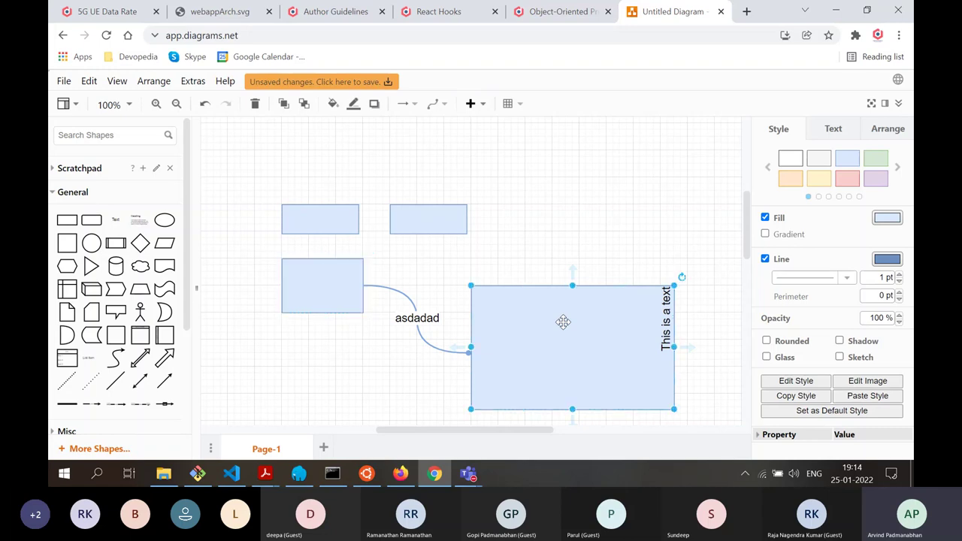
key("Delete")
left_click(342, 280)
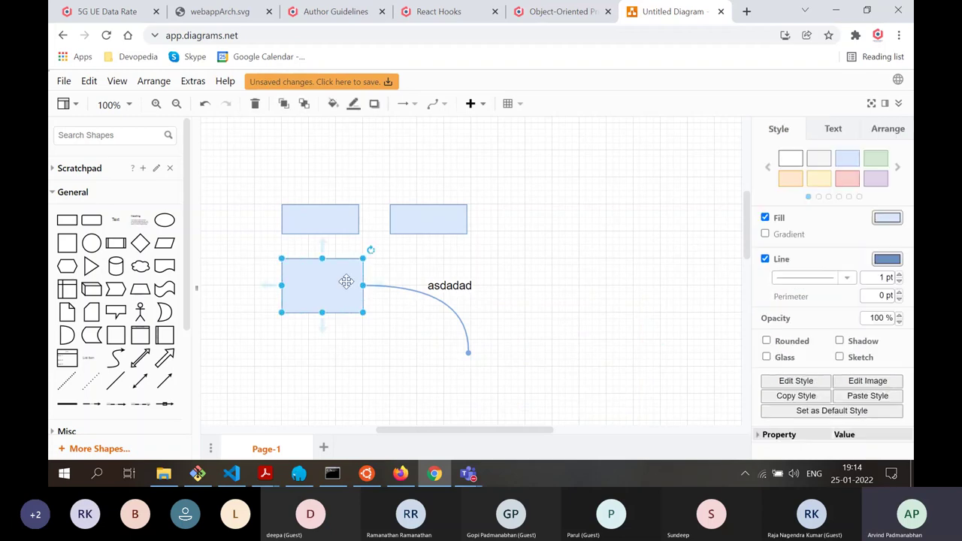
key("Delete")
left_click(446, 299)
key("Delete")
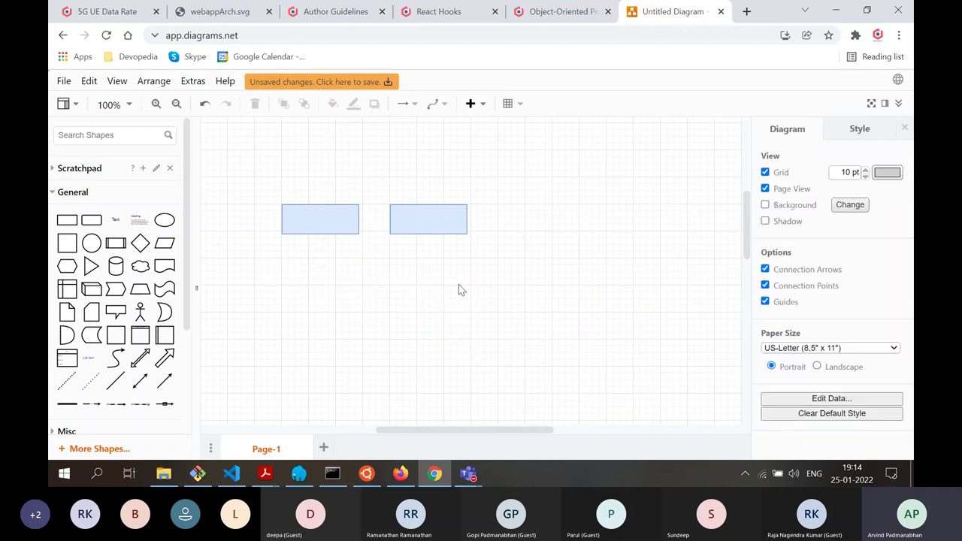
Add a rectangle below the two small ones and enlarge it to several times their size
left_click(67, 219)
left_click_drag(511, 292, 694, 418)
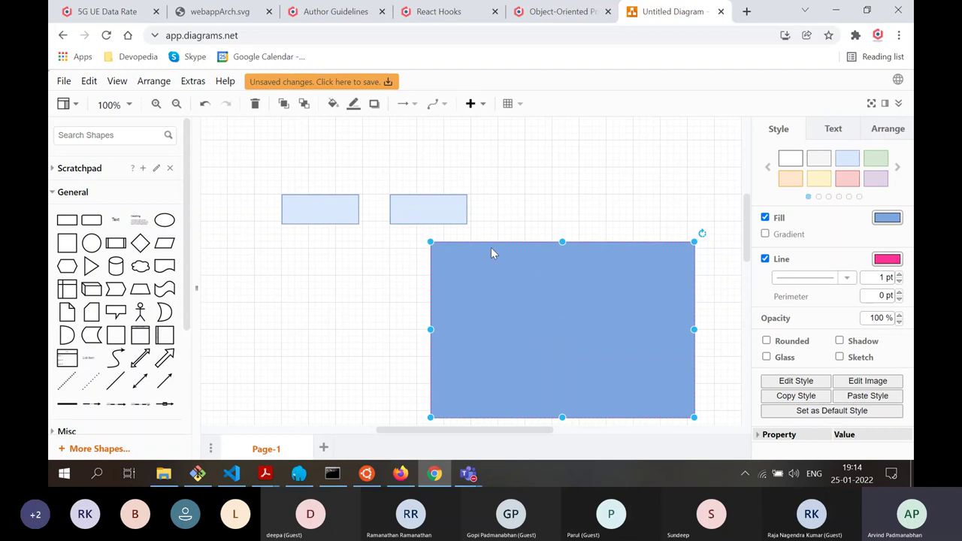
left_click(320, 290)
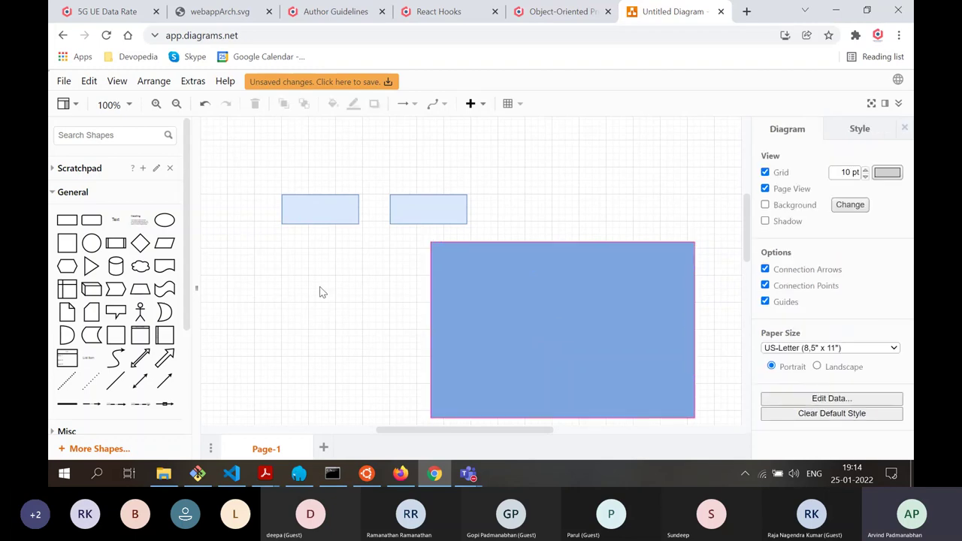
Move the two small light-blue rectangles into the large blue rectangle's area
left_click_drag(300, 204, 470, 285)
left_click_drag(444, 215, 639, 342)
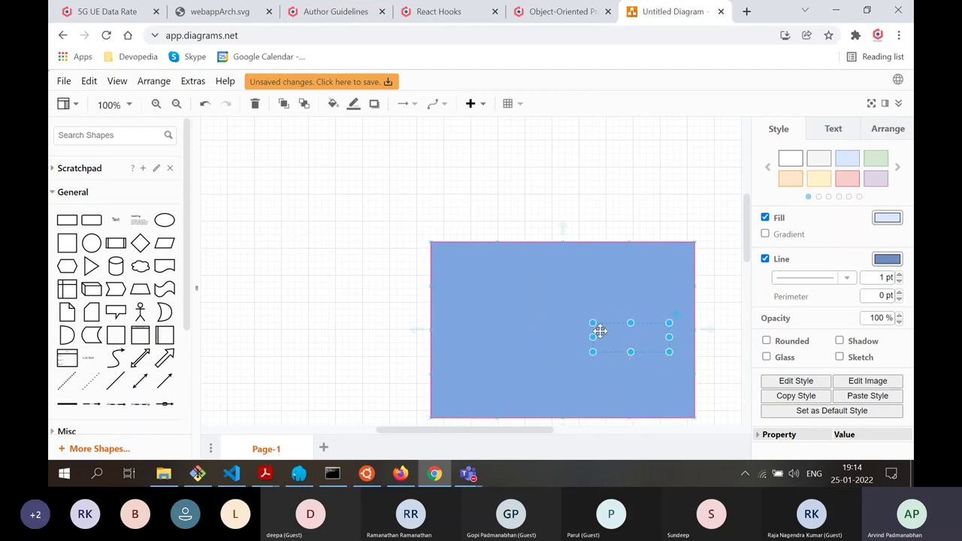
Send the large blue rectangle to the back, behind the two small rectangles
left_click(624, 252)
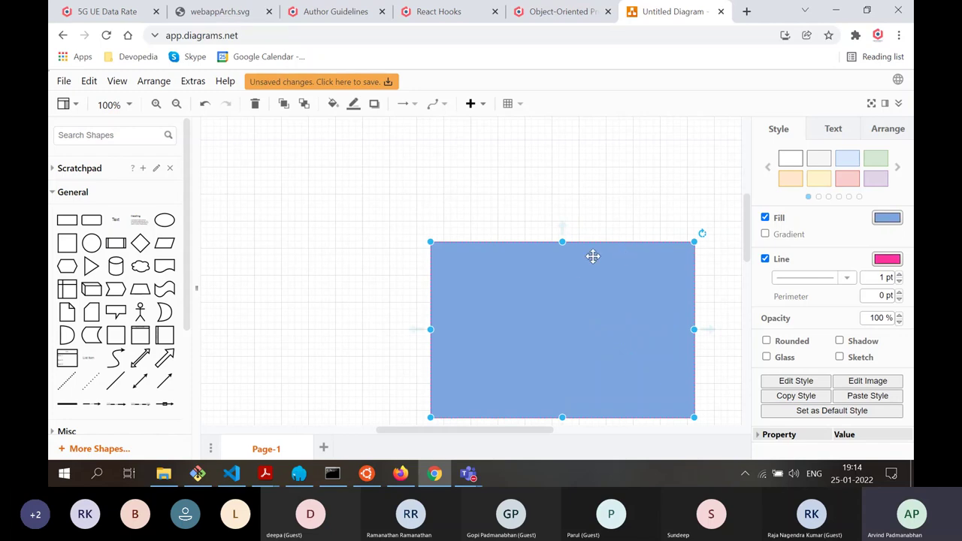
left_click(332, 187)
left_click(512, 263)
scroll(315, 135, "up", 2)
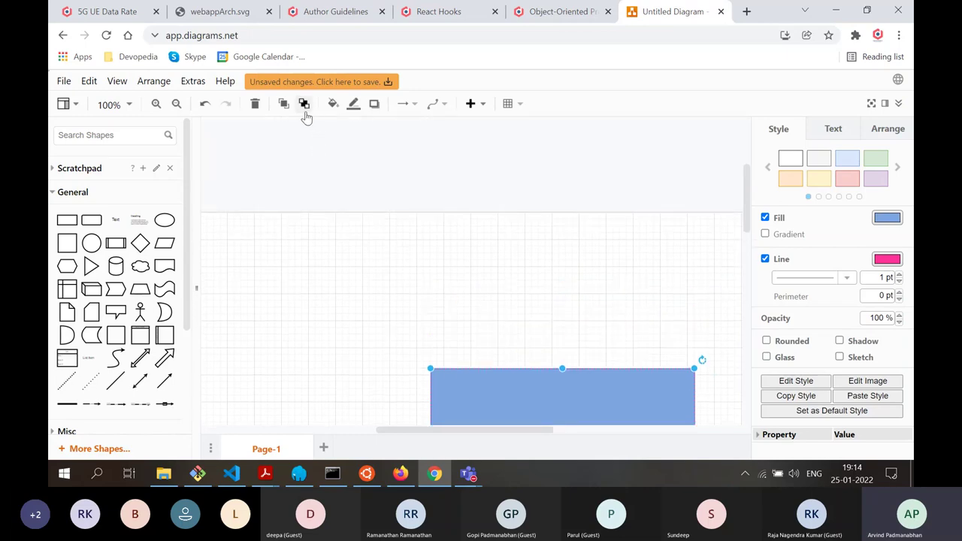
left_click(304, 104)
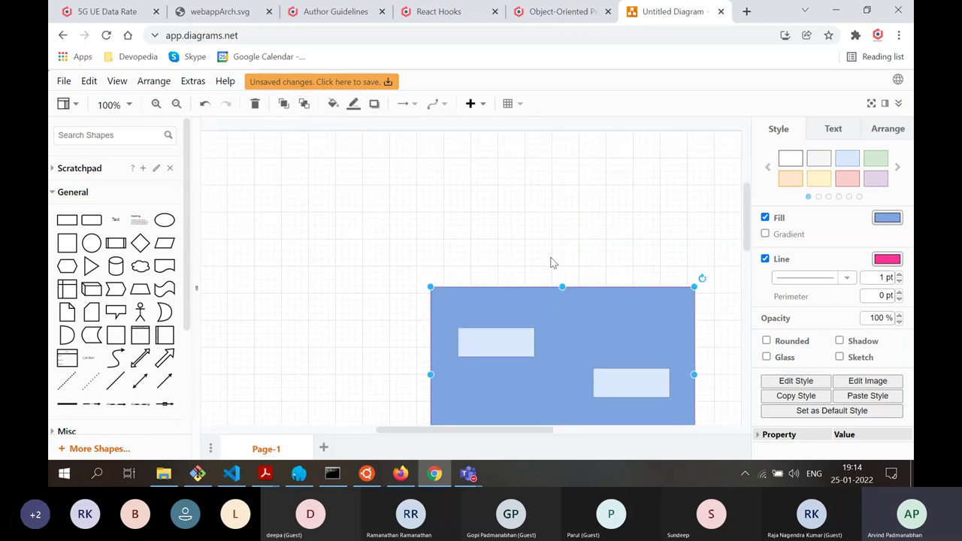
Select all three rectangles together, move them up and left on the page, and clear the selection
left_click(404, 253)
left_click_drag(404, 253, 718, 423)
left_click_drag(563, 294, 399, 240)
left_click(399, 239)
key("Escape")
Apply the pink style to the small rectangle on the right and move it to overlap the light-blue one
left_click(358, 208)
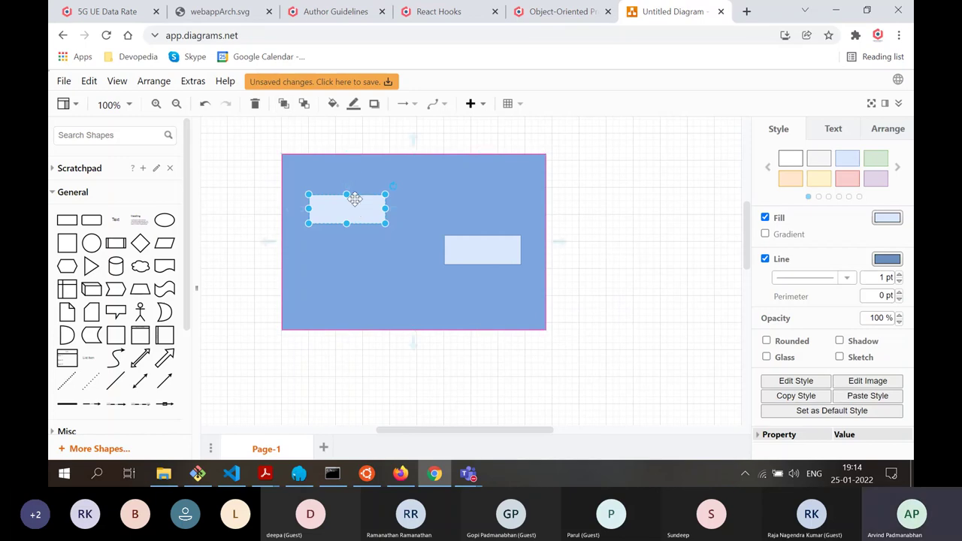
left_click(502, 264)
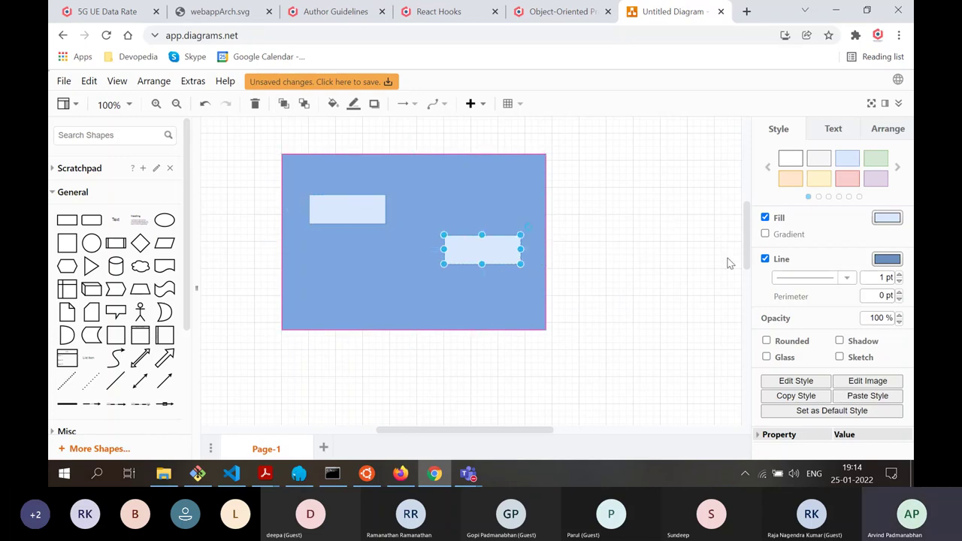
left_click(853, 181)
left_click_drag(477, 251, 384, 228)
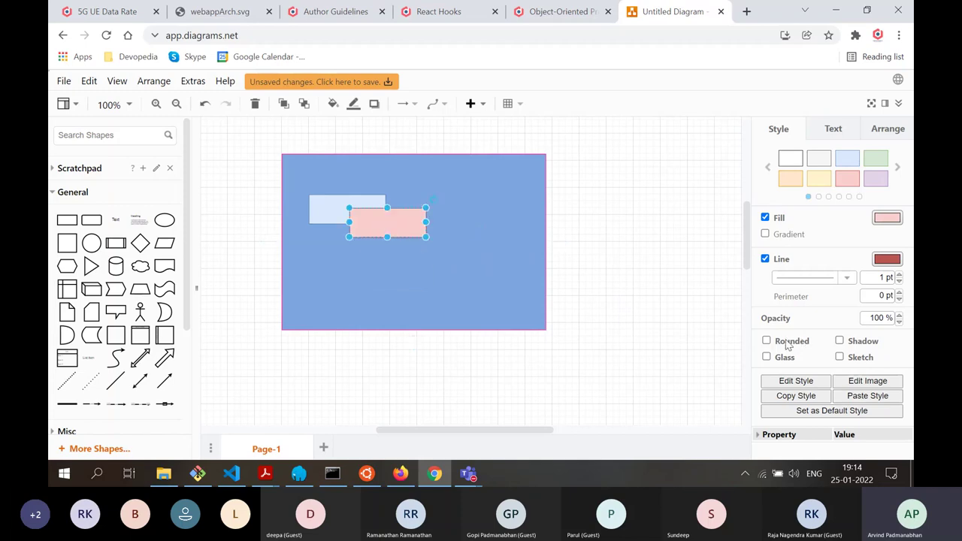
Send the pink rectangle backward one level, behind the light-blue rectangle
left_click(599, 240)
left_click(352, 164)
left_click(333, 203)
left_click(408, 223)
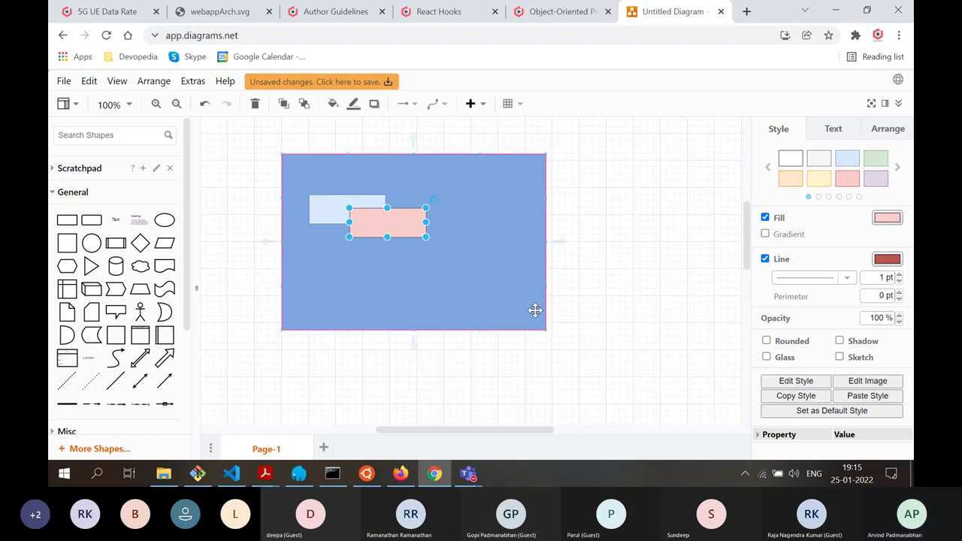
left_click(151, 83)
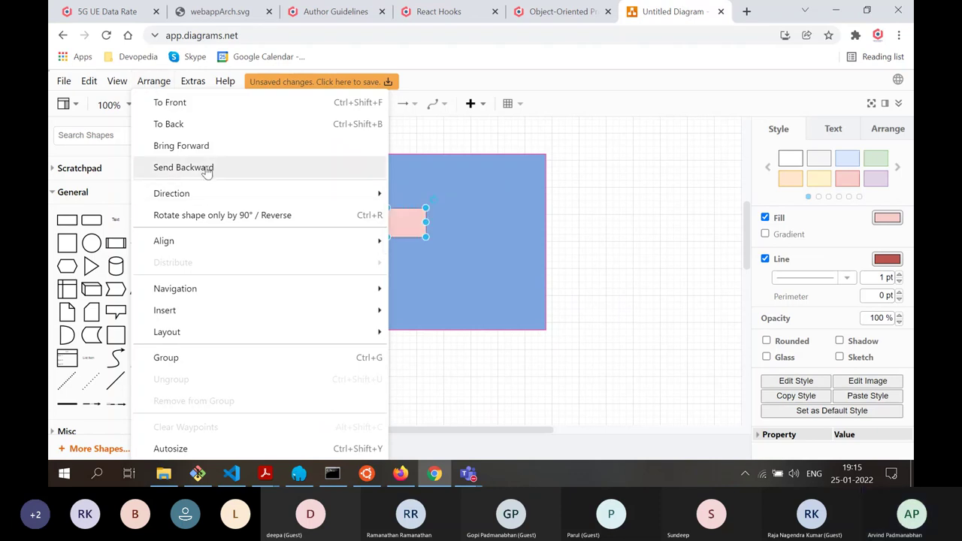
left_click(236, 167)
left_click(605, 194)
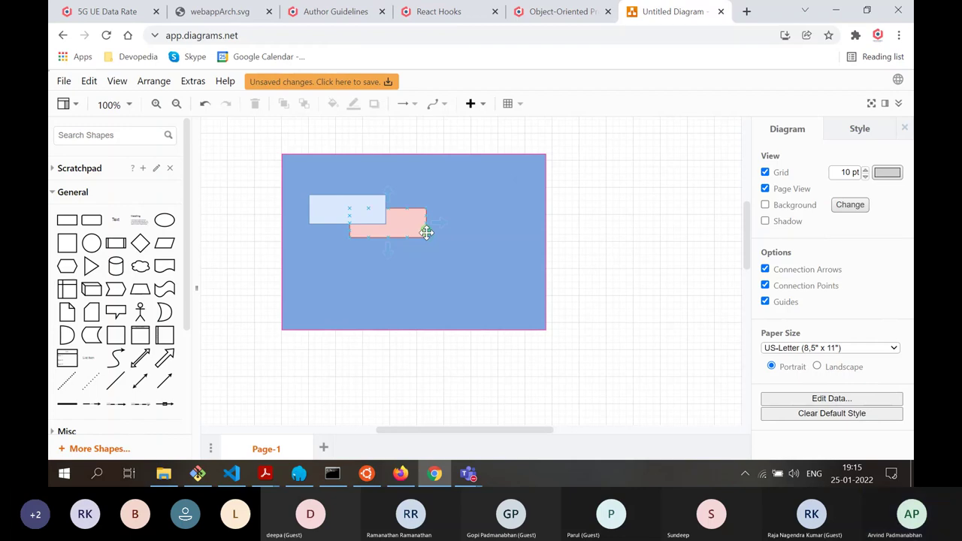
Send the pink rectangle backward once more, behind the large rectangle, and bring it back to the front
left_click(418, 228)
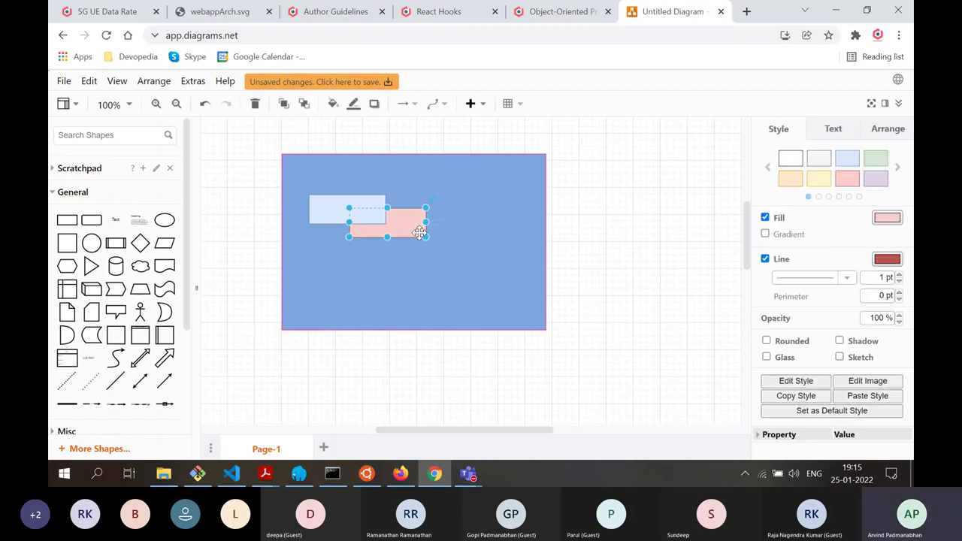
left_click(153, 81)
left_click(198, 167)
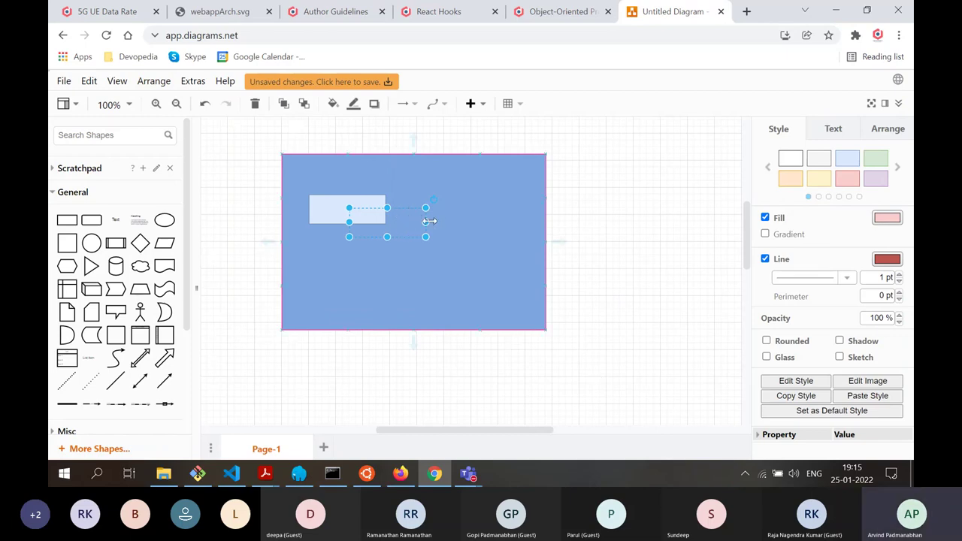
left_click(283, 105)
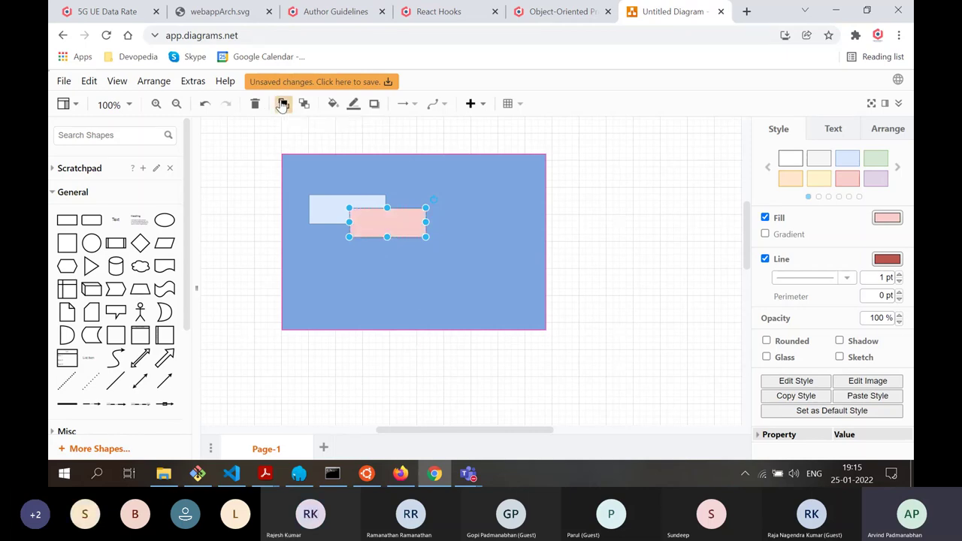
left_click(637, 290)
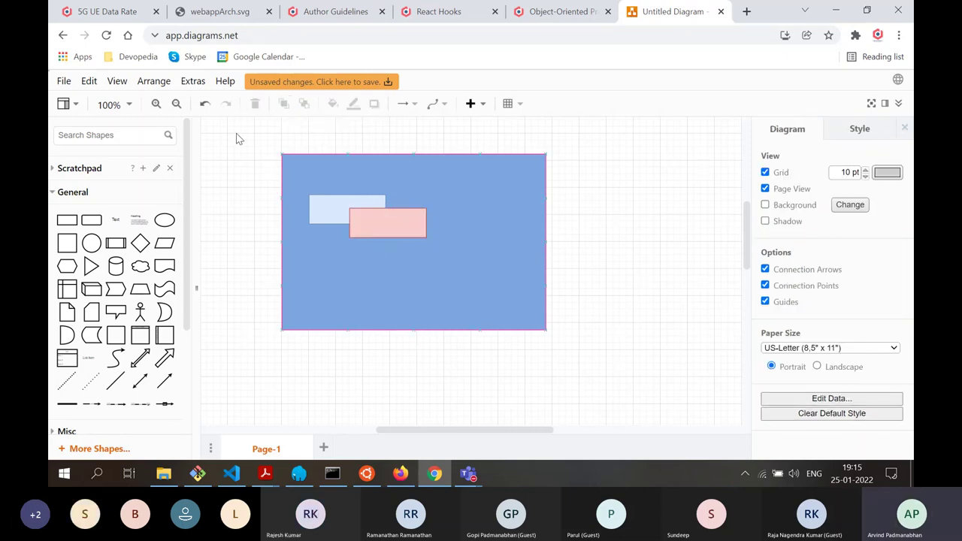
Review the stacking-order commands available with nothing selected and with the pink rectangle selected
left_click(143, 83)
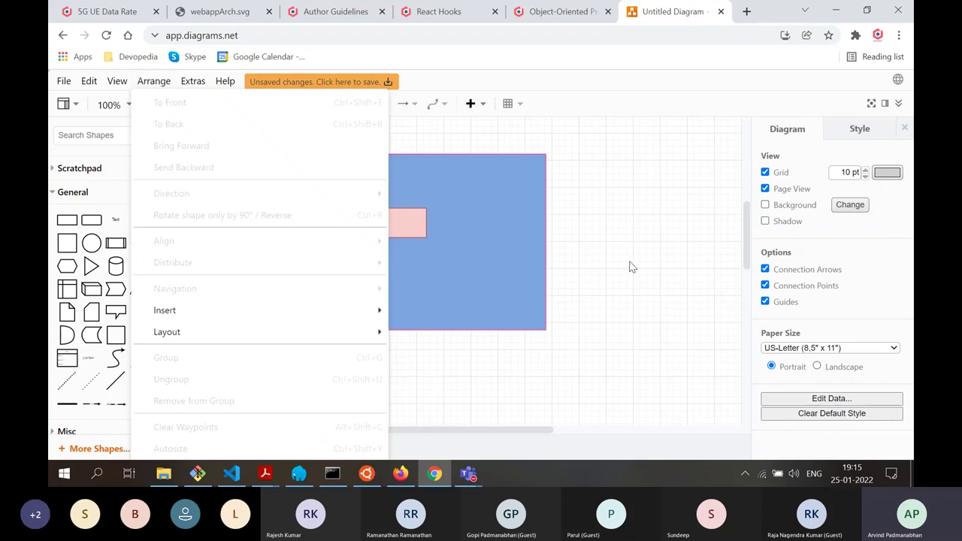
left_click(653, 265)
left_click(399, 230)
left_click(154, 81)
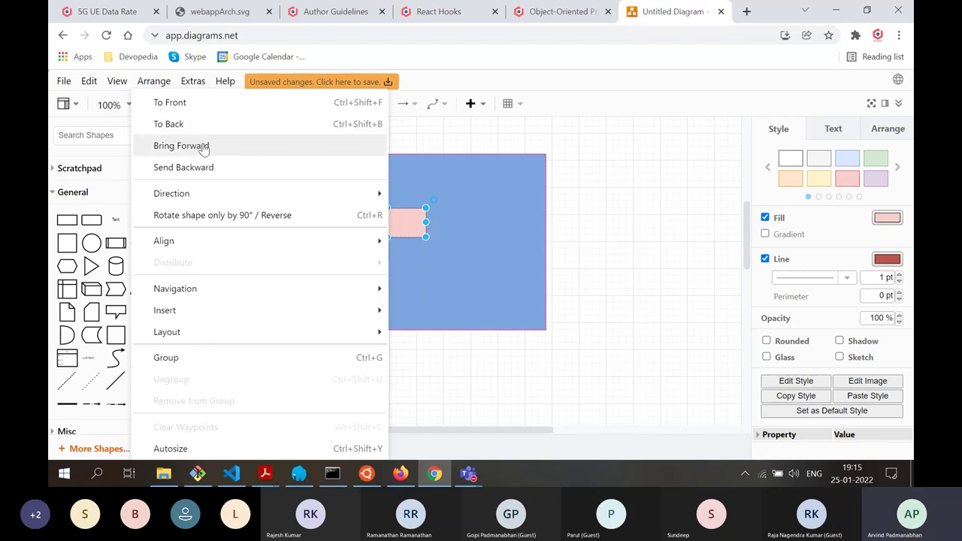
left_click(639, 211)
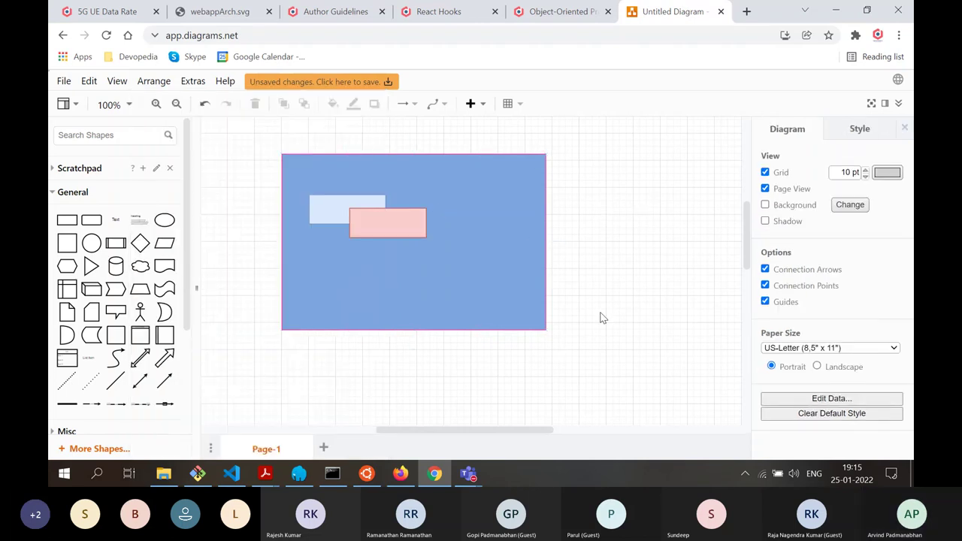
Select the large blue rectangle, check the Teams meeting window, and return to the diagram in Chrome
left_click(521, 289)
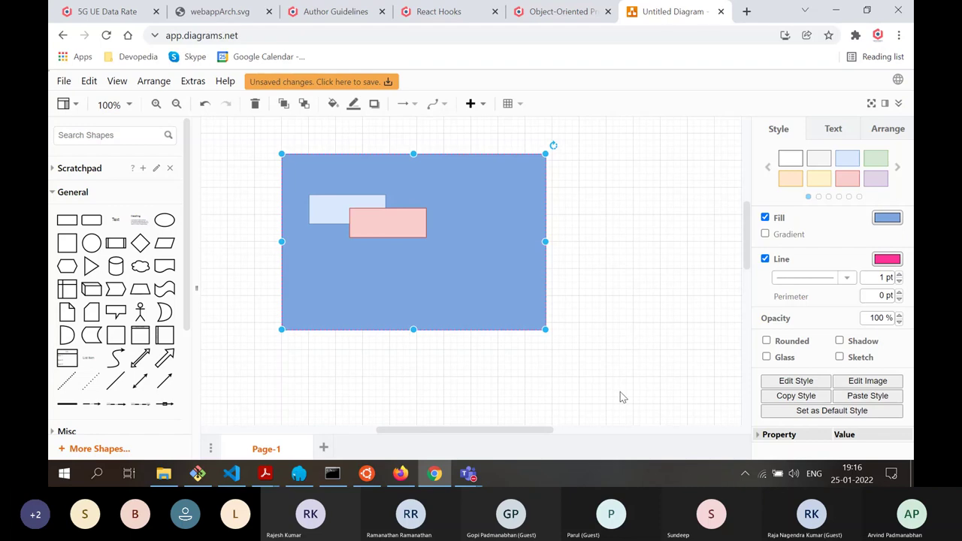
mouse_move(466, 474)
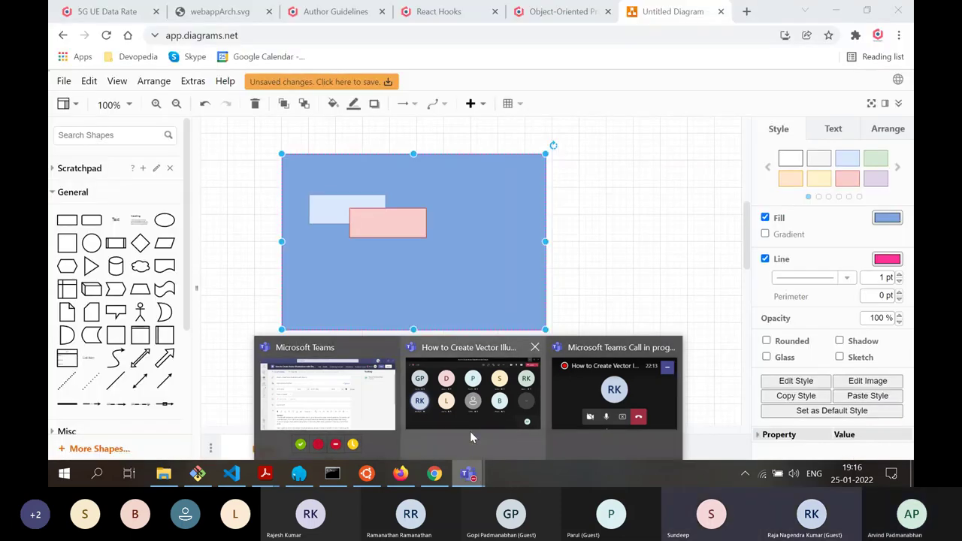
left_click(471, 425)
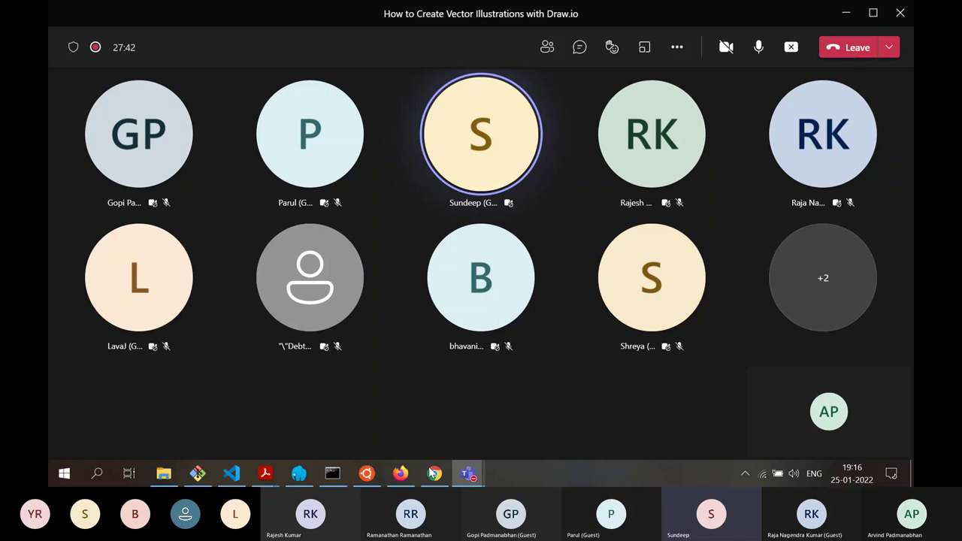
mouse_move(402, 480)
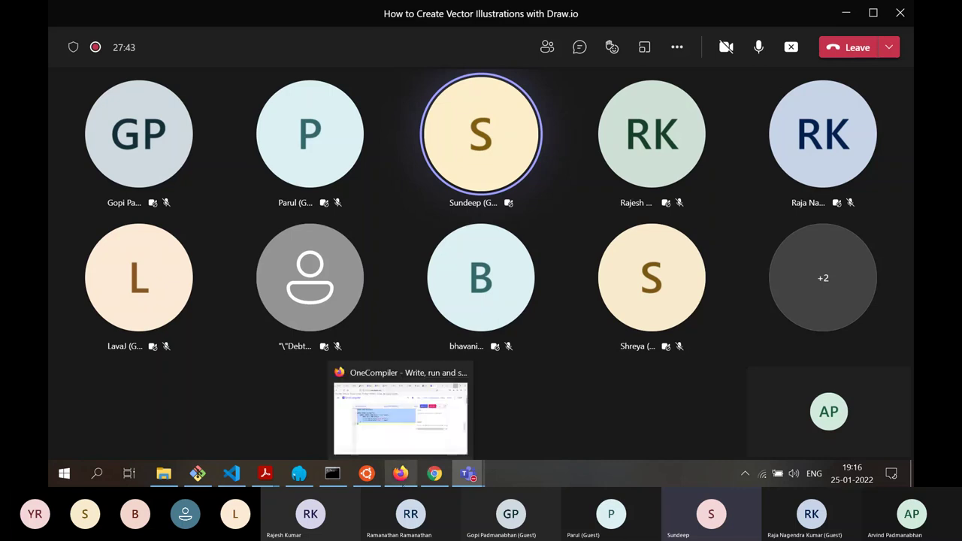
left_click(434, 473)
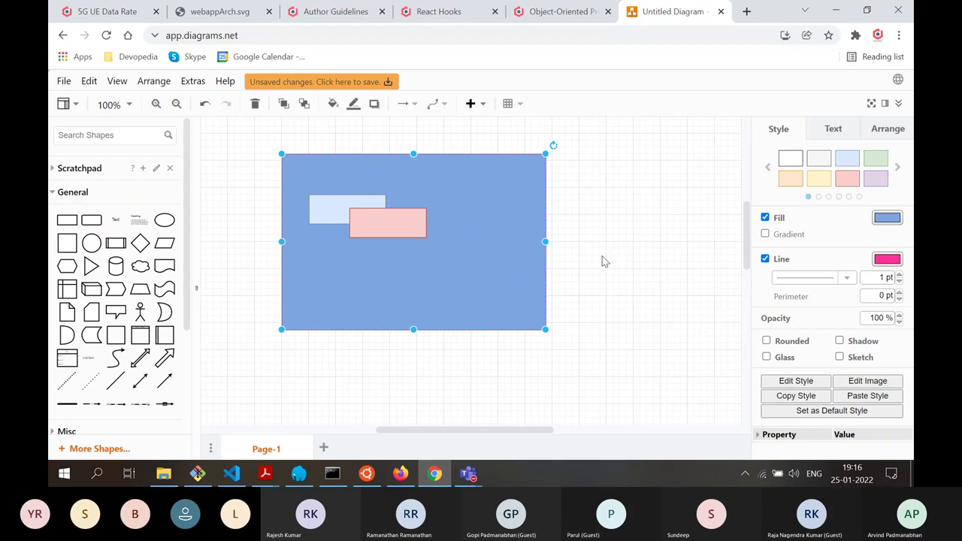
Toggle the Format panel off and on several times, leaving it displayed beside the canvas
left_click(898, 104)
left_click(899, 130)
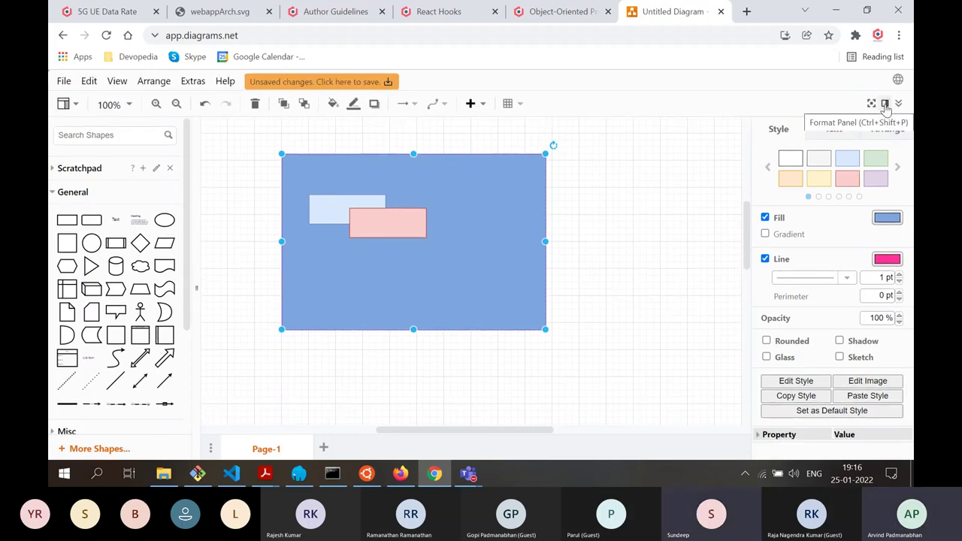
left_click(886, 105)
left_click(886, 106)
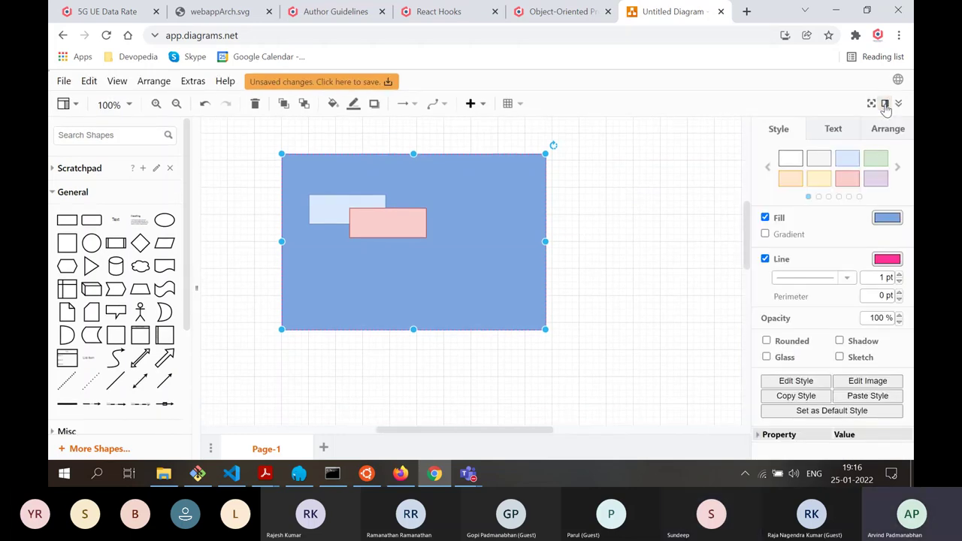
left_click(886, 105)
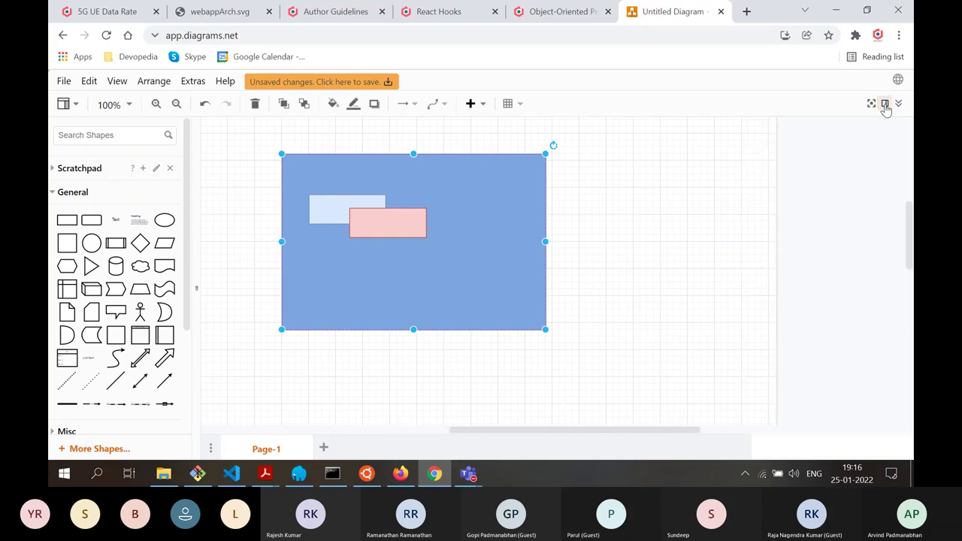
left_click(886, 105)
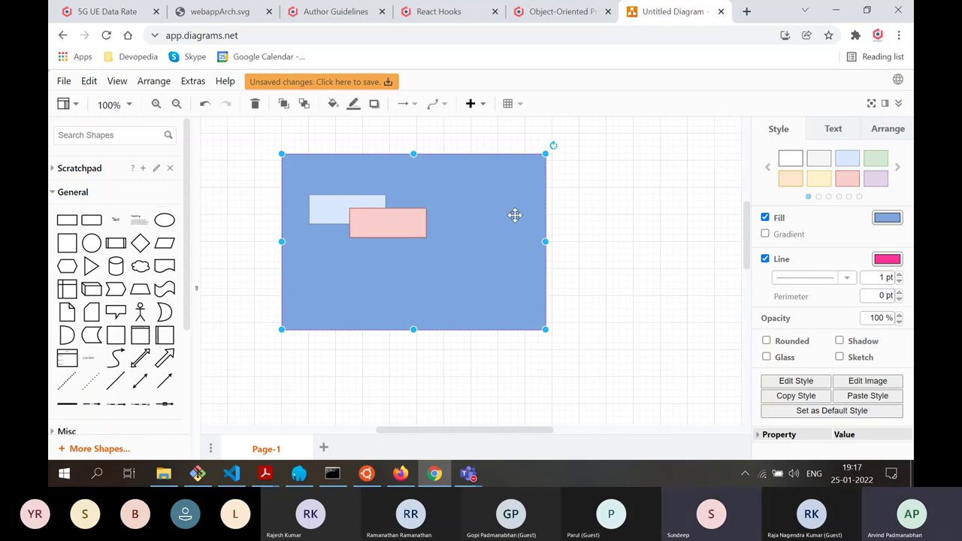
left_click(885, 104)
left_click(884, 103)
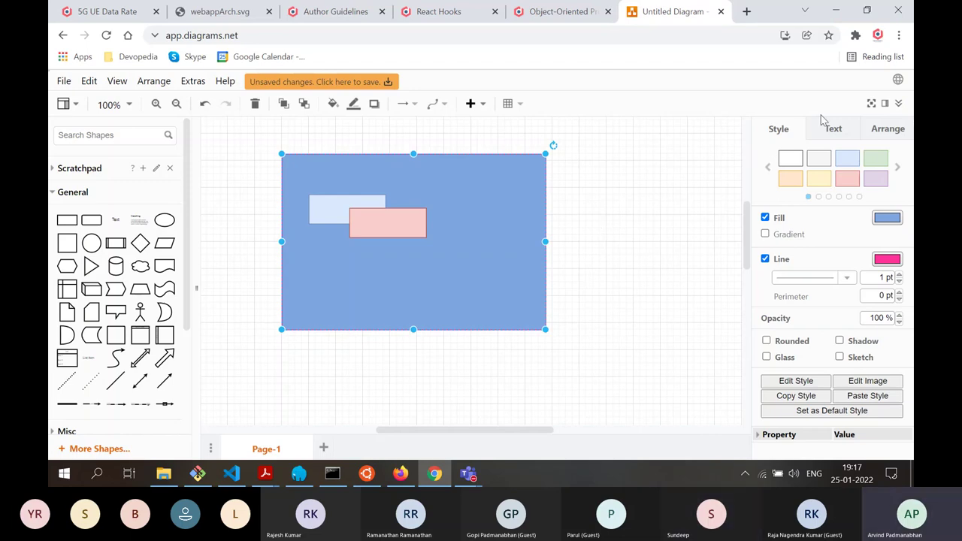
left_click(886, 104)
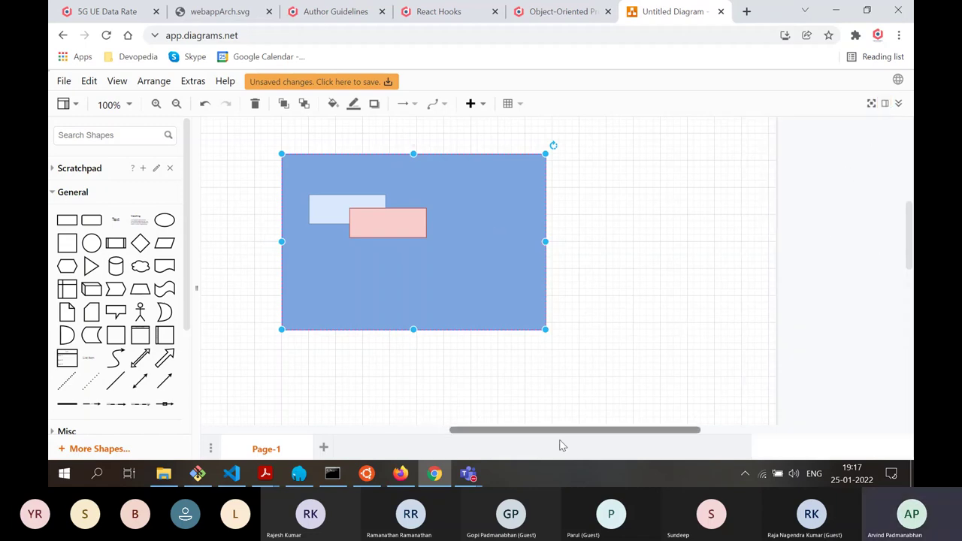
mouse_move(549, 434)
left_mouse_down()
mouse_move(509, 444)
mouse_move(518, 441)
left_mouse_up()
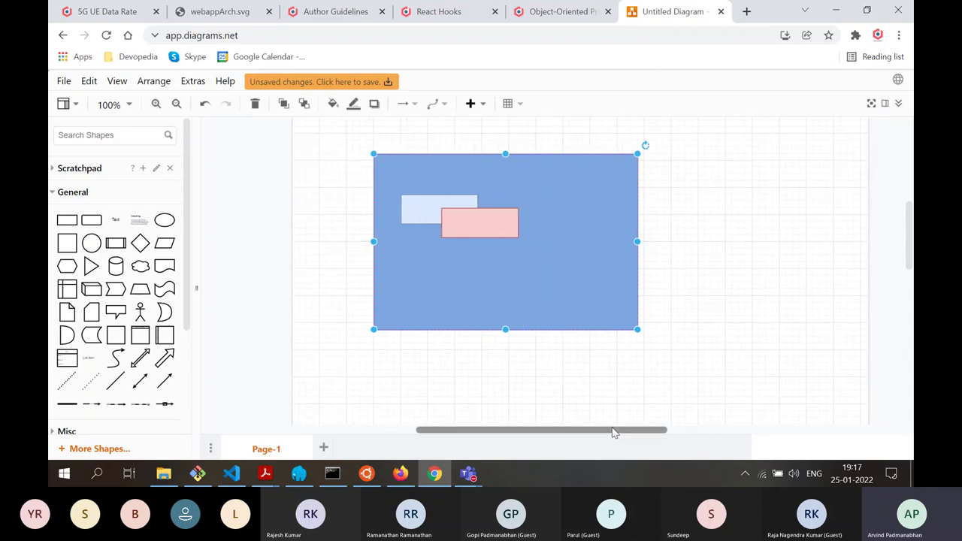
left_click(884, 107)
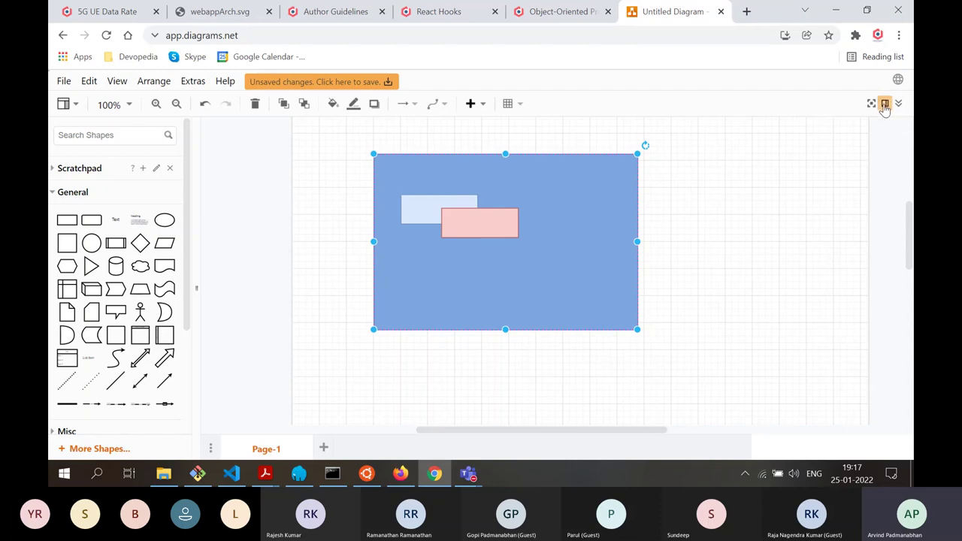
Review which panels can be shown or hidden, and deselect the large rectangle
left_click(65, 106)
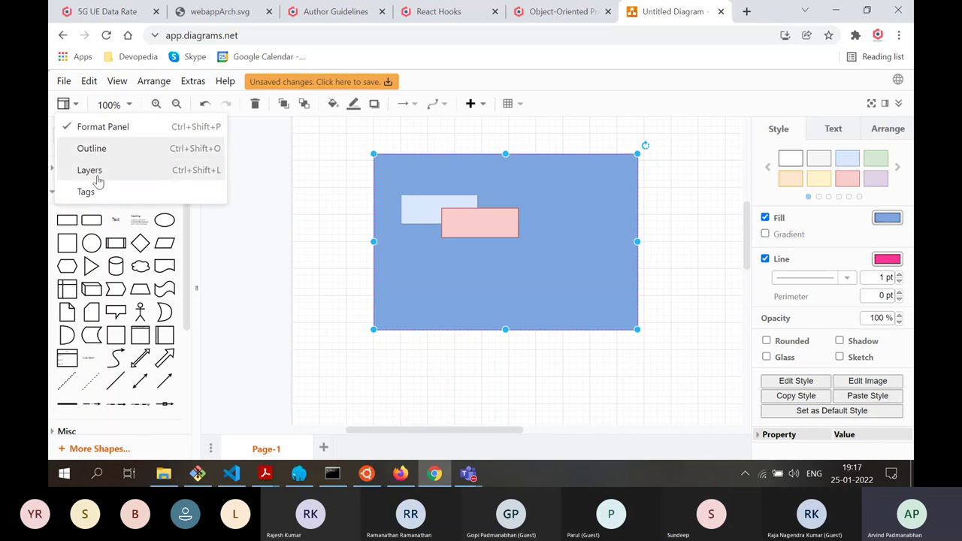
left_click(234, 281)
left_click(233, 279)
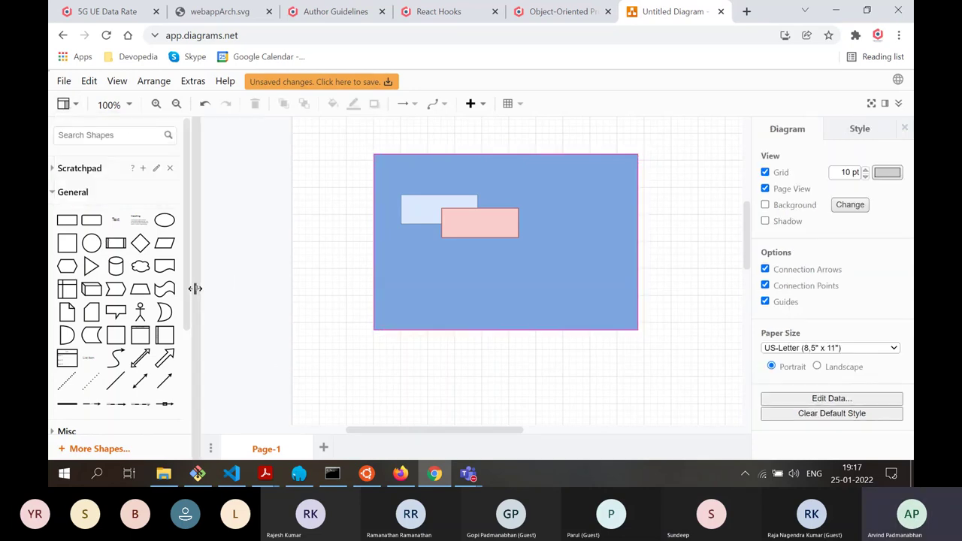
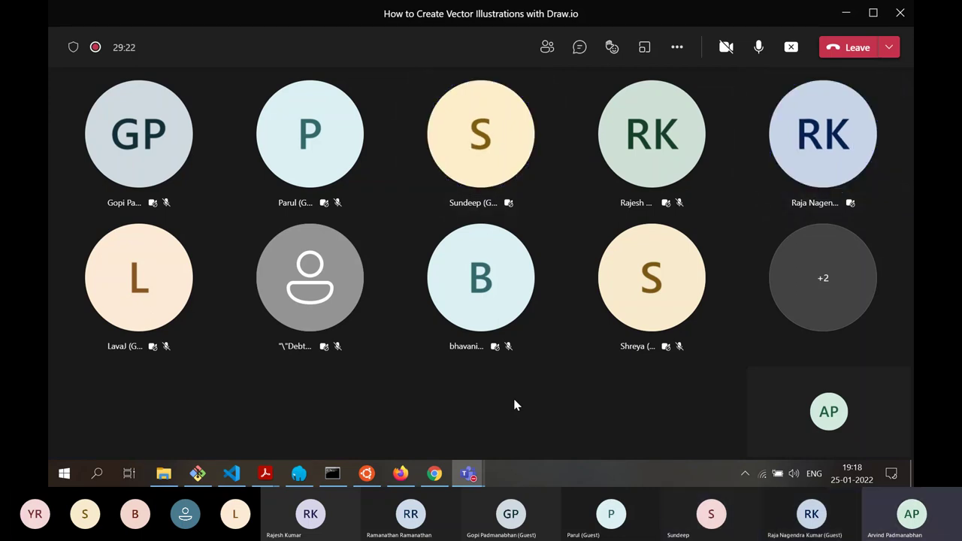
Switch from Teams back to the diagram in Chrome and move the large blue rectangle slightly down
mouse_move(398, 473)
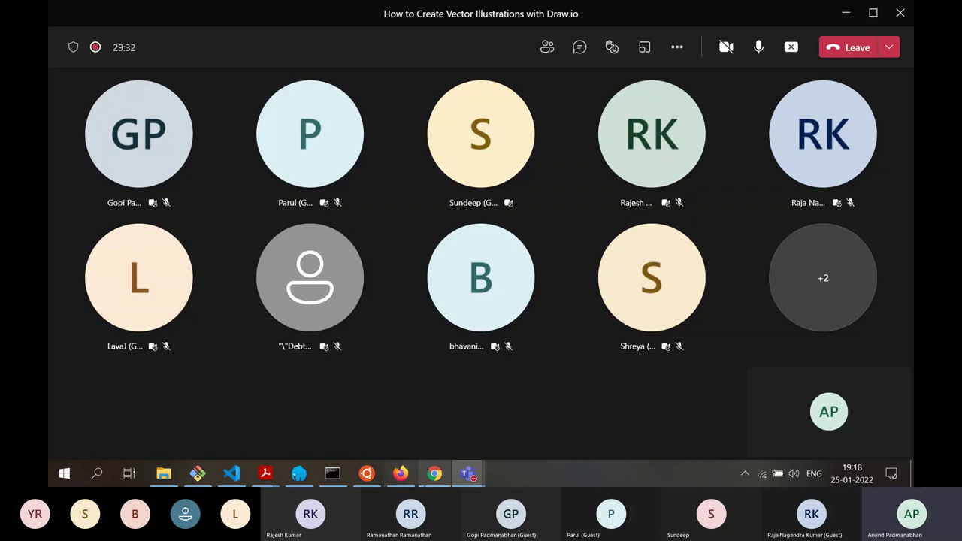
left_click(435, 474)
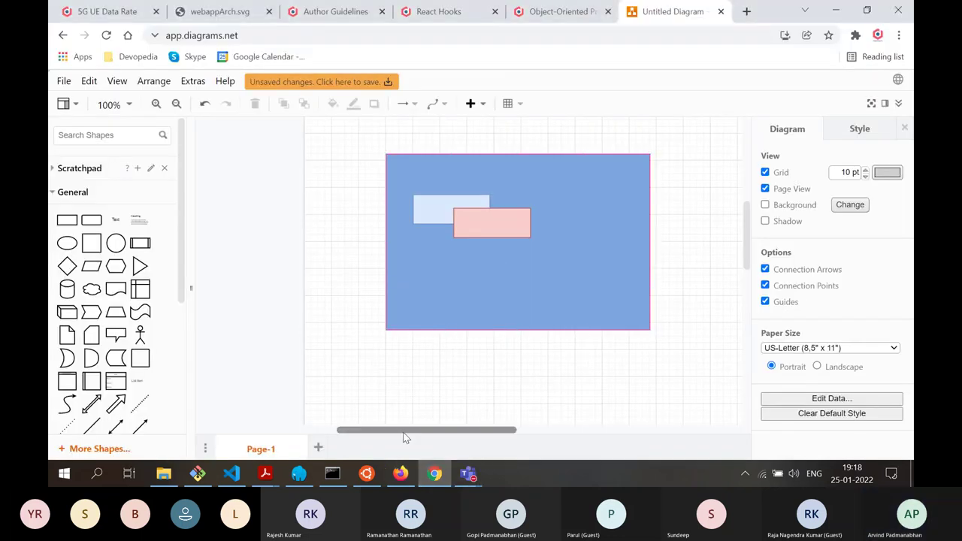
scroll(410, 432, "right", 1)
left_click_drag(412, 435, 443, 437)
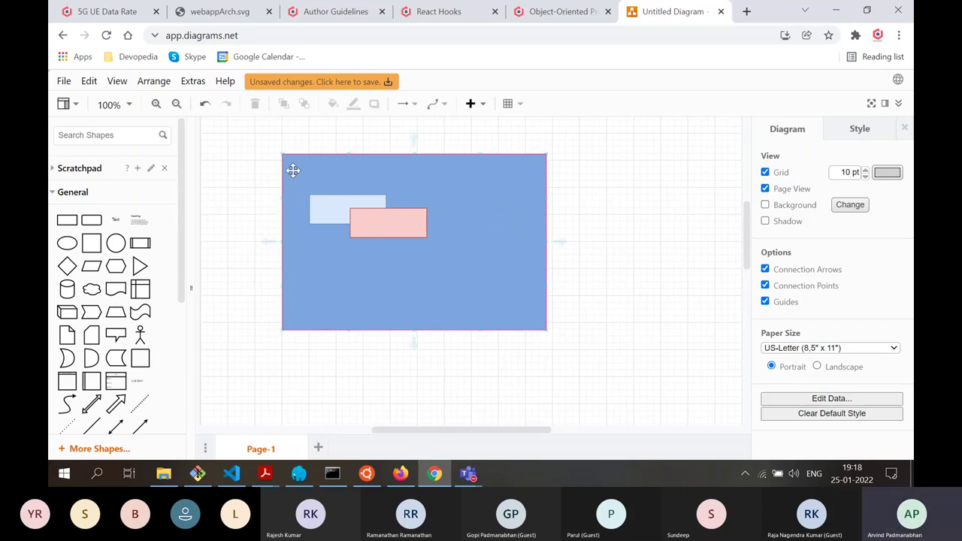
left_click_drag(292, 167, 294, 175)
left_click(252, 212)
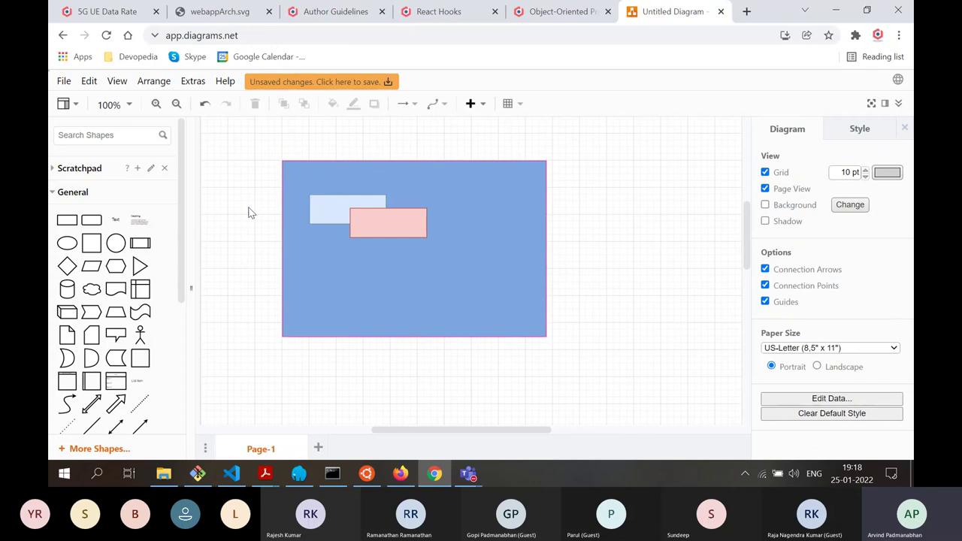
Delete the large blue, light-blue and pink rectangles to empty the page
left_click(397, 274)
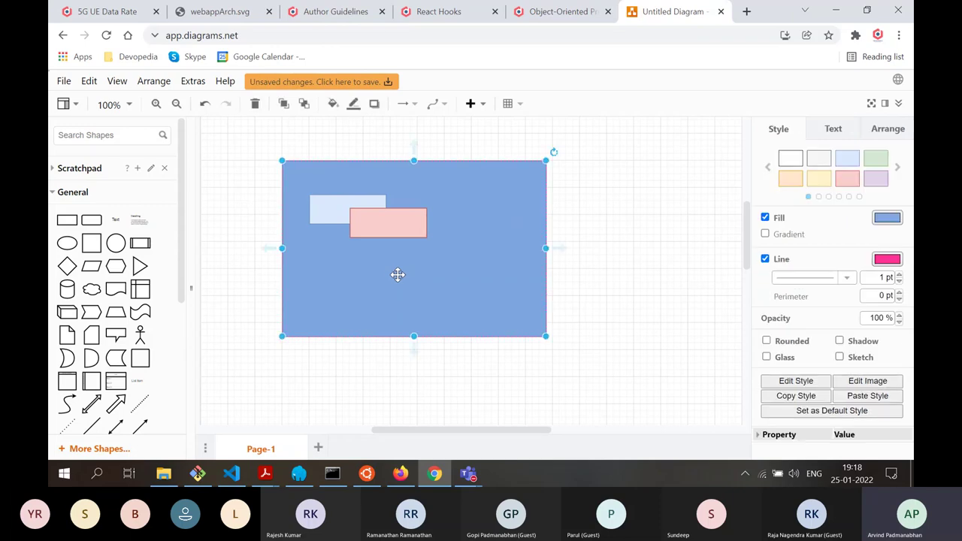
key("Delete")
left_click(349, 202)
key("Delete")
left_click(408, 230)
key("Delete")
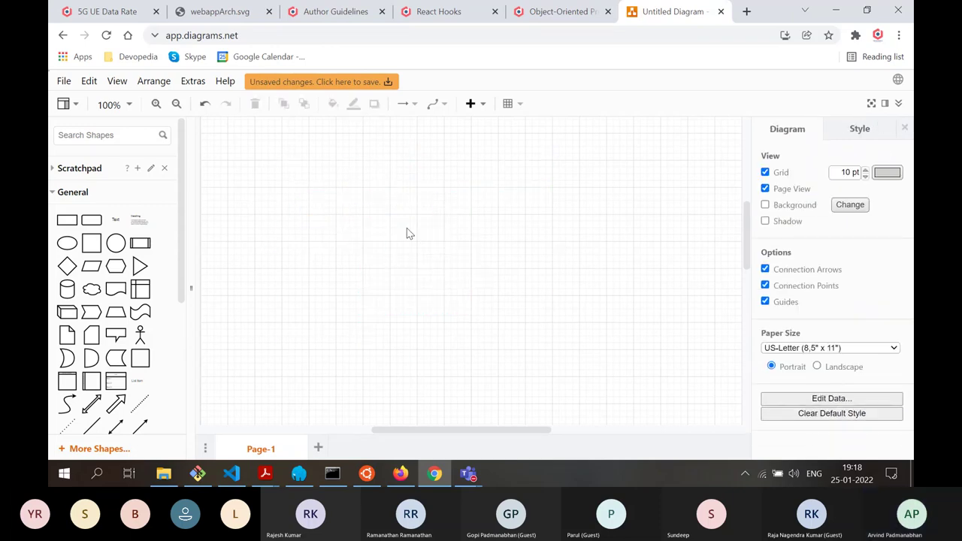
Find the sample calculations table in Devopedia's 5G UE Data Rate article
left_click(106, 11)
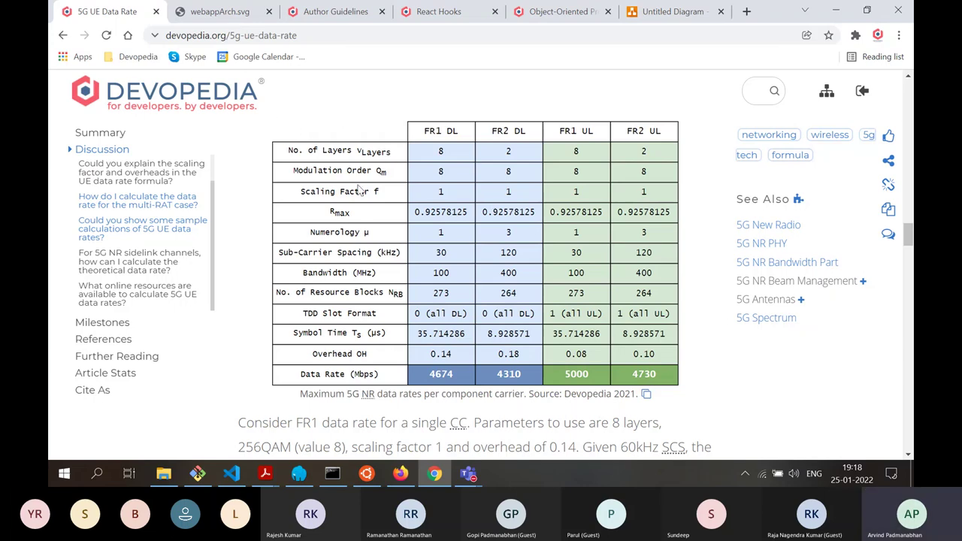
scroll(511, 143, "up", 10)
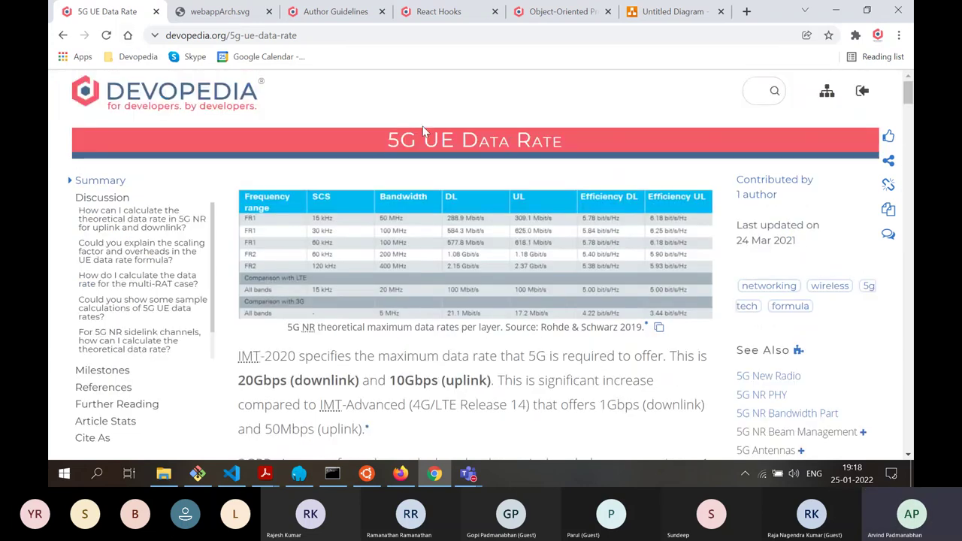
scroll(556, 156, "down", 15)
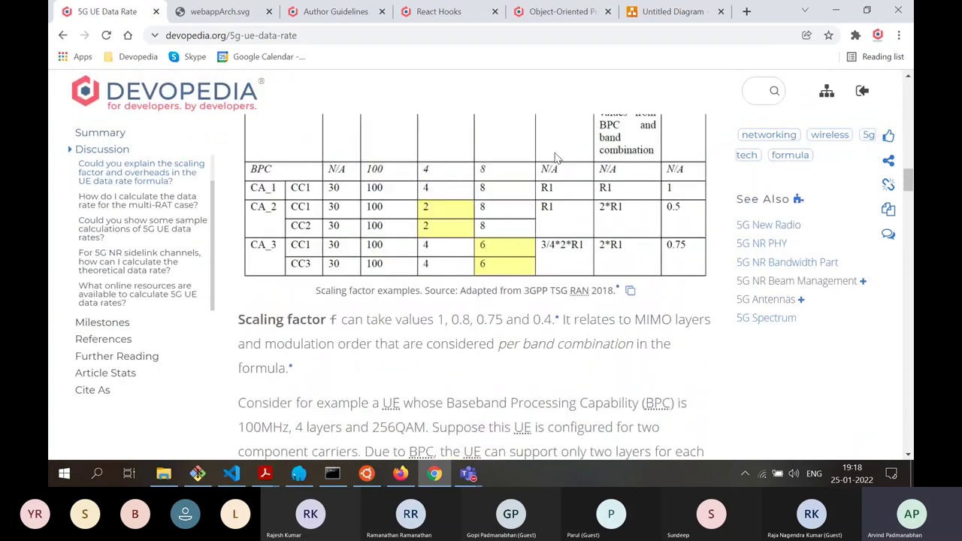
scroll(556, 154, "up", 3)
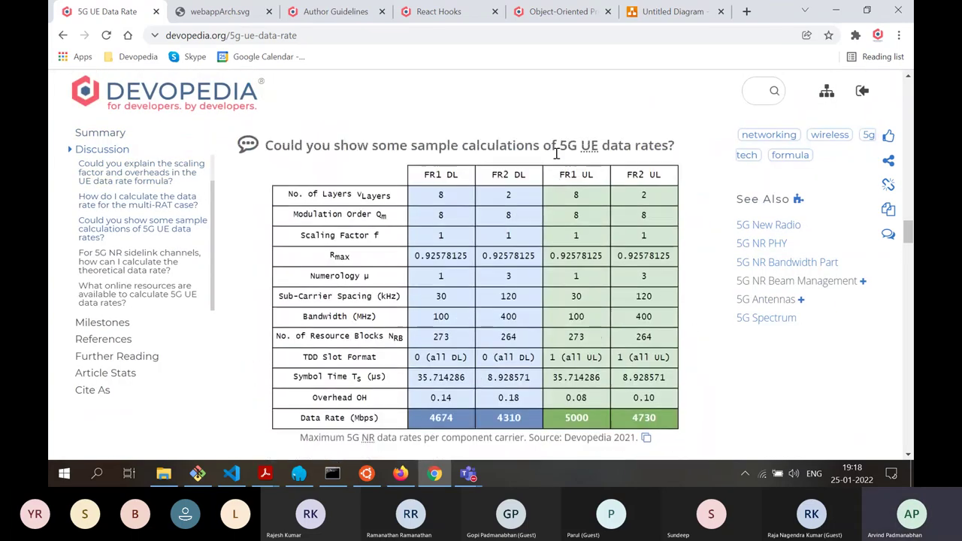
scroll(353, 224, "down", 1)
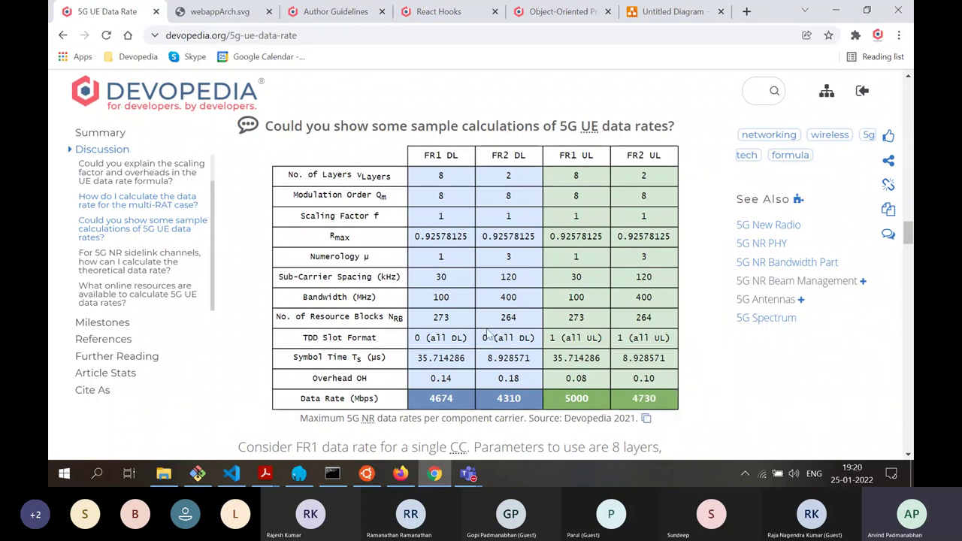
Open the sample calculations table as a separate image and save it to Downloads as SVG file "1480.1616555555 (1)"
left_click(646, 417)
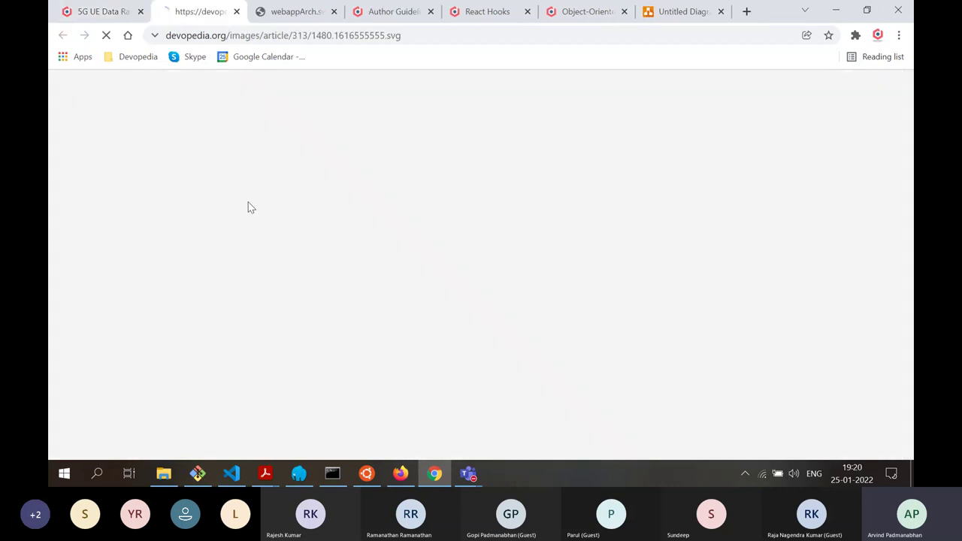
left_click(439, 35)
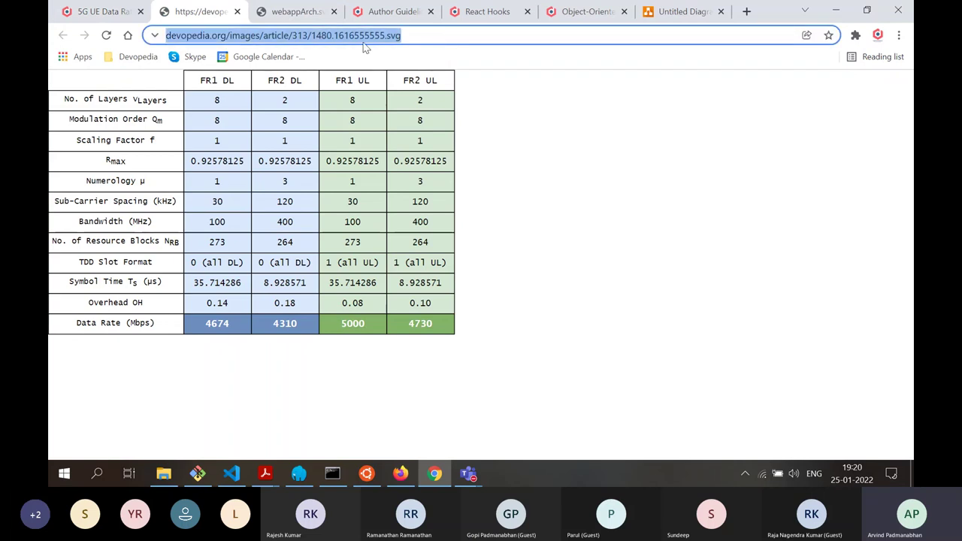
left_click(530, 194)
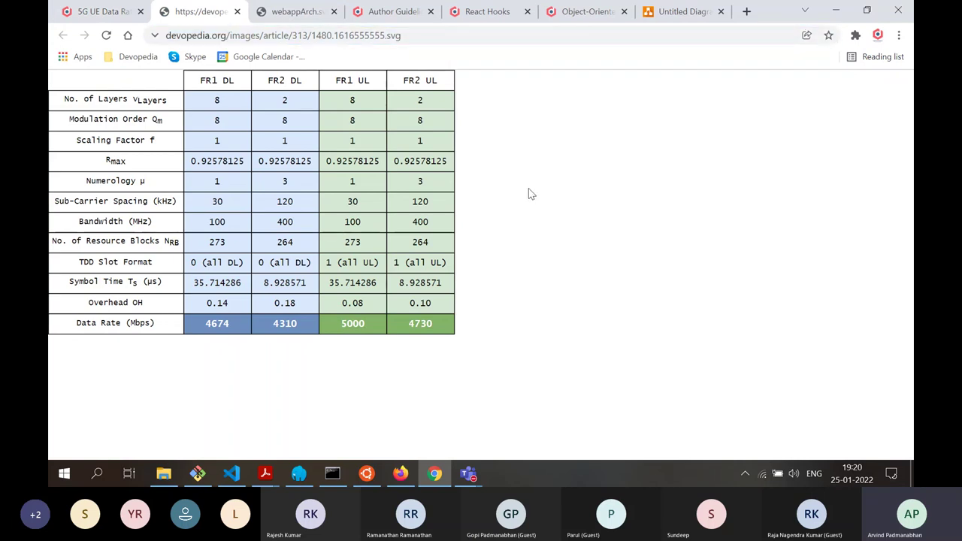
key("ctrl+s")
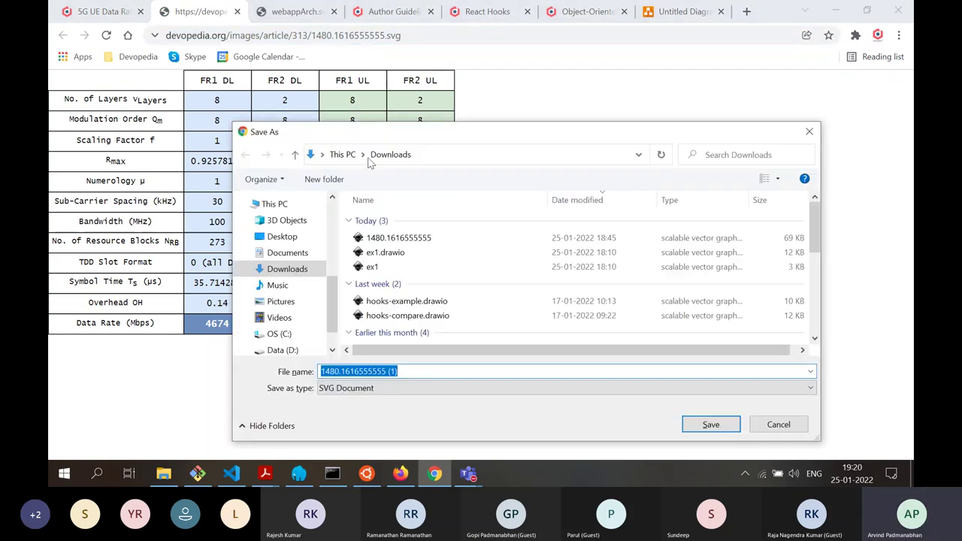
left_click(711, 425)
Open the downloaded table SVG from the device in draw.io, discarding the unsaved changes, and dismiss the desktop app promotion
left_click(680, 11)
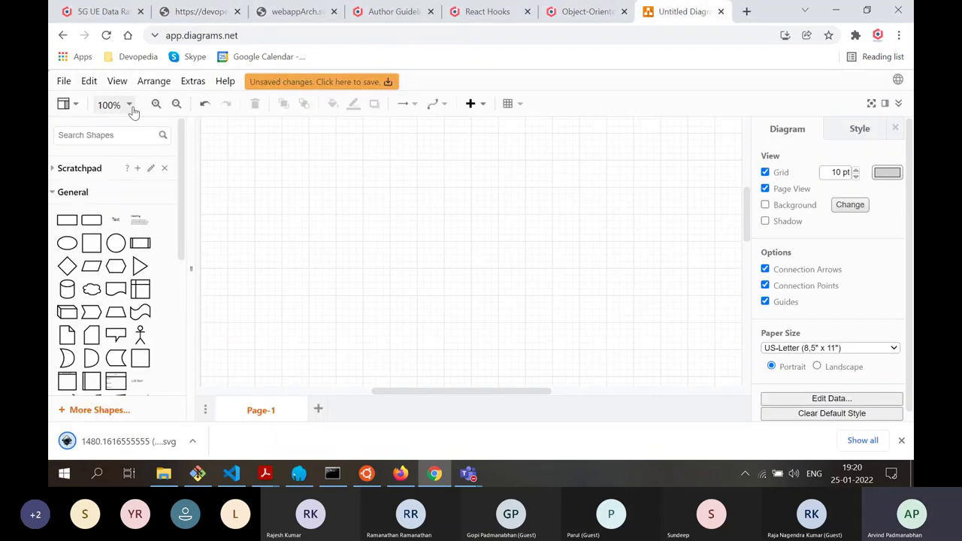
left_click(64, 81)
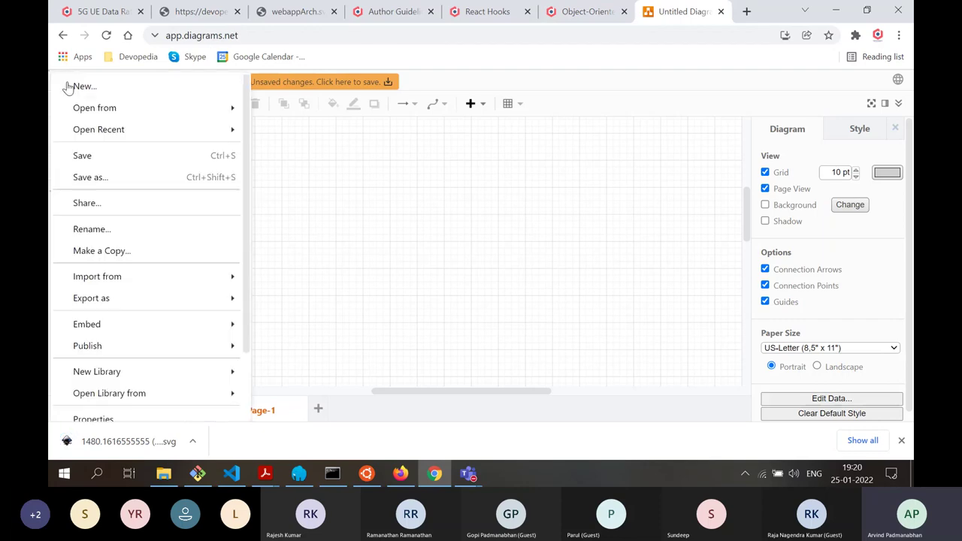
mouse_move(123, 110)
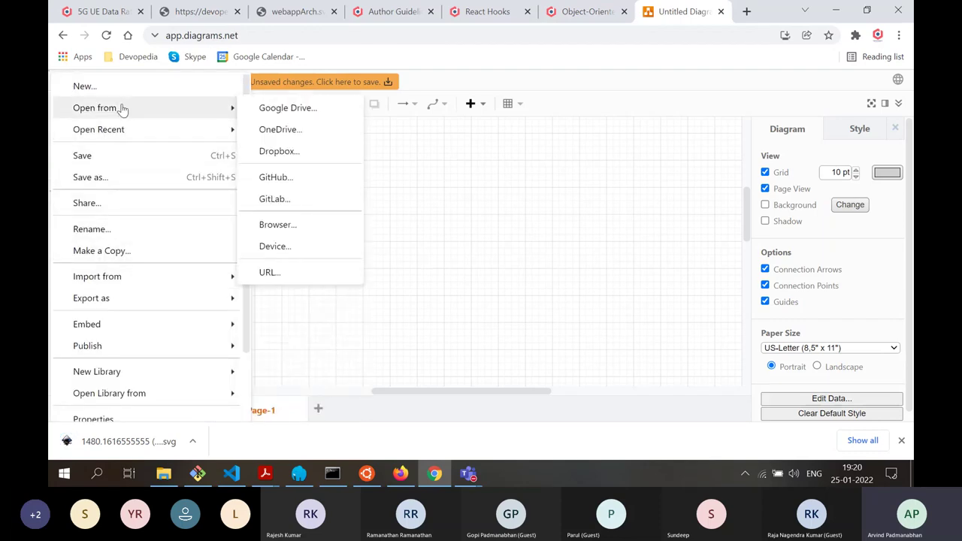
left_click(296, 249)
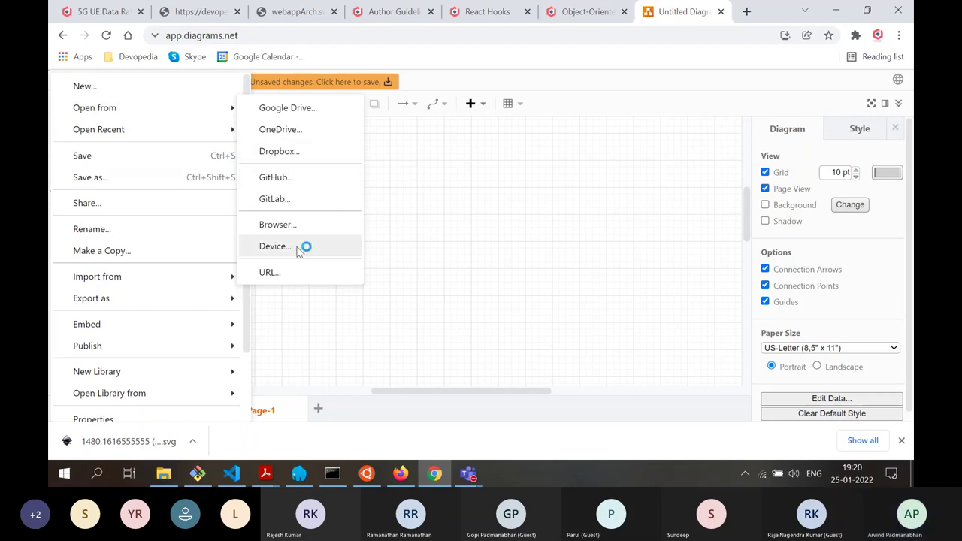
double_click(421, 238)
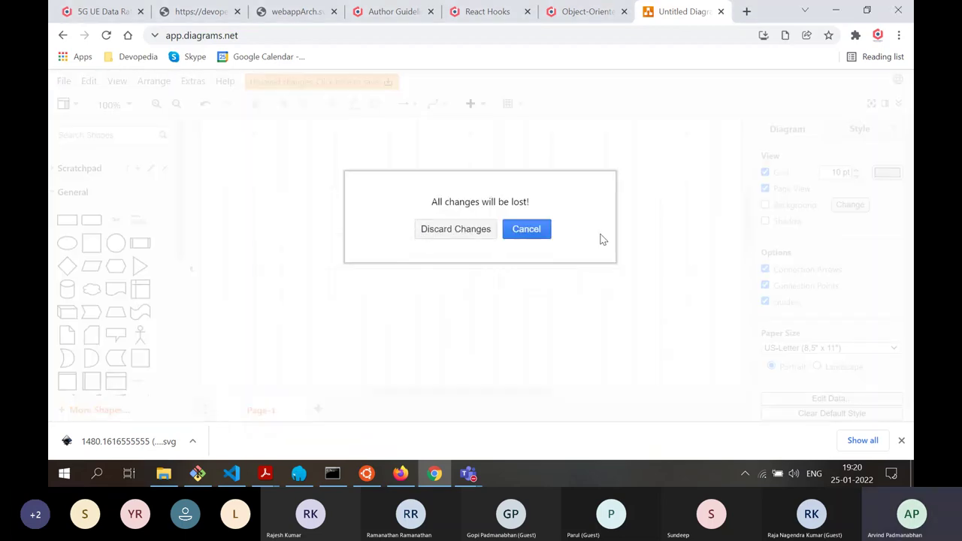
left_click(472, 230)
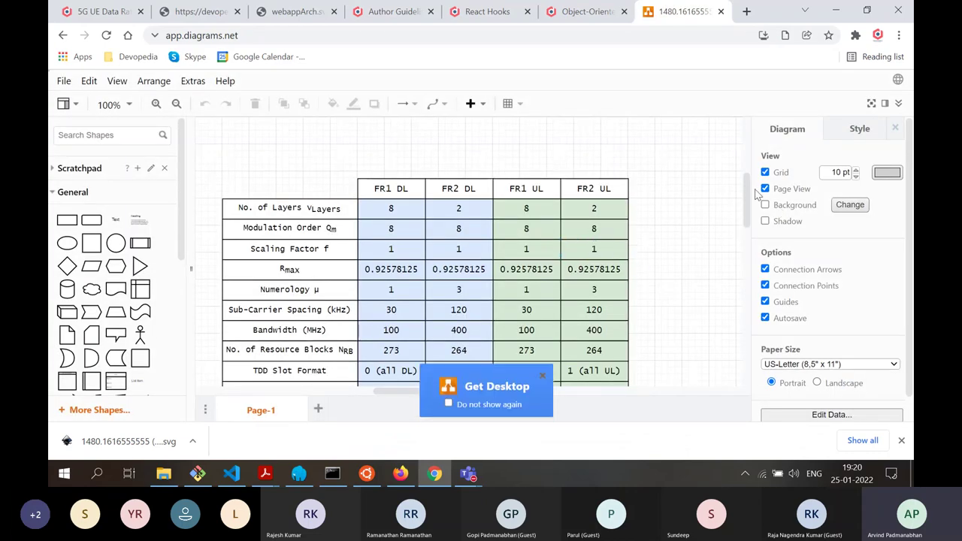
left_click_drag(752, 190, 749, 212)
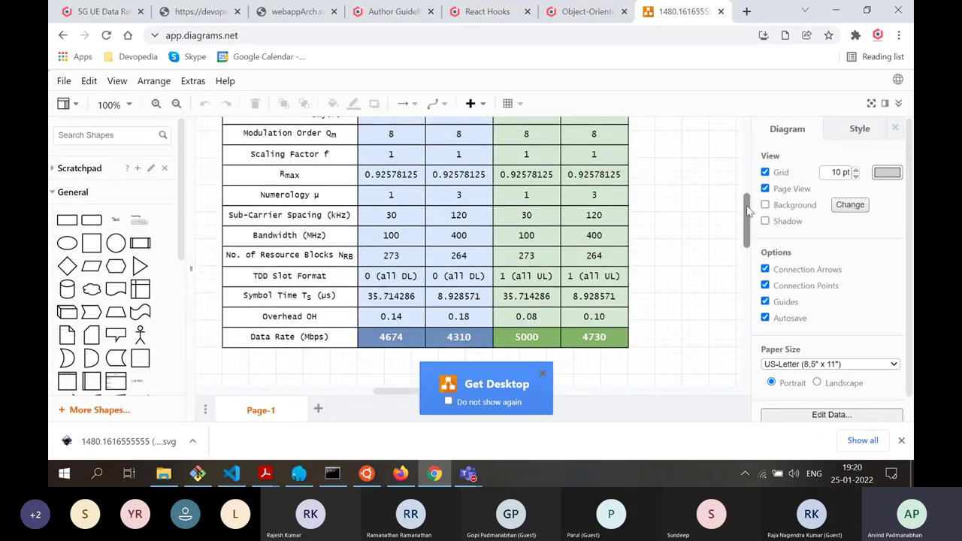
left_click(542, 373)
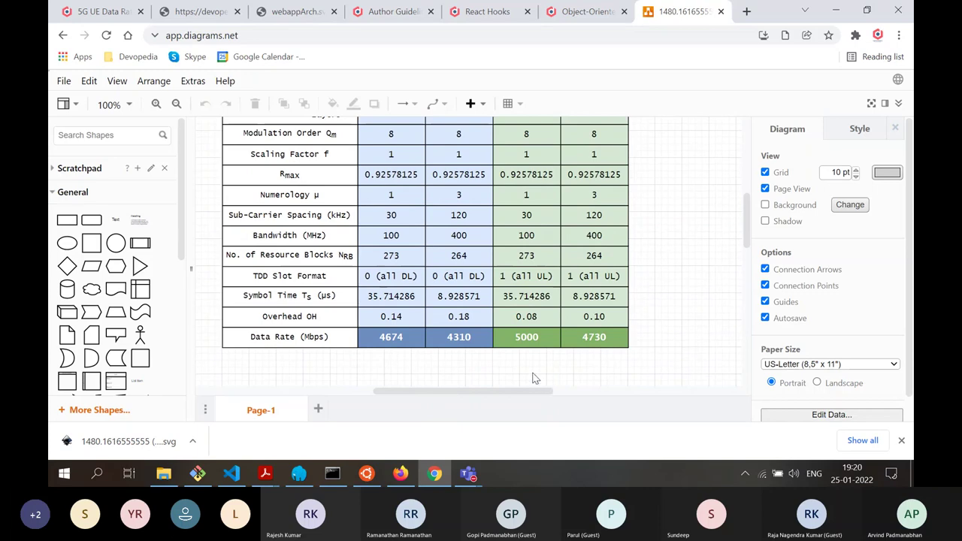
Compare the standalone SVG image on devopedia.org with the same table opened as an editable diagram
left_click(201, 17)
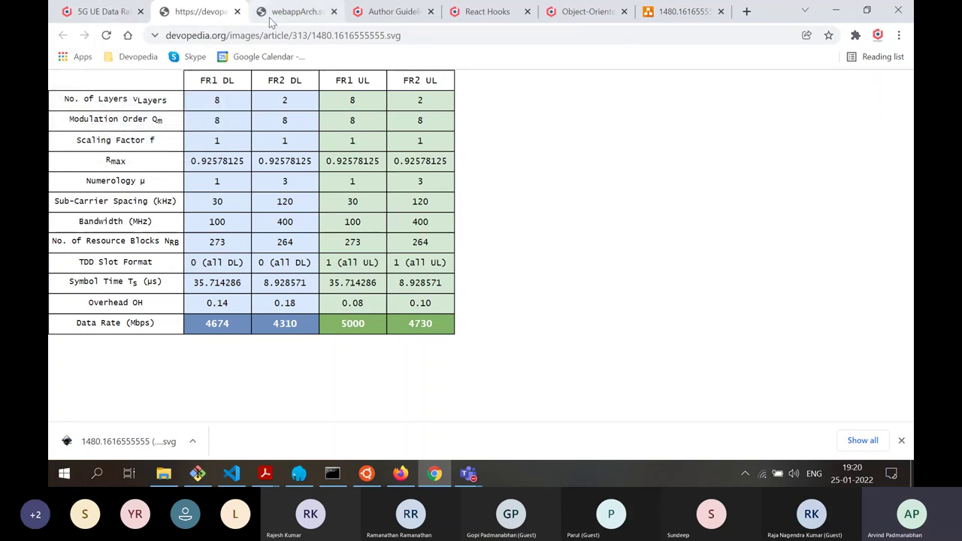
left_click(708, 19)
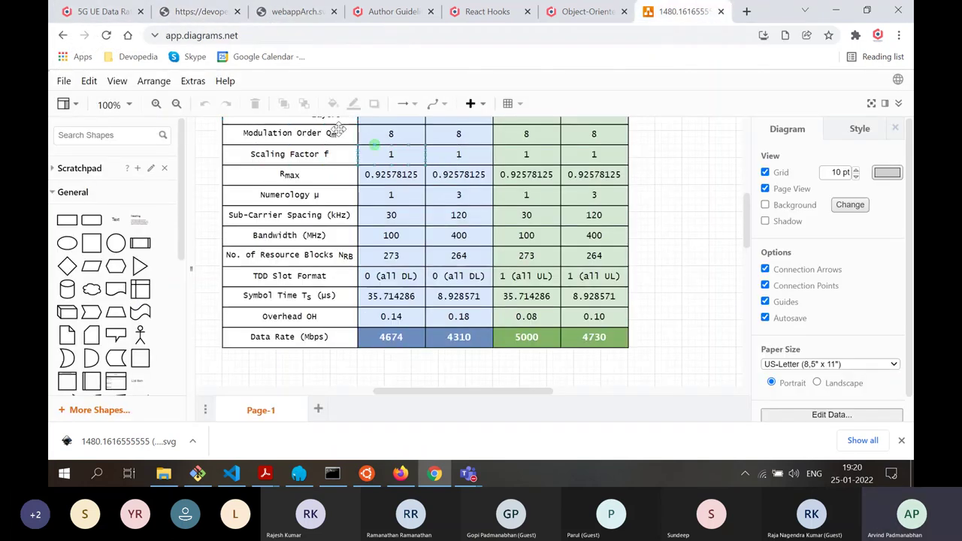
scroll(398, 154, "up", 3)
scroll(379, 177, "down", 5)
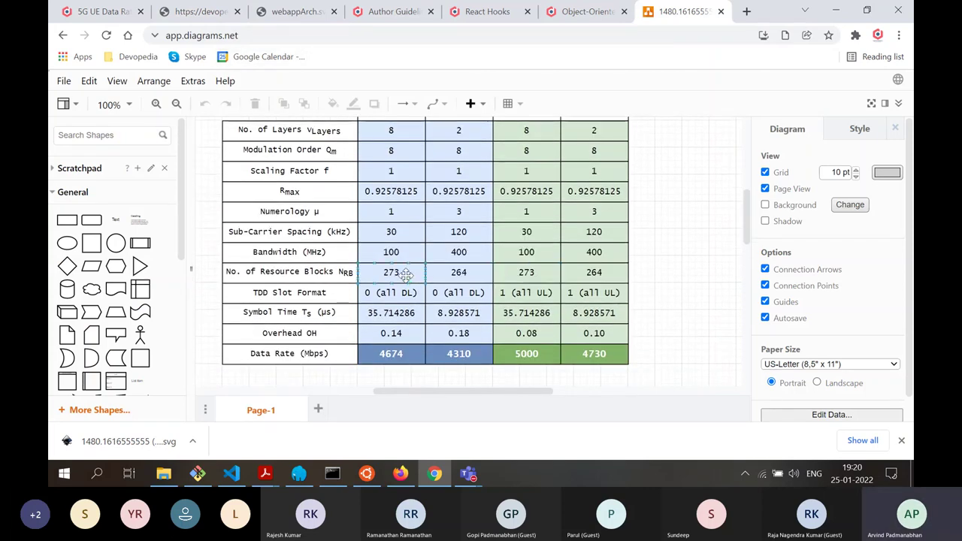
Examine the SVG export settings, such as zoom, border width and the included diagram copy, without exporting
left_click(64, 81)
mouse_move(207, 336)
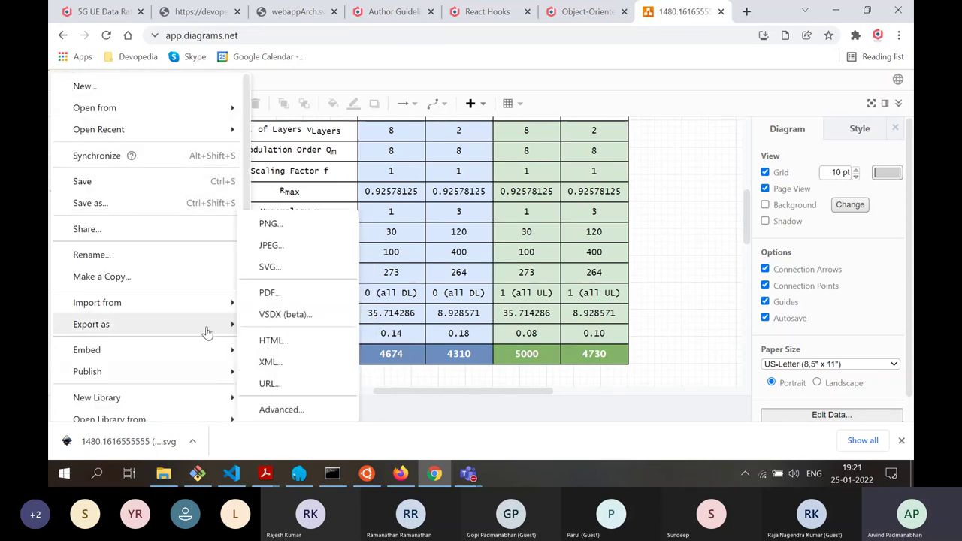
left_click(284, 268)
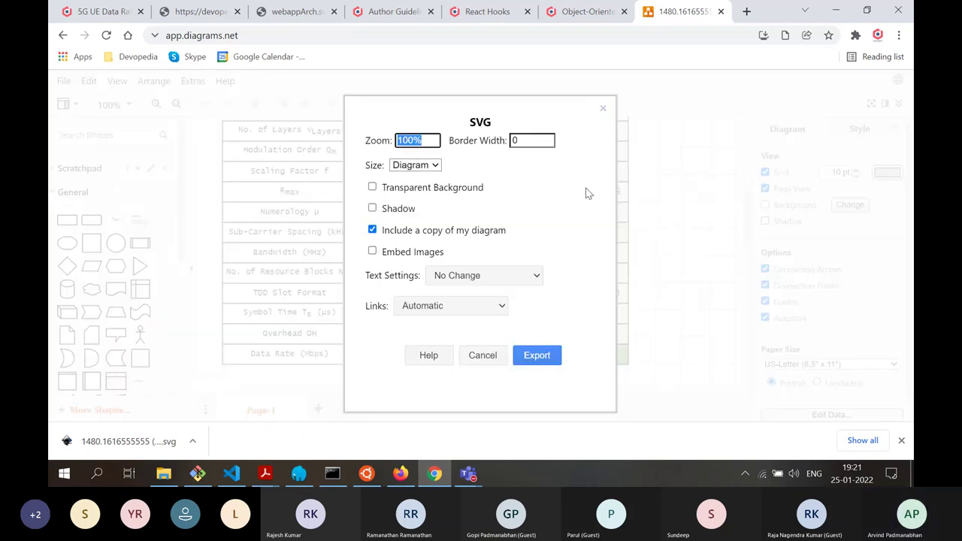
left_click(515, 140)
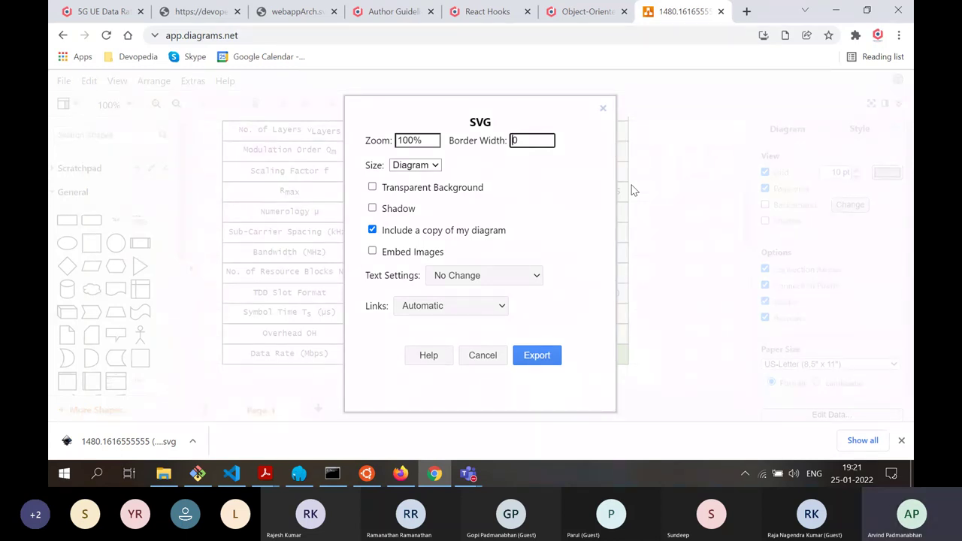
left_click(483, 354)
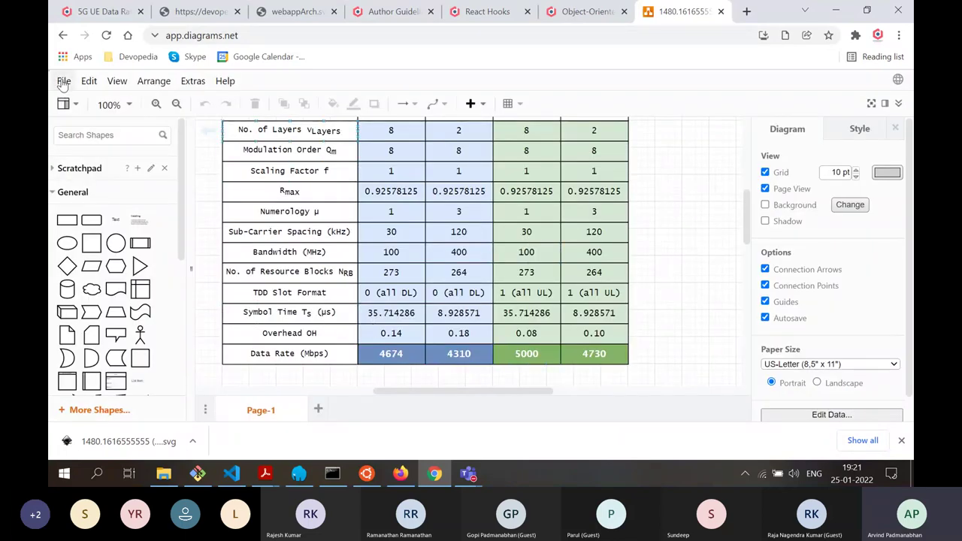
Compare the diagram's table with the one published in the 5G UE Data Rate article, and return to the diagram
scroll(474, 222, "up", 3)
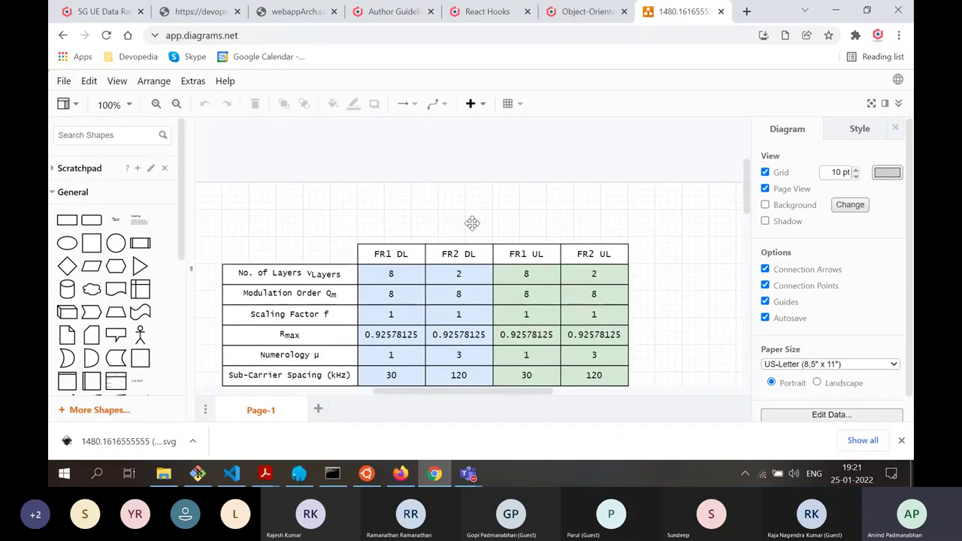
scroll(569, 280, "down", 1)
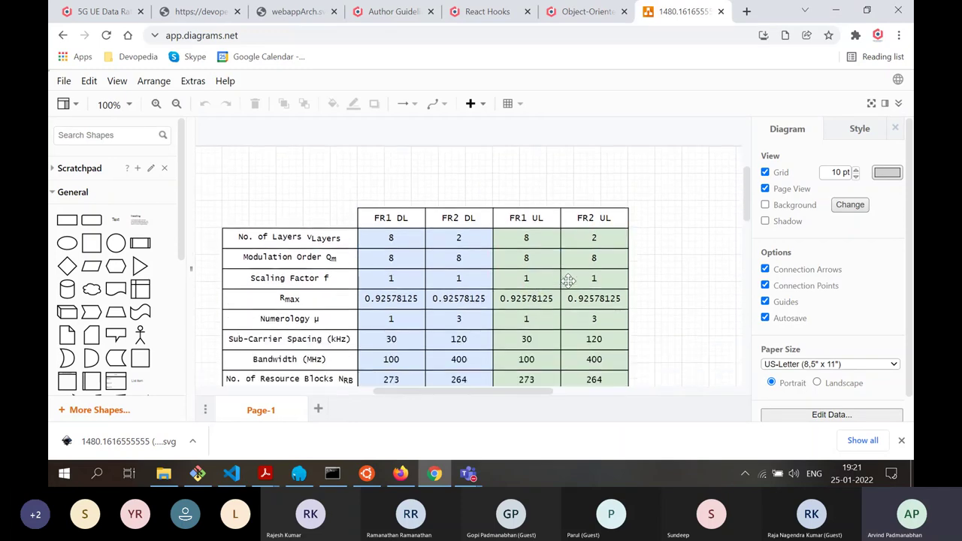
scroll(568, 280, "down", 1)
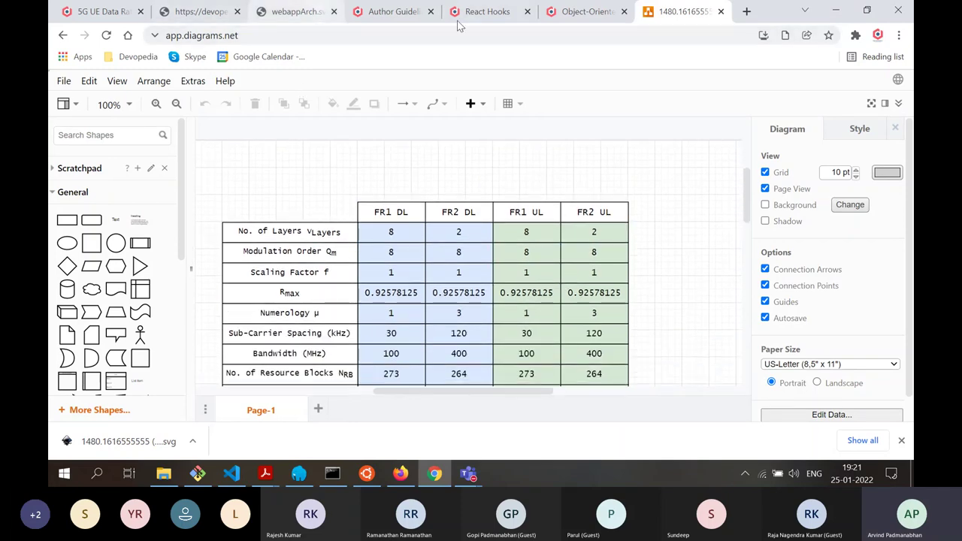
mouse_move(94, 15)
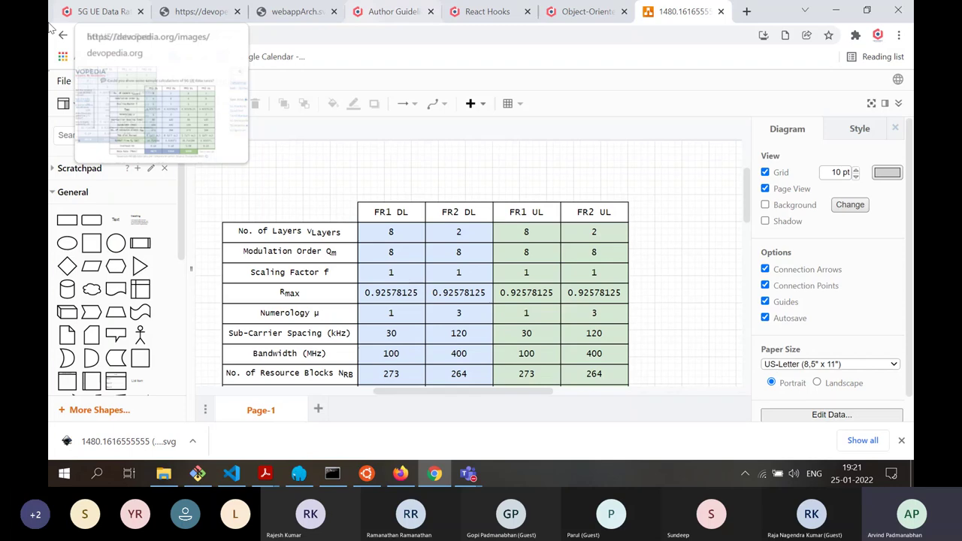
left_click(94, 15)
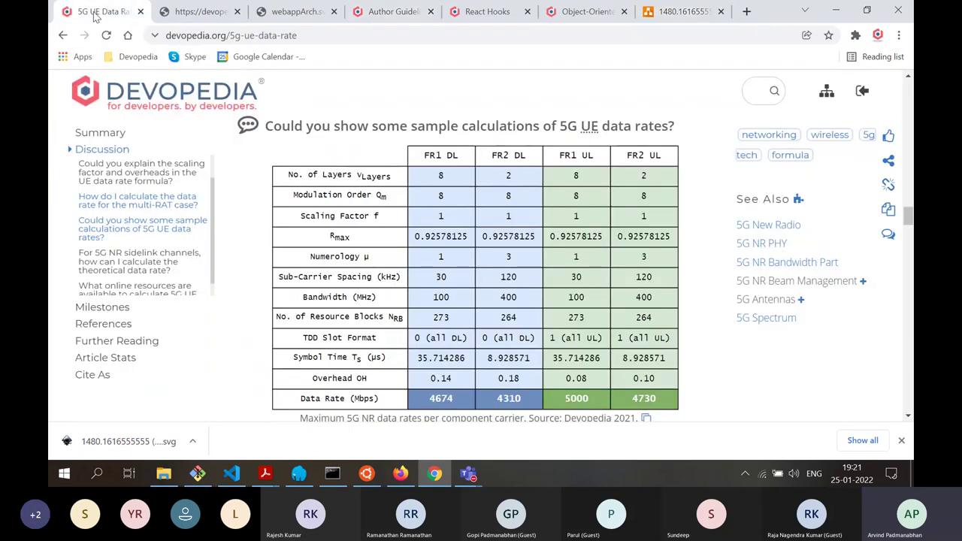
left_click(660, 13)
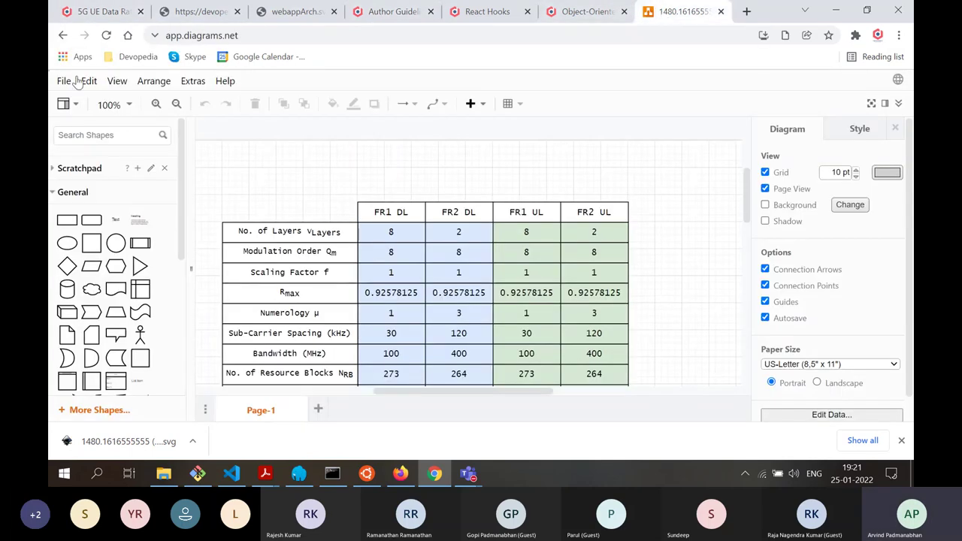
Try the Transparent Background option in the SVG export settings, switch it off again and cancel the export
left_click(64, 80)
mouse_move(184, 311)
mouse_move(183, 328)
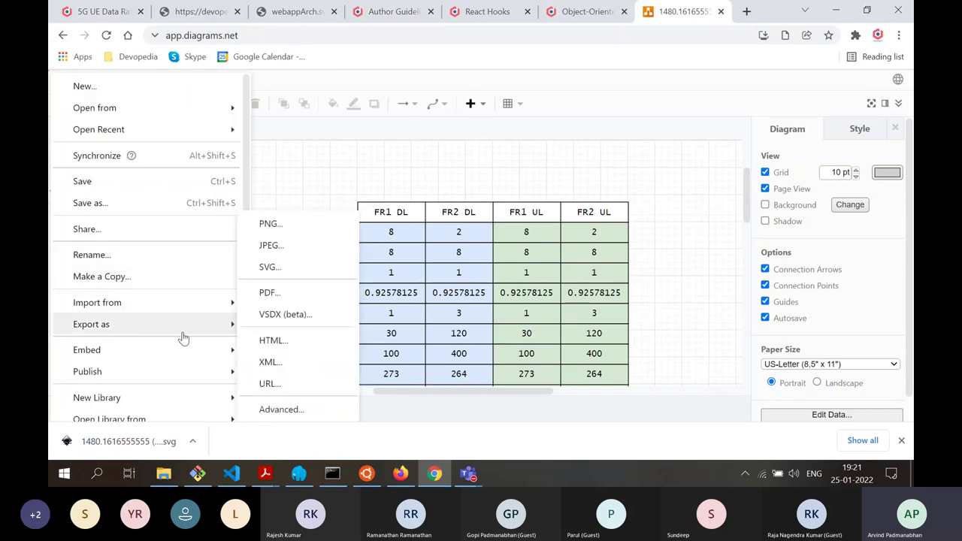
left_click(296, 269)
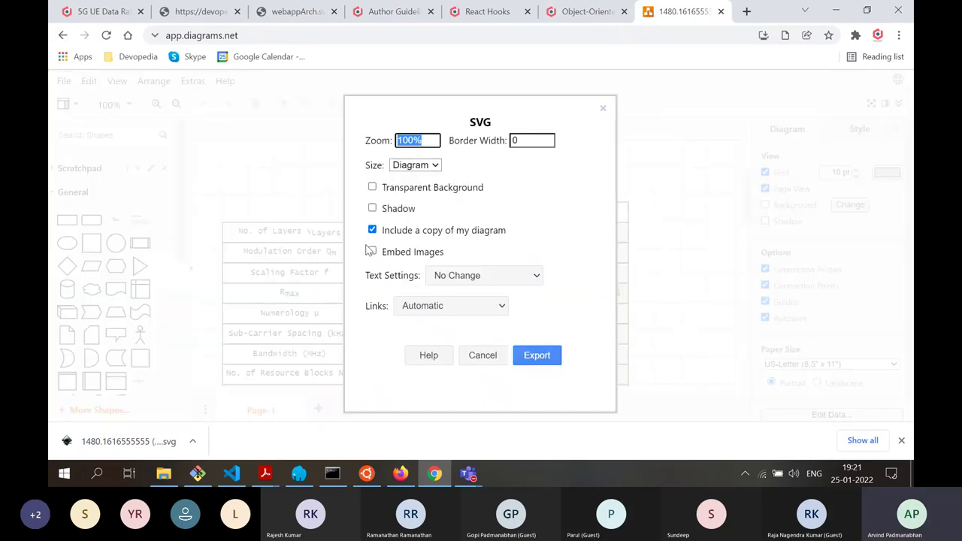
left_click(373, 188)
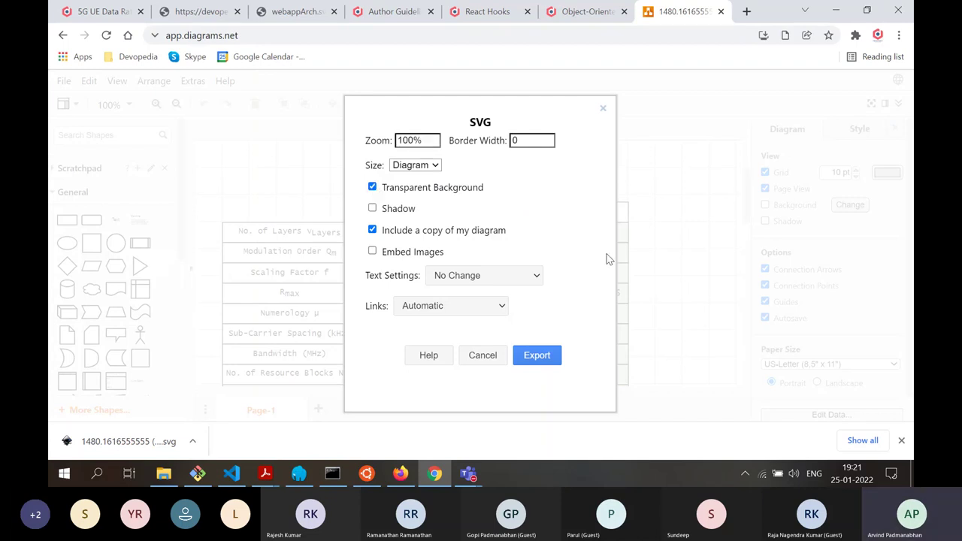
left_click(372, 187)
left_click(477, 355)
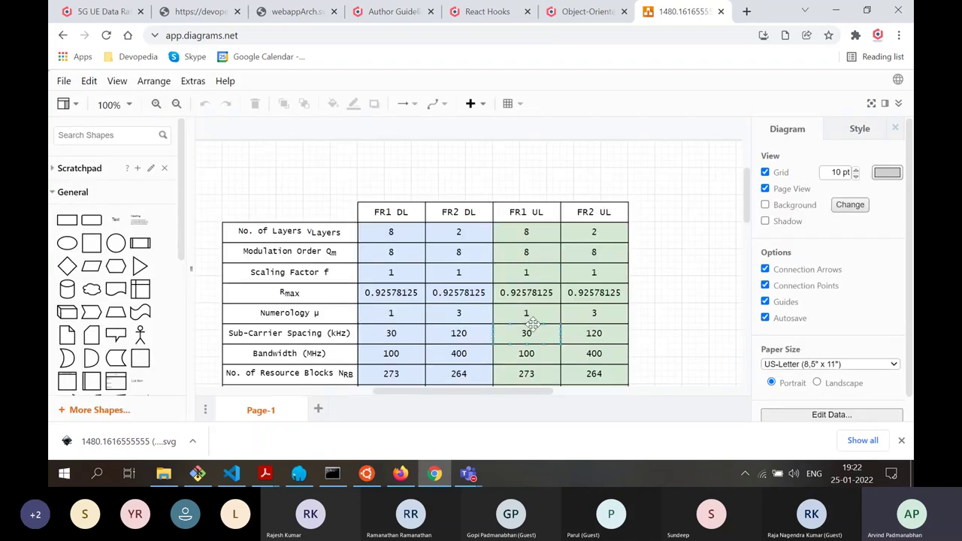
Check the article's sample calculations table once more and look over the diagram's table from its header to the Data Rate row
left_click(102, 13)
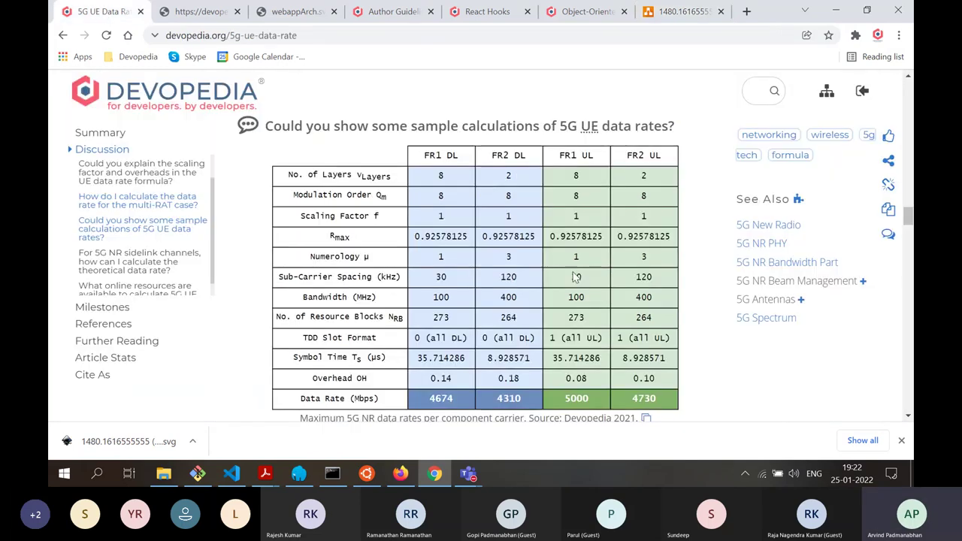
left_click(677, 15)
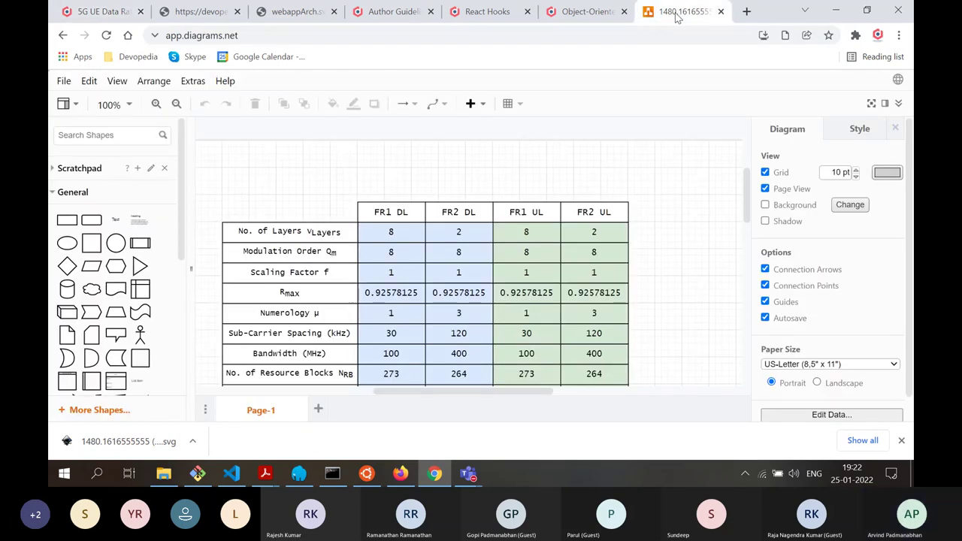
scroll(682, 275, "down", 3)
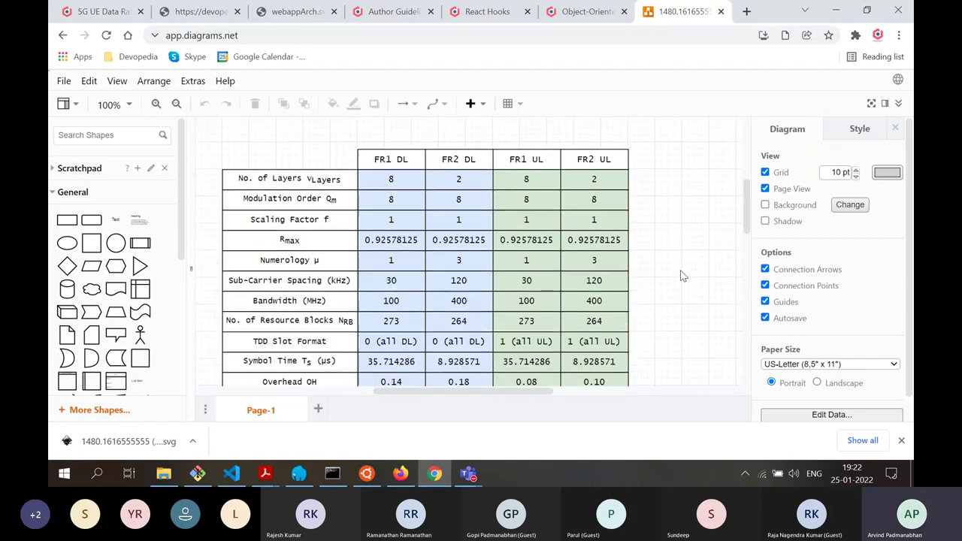
scroll(682, 275, "up", 1)
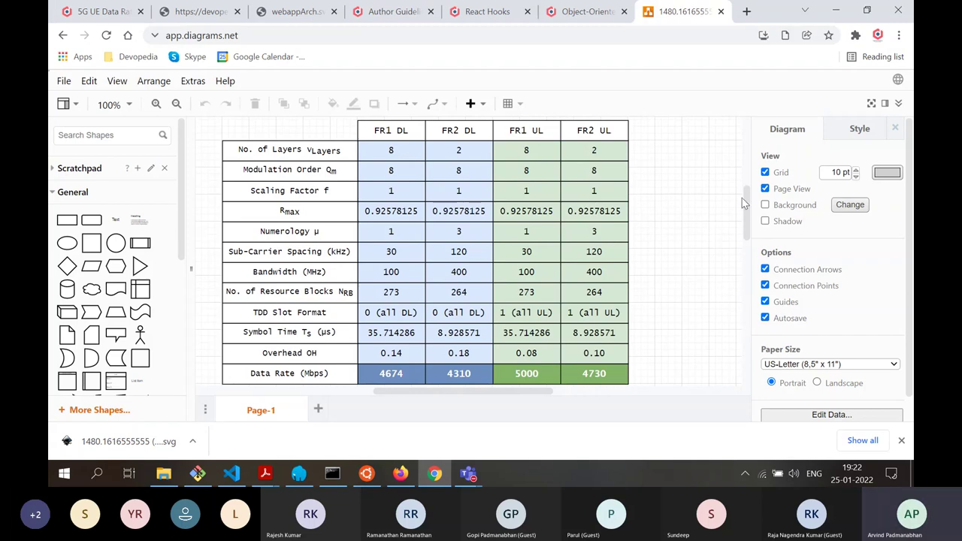
scroll(746, 201, "up", 1)
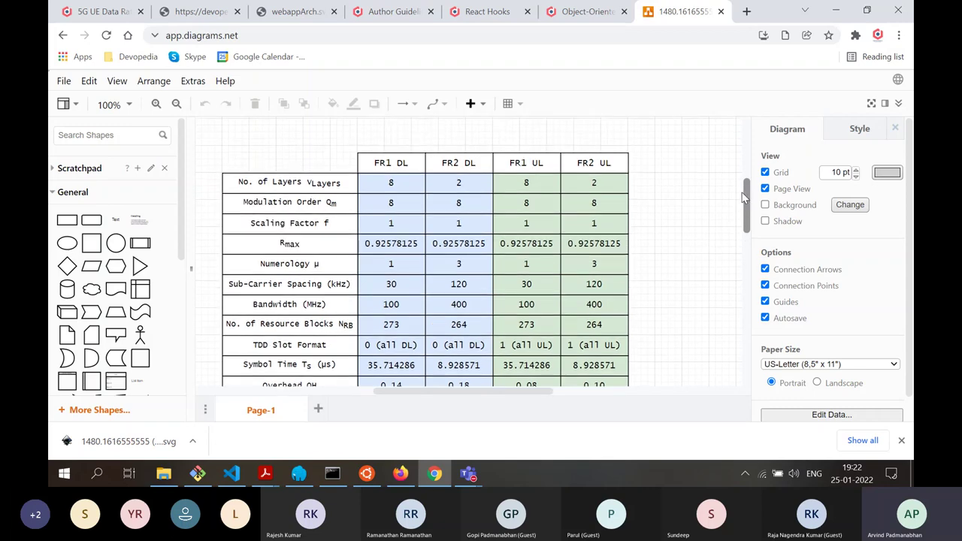
scroll(747, 202, "down", 1)
mouse_move(747, 201)
left_mouse_down()
mouse_move(747, 215)
mouse_move(744, 192)
left_mouse_up()
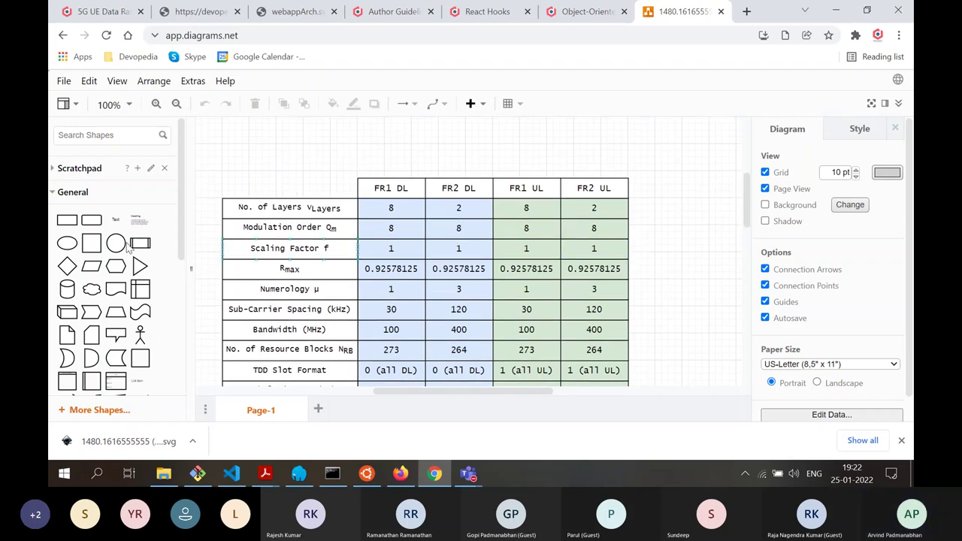
Inspect the subscript formatting of the m in the Modulation Order Qm label, and leave the text as it is
mouse_move(68, 221)
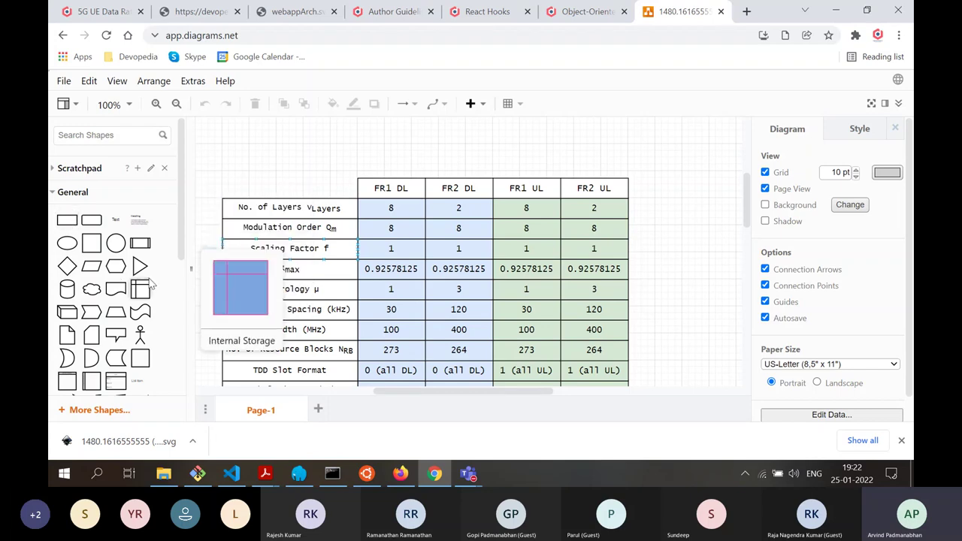
mouse_move(117, 221)
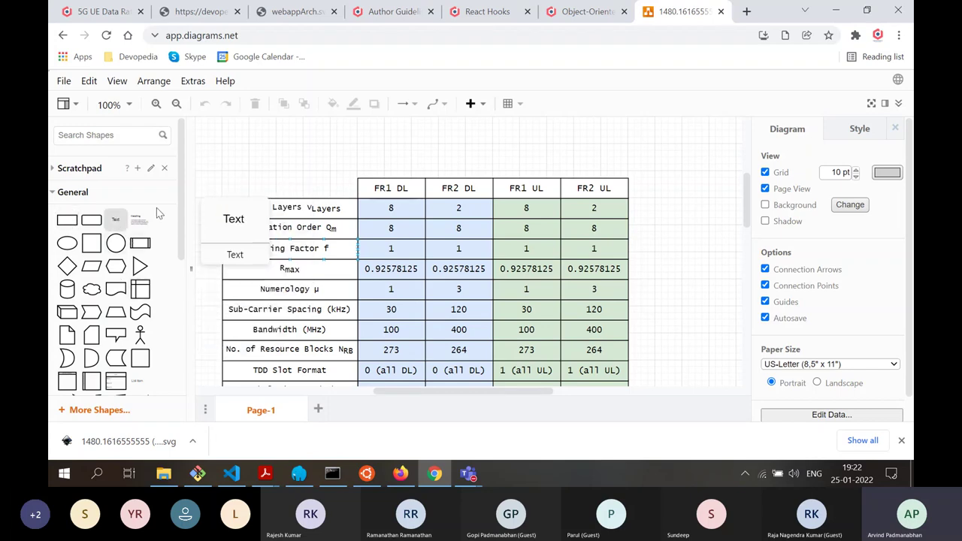
left_click(312, 228)
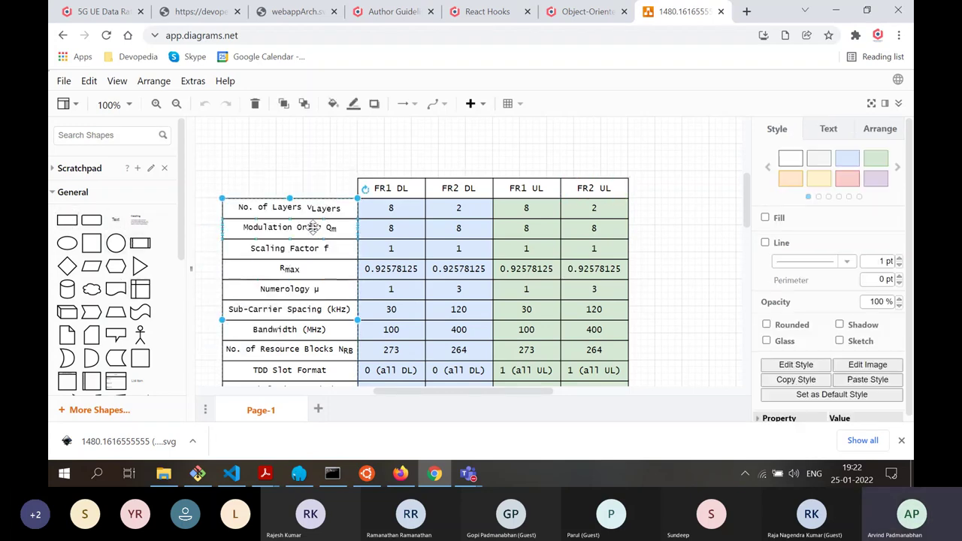
double_click(313, 228)
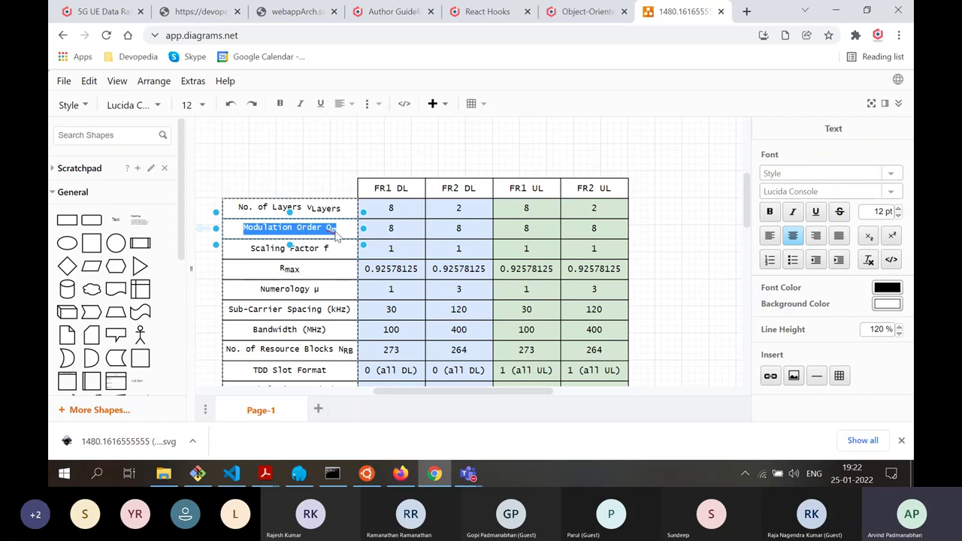
left_click(336, 235)
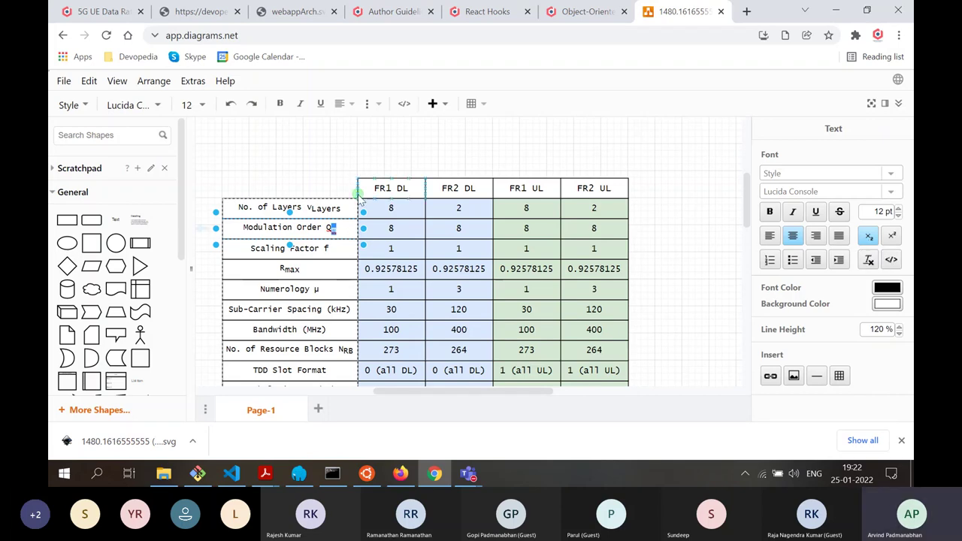
left_click(692, 274)
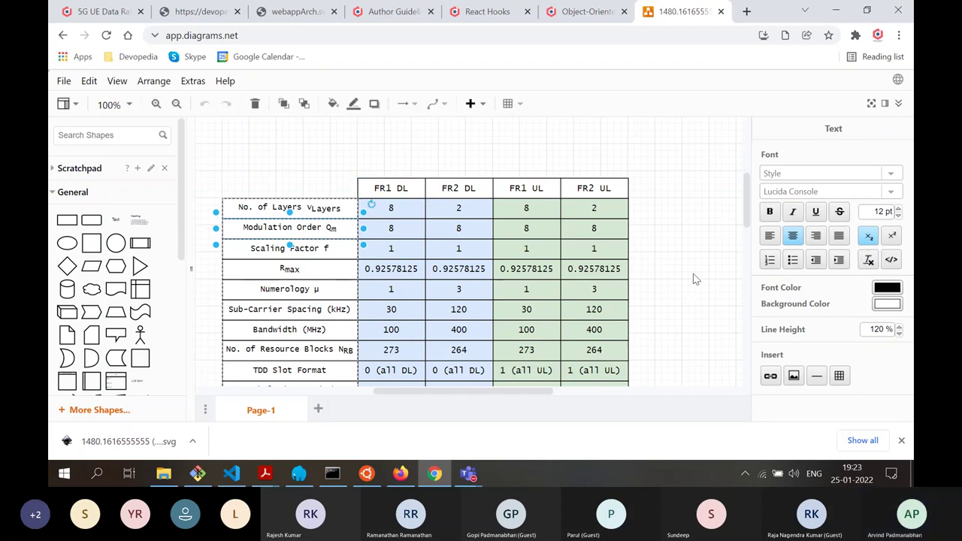
Look over the table's FR1 and FR2 column headers and its rows down to Data Rate
mouse_move(747, 215)
left_mouse_down()
mouse_move(749, 241)
mouse_move(750, 218)
mouse_move(750, 230)
left_mouse_up()
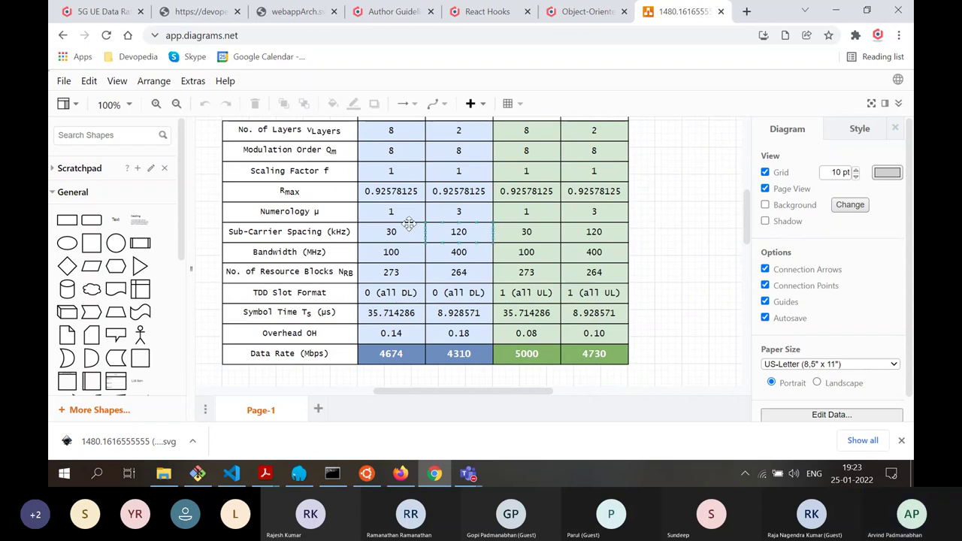
scroll(408, 215, "up", 3)
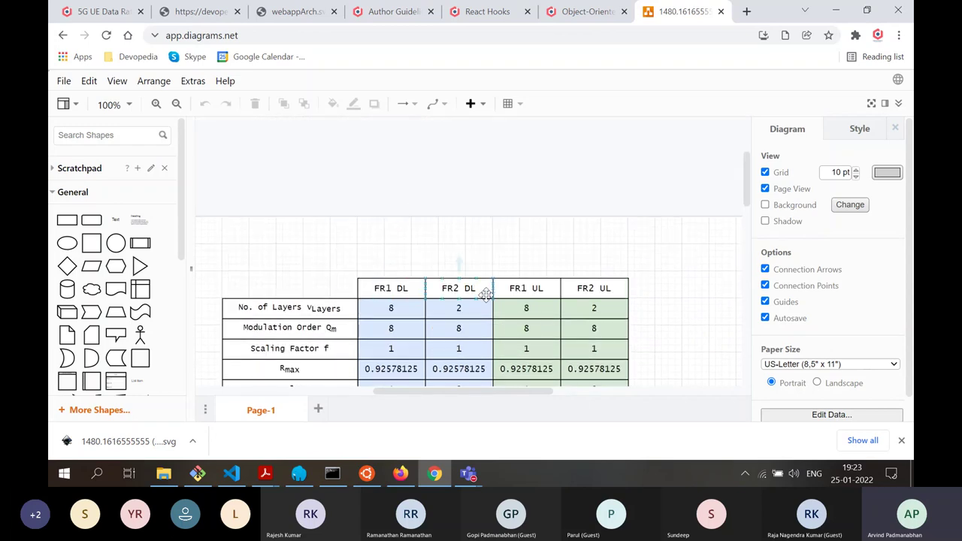
scroll(475, 290, "down", 2)
scroll(423, 232, "up", 1)
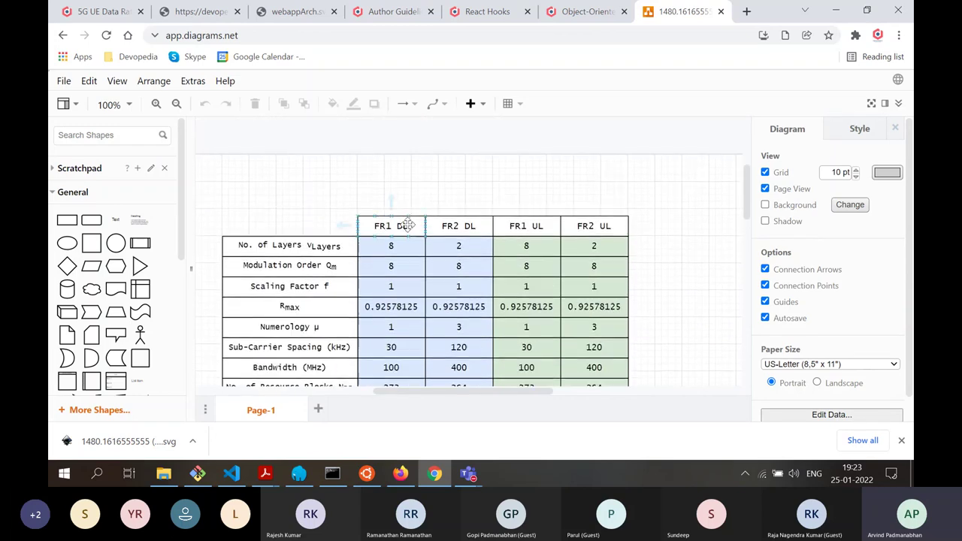
left_click(464, 225)
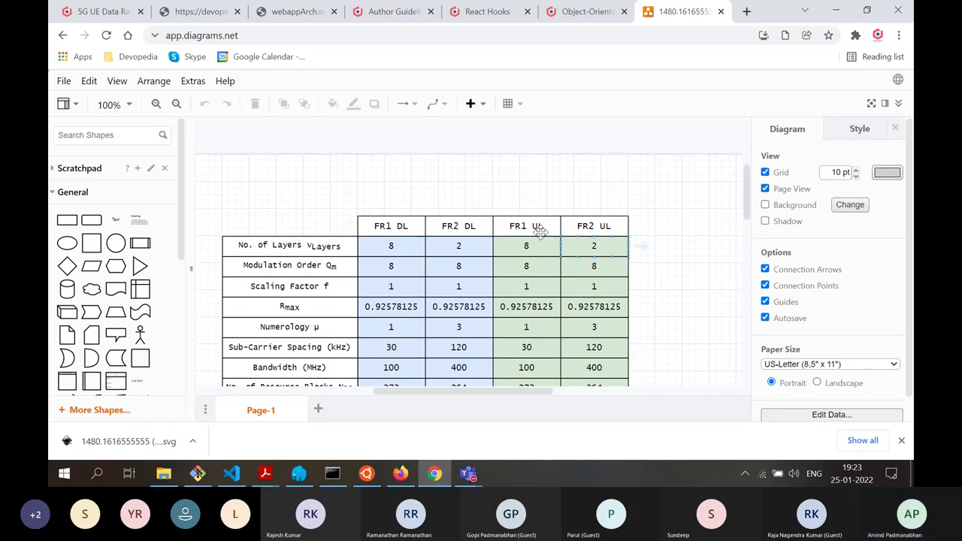
left_click(616, 229)
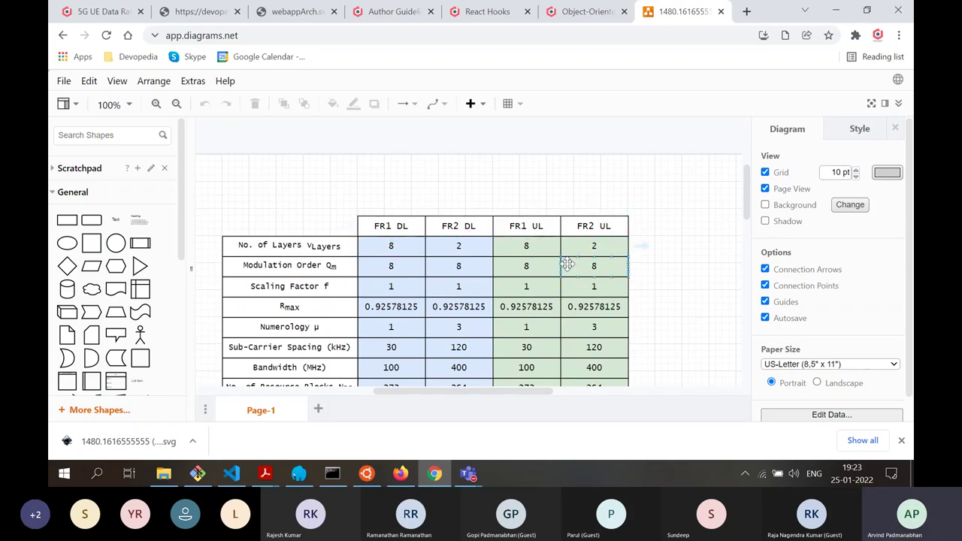
scroll(567, 264, "down", 2)
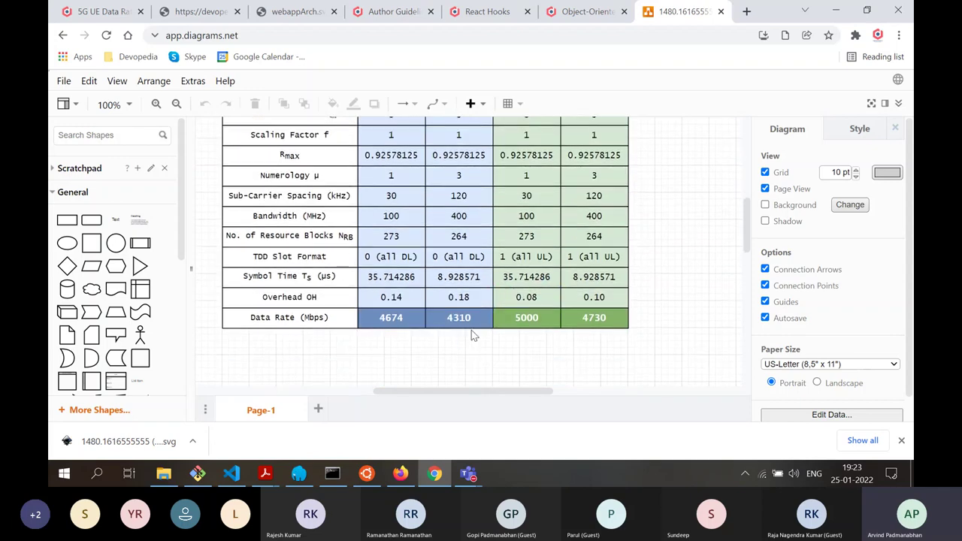
scroll(471, 330, "up", 1)
scroll(473, 335, "up", 1)
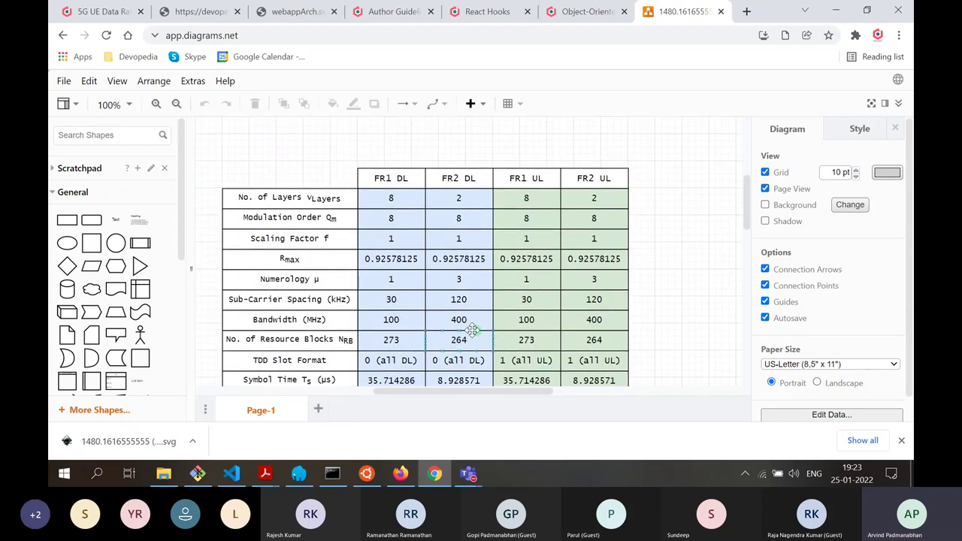
scroll(472, 329, "down", 1)
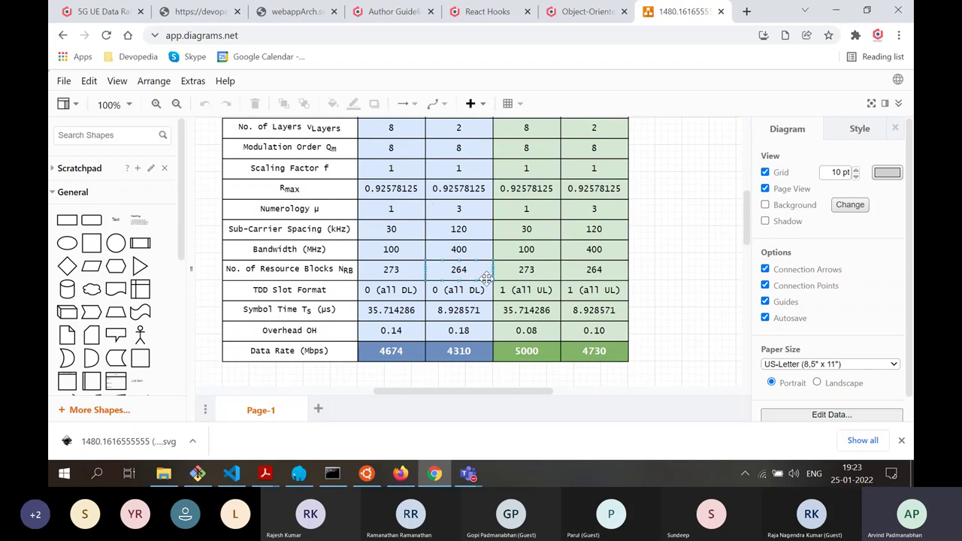
scroll(526, 281, "up", 2)
scroll(619, 340, "down", 2)
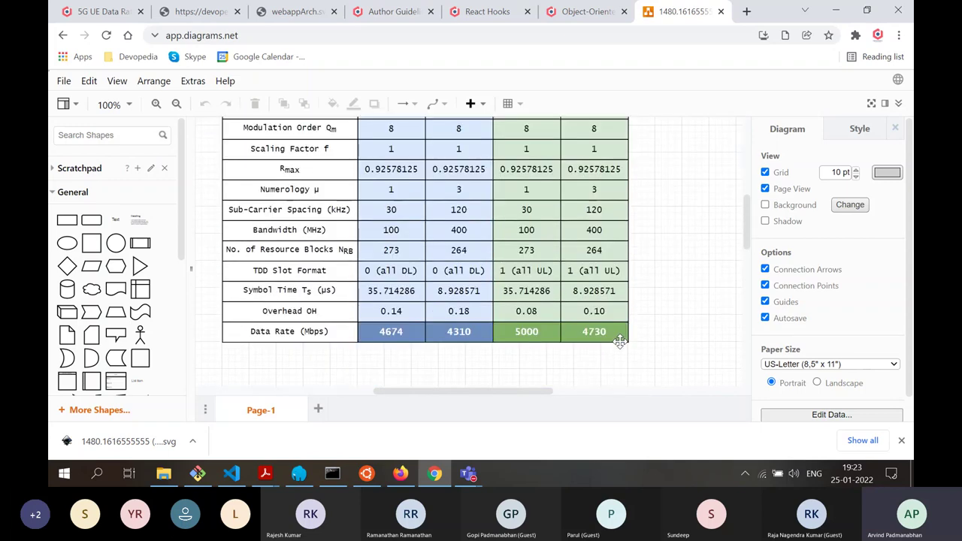
scroll(619, 341, "down", 1)
Inspect the fill style of the dark blue Data Rate cells against the rows above, and clear the selection
left_click(389, 310)
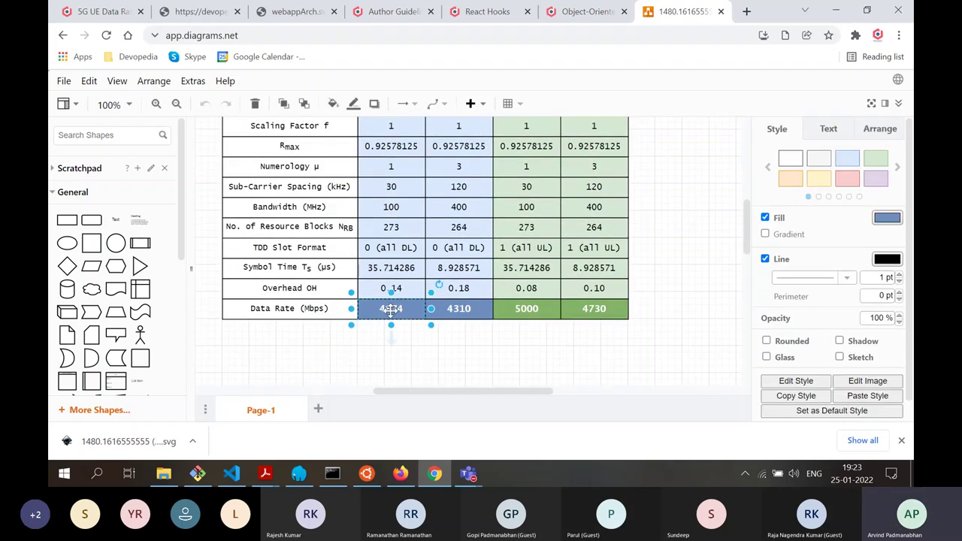
left_click(460, 312, "shift")
scroll(480, 308, "up", 3)
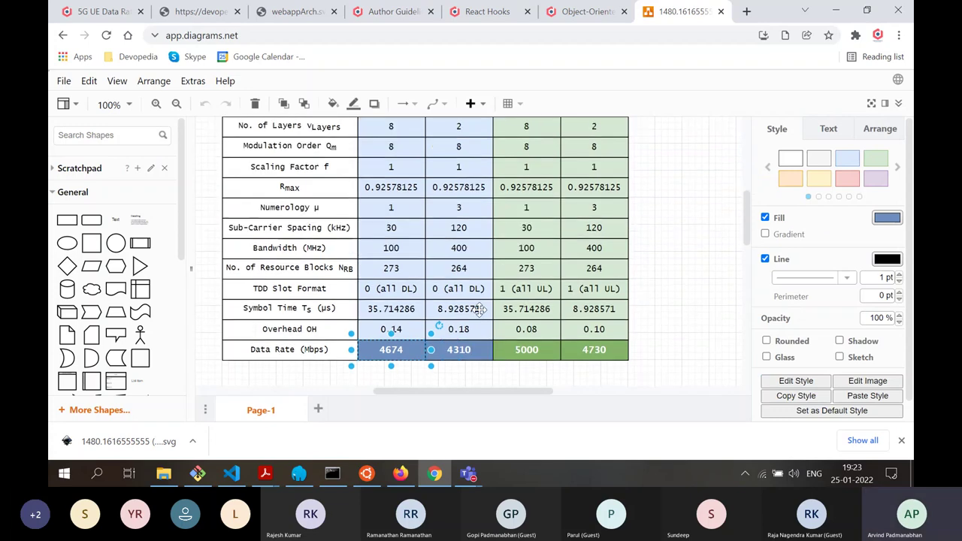
scroll(387, 342, "down", 3)
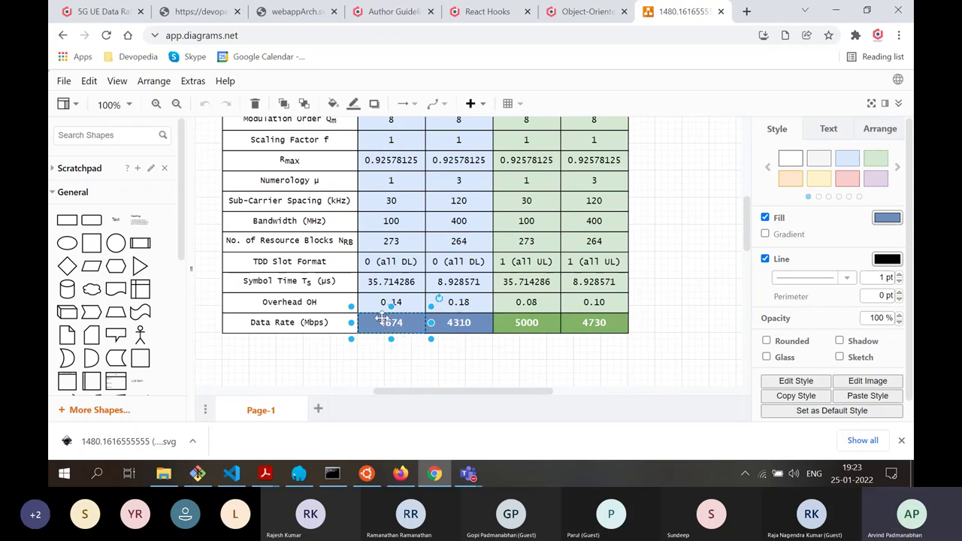
left_click(548, 367)
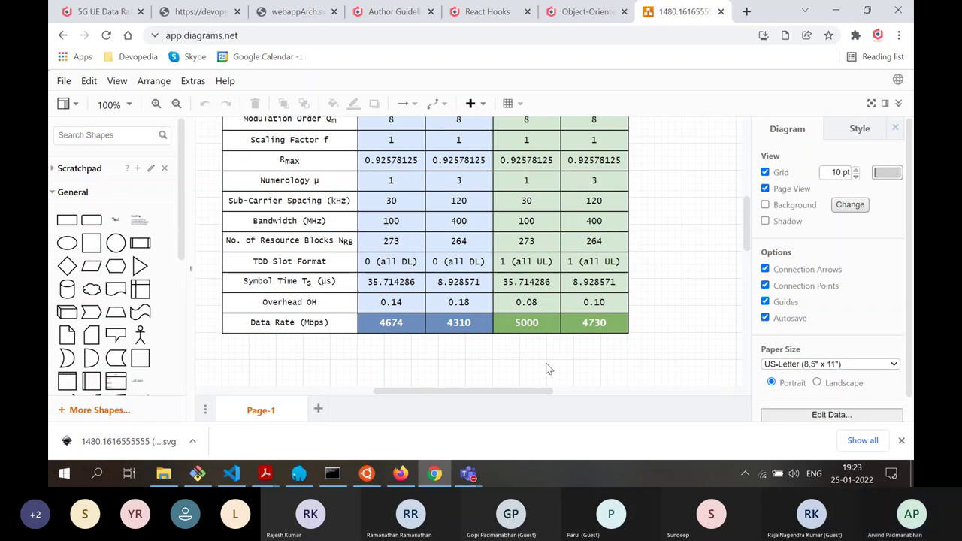
Review the table once more and examine the µ symbol in the Numerology label's text
scroll(497, 271, "up", 4)
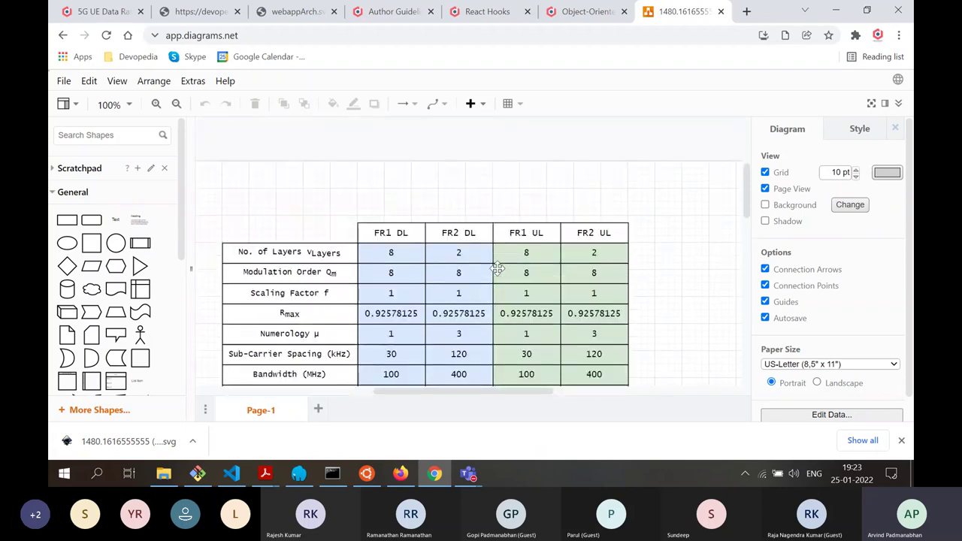
scroll(497, 270, "down", 2)
scroll(516, 265, "down", 2)
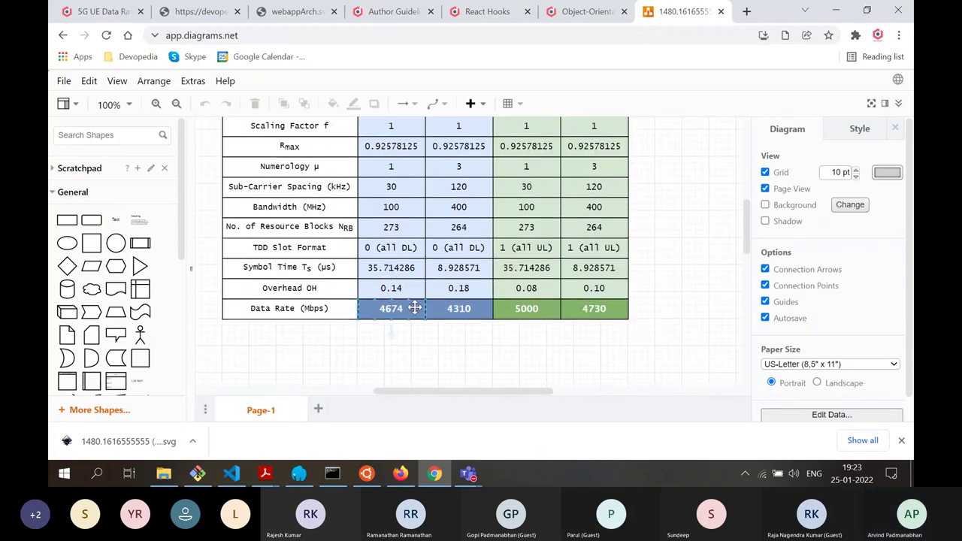
scroll(414, 308, "up", 3)
scroll(376, 278, "down", 2)
scroll(338, 255, "left", 2)
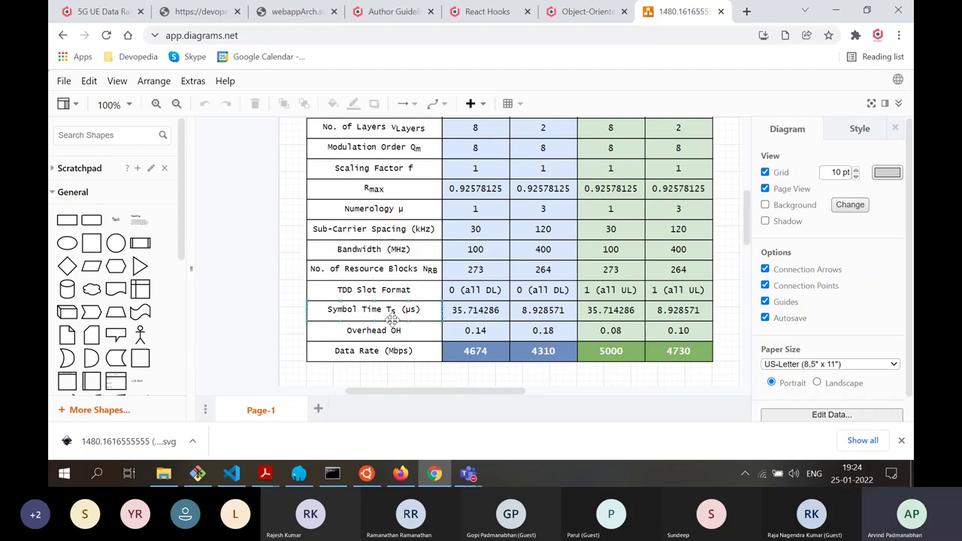
double_click(406, 212)
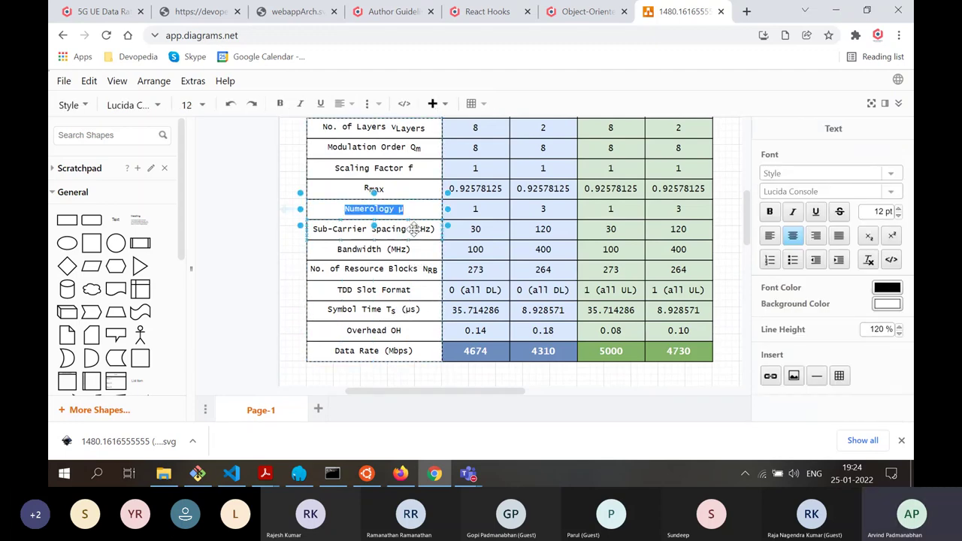
left_click(411, 215)
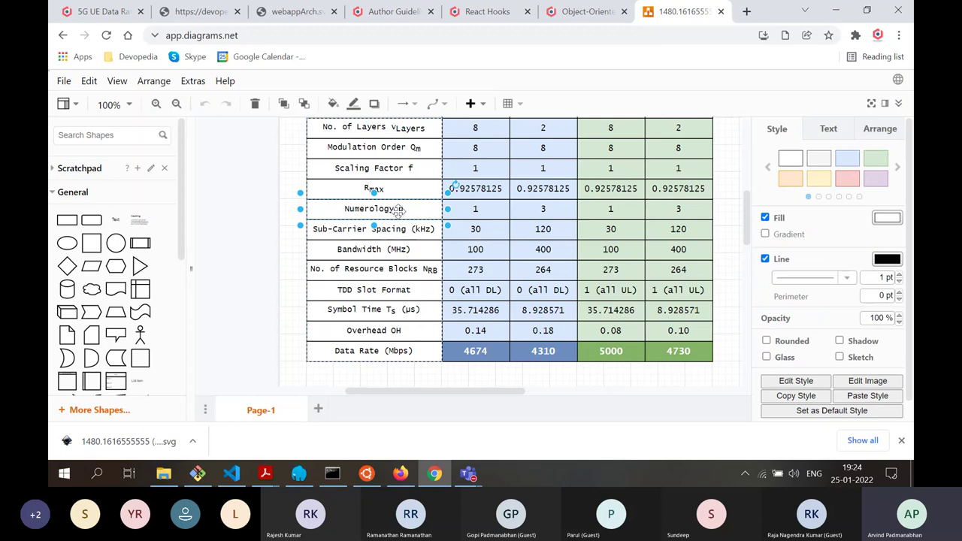
double_click(413, 221)
left_click(412, 214)
Search Google for "micro symbol" in a new tab and copy the µ character from the SI prefixes table
left_click(747, 11)
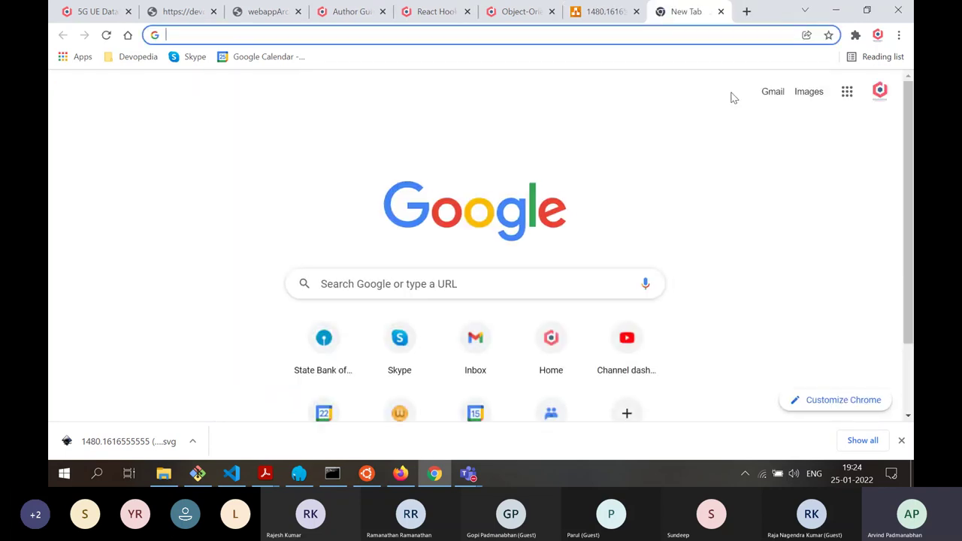
type("micro")
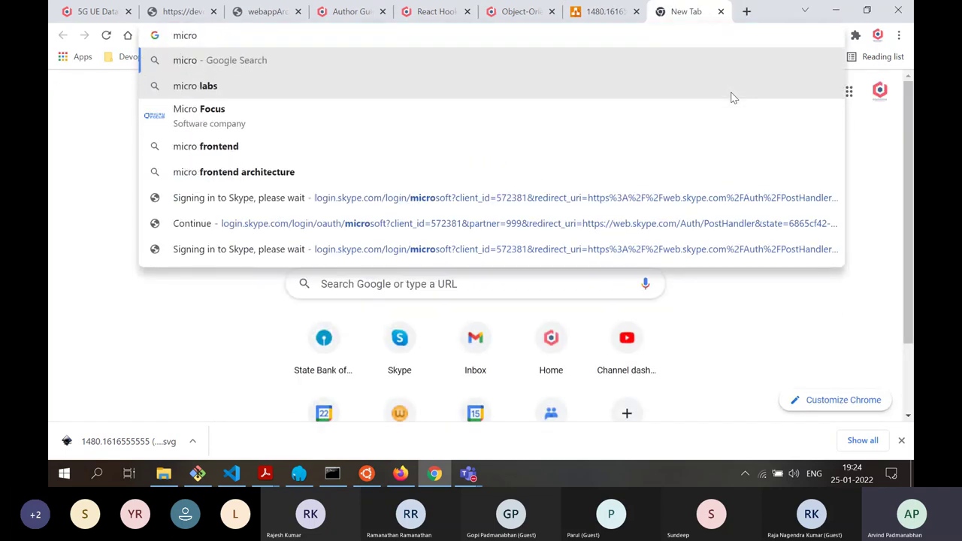
type(" sym")
type("bol")
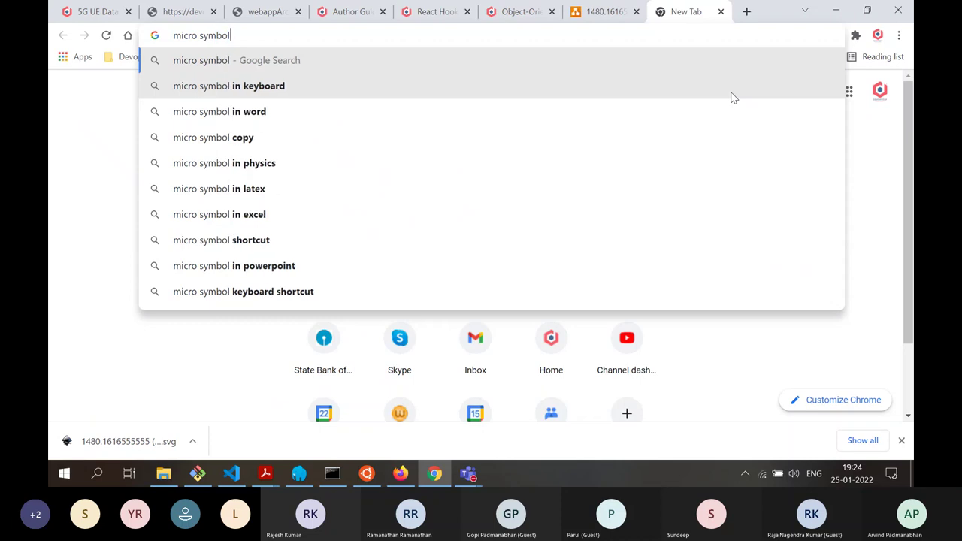
key("Return")
scroll(440, 320, "down", 2)
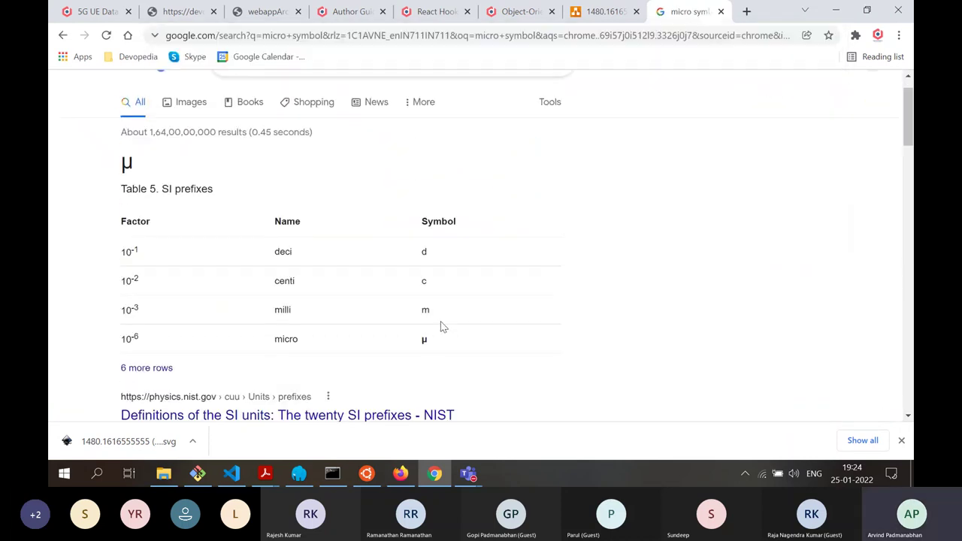
double_click(423, 284)
key("ctrl+c")
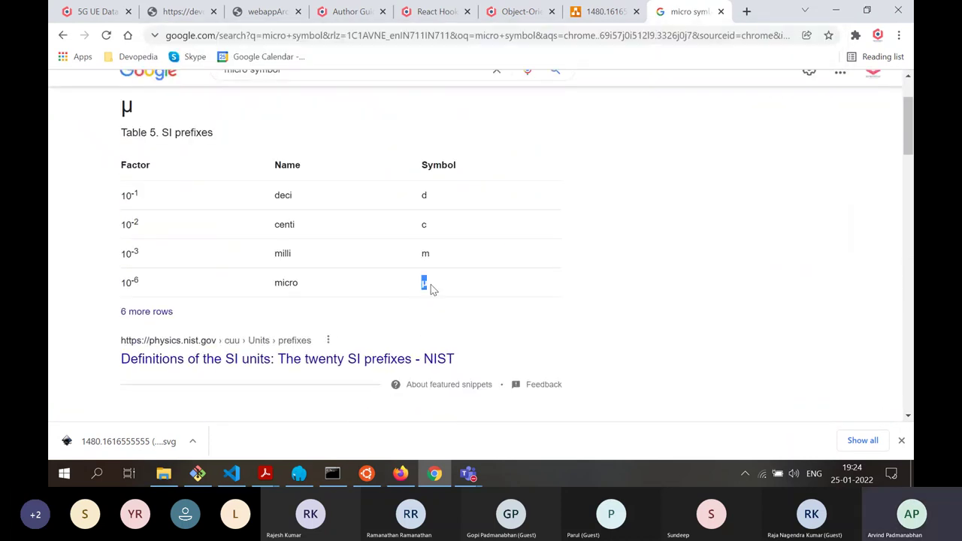
Return to the diagram and paste the copied µ at the end of the Numerology label
left_click(601, 11)
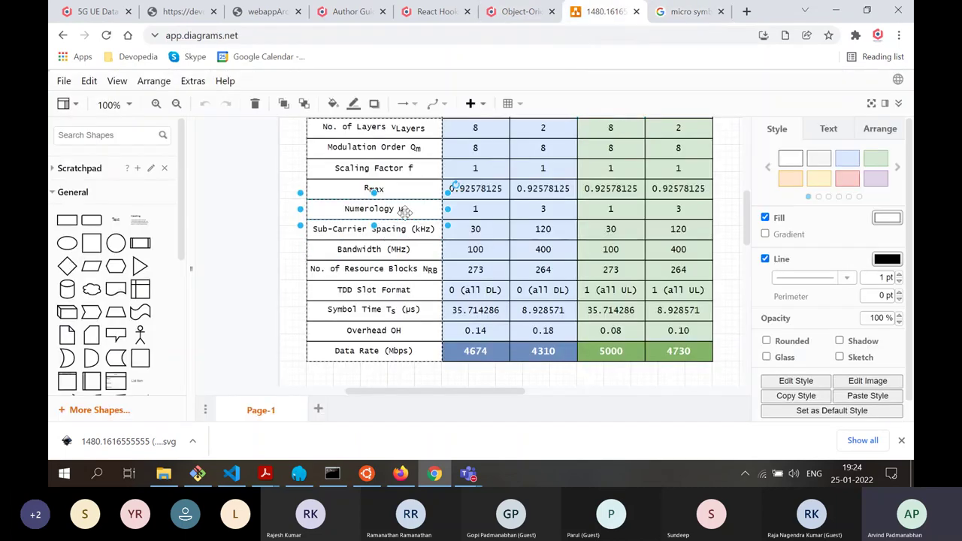
double_click(404, 213)
key("End")
key("ctrl+v")
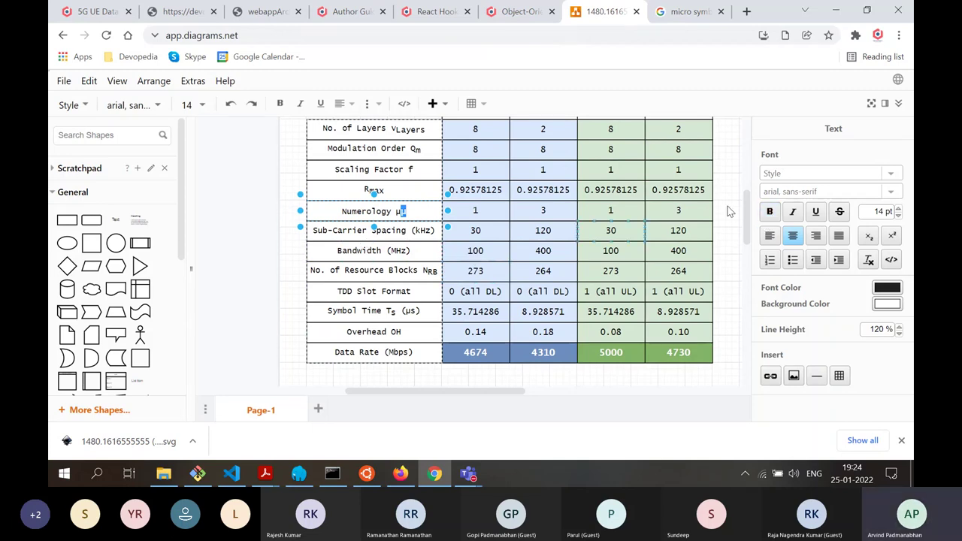
Set the pasted µ to Lucida Console at 12 pt and finish editing the Numerology label
left_click(808, 192)
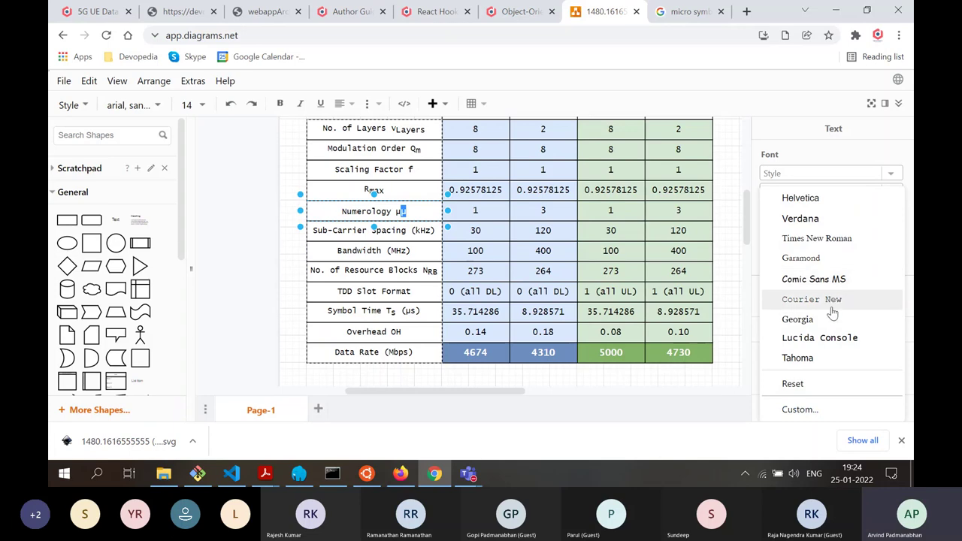
left_click(819, 338)
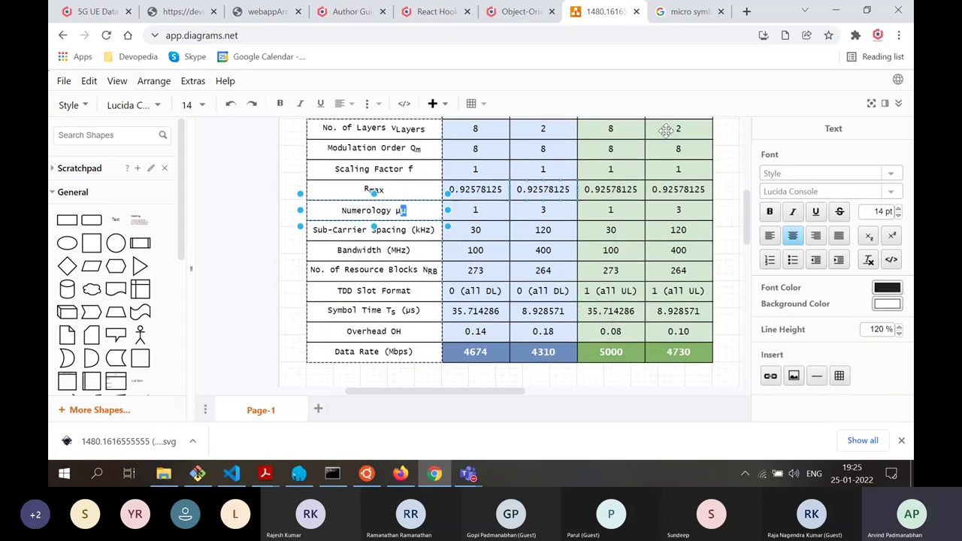
left_click(899, 215)
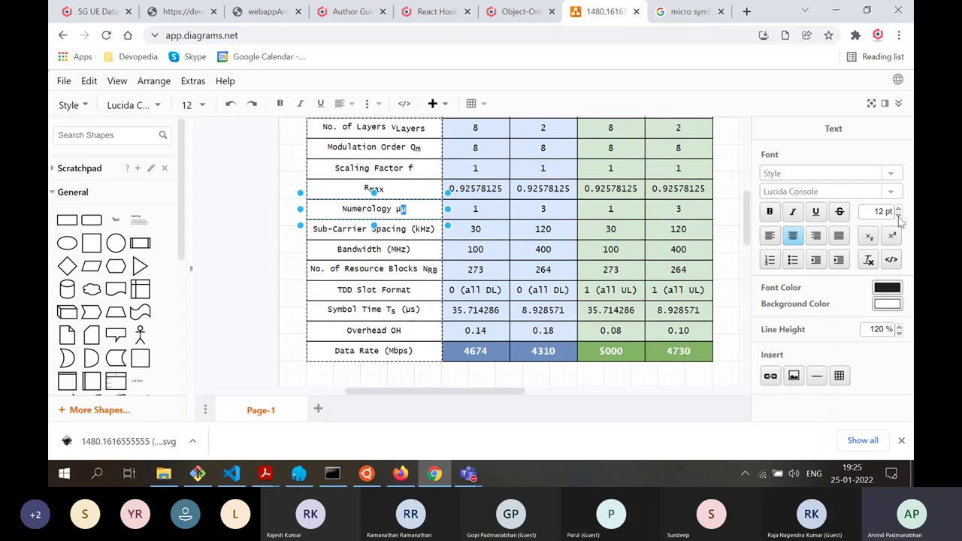
left_click(475, 233)
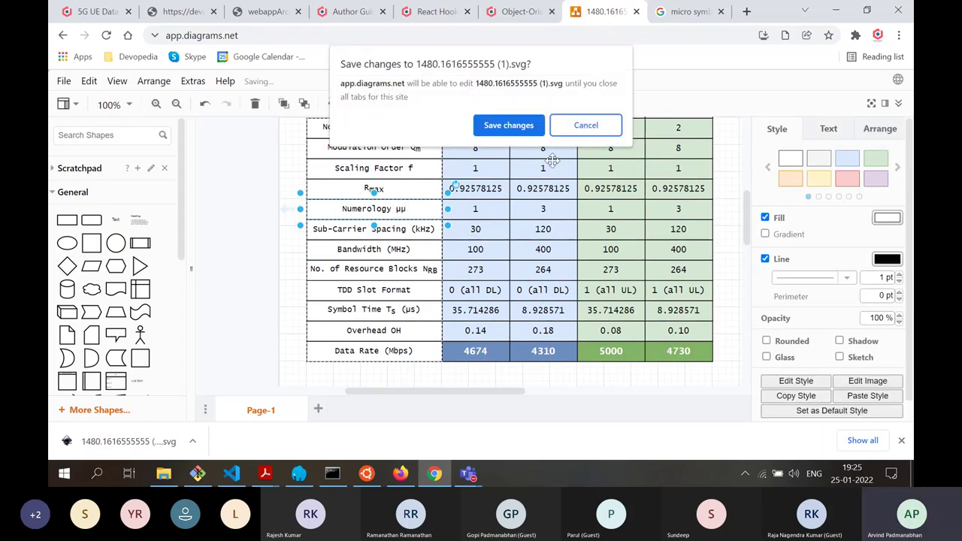
Decline saving changes to 1480.1616555555 (1).svg, recheck the µ source in the Google results and return to the diagram
left_click(583, 130)
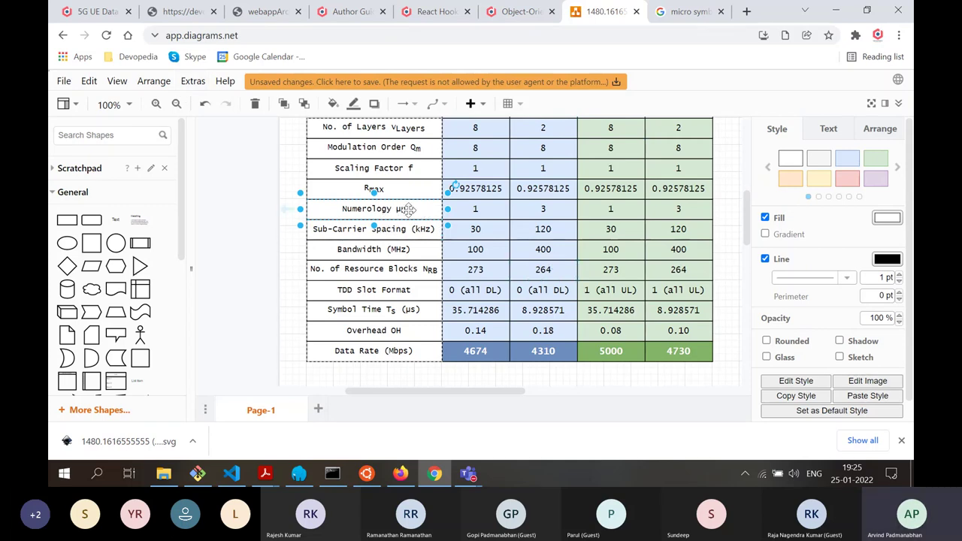
left_click(680, 12)
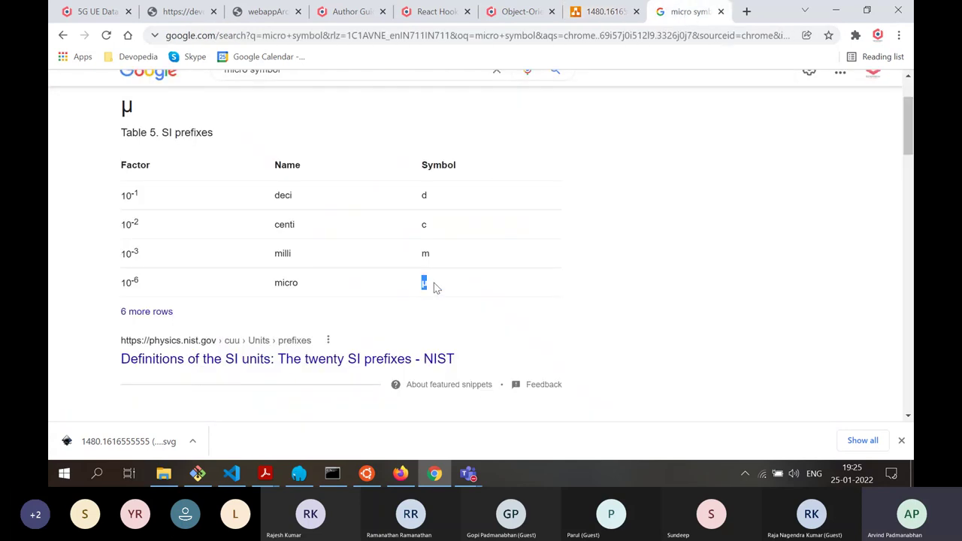
left_click(601, 11)
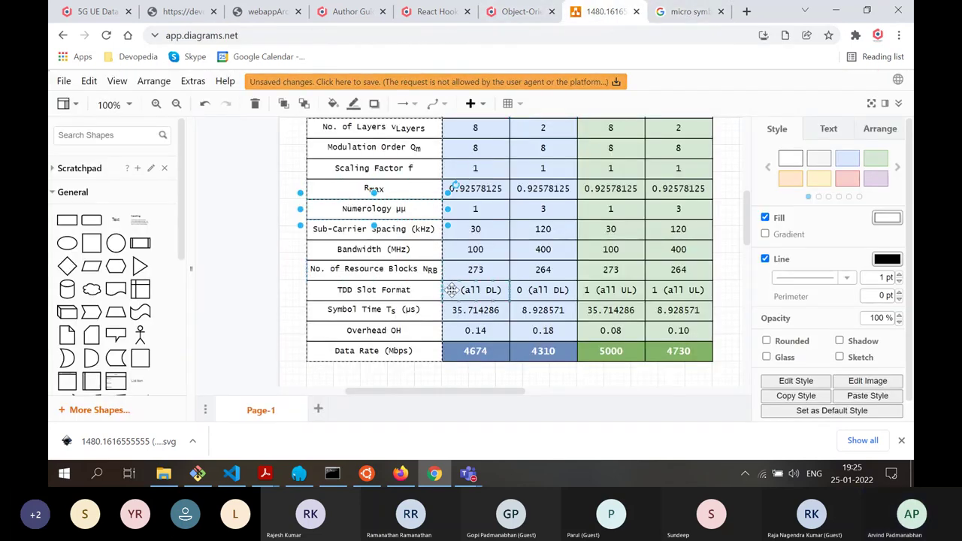
Select the FR1 DL, FR2 DL and FR1 UL header cells in turn to examine the table's header row
scroll(450, 289, "up", 3)
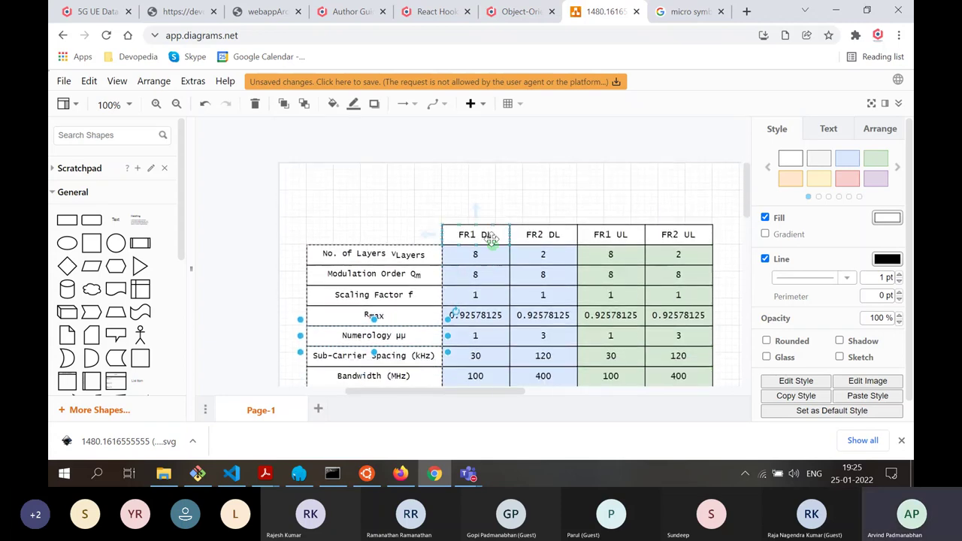
left_click(490, 234)
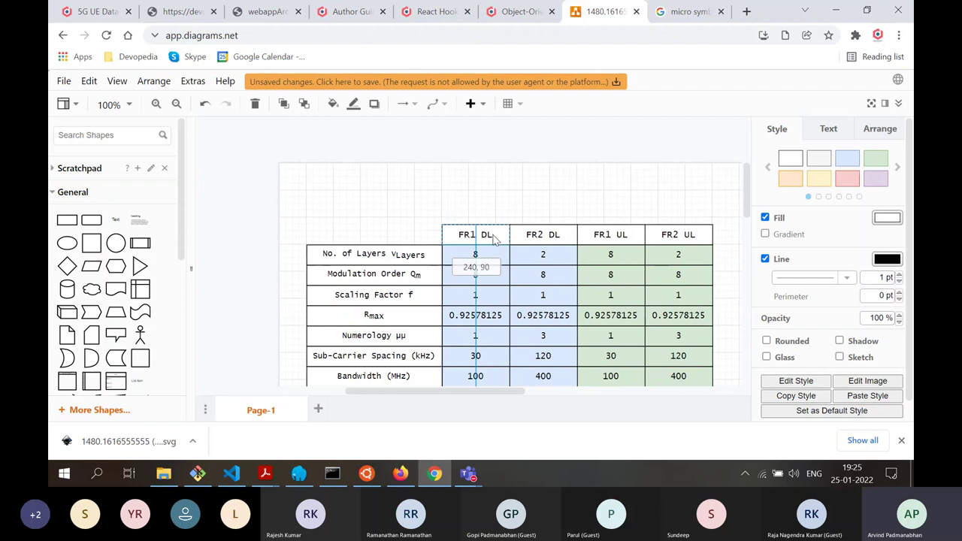
mouse_move(542, 234)
left_mouse_down()
mouse_move(545, 218)
mouse_move(541, 236)
left_mouse_up()
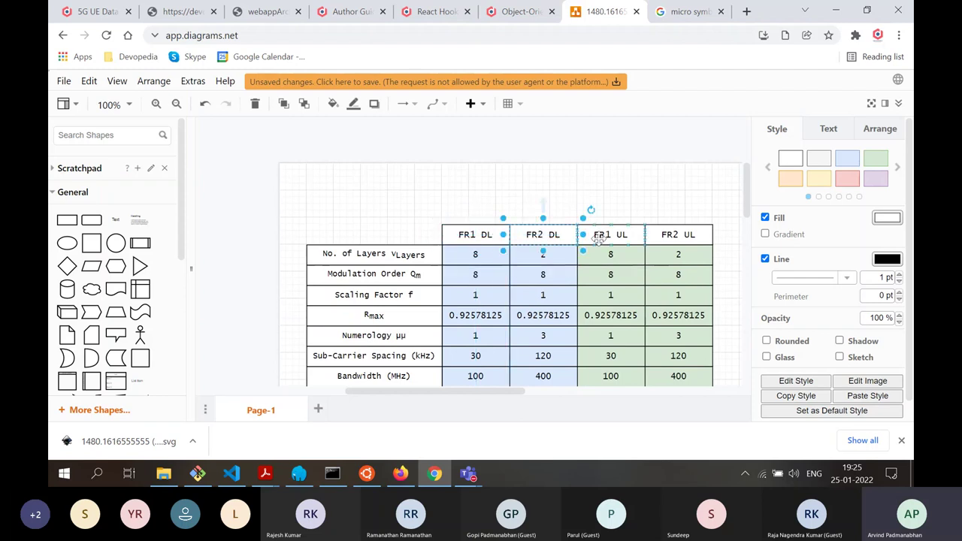
left_click_drag(599, 236, 586, 263)
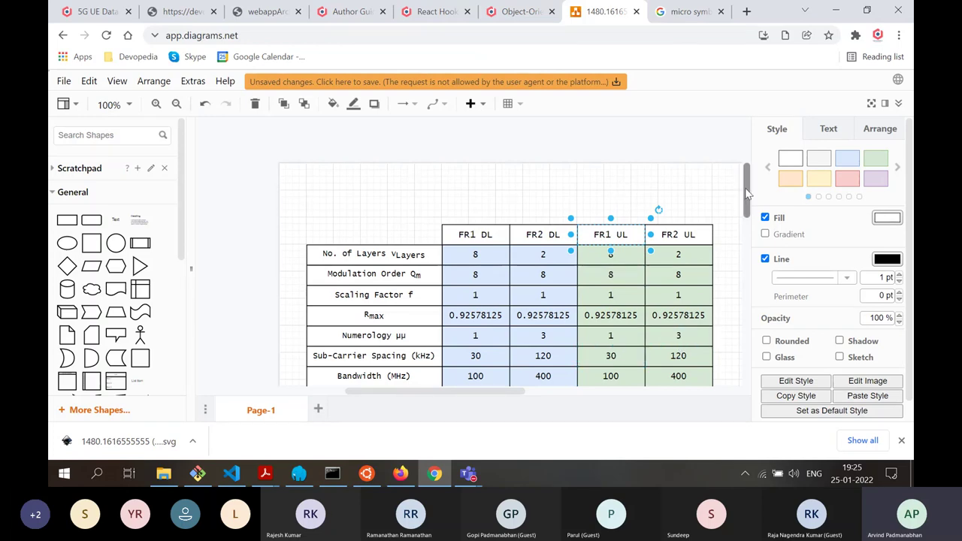
Change the line colour of the whole data-rate table to medium gray and dismiss the save prompt
scroll(747, 194, "down", 1)
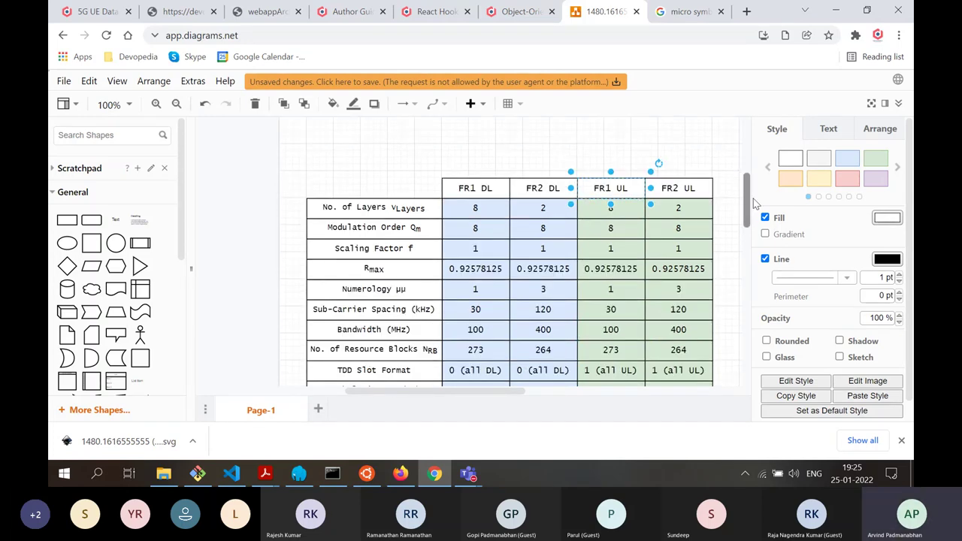
left_click(345, 168)
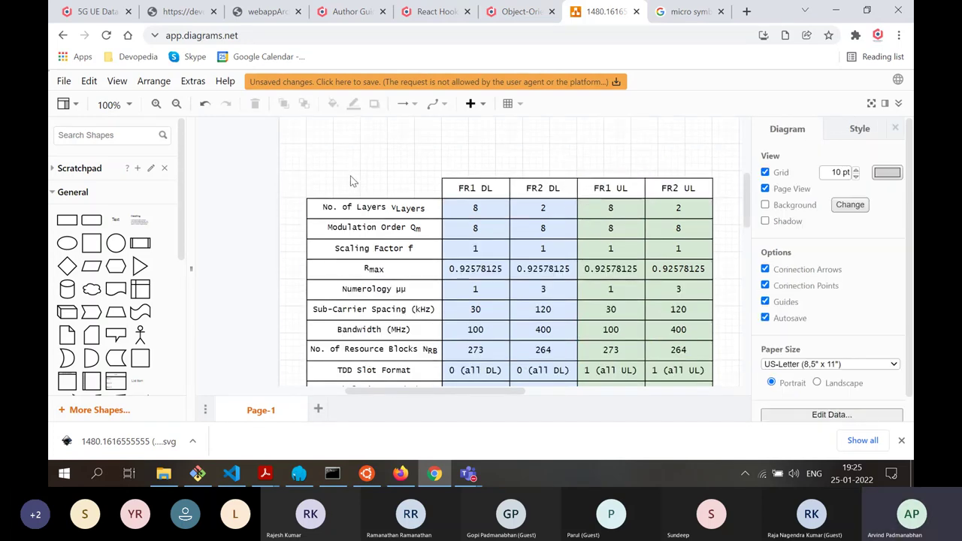
left_click(353, 185)
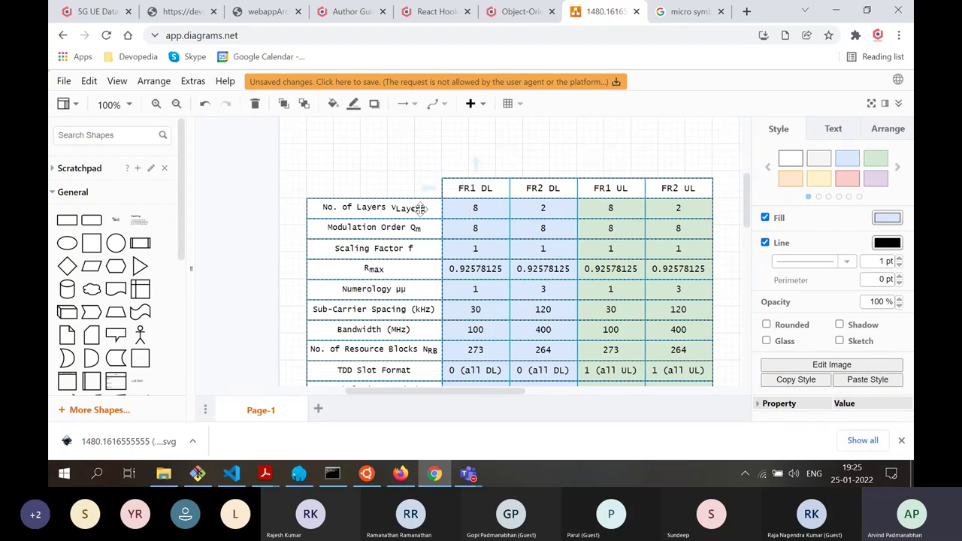
left_click(887, 243)
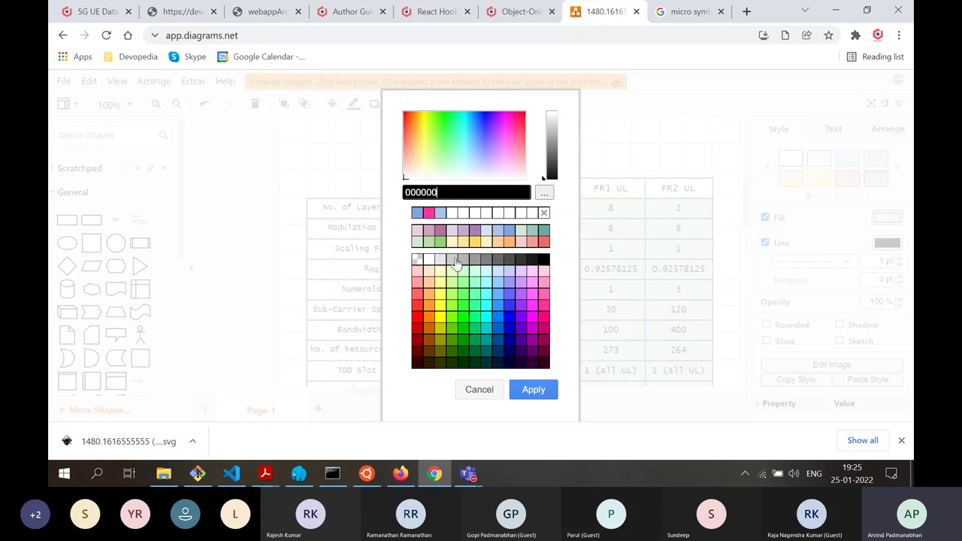
left_click(463, 259)
left_click(532, 390)
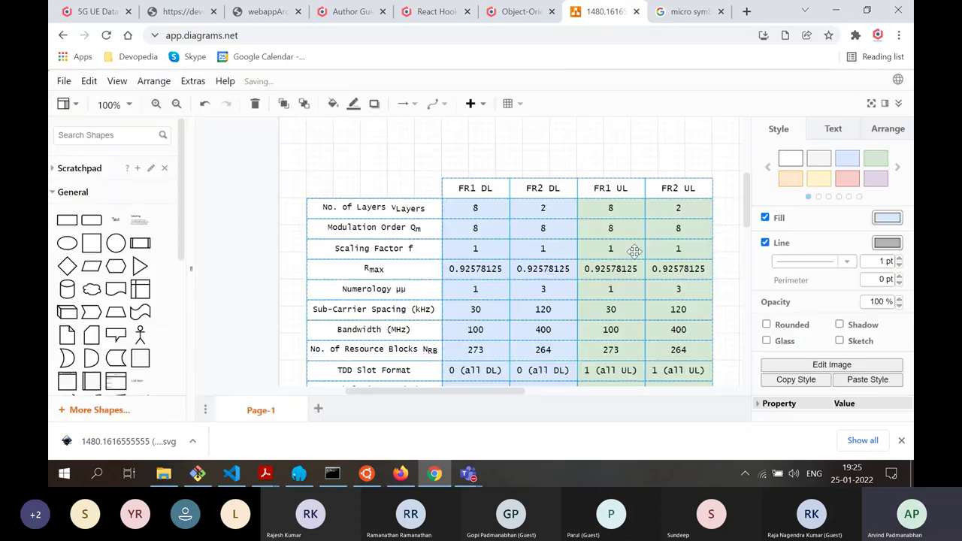
left_click(711, 161)
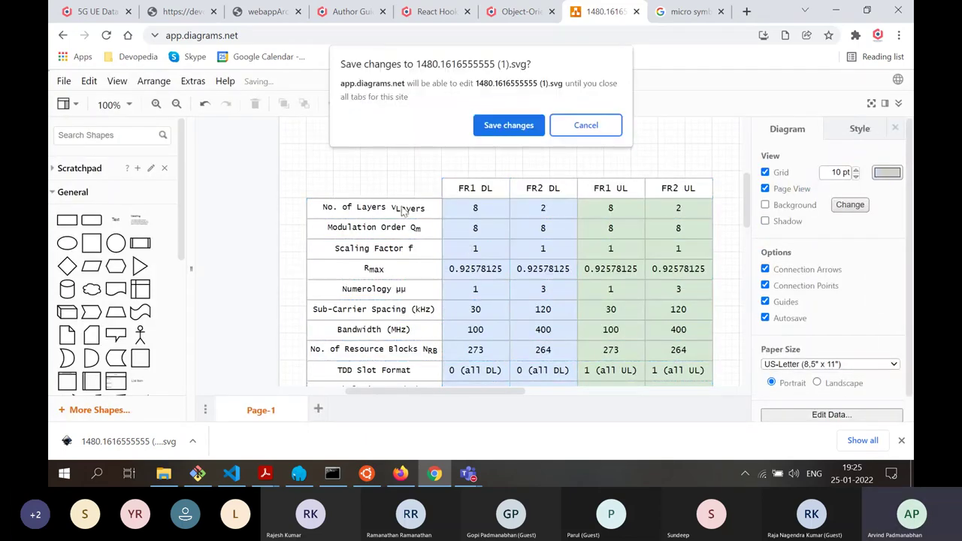
left_click(585, 124)
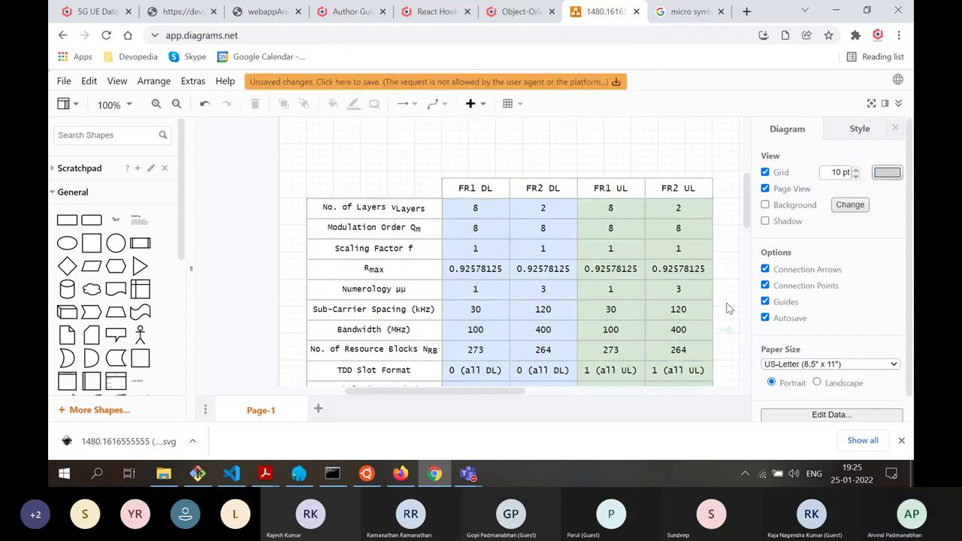
Review the restyled table down to its Data Rate row and close the browser tab showing the original devopedia.org SVG
scroll(727, 306, "down", 1)
scroll(727, 307, "down", 4)
scroll(728, 306, "up", 3)
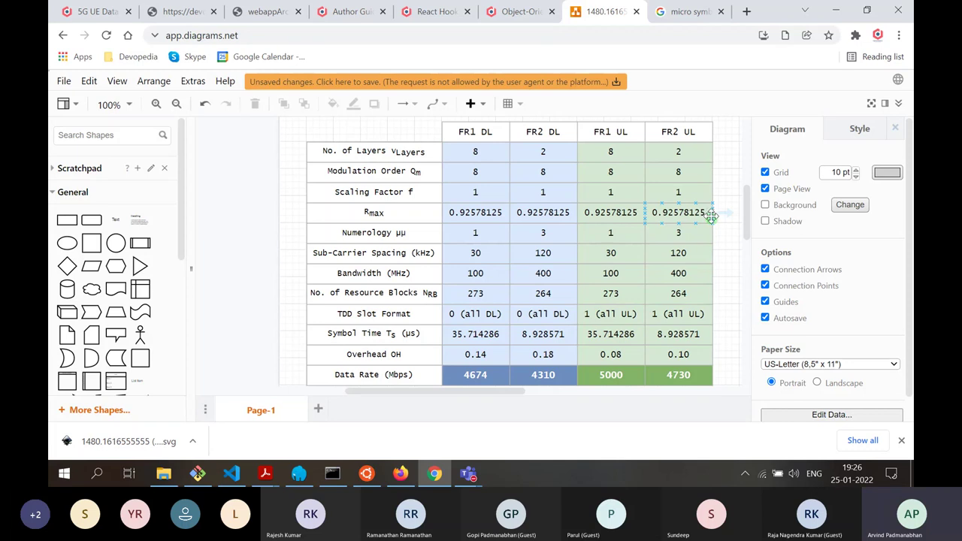
left_click(178, 13)
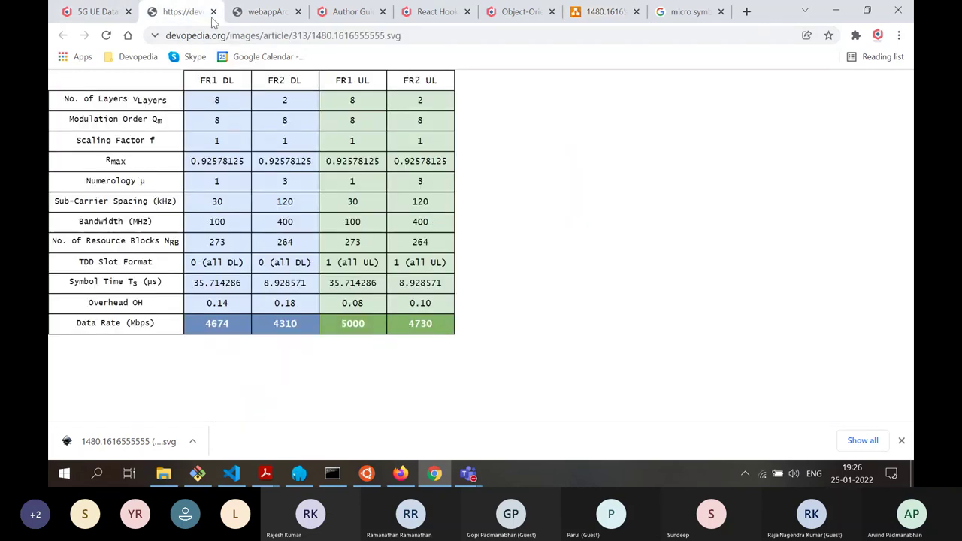
left_click(213, 12)
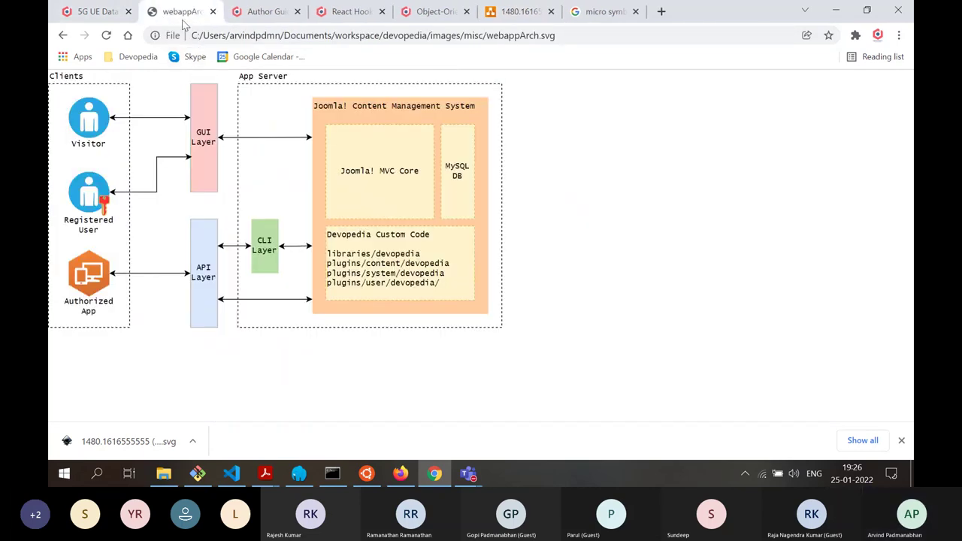
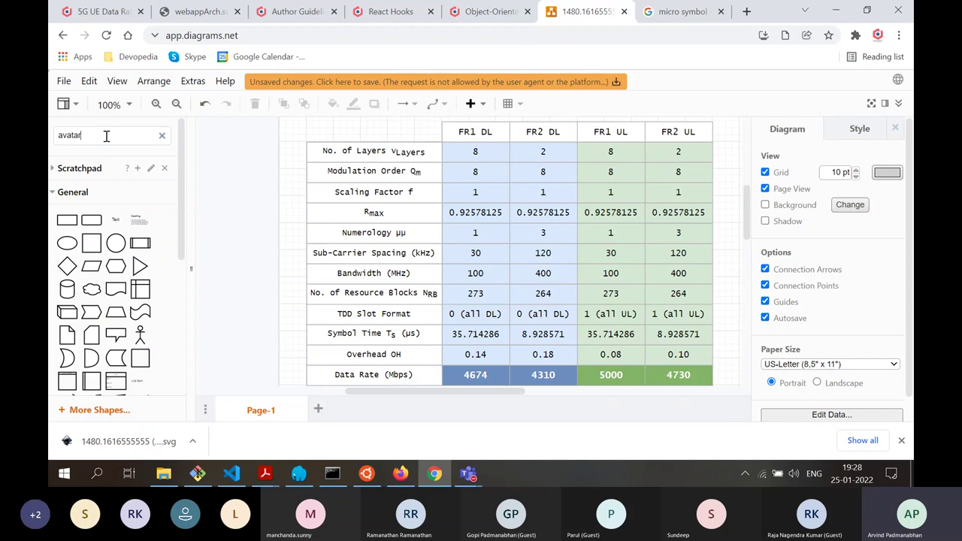
Search the shape library for "avatar", insert the purple circular person icon onto the canvas, and decline saving
key("Return")
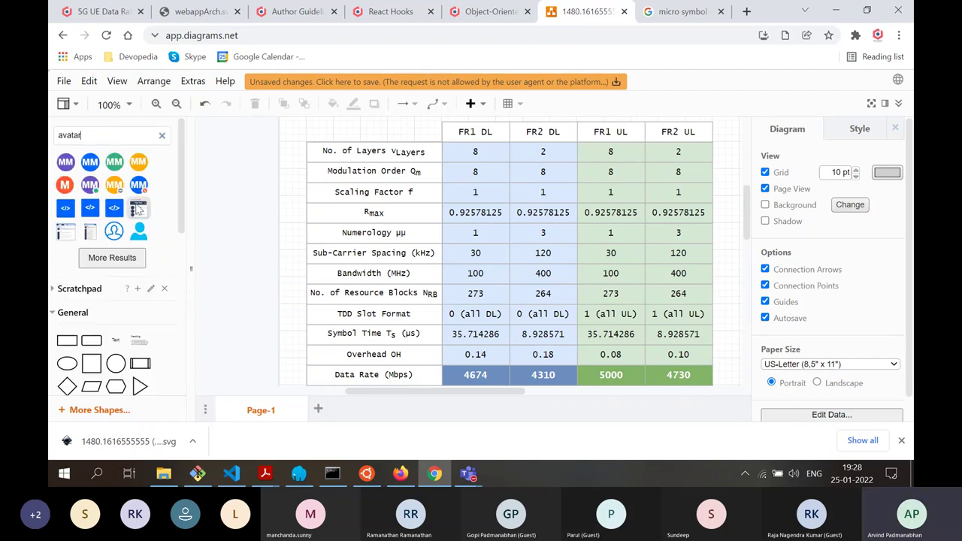
scroll(131, 210, "down", 2)
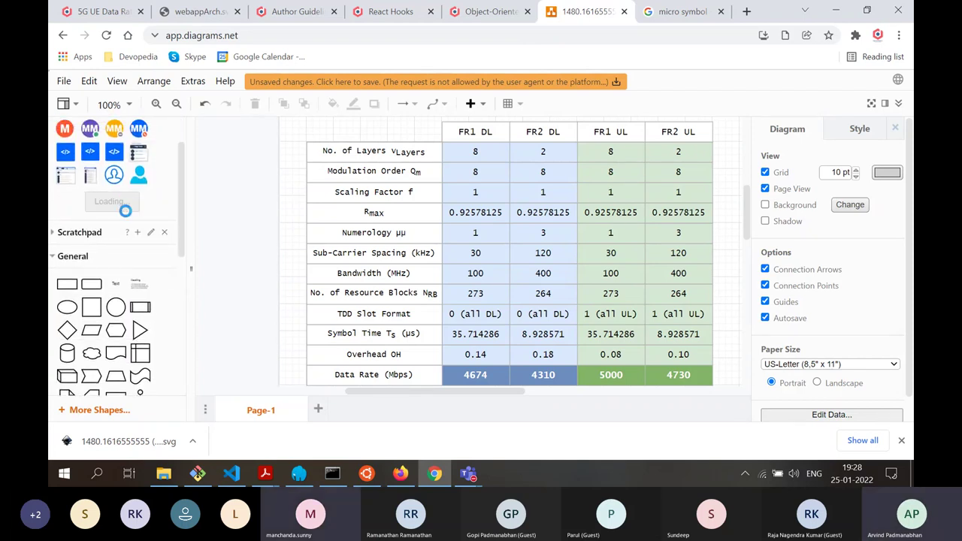
left_click(142, 199)
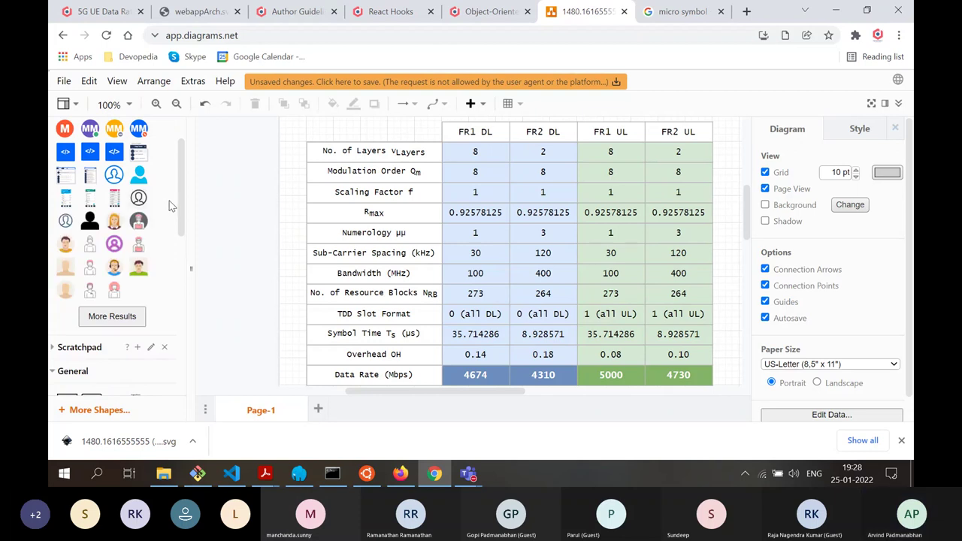
left_click(115, 247)
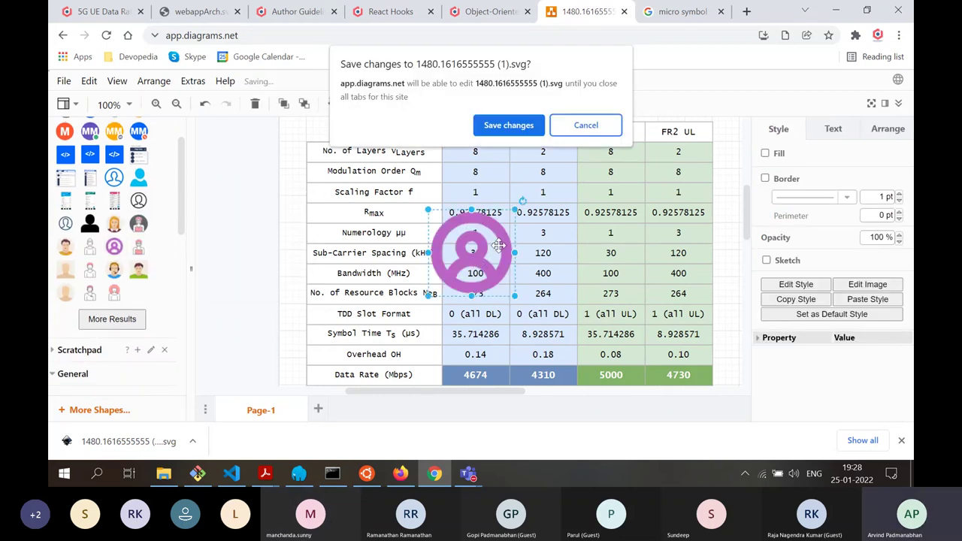
left_click(594, 126)
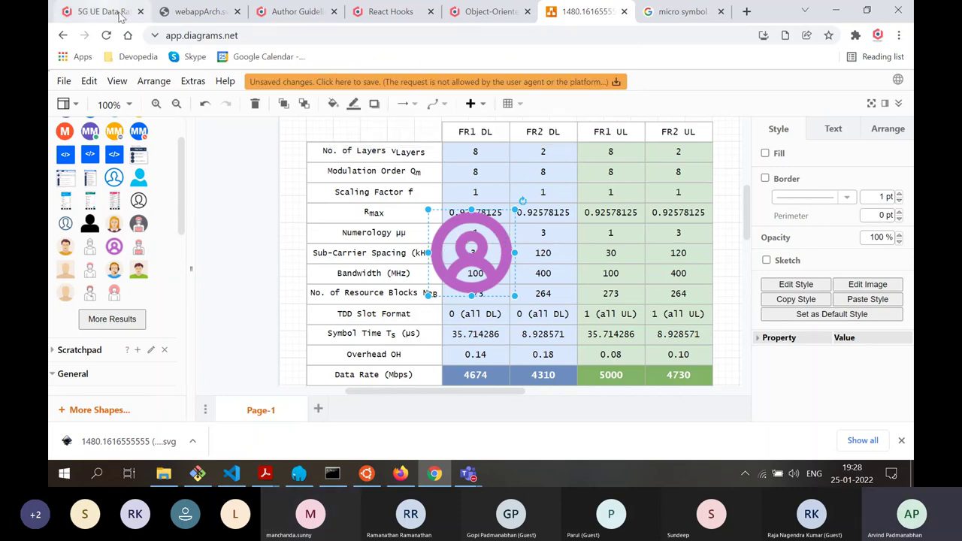
Check the icons in webappArch.svg, insert the man-in-yellow-shirt avatar in the table diagram, and move it over the FR1 UL column
left_click(194, 11)
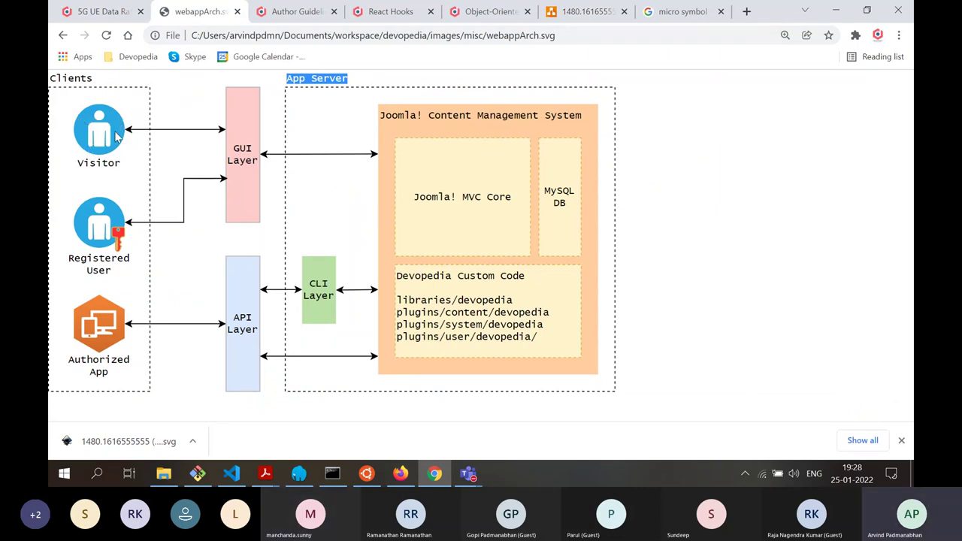
left_click(569, 13)
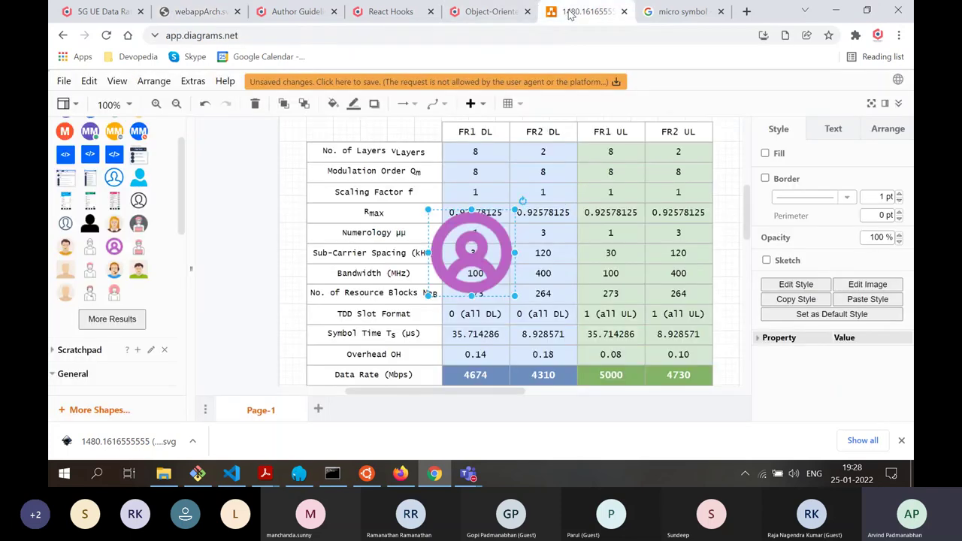
left_click(67, 251)
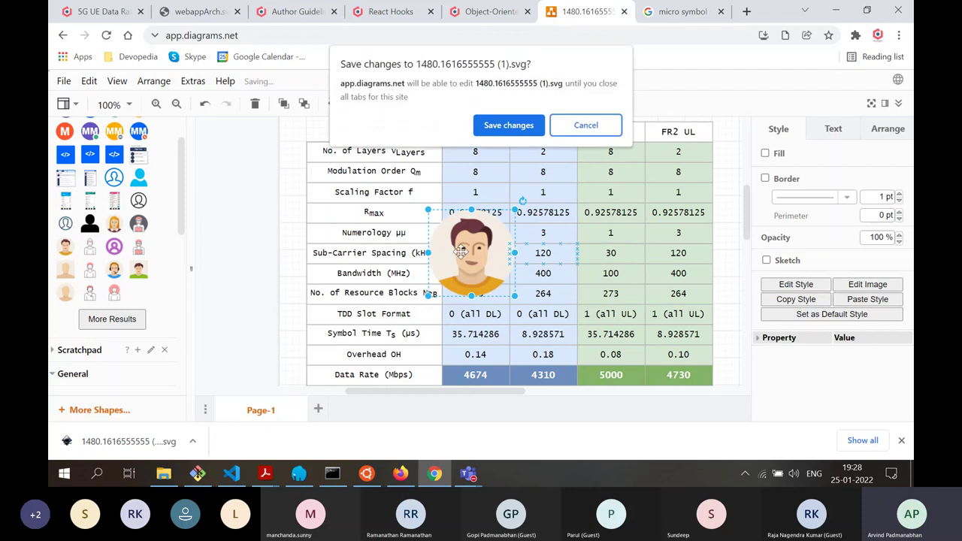
left_click(586, 125)
left_click_drag(473, 251, 603, 250)
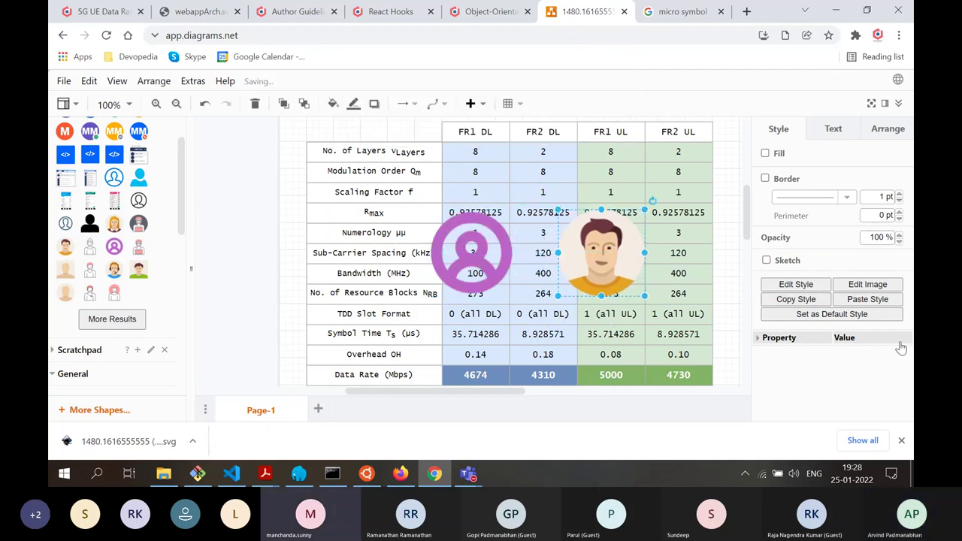
Save the diagram changes to 1480.1616555555 (1).svg
scroll(108, 299, "down", 1)
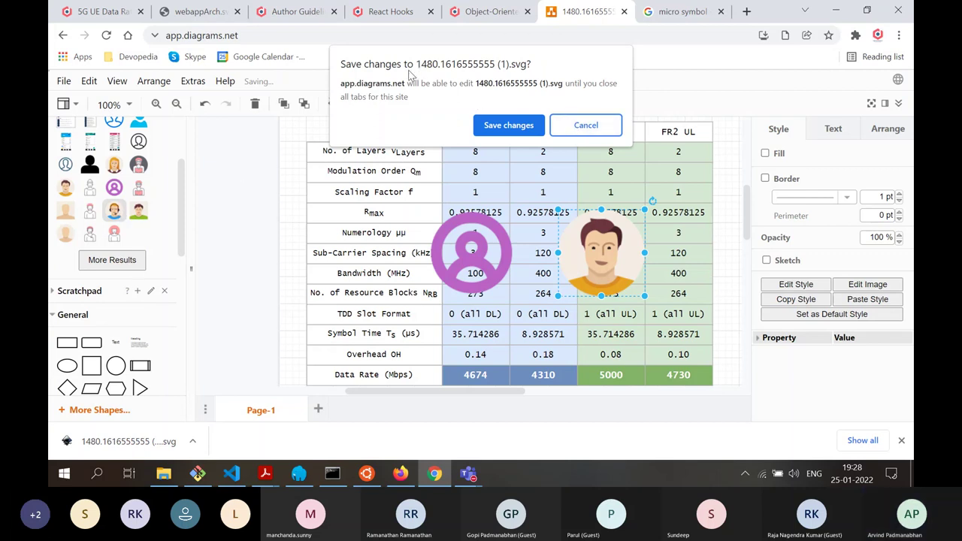
left_click(587, 126)
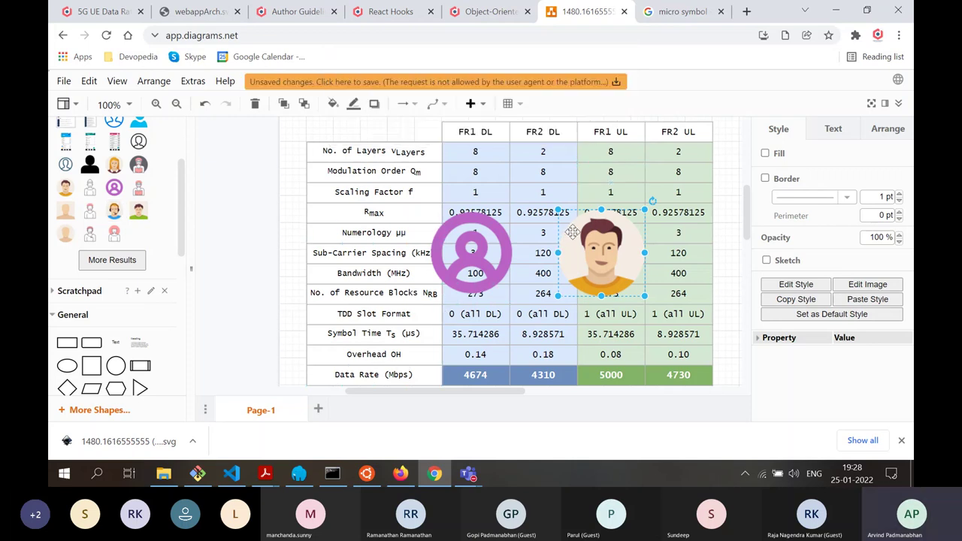
left_click(620, 82)
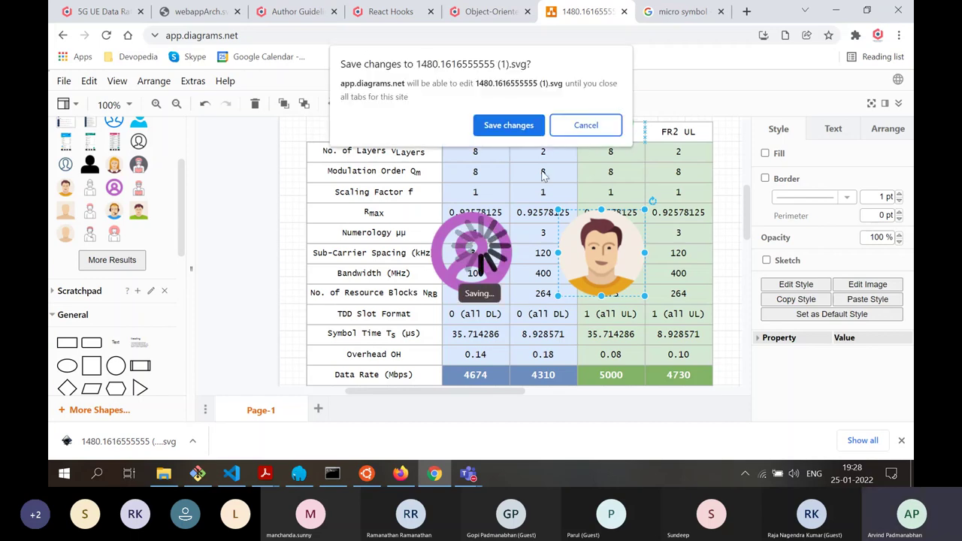
left_click(517, 125)
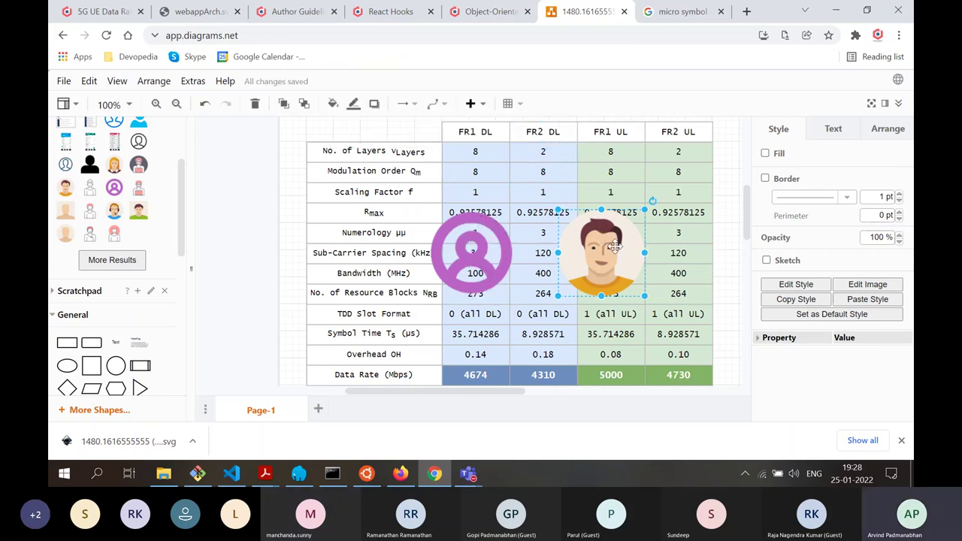
Export the diagram as SVG at 100% zoom with a copy of the diagram included, preview it in a new window, and close the preview
left_click(63, 81)
mouse_move(150, 324)
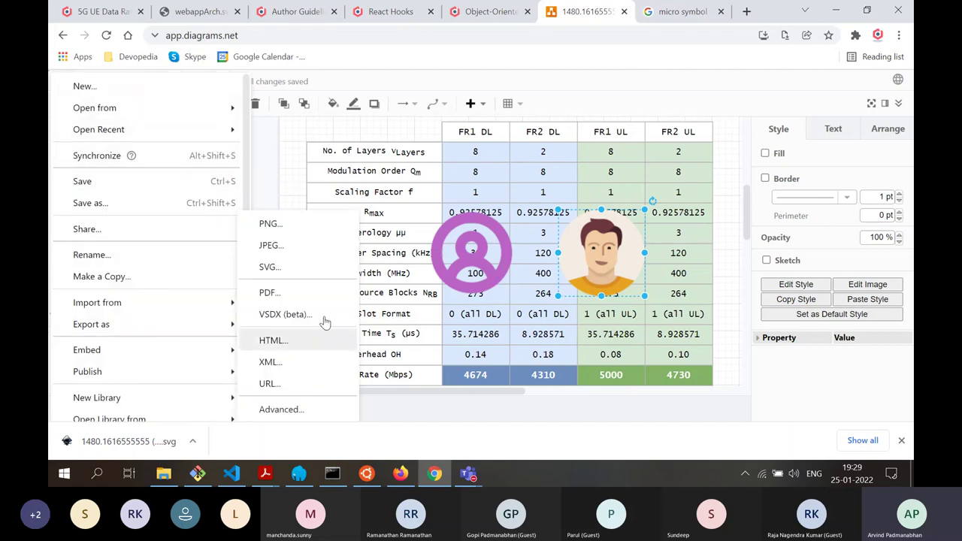
left_click(308, 263)
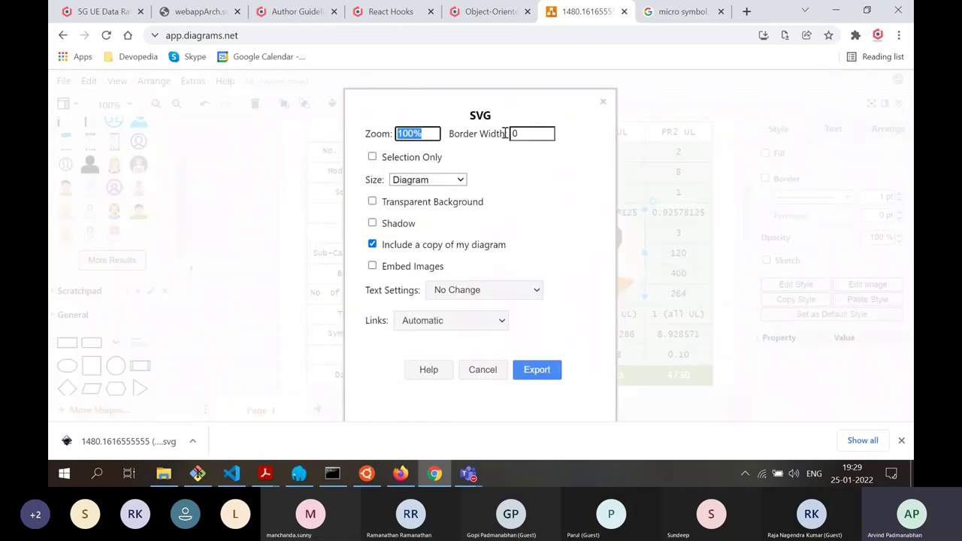
left_click(538, 370)
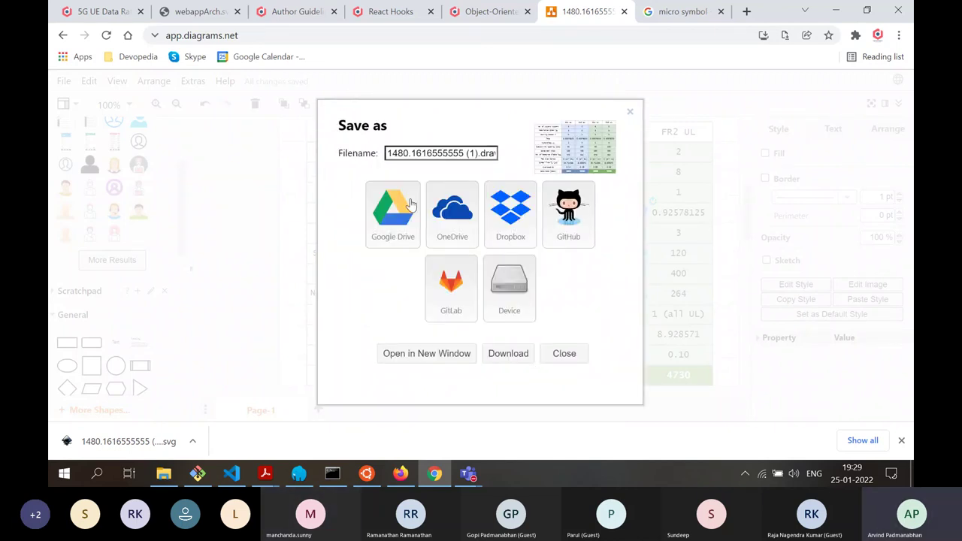
triple_click(489, 154)
key("Return")
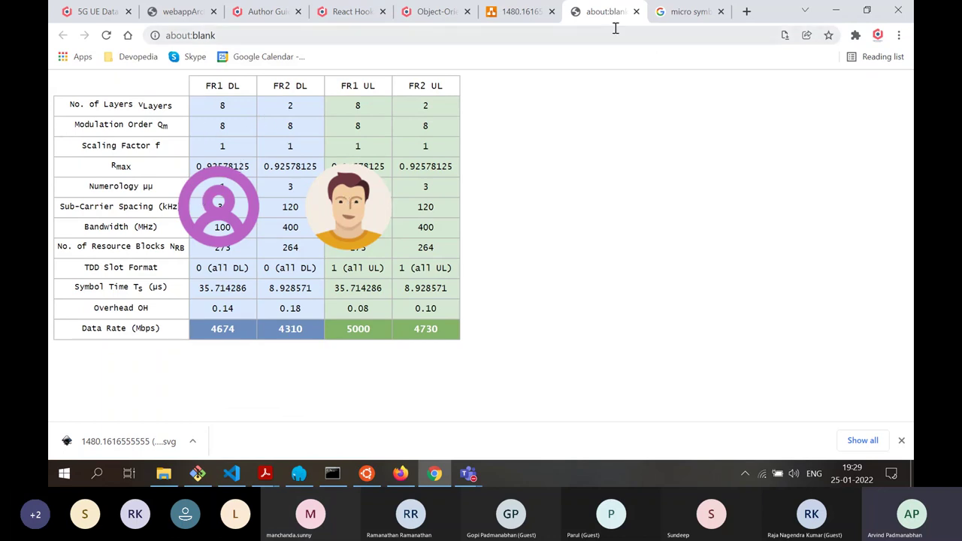
left_click(636, 11)
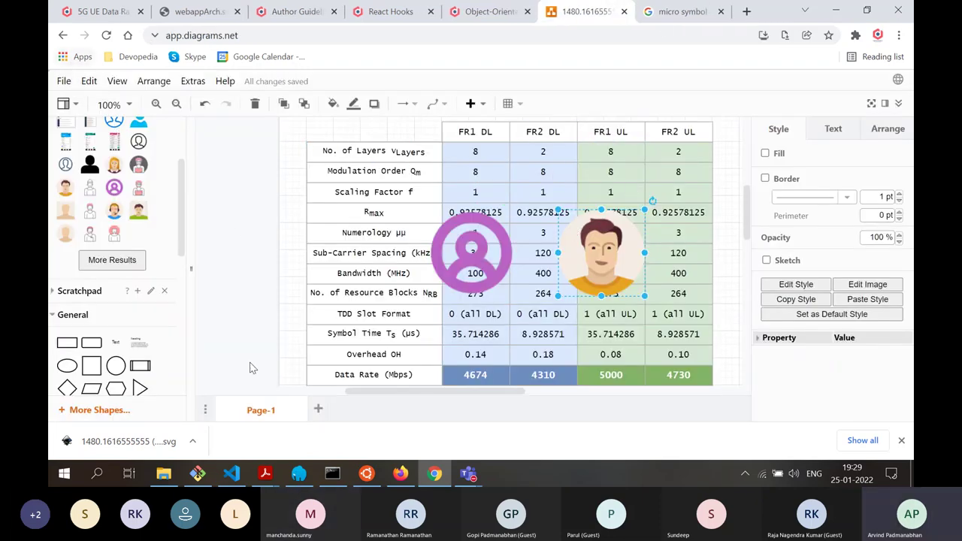
left_click(680, 12)
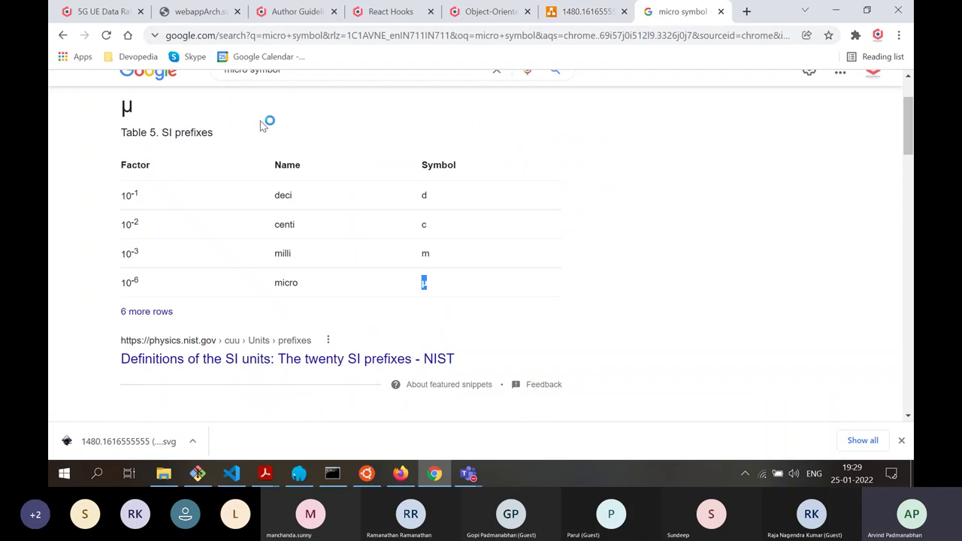
key("ctrl+o")
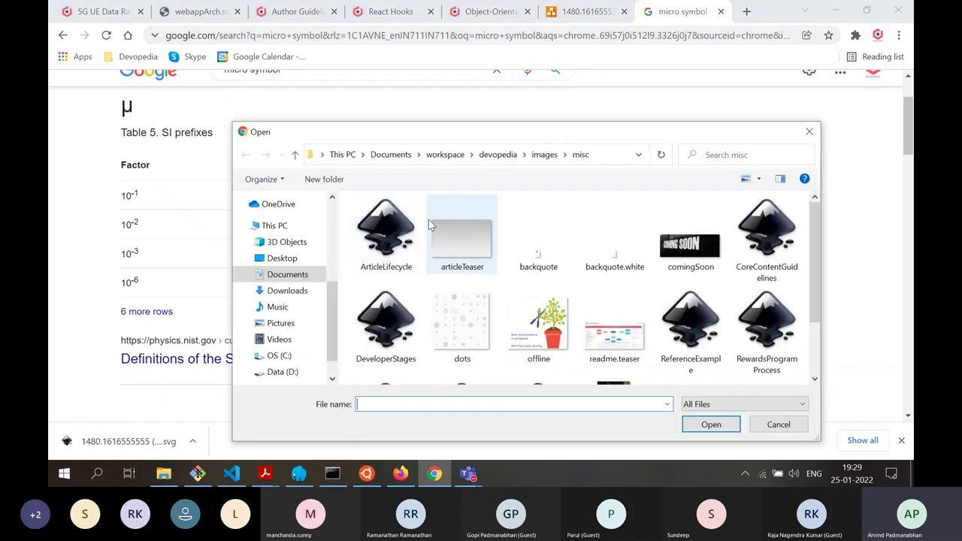
scroll(324, 226, "up", 5)
left_click(289, 217)
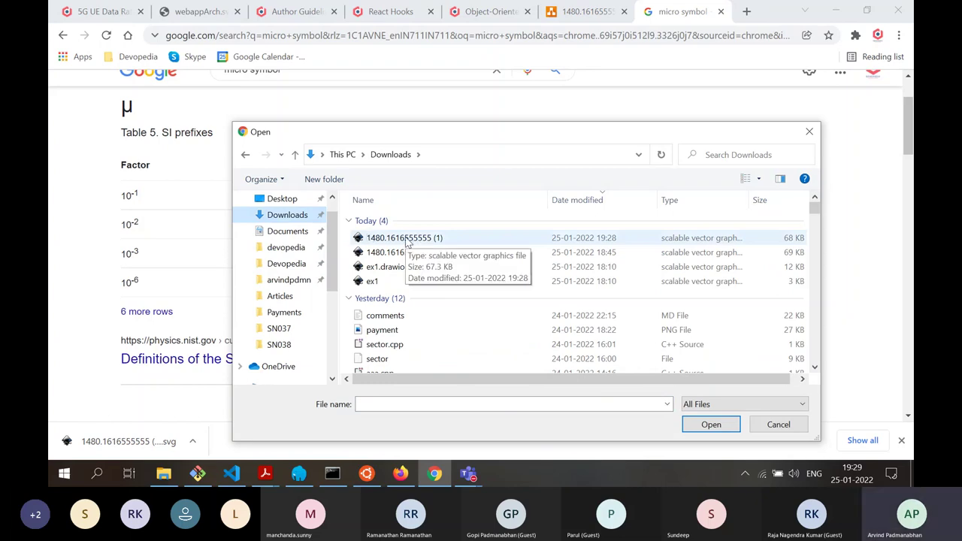
left_click(789, 426)
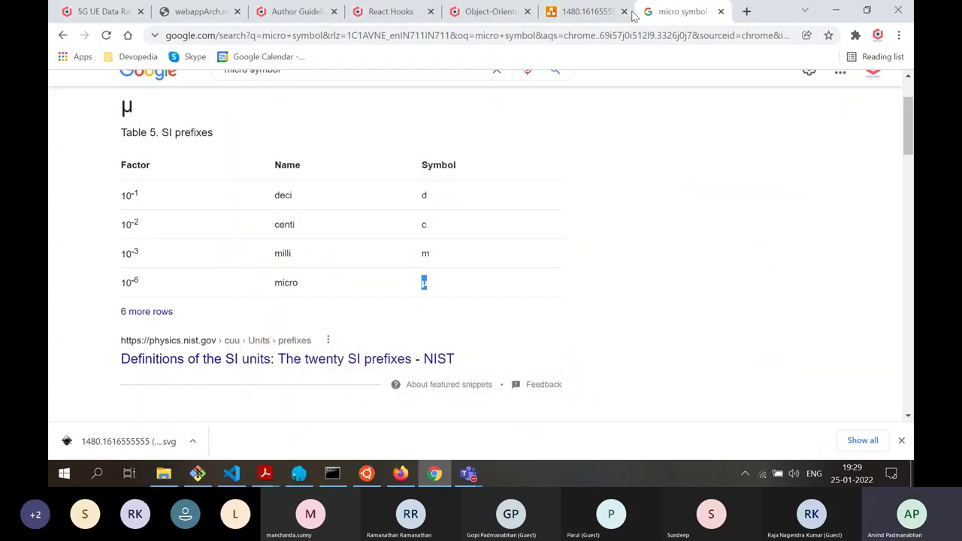
Export the table diagram as SVG with the default file name and download it
left_click(586, 11)
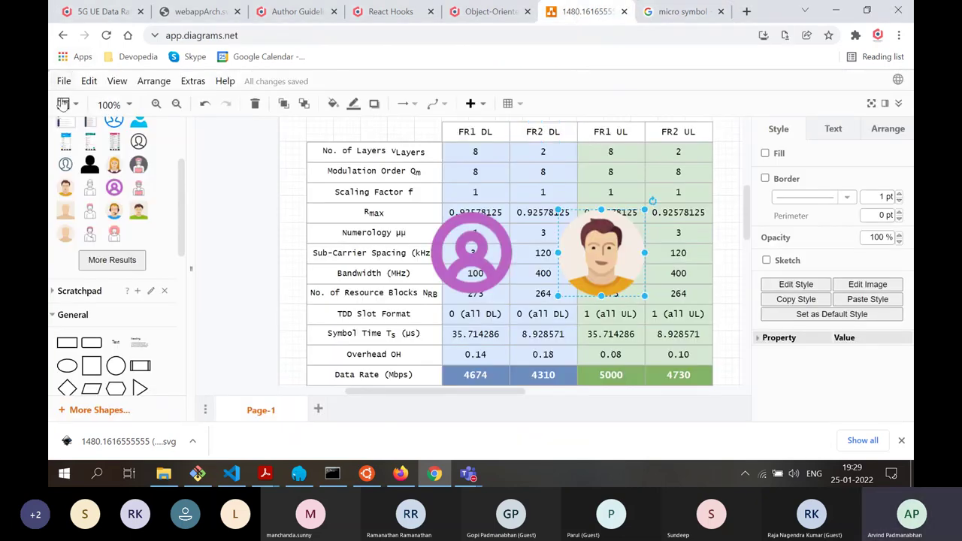
left_click(64, 81)
mouse_move(205, 334)
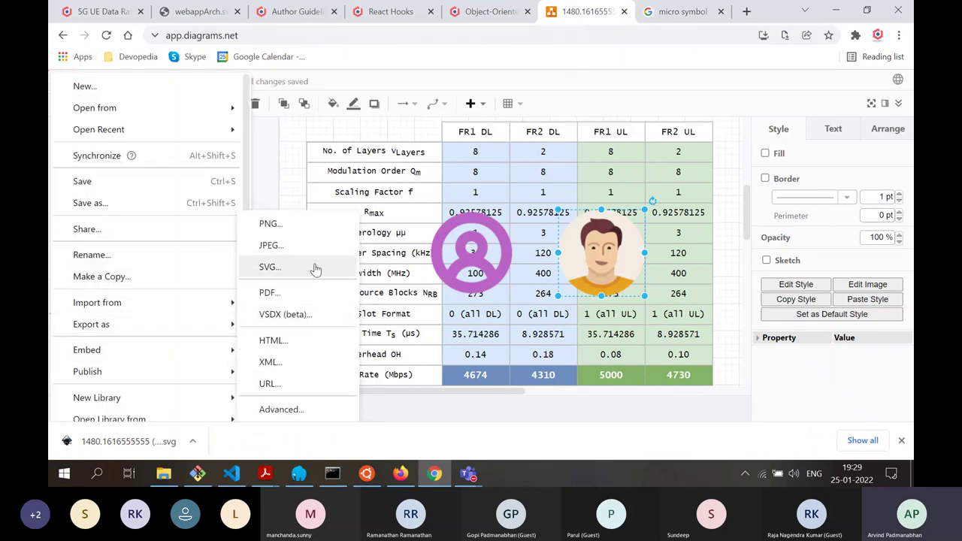
left_click(278, 268)
left_click(547, 374)
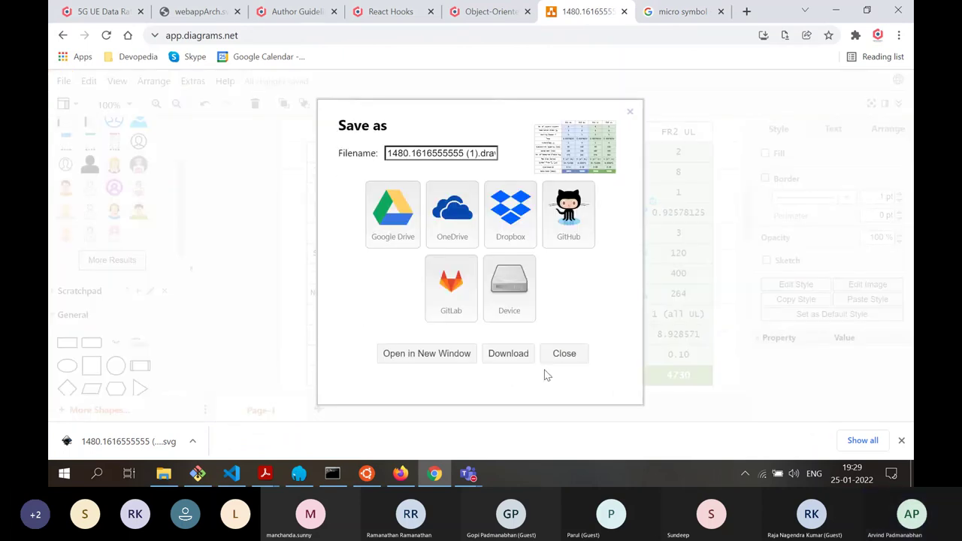
left_click(519, 358)
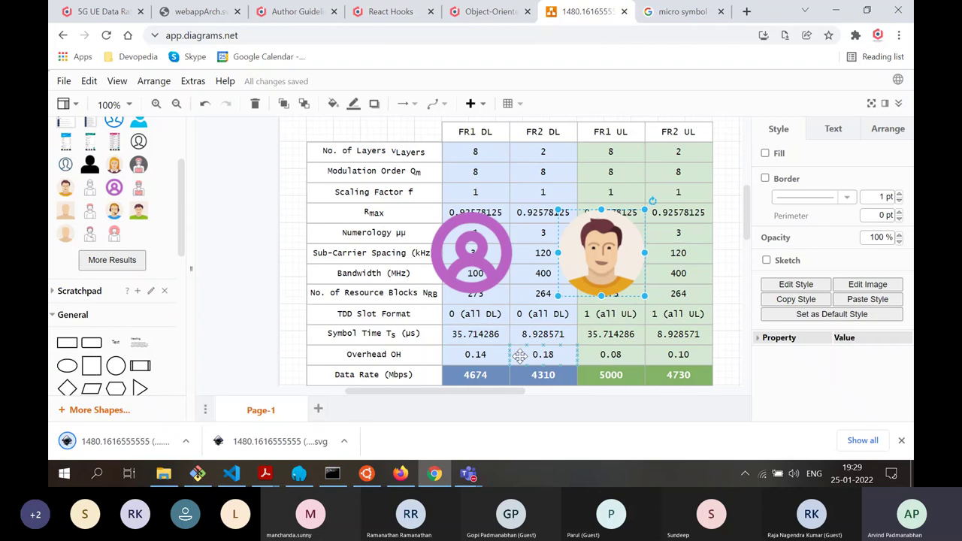
Open the exported 1480.1616555555 (1).drawio.svg from the Downloads folder in place of the micro symbol search page
left_click(688, 11)
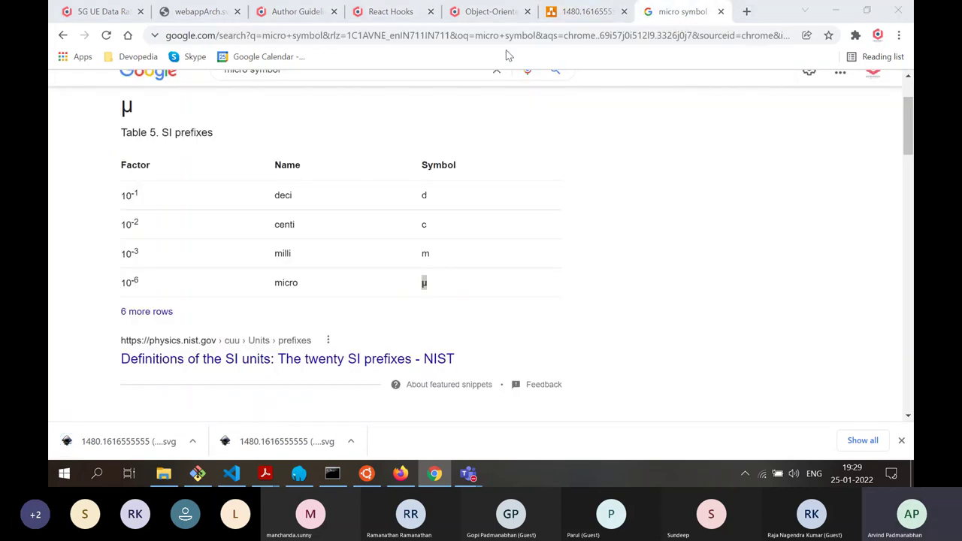
key("ctrl+o")
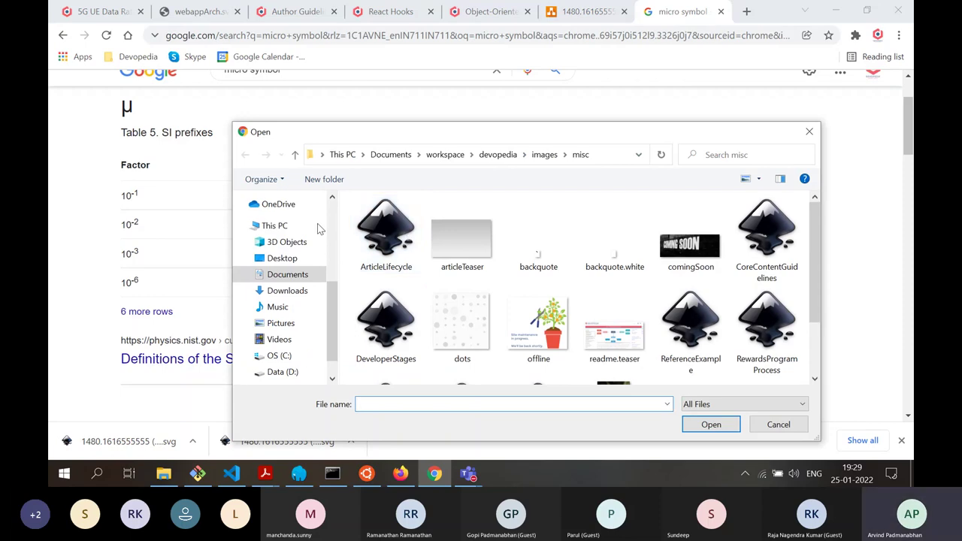
left_click(289, 290)
double_click(439, 239)
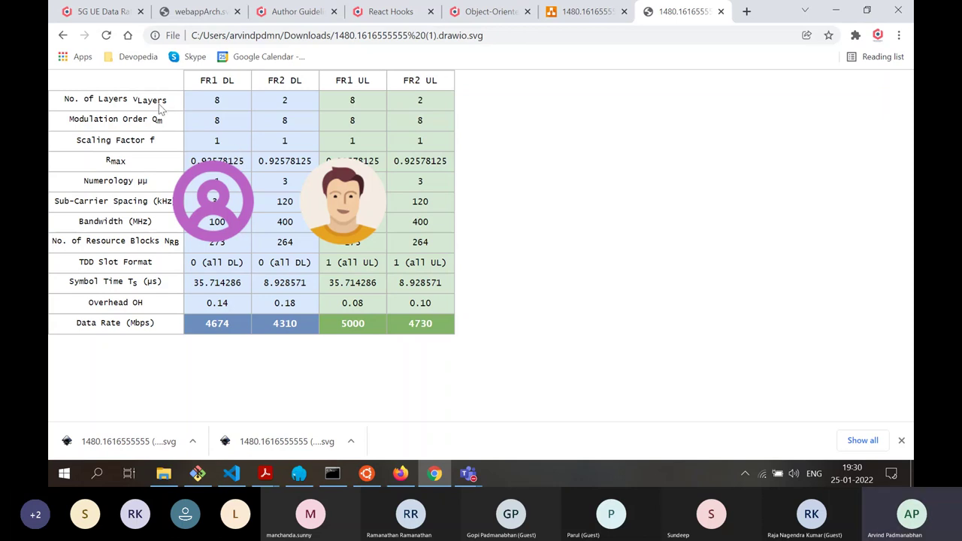
Examine the webappArch.svg architecture diagram and the reference format illustrations in the Author Guidelines, and dismiss the downloads bar
left_click(203, 12)
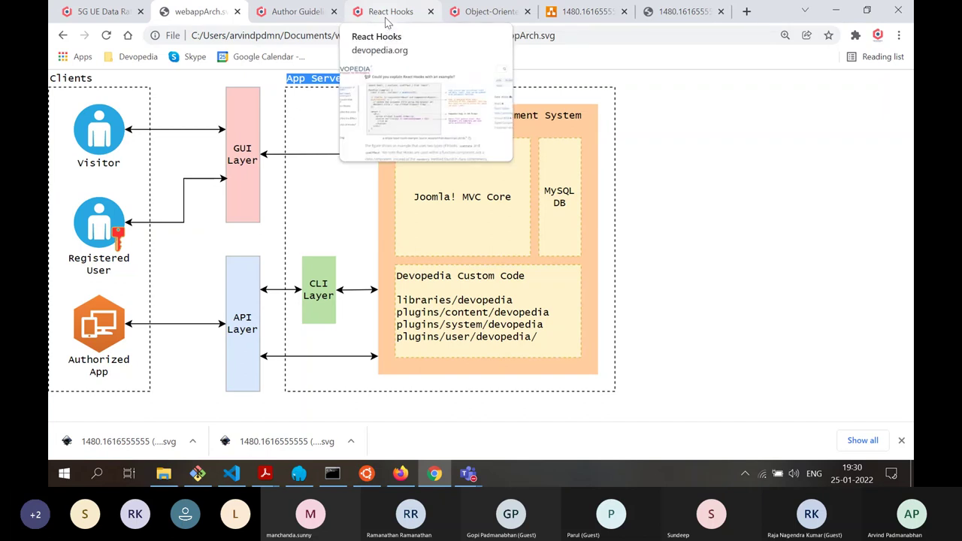
left_click(299, 10)
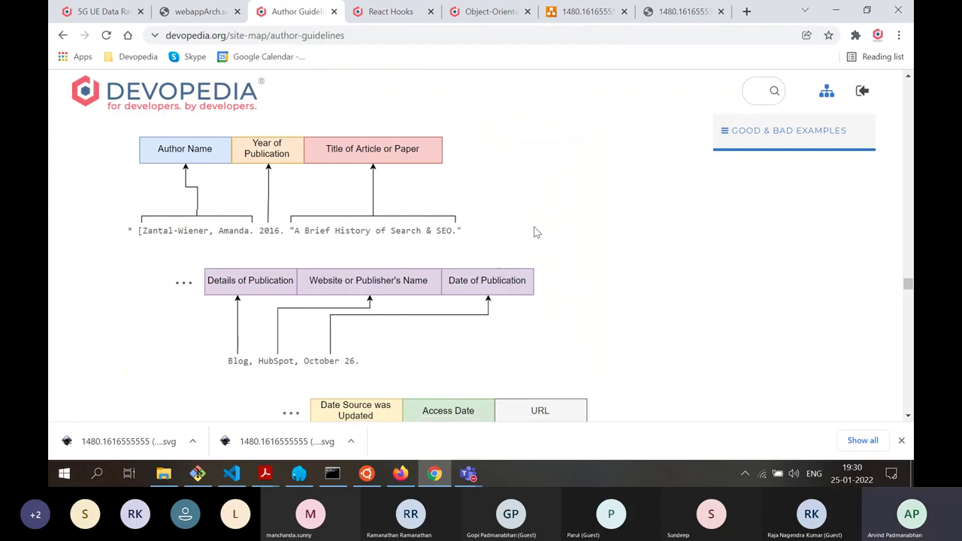
scroll(535, 238, "down", 1)
scroll(536, 233, "up", 5)
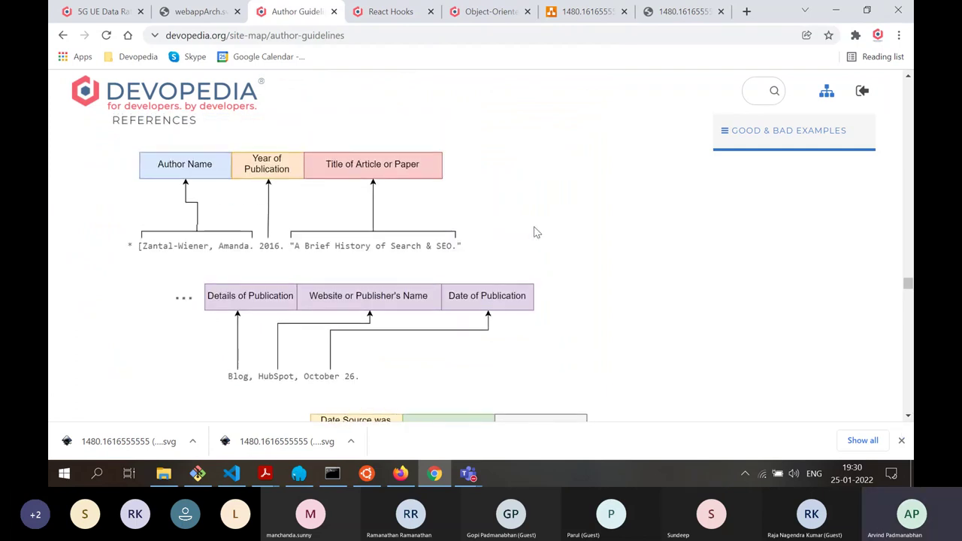
scroll(533, 232, "up", 10)
scroll(534, 233, "down", 8)
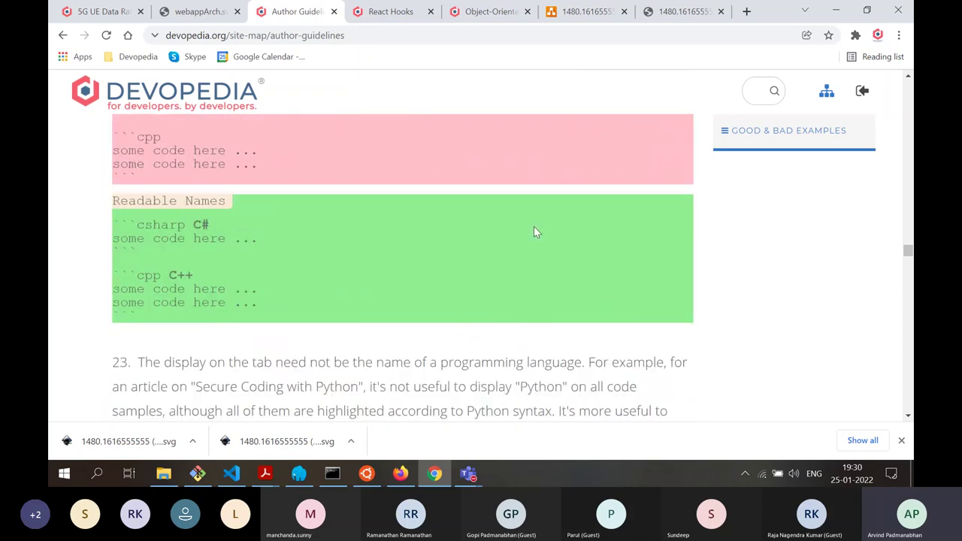
scroll(533, 232, "down", 10)
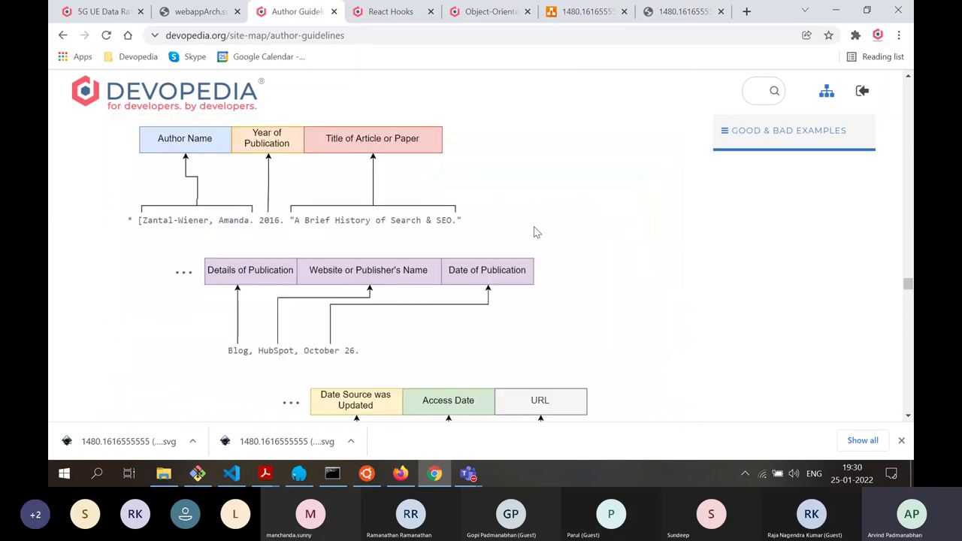
left_click(900, 440)
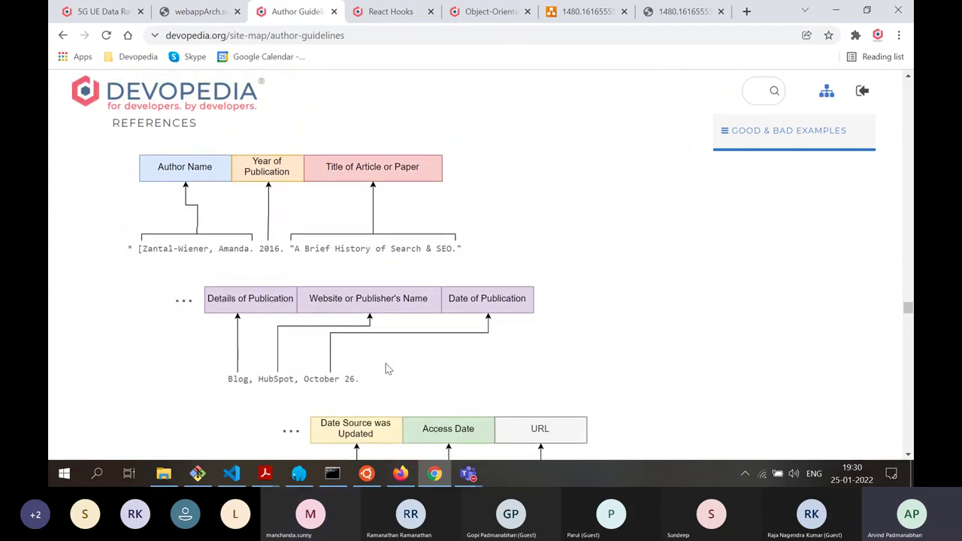
Switch to the Microsoft Teams meeting, disable the external attendee's microphone in the participant list, and minimize the meeting window
mouse_move(467, 473)
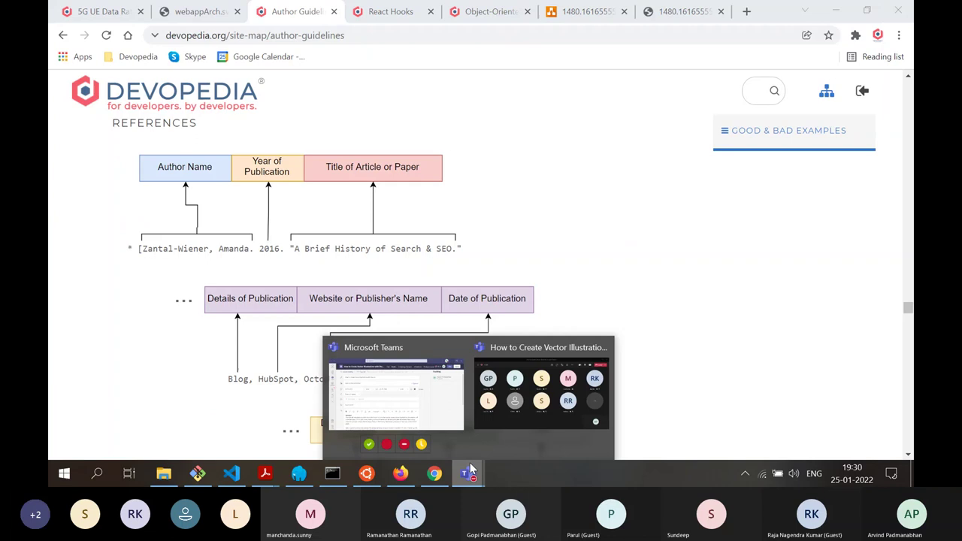
left_click(536, 391)
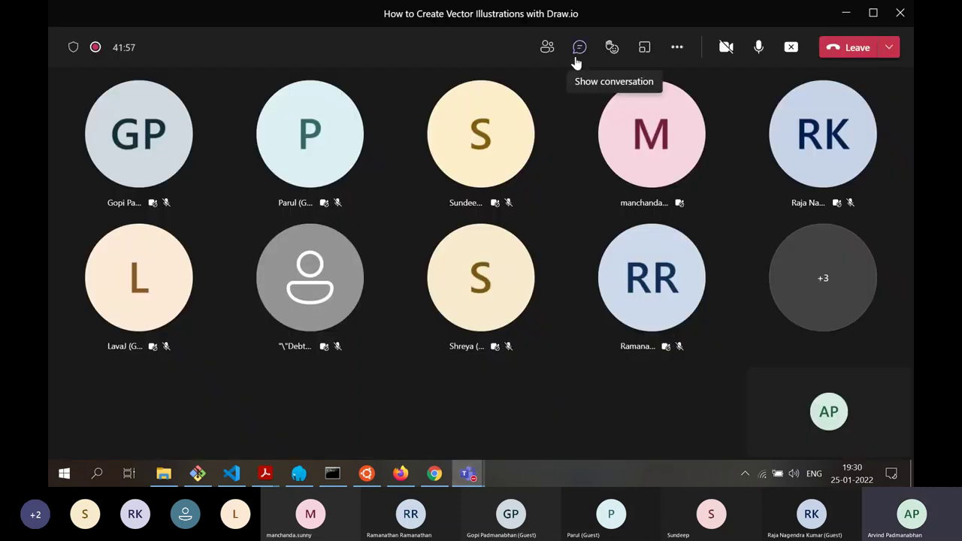
left_click(547, 47)
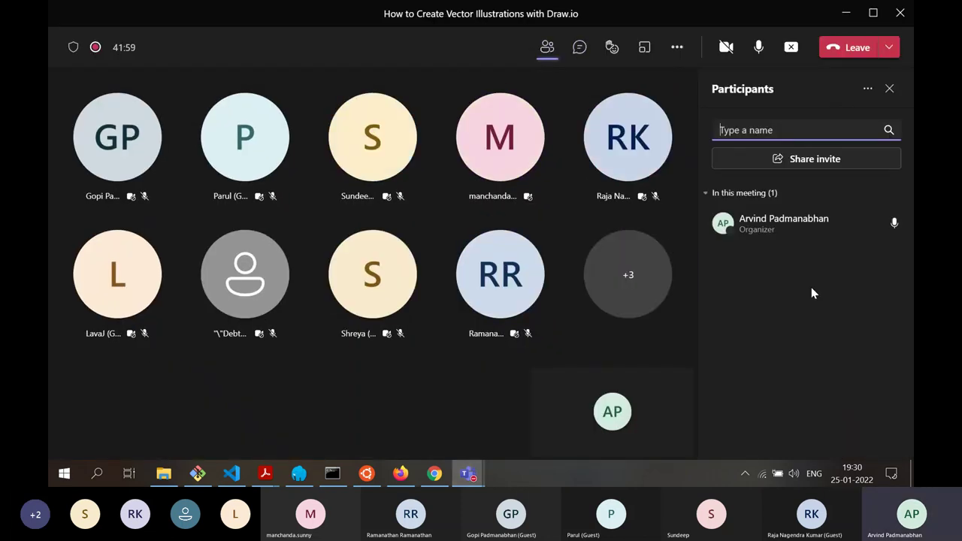
scroll(849, 300, "down", 2)
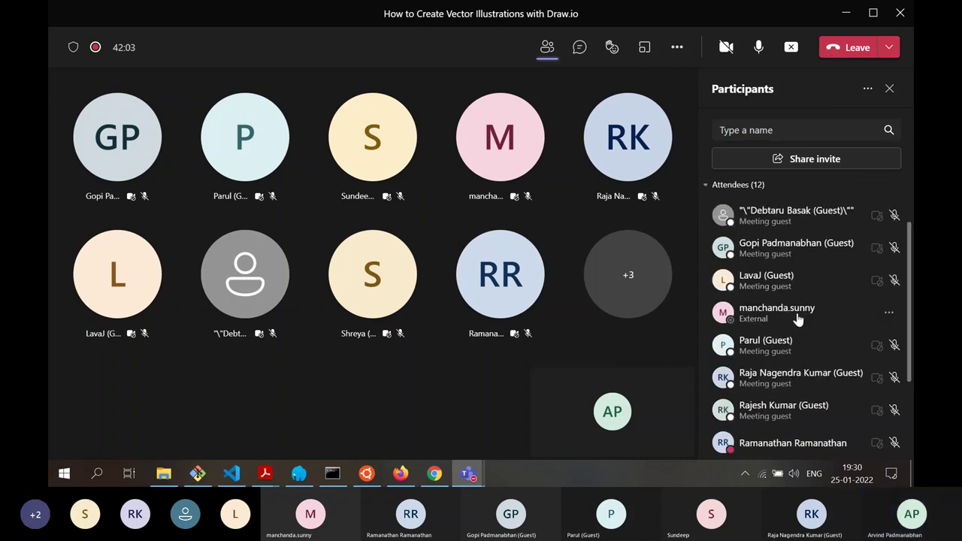
right_click(736, 317)
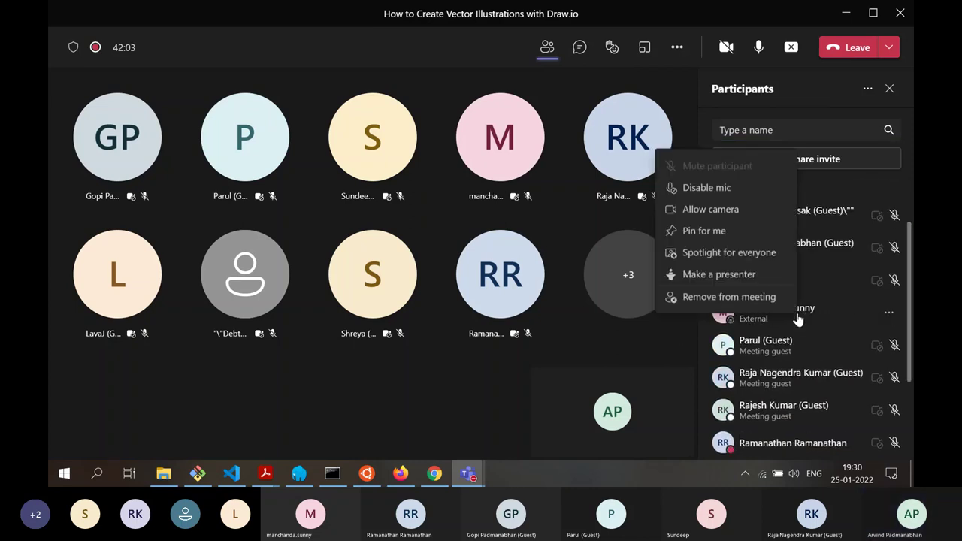
left_click(741, 190)
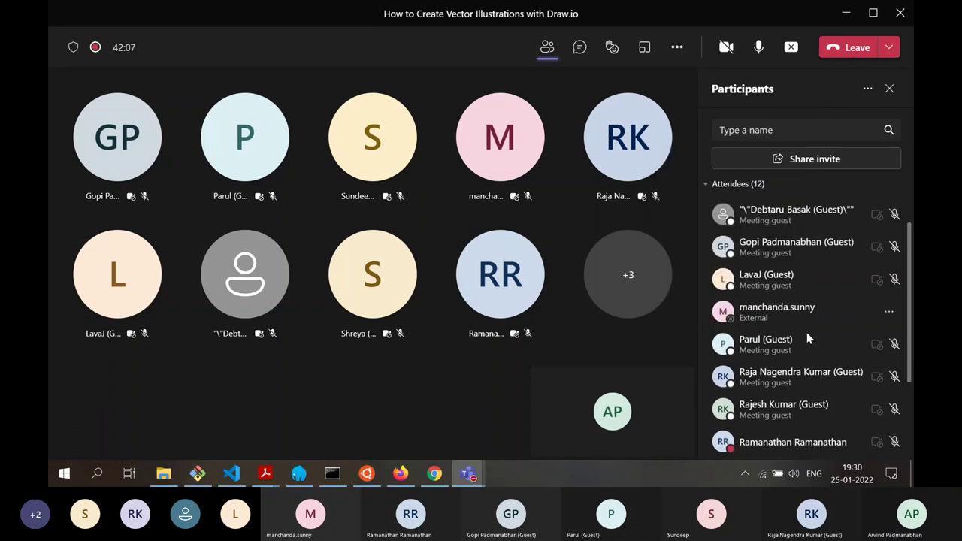
scroll(808, 334, "down", 4)
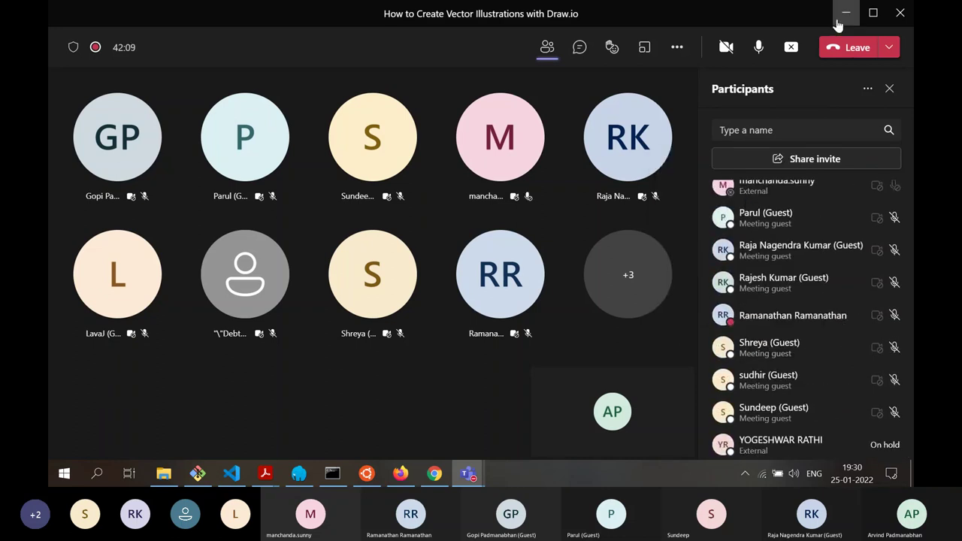
left_click(844, 13)
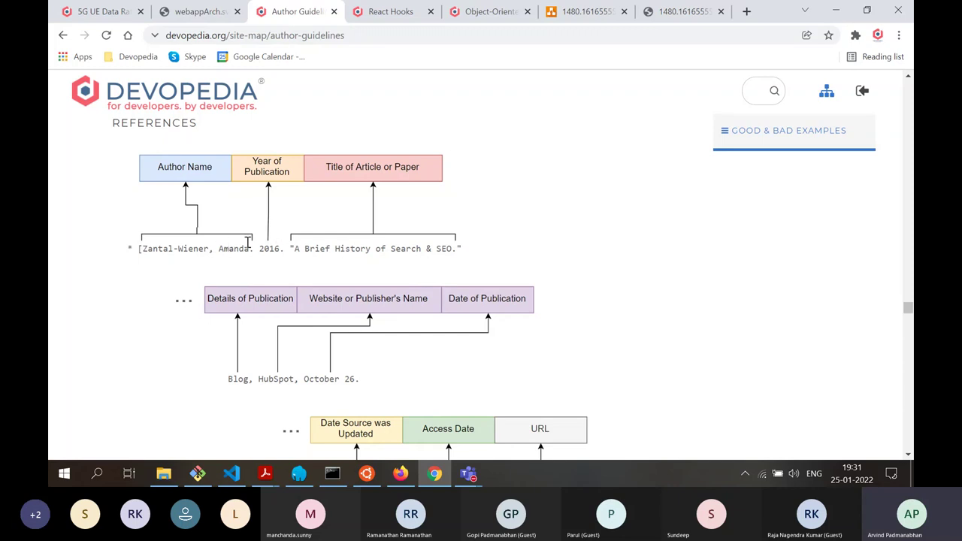
Return to the table diagram in diagrams.net, collapse the General shapes, and expand the Misc shapes
left_click(587, 13)
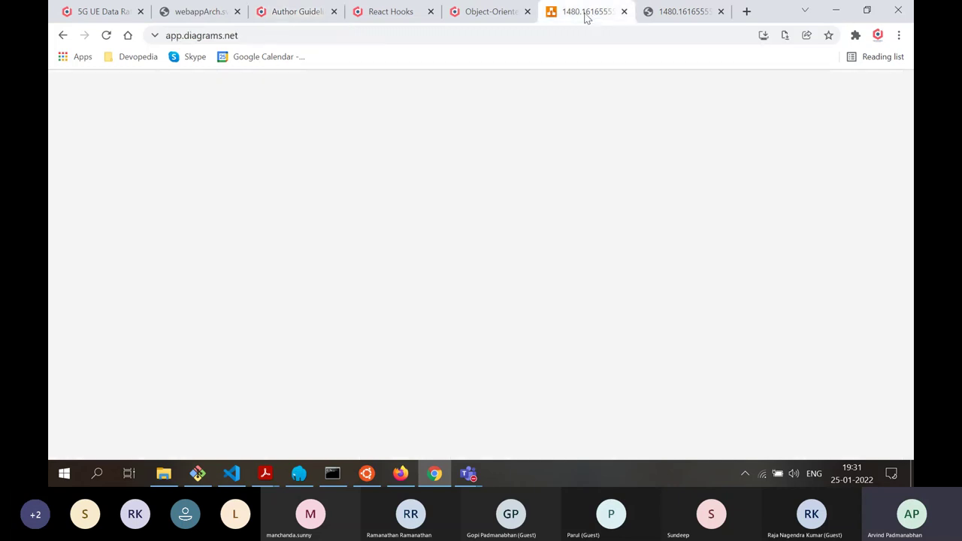
scroll(175, 282, "down", 3)
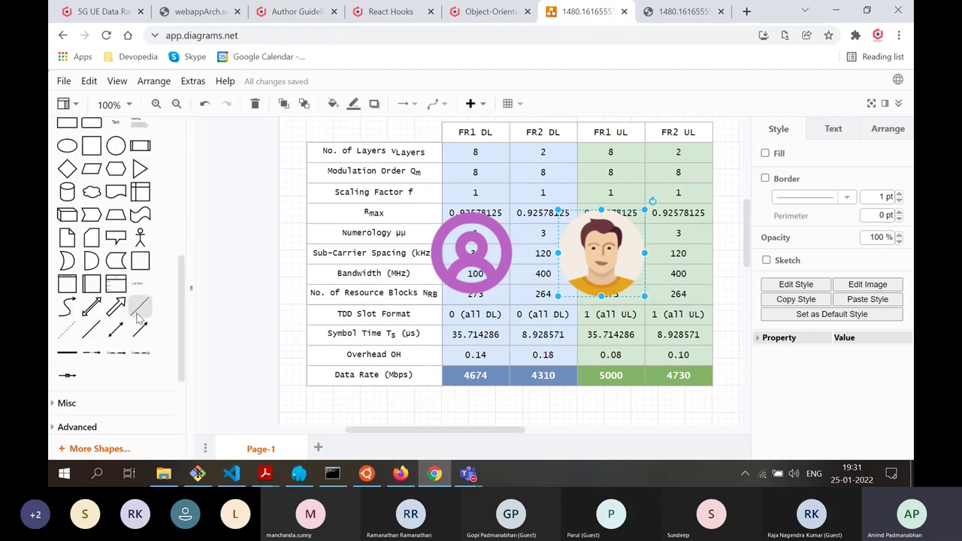
scroll(139, 308, "up", 3)
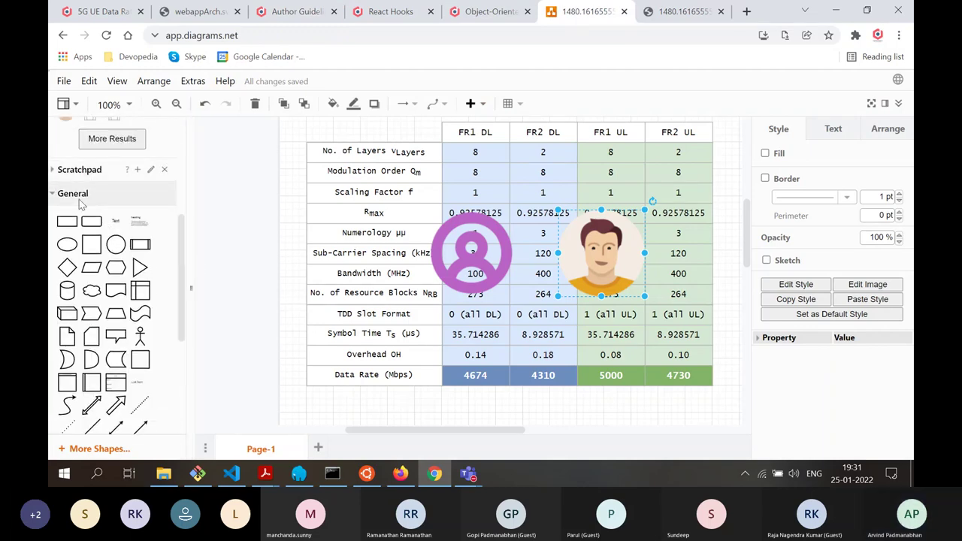
left_click(76, 197)
left_click(80, 282)
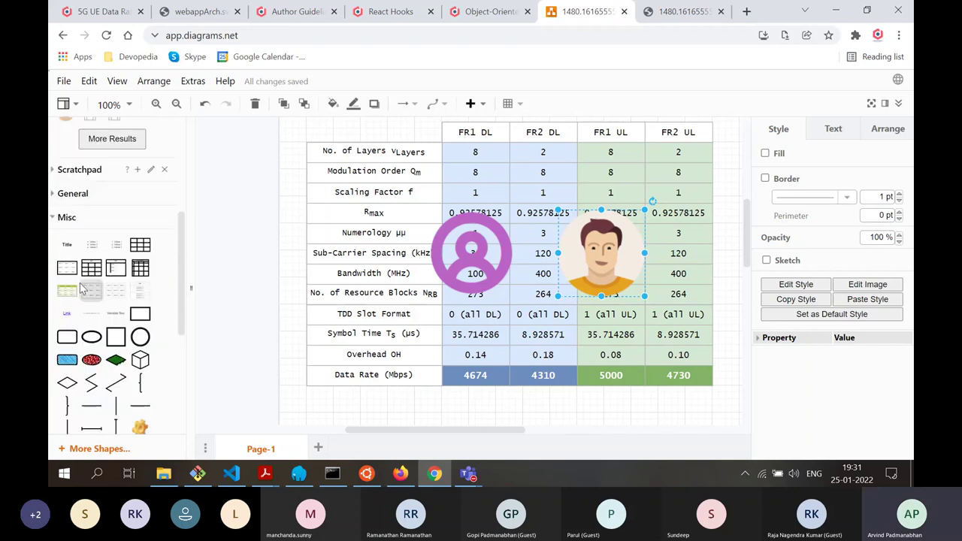
Insert a left curly bracket from the Misc shapes below the table, enlarge it, and deselect it
scroll(87, 283, "down", 2)
scroll(90, 282, "down", 1)
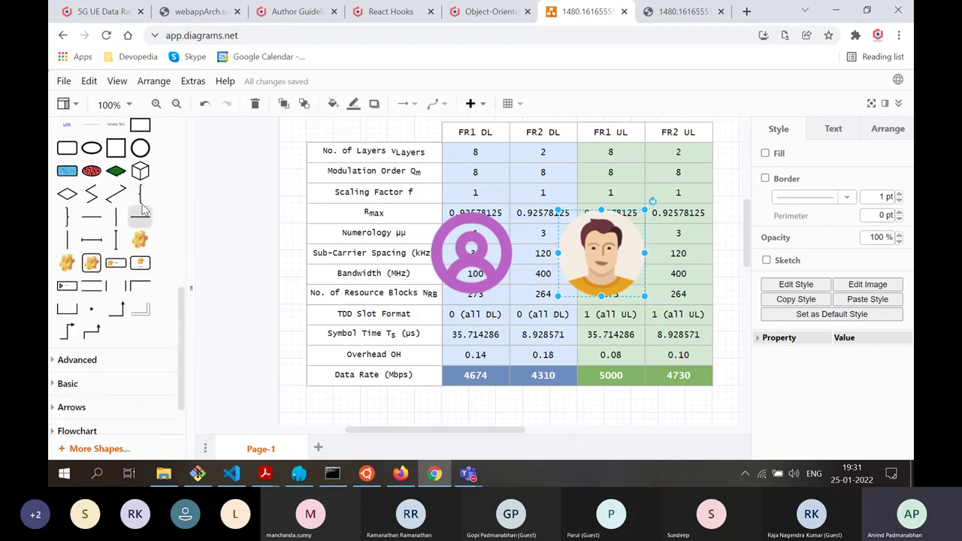
left_click_drag(90, 282, 433, 361)
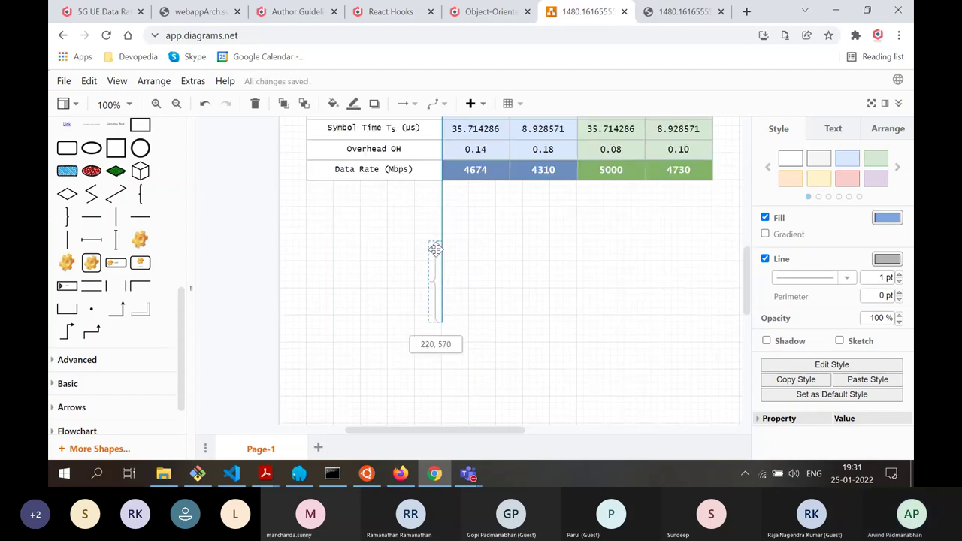
mouse_move(451, 225)
left_mouse_down()
mouse_move(485, 234)
mouse_move(467, 217)
left_mouse_up()
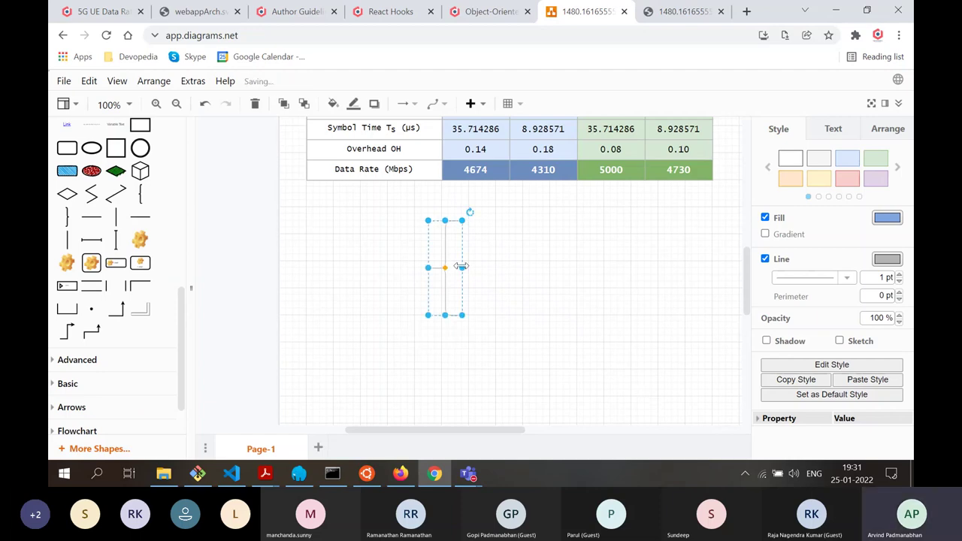
left_click(405, 268)
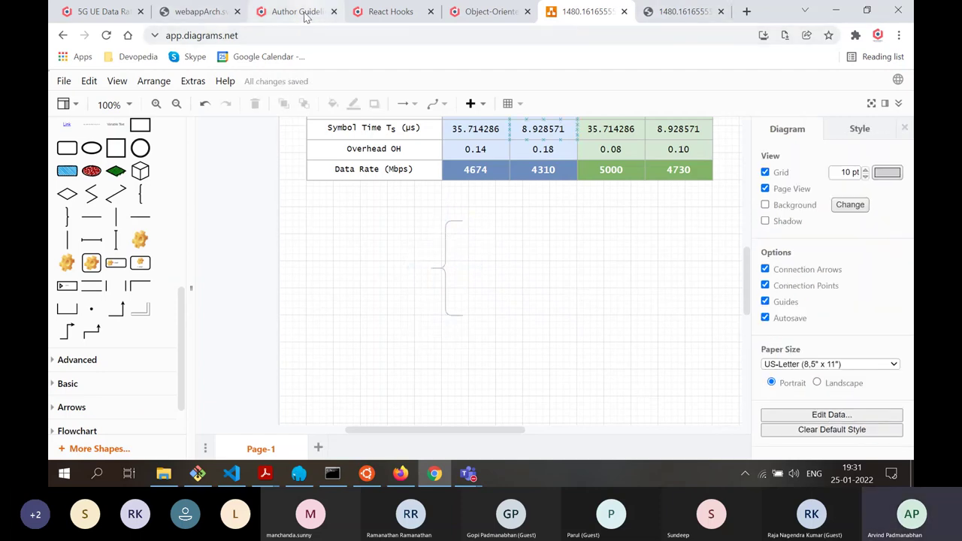
Close webappArch.svg and compare the diagram's curly bracket with the brackets above the citation text in the Author Guidelines
left_click(197, 12)
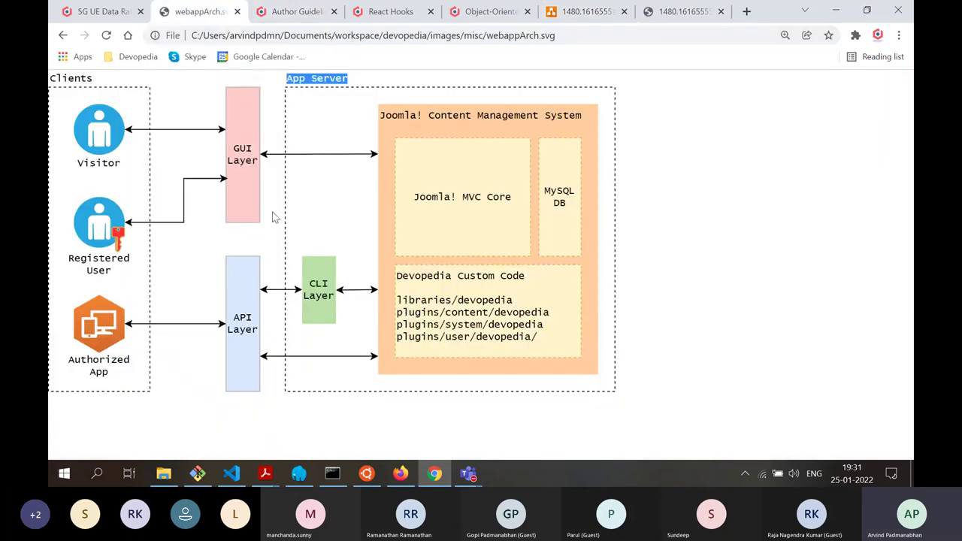
left_click(259, 12)
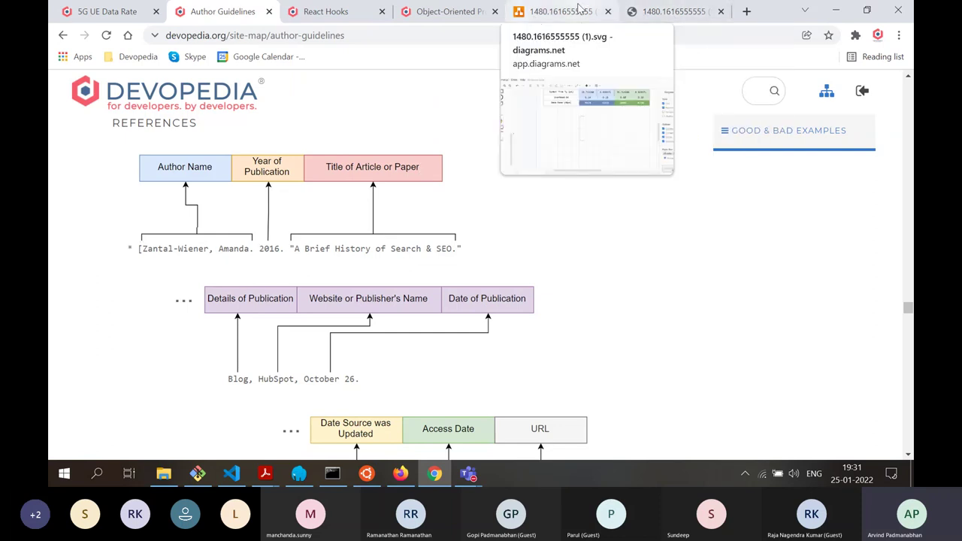
left_click(579, 10)
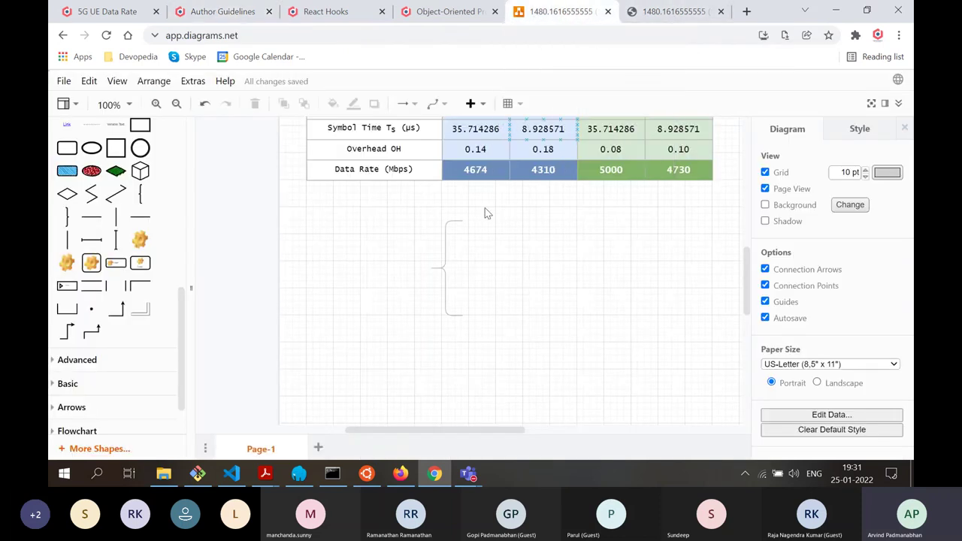
left_click(225, 13)
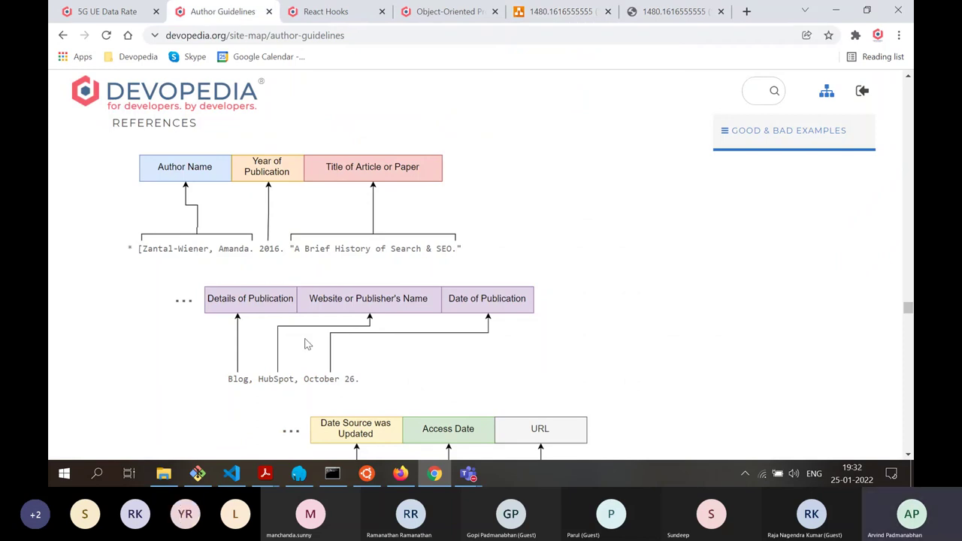
double_click(156, 249)
scroll(364, 283, "down", 1)
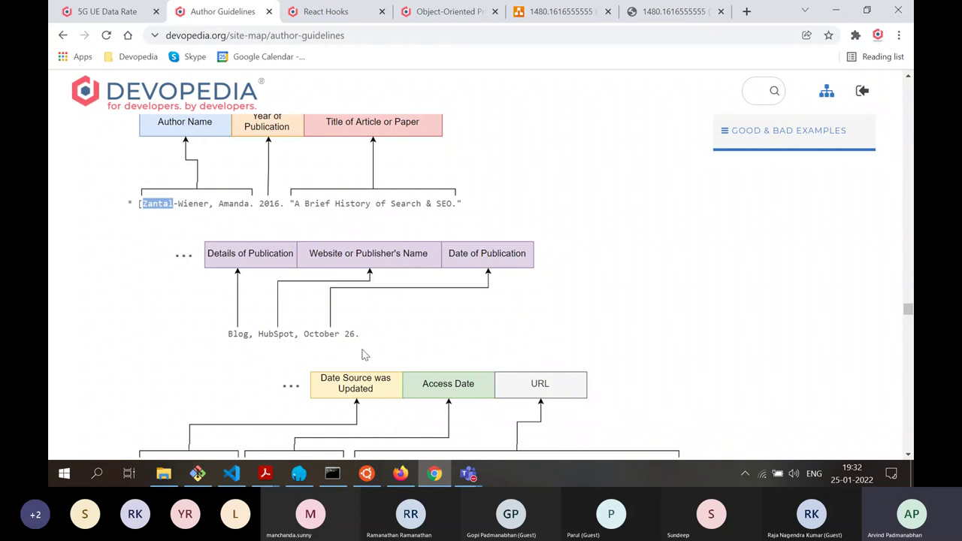
scroll(184, 235, "up", 1)
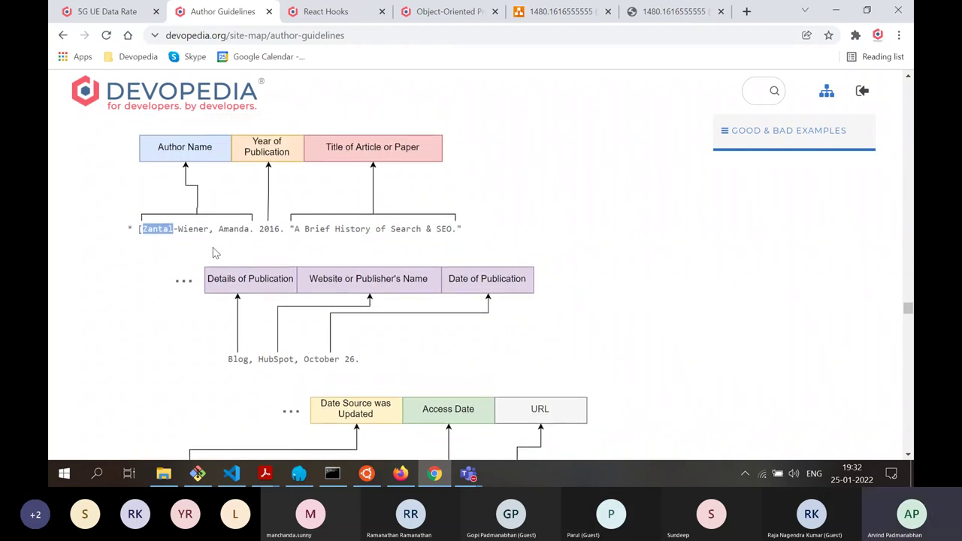
Examine the monospaced citation text under the Author Name, Year of Publication and Title boxes by highlighting parts of it
left_click(145, 230)
left_click_drag(143, 228, 543, 277)
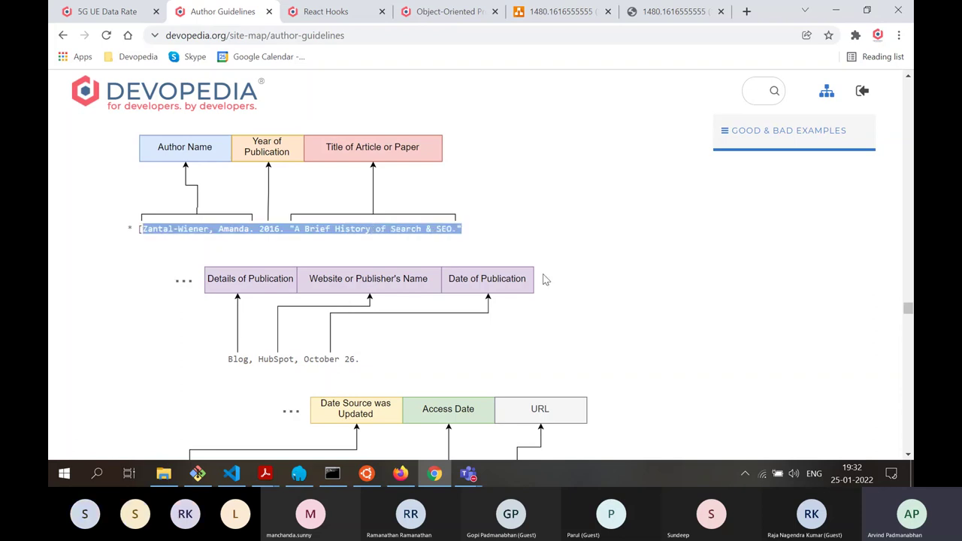
scroll(543, 277, "up", 1)
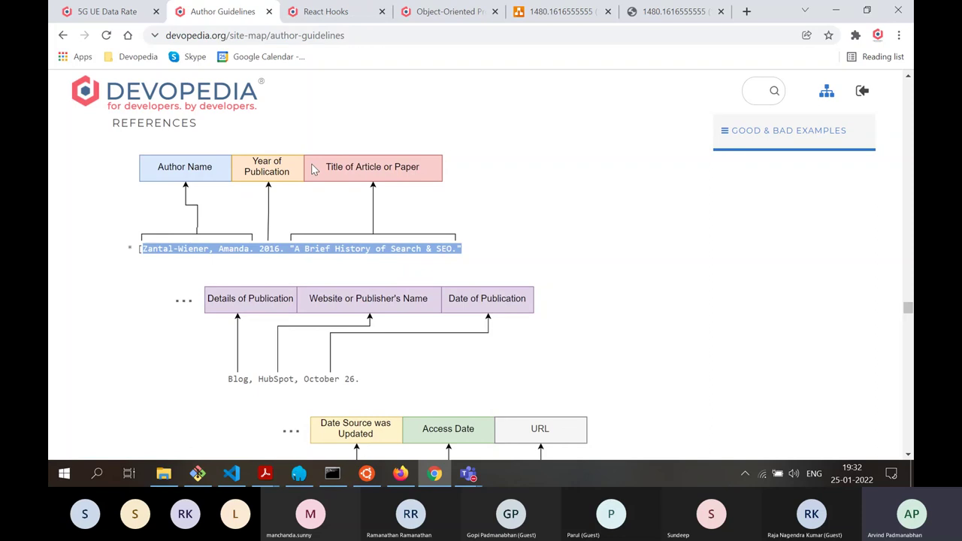
left_click(203, 264)
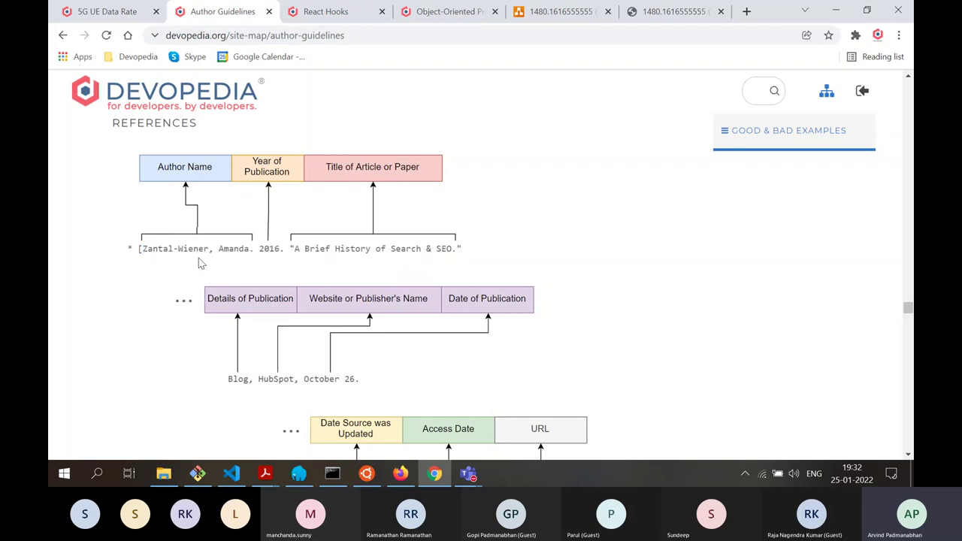
triple_click(149, 252)
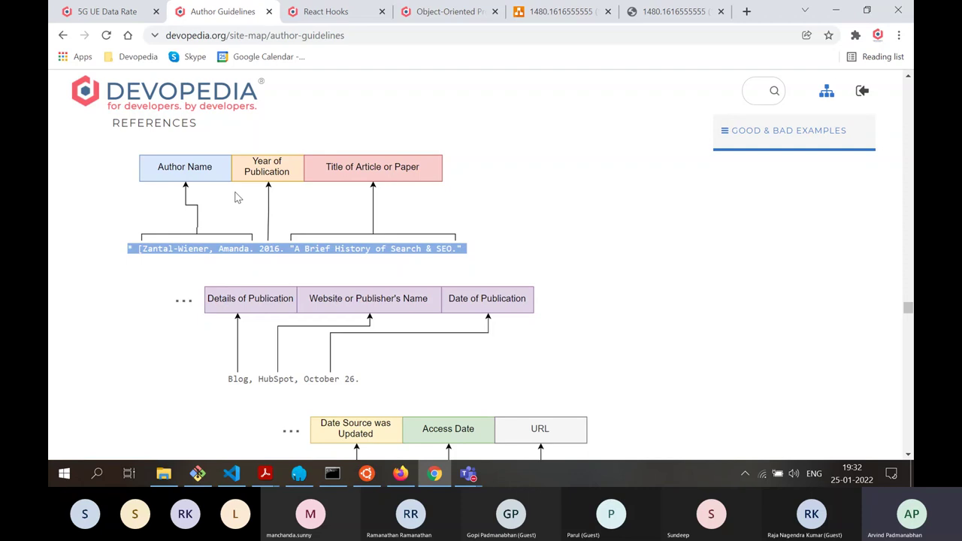
triple_click(193, 250)
triple_click(216, 248)
left_click(185, 248)
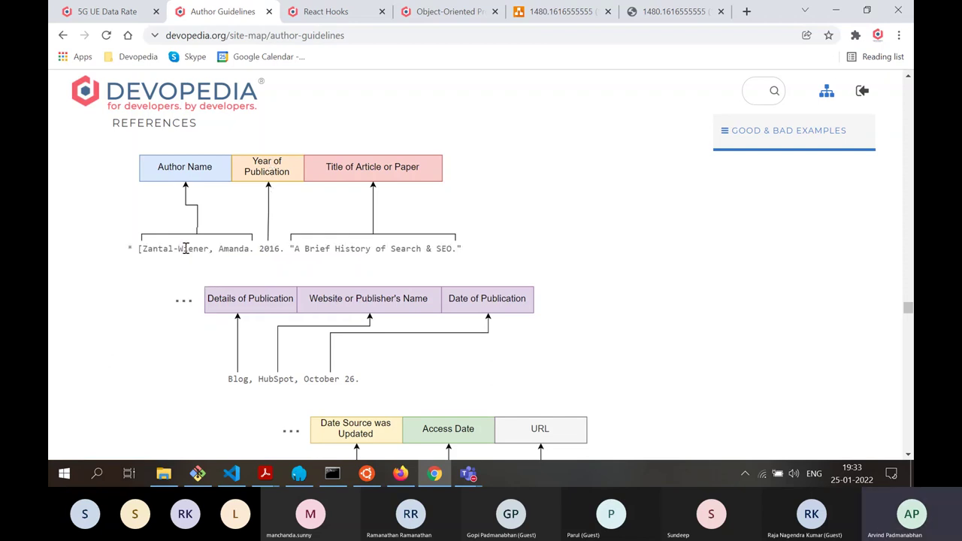
double_click(184, 249)
triple_click(150, 251)
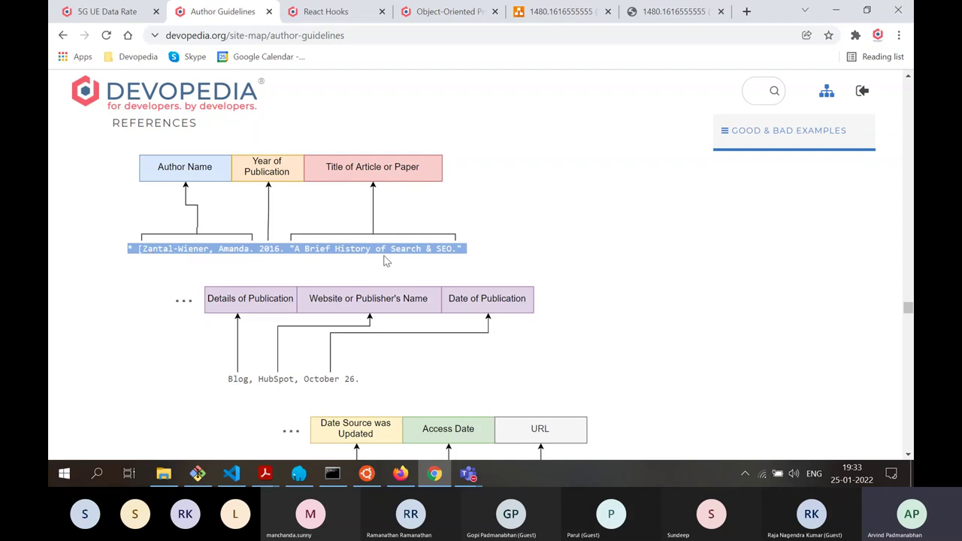
Return to the table diagram and view the available fonts for the 4310 cell in the Data Rate row
left_click(566, 19)
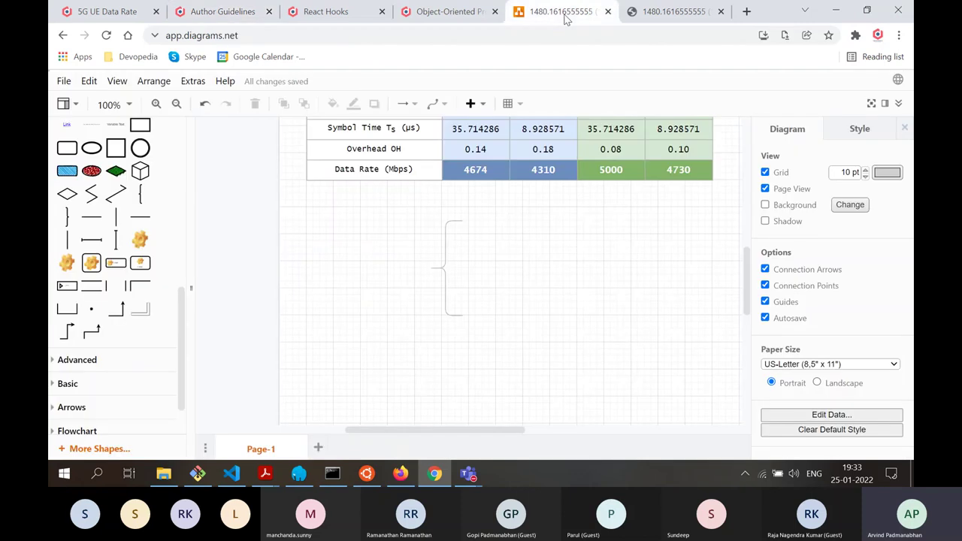
left_click(537, 171)
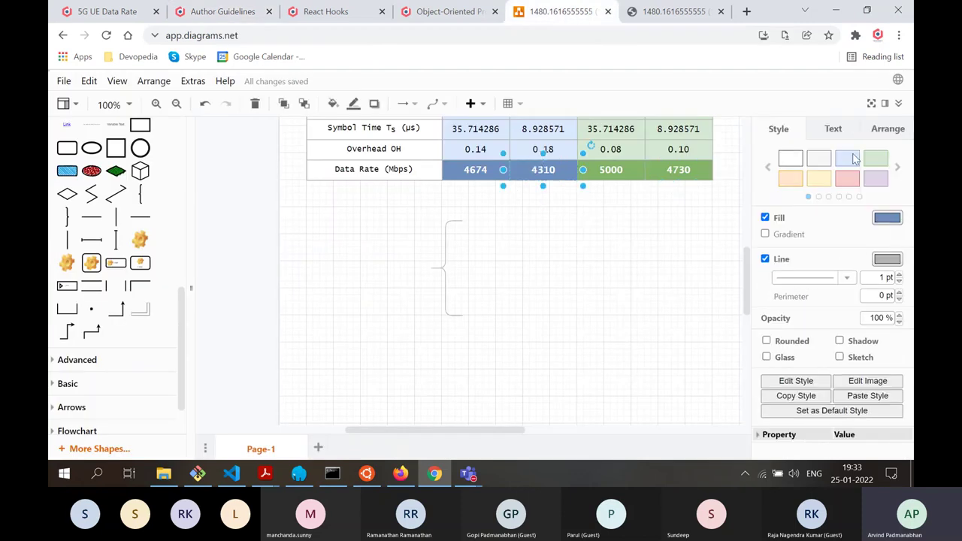
left_click(834, 130)
left_click(797, 174)
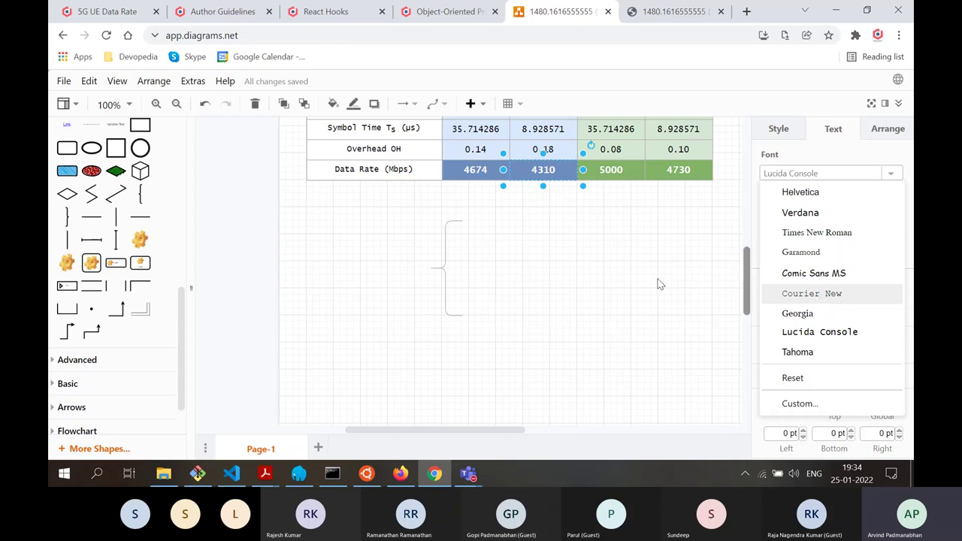
Delete the curly bracket below the table and close the Author Guidelines page
left_click(446, 256)
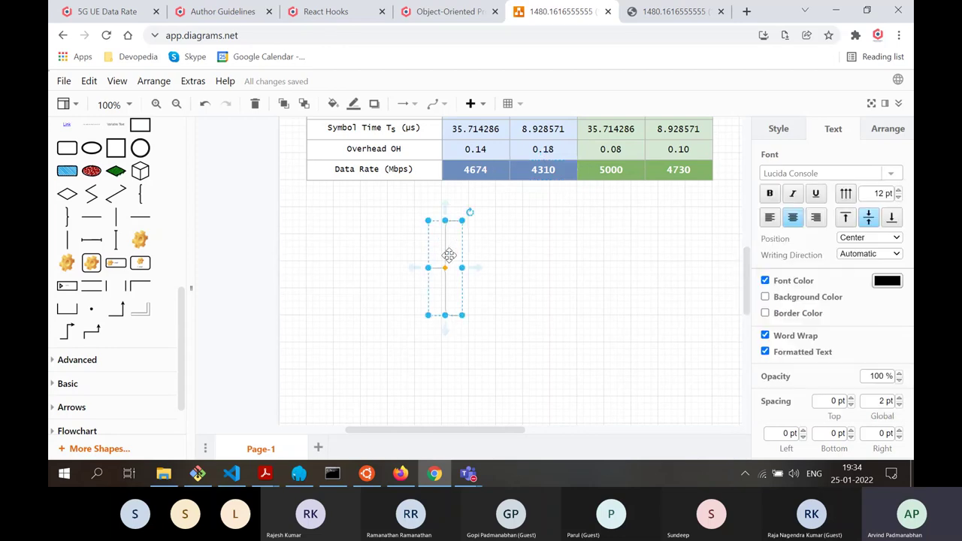
key("Delete")
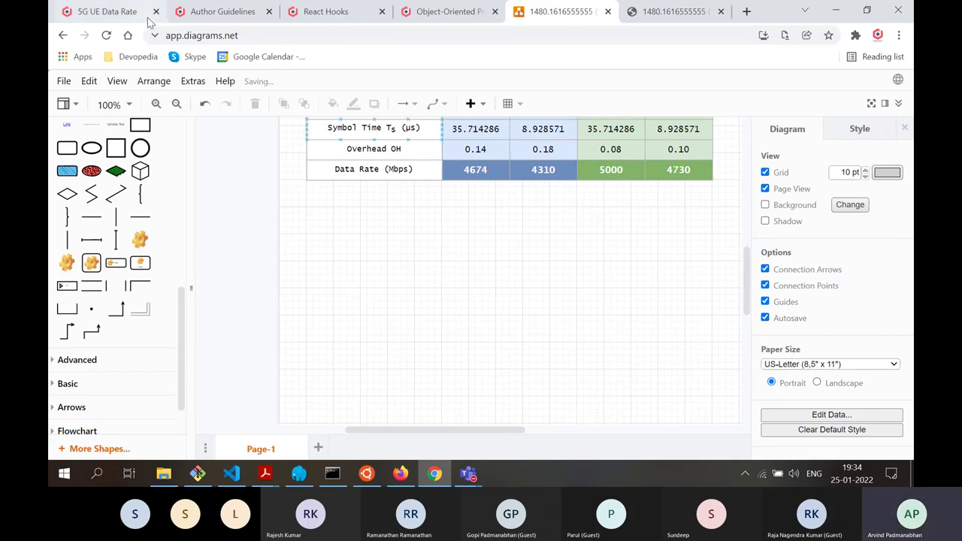
left_click(221, 11)
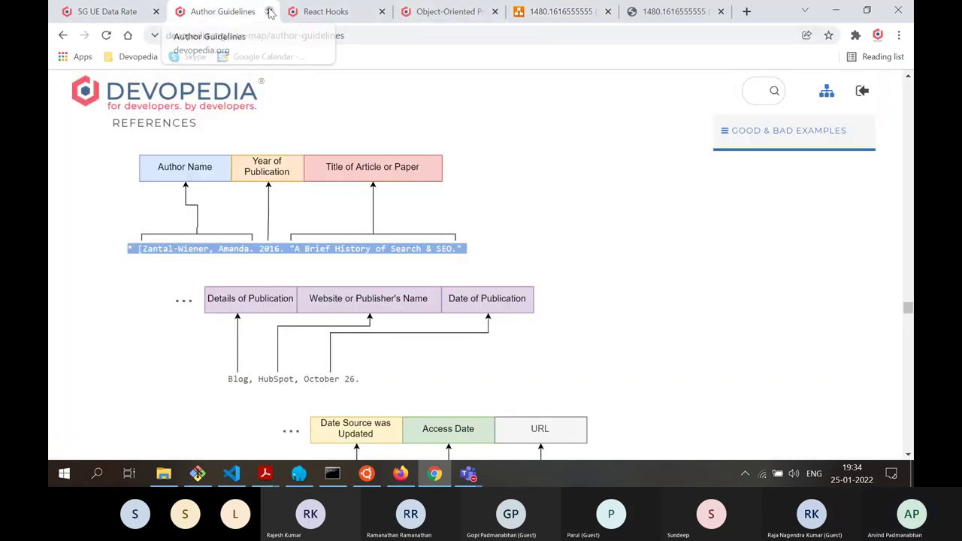
left_click(268, 11)
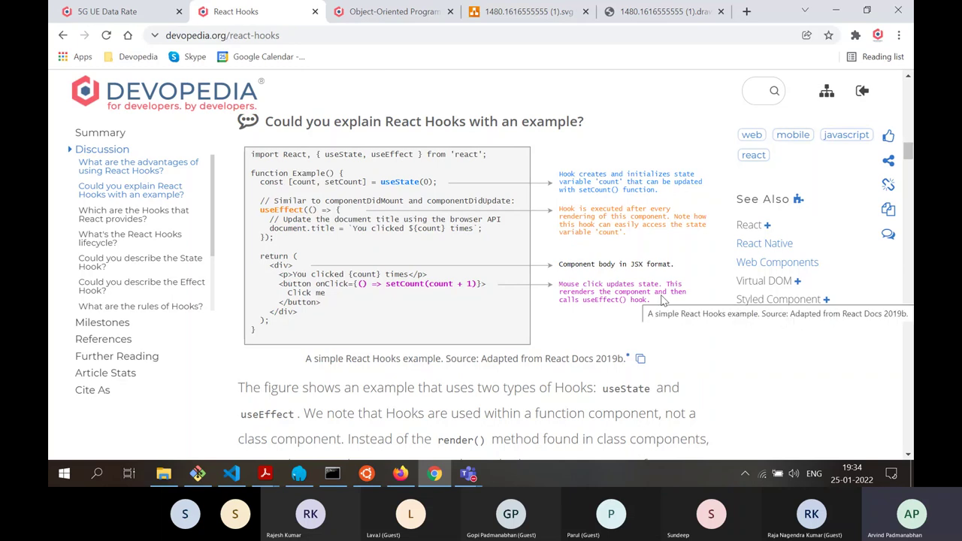
Open the React Hooks example figure on its own page and save it to Downloads as 4416.1642402450.svg
left_click(639, 360)
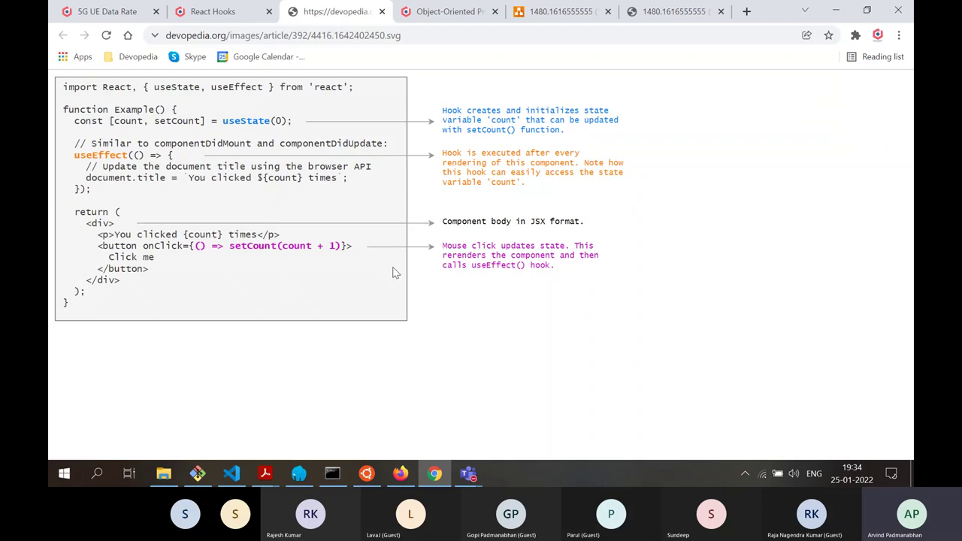
key("ctrl+s")
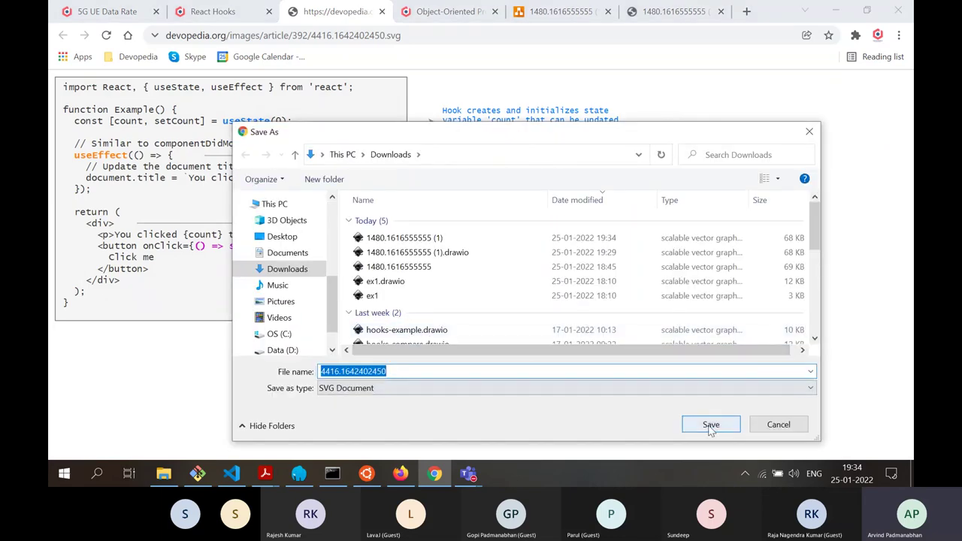
left_click(710, 425)
Return to the table diagram and delete everything on its canvas
left_click(555, 18)
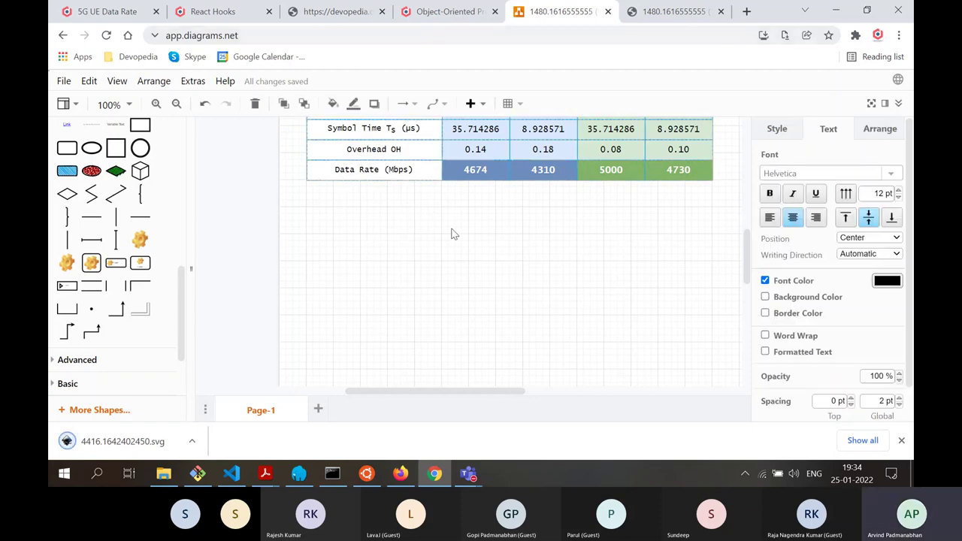
key("Delete")
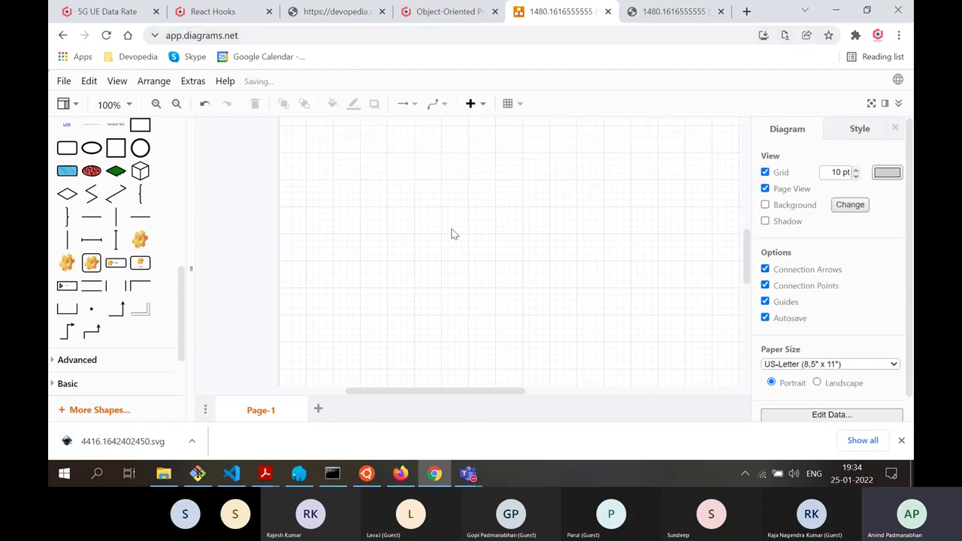
Open 1480.1616555555 (1) from the Downloads folder on the device and look over its canvas
left_click(60, 80)
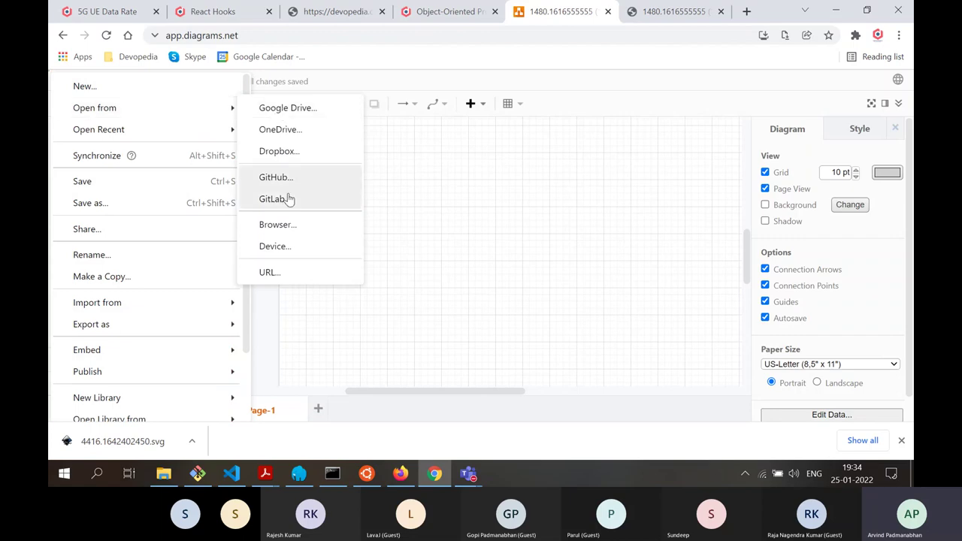
left_click(299, 248)
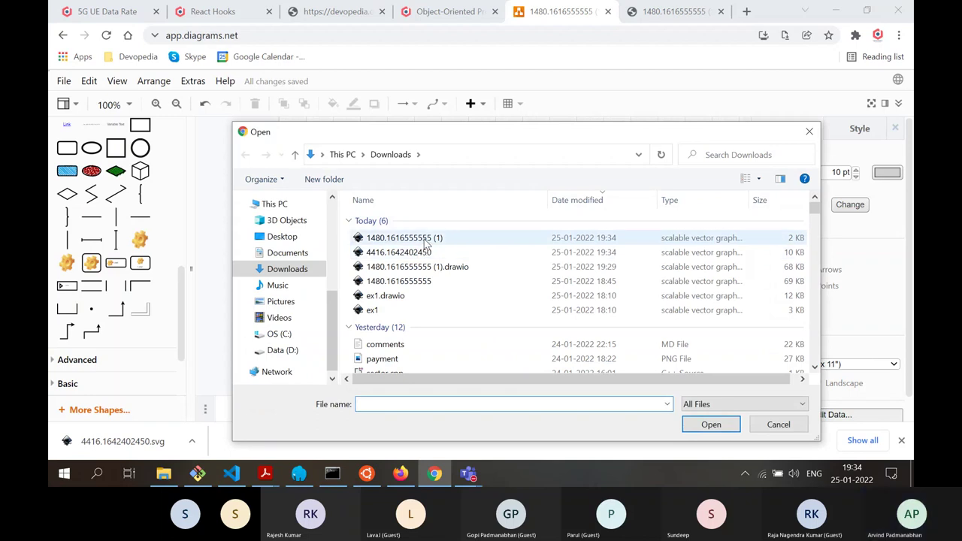
double_click(425, 241)
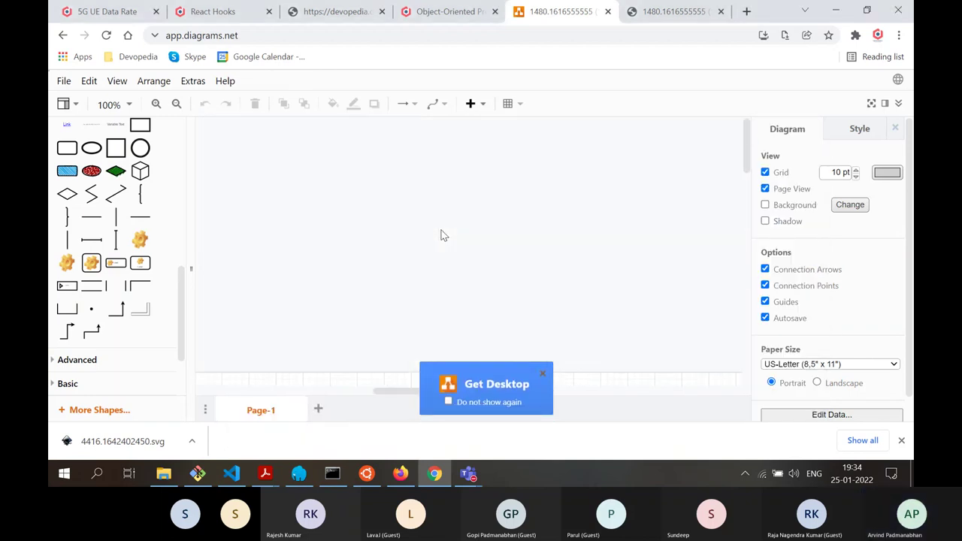
scroll(443, 235, "down", 5)
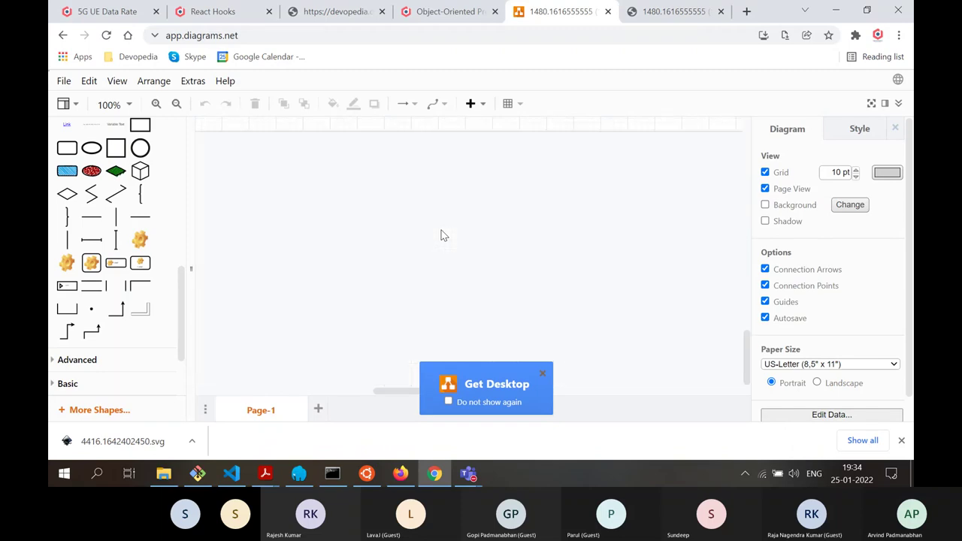
scroll(443, 235, "up", 5)
scroll(443, 235, "up", 3)
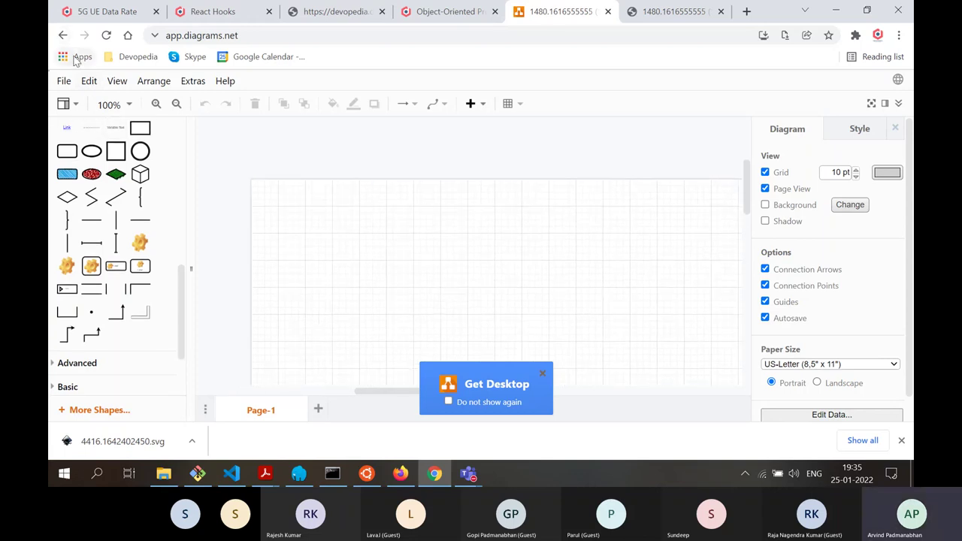
left_click(63, 82)
left_click(461, 217)
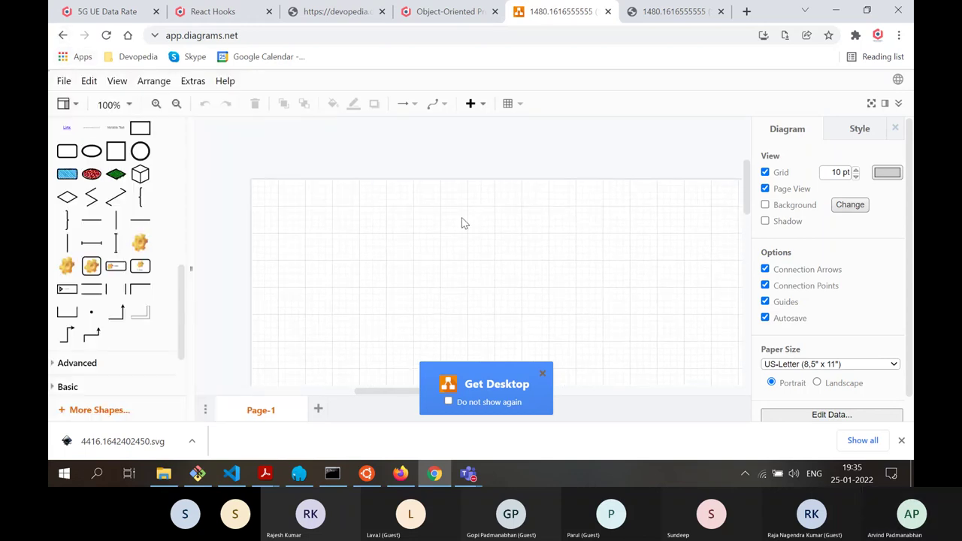
Close the exported 1480.1616555555 (1).drawio.svg page and check the React Hooks figure's file name in Downloads without saving another copy
left_click(673, 11)
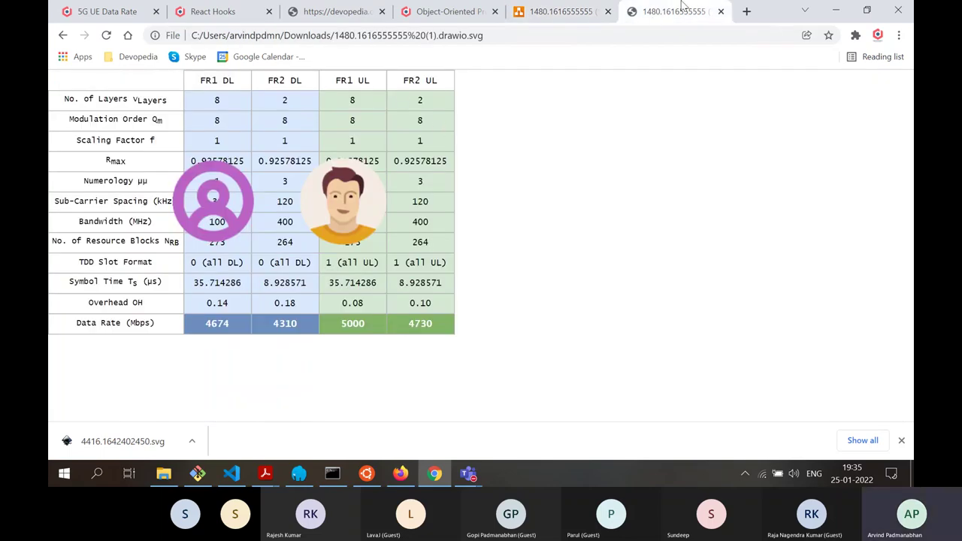
left_click(721, 11)
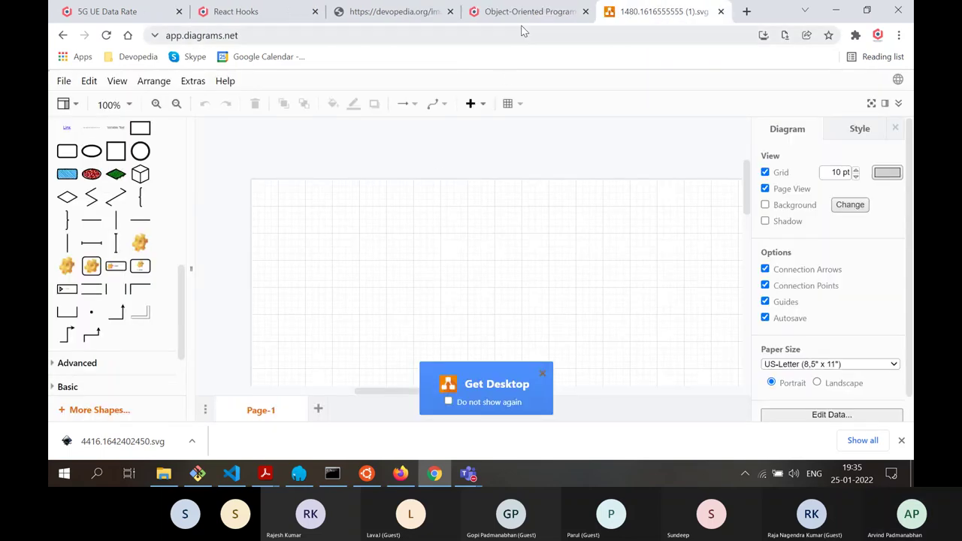
left_click(390, 12)
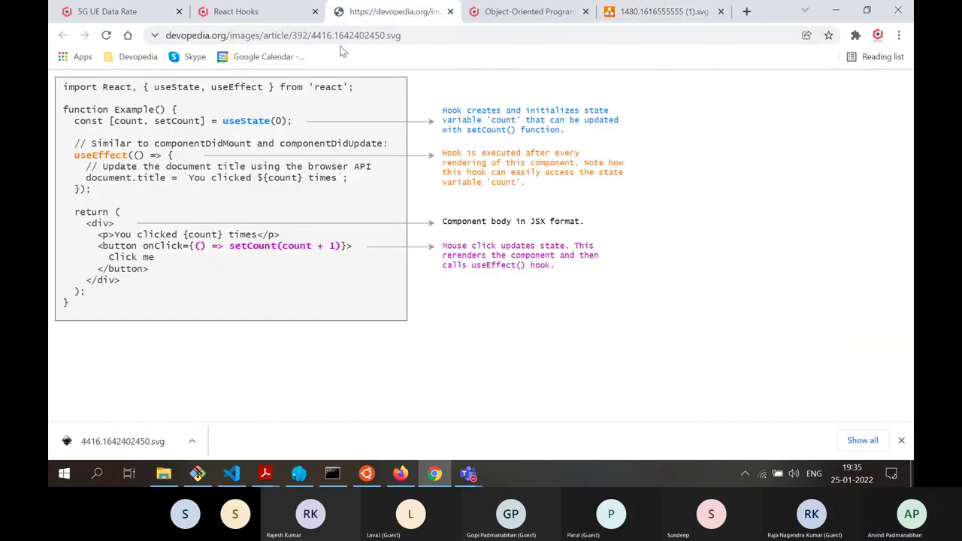
key("ctrl+s")
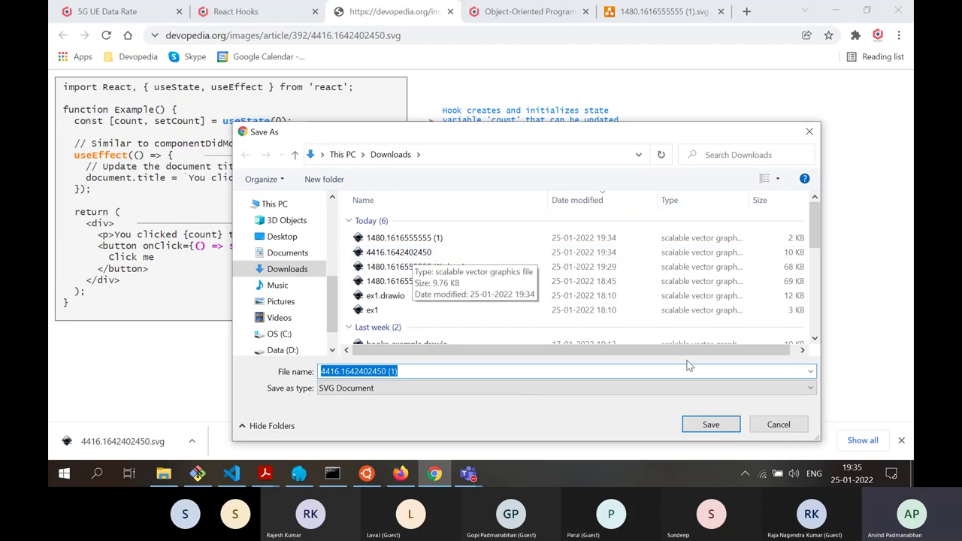
left_click(781, 424)
Open 4416.1642402450.svg from the device's Downloads folder in diagrams.net and dismiss the desktop app notice
left_click(641, 20)
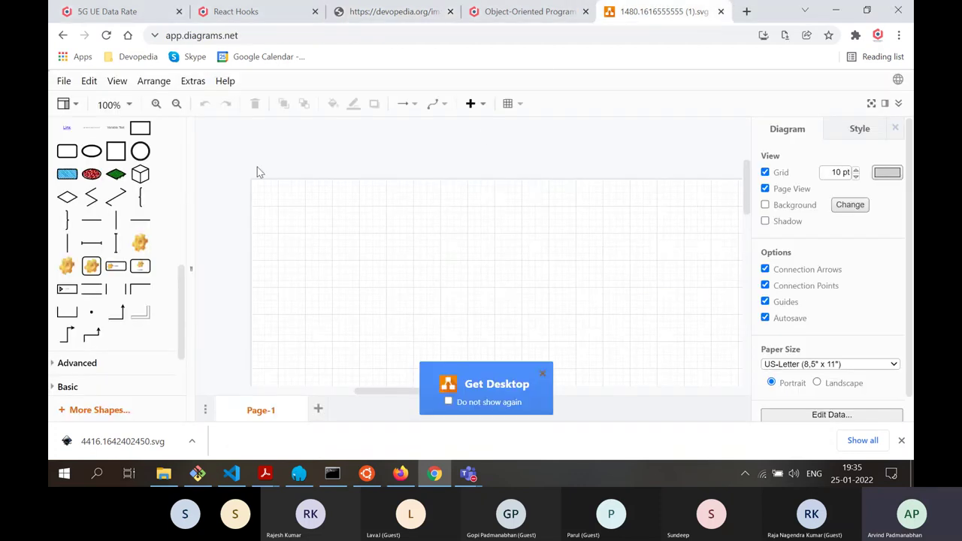
left_click(65, 80)
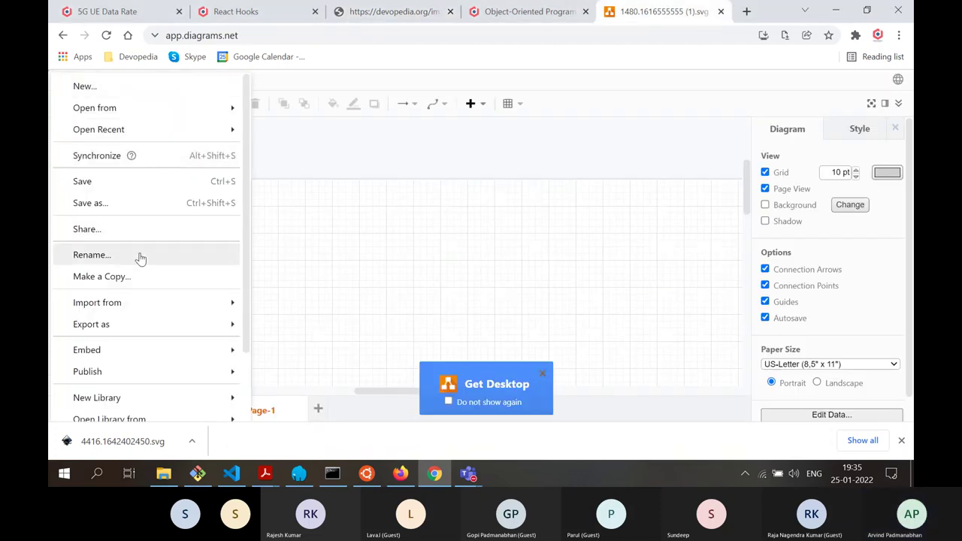
mouse_move(193, 112)
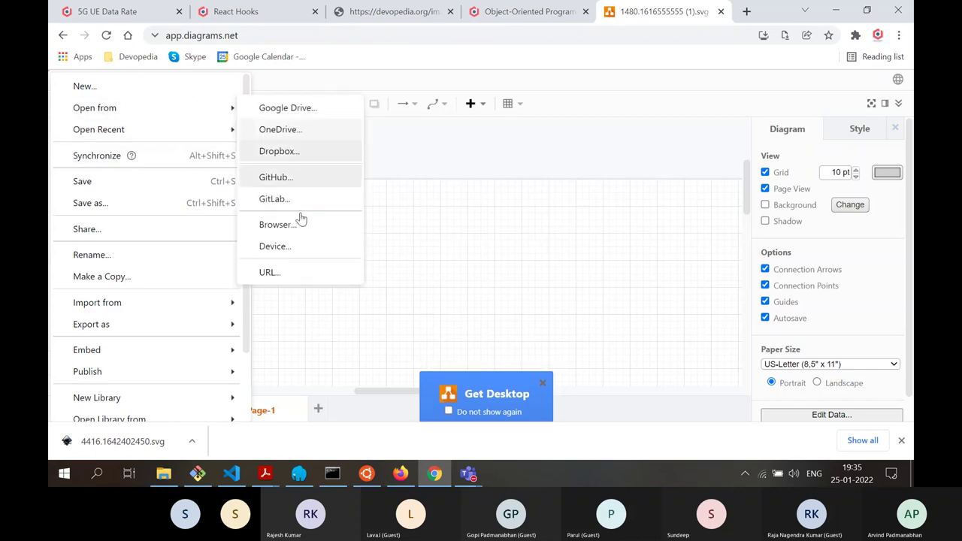
left_click(285, 249)
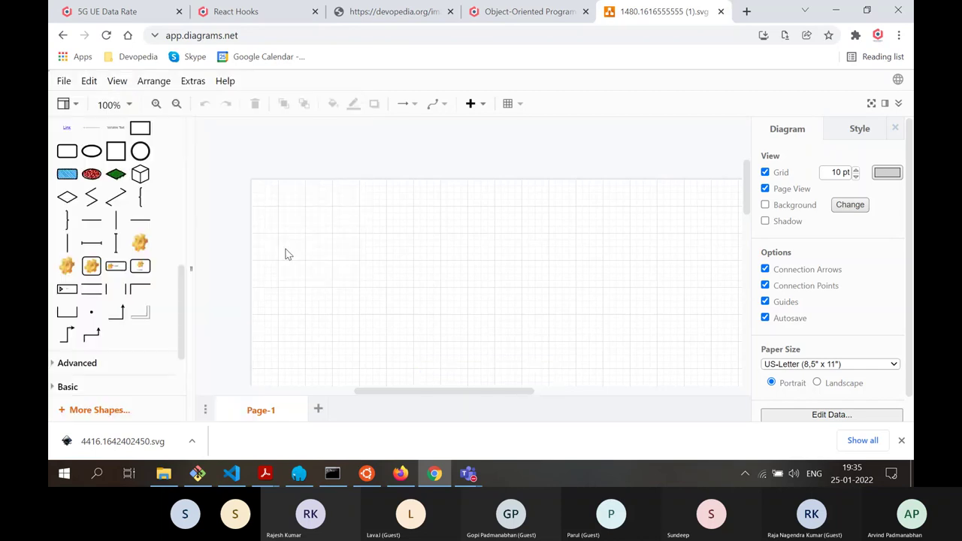
double_click(398, 252)
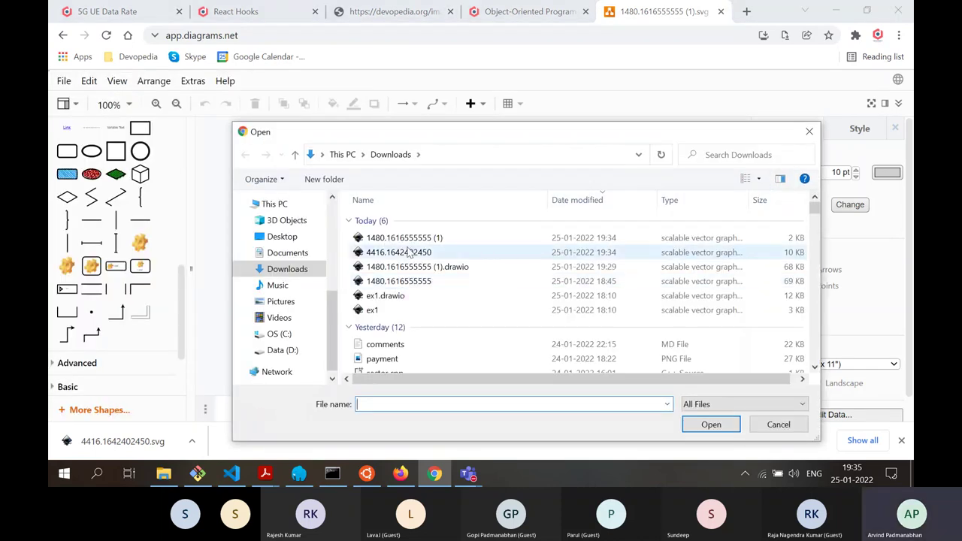
left_click_drag(755, 204, 754, 228)
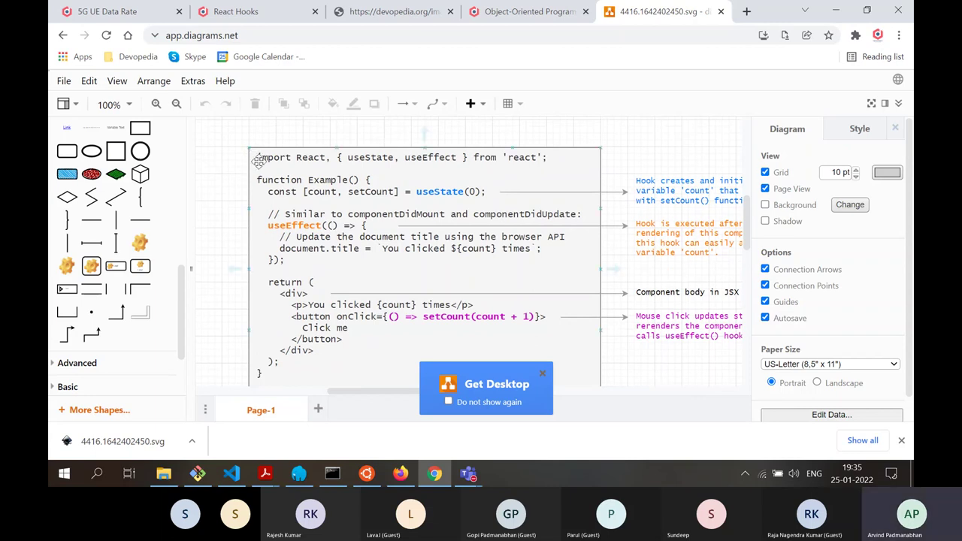
scroll(270, 192, "down", 1)
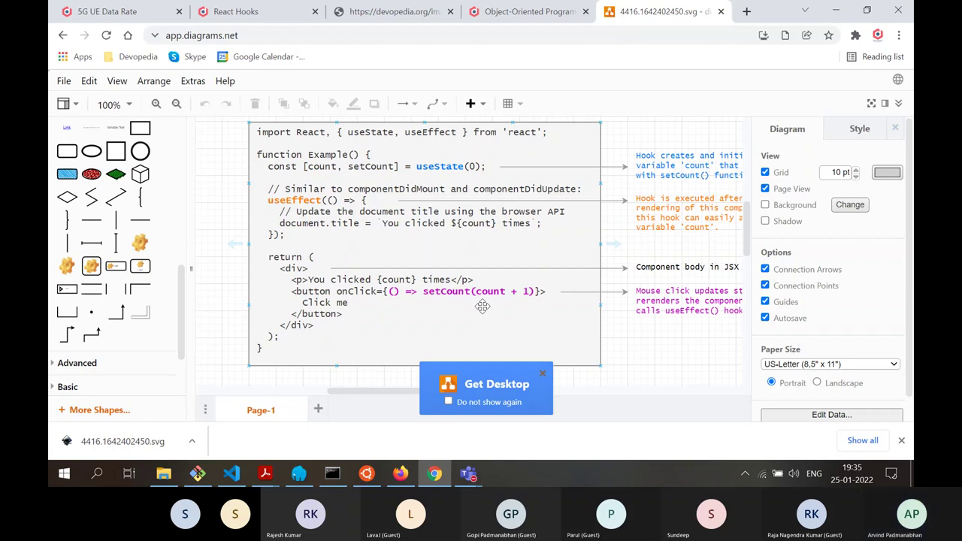
left_click(544, 376)
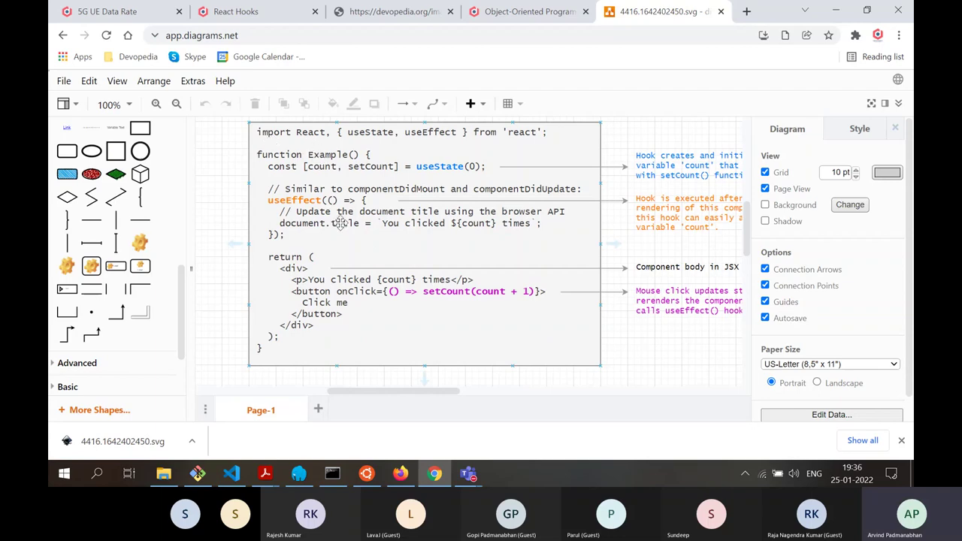
Switch to Visual Studio Code, hide its file explorer, enlarge the text and examine the code formatting in test_cli_acronyms.py
left_click(232, 473)
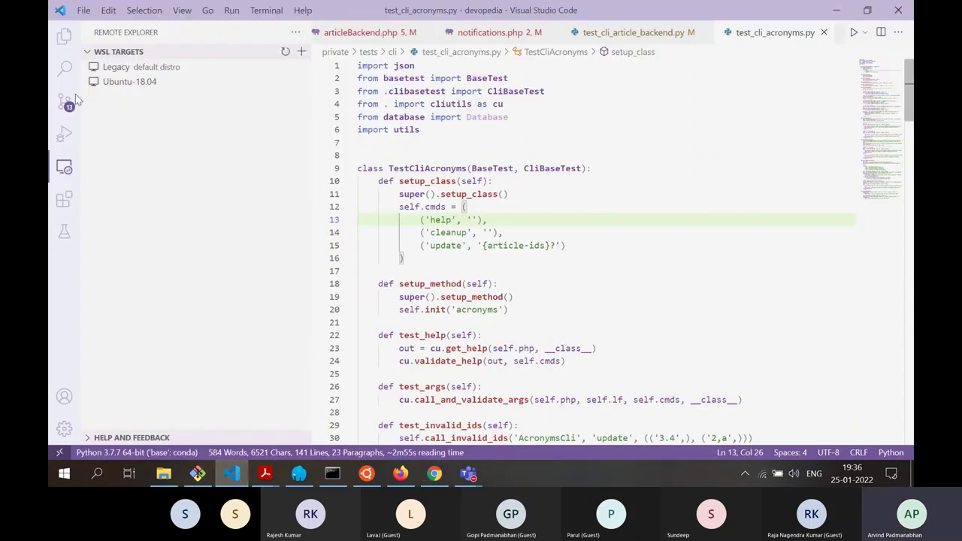
left_click(64, 36)
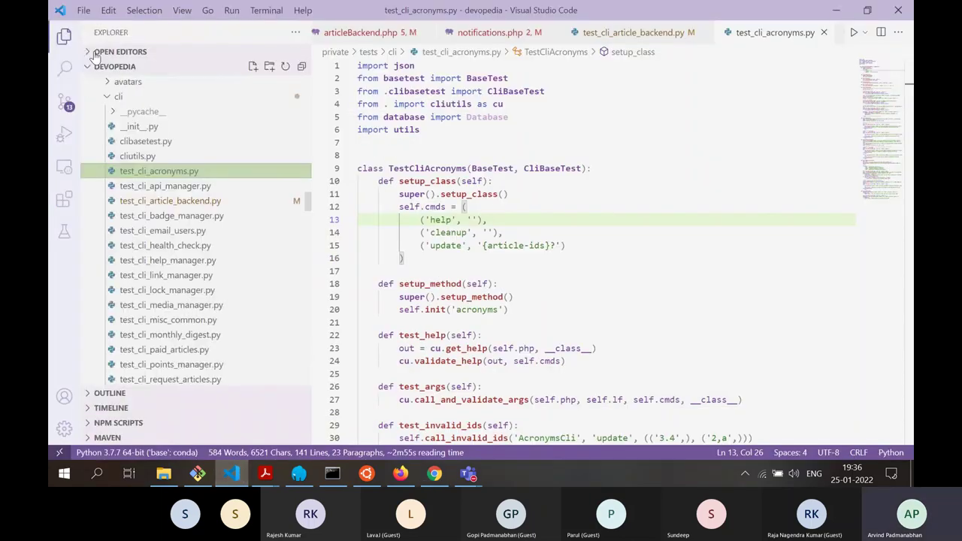
left_click(64, 36)
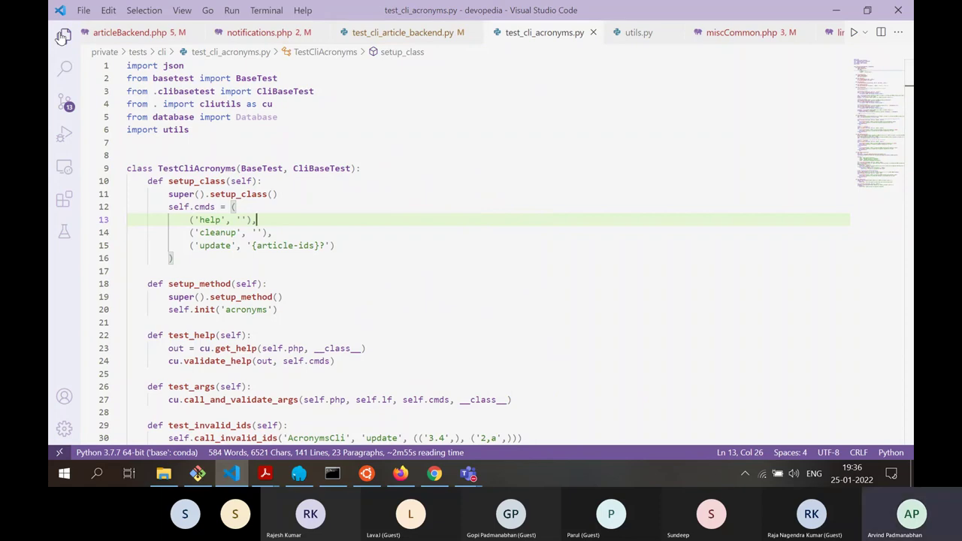
key("ctrl+equal")
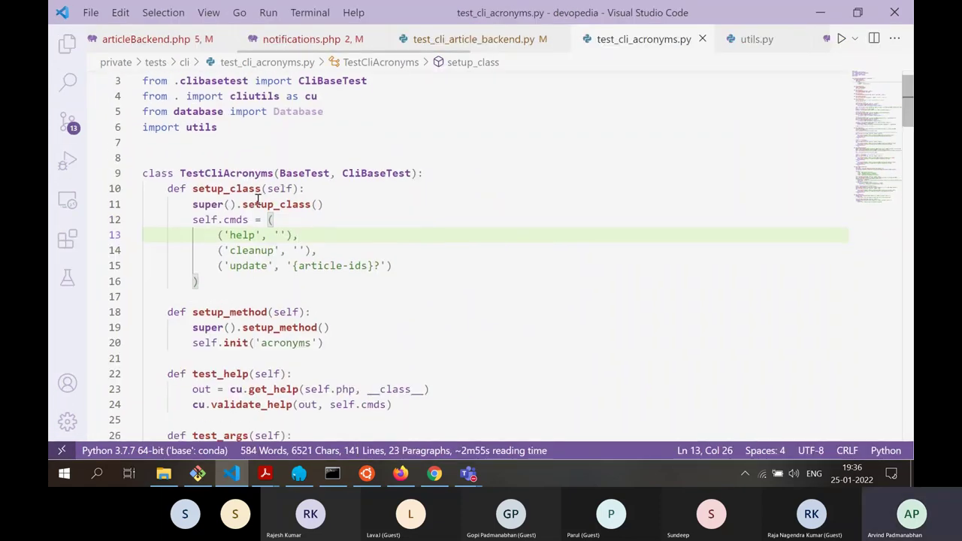
scroll(278, 218, "down", 3)
scroll(255, 184, "up", 4)
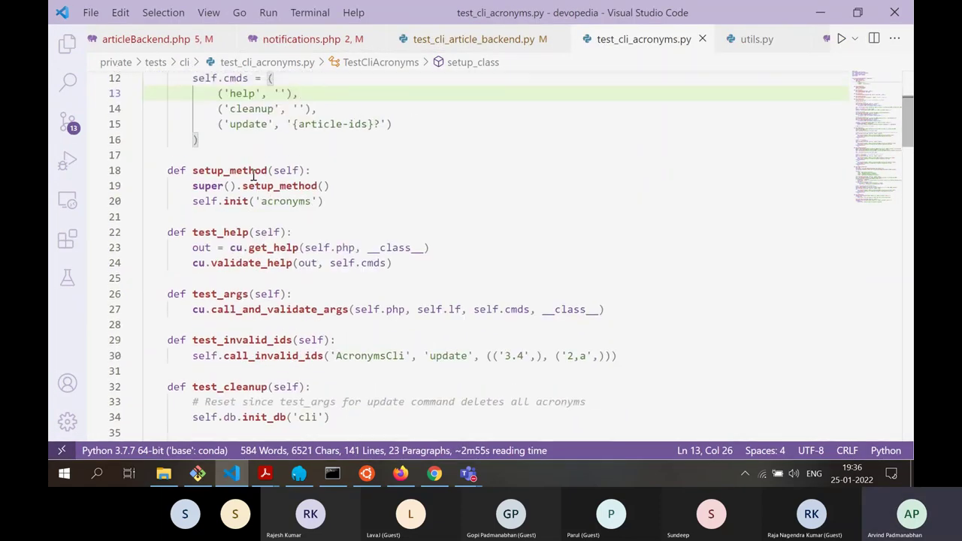
scroll(313, 325, "down", 3)
scroll(253, 275, "down", 2)
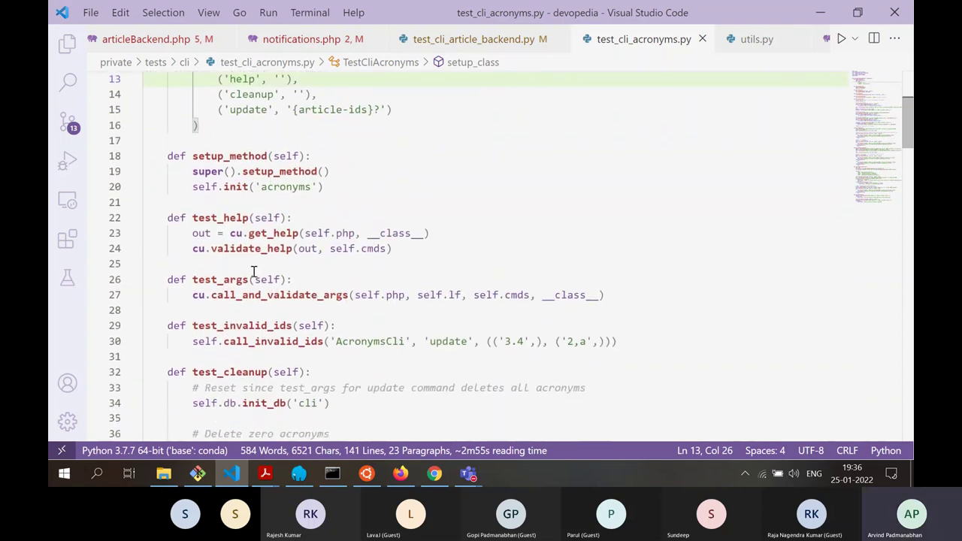
scroll(361, 296, "up", 3)
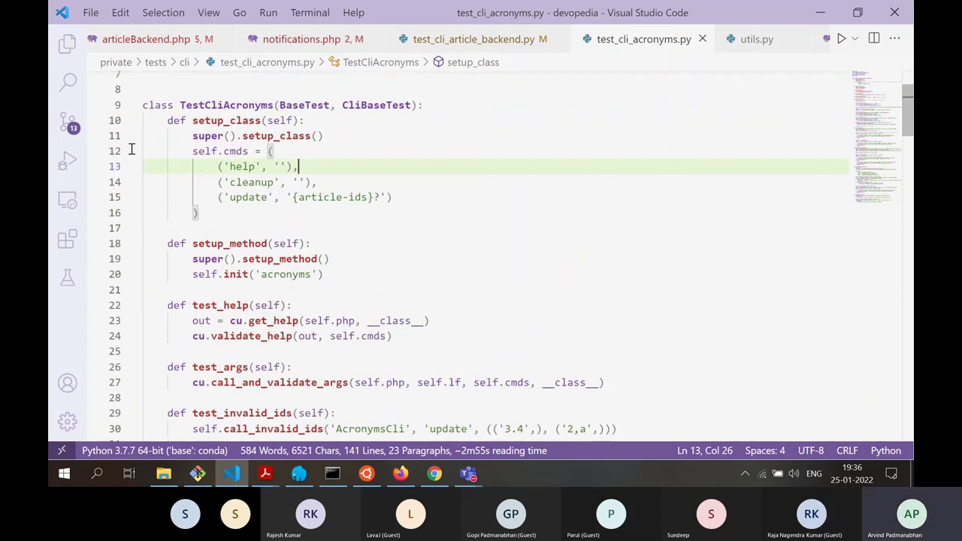
scroll(322, 188, "up", 2)
Return to the React Hooks figure and check the text settings of the blue annotation and the full row of notes
key("alt+Tab")
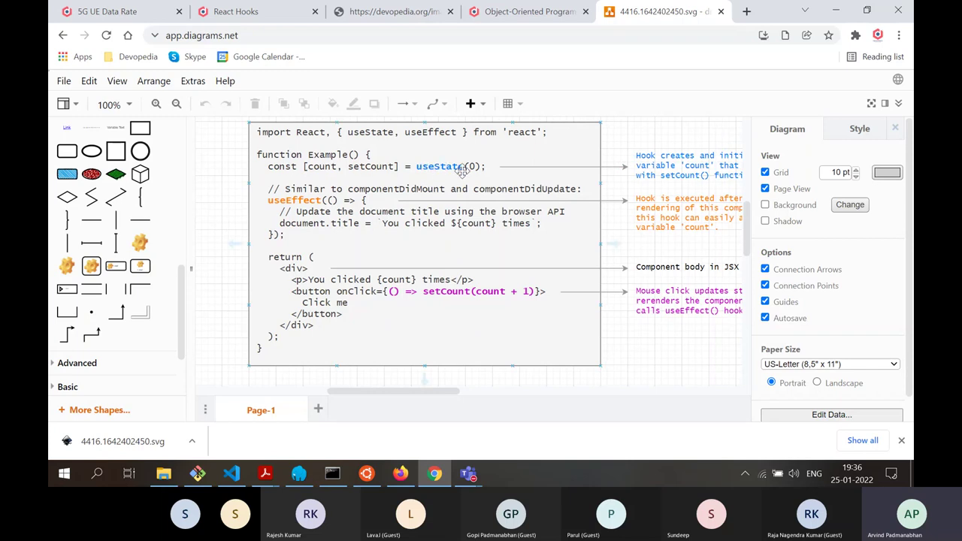
left_click(670, 160)
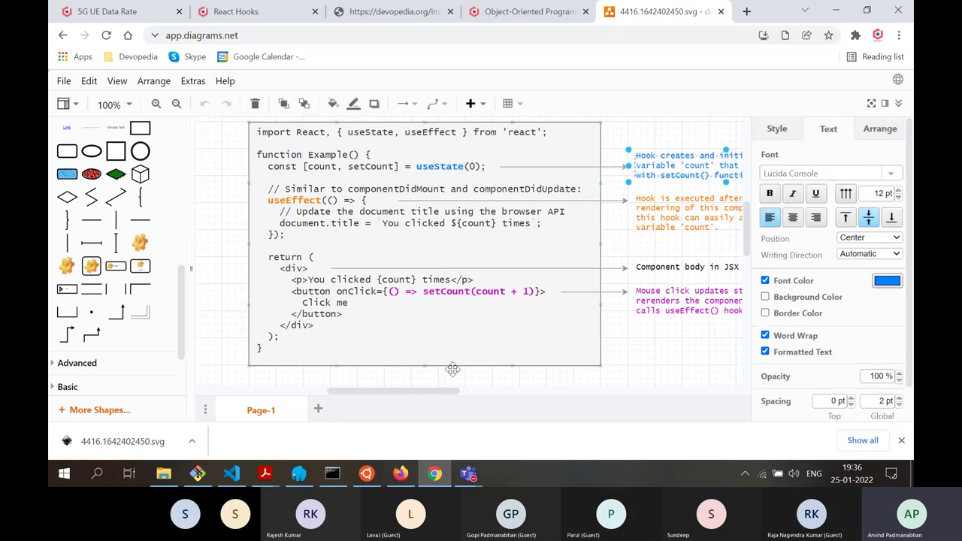
left_click_drag(432, 394, 453, 396)
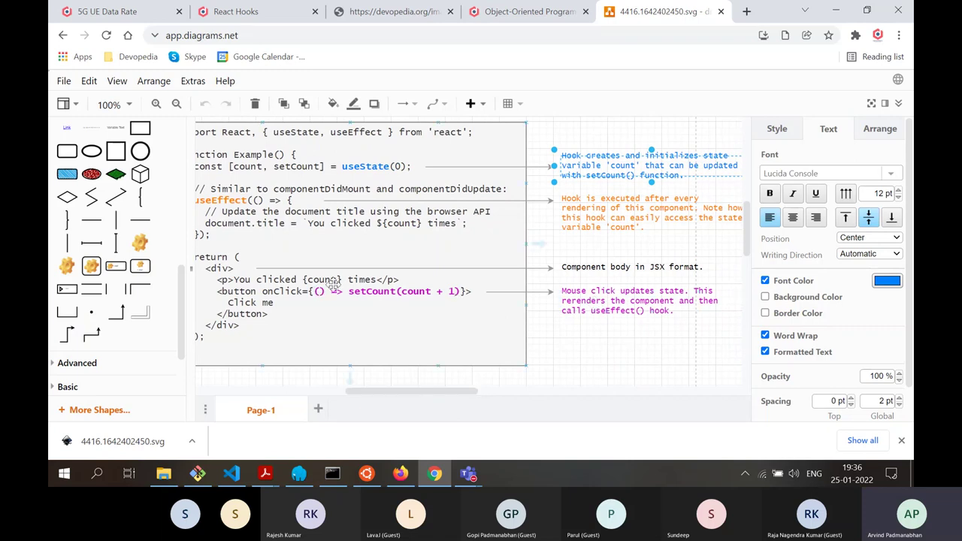
mouse_move(454, 395)
left_mouse_down()
mouse_move(419, 399)
mouse_move(440, 401)
left_mouse_up()
Center the code box's text, restore its left alignment, and decline saving the changes to 4416.1642402450.svg
left_click(372, 160)
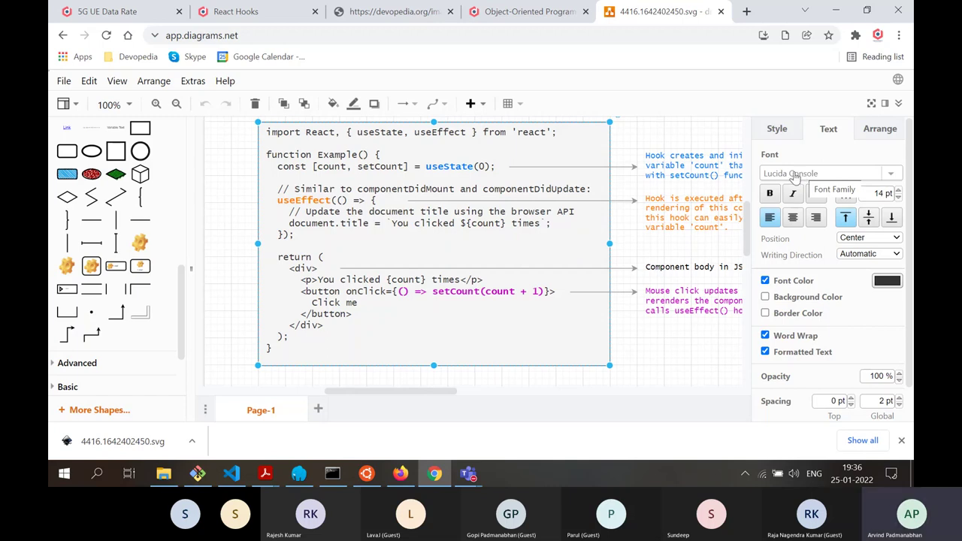
left_click(791, 218)
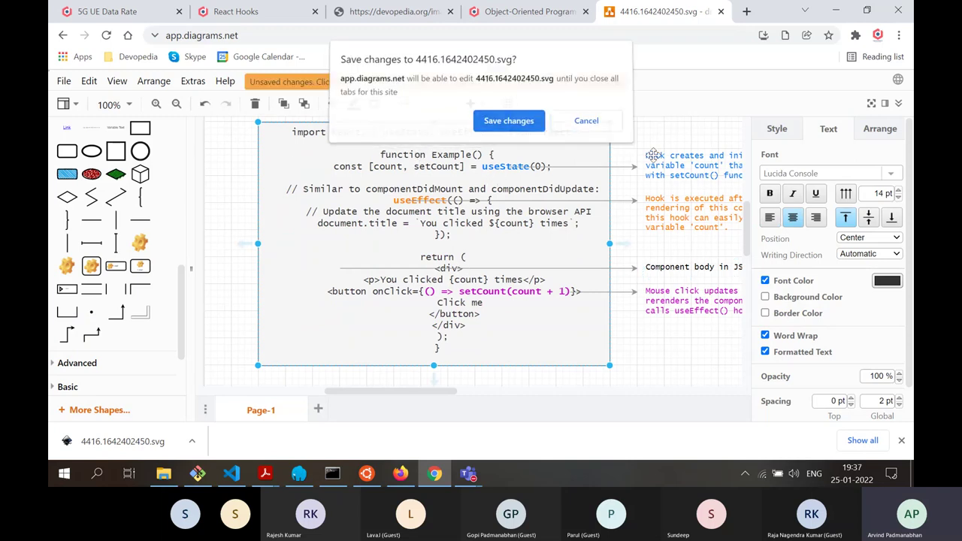
left_click(587, 128)
left_click(769, 218)
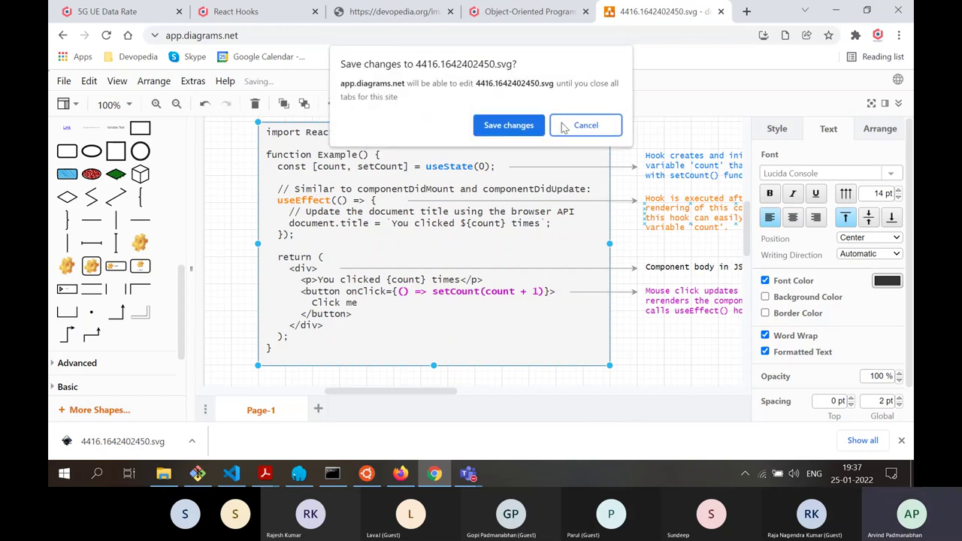
left_click(563, 127)
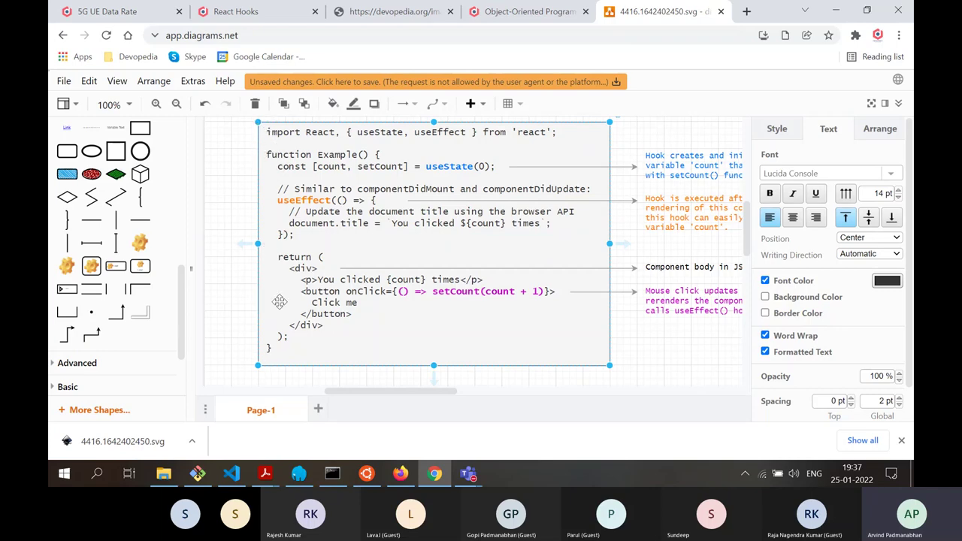
Set the code box's left text spacing to 5 pt and allow saving changes to 4416.1642402450.svg
scroll(872, 383, "down", 1)
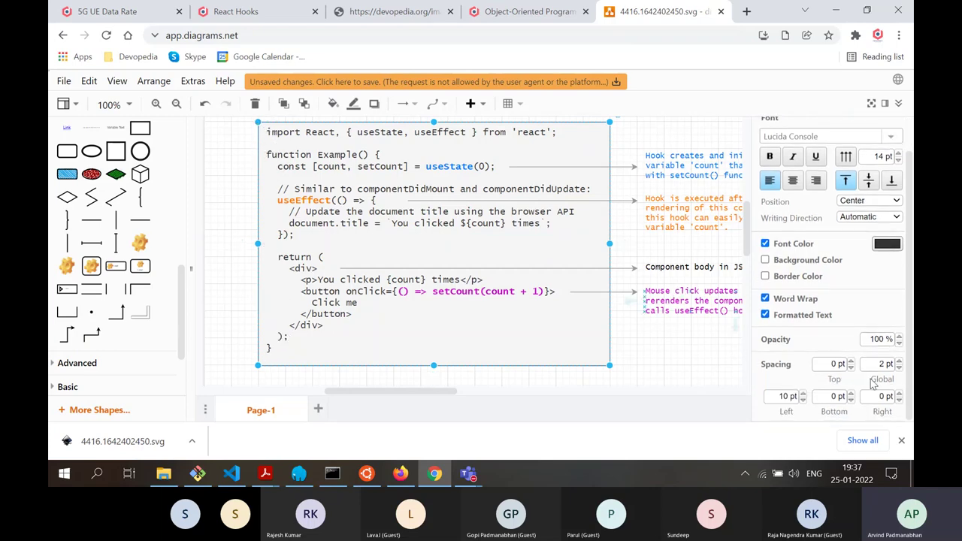
left_click(783, 396)
left_click(690, 380)
left_click(467, 335)
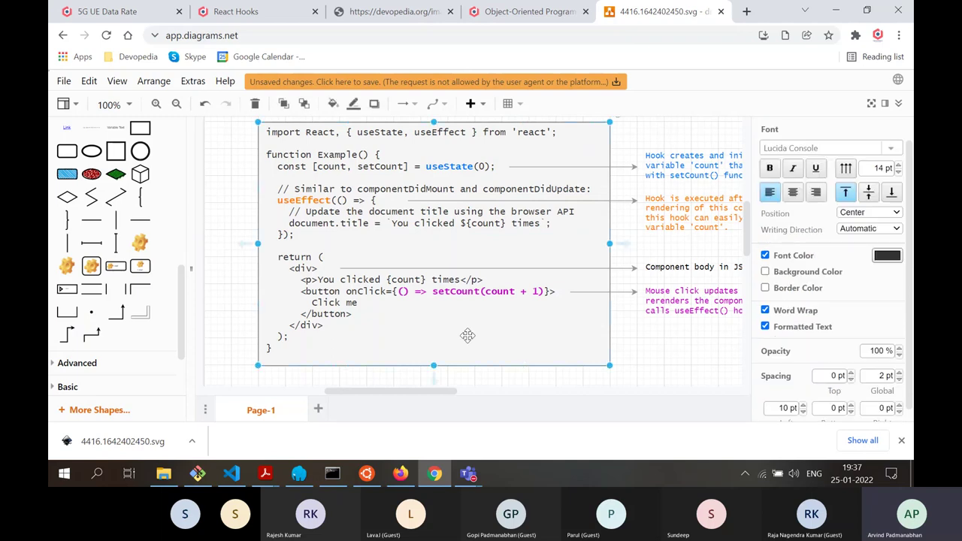
scroll(795, 399, "down", 1)
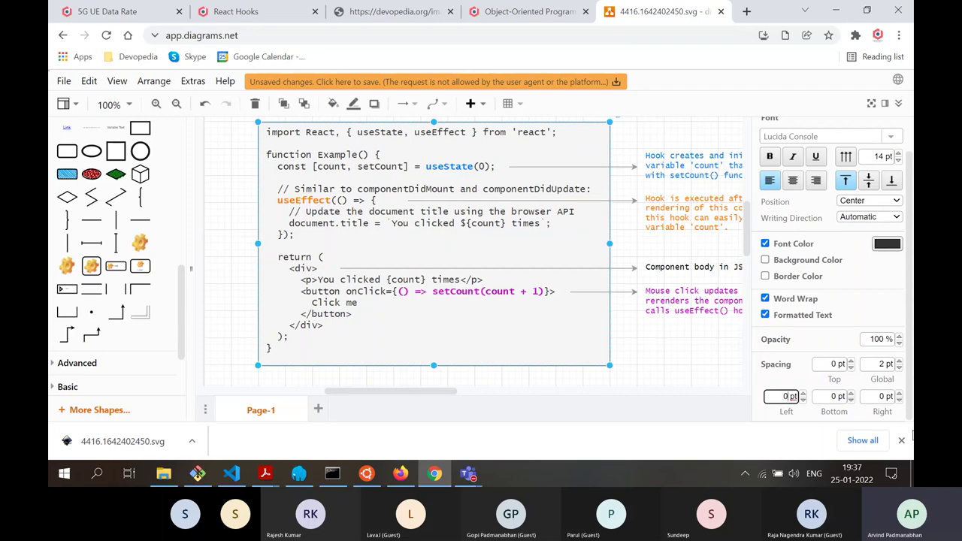
type("1")
type("5")
key("Return")
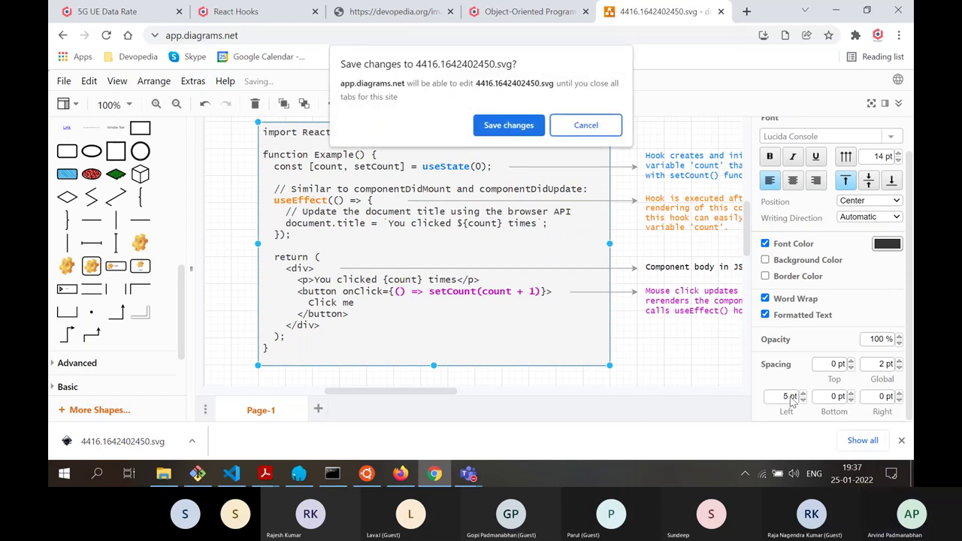
left_click(508, 125)
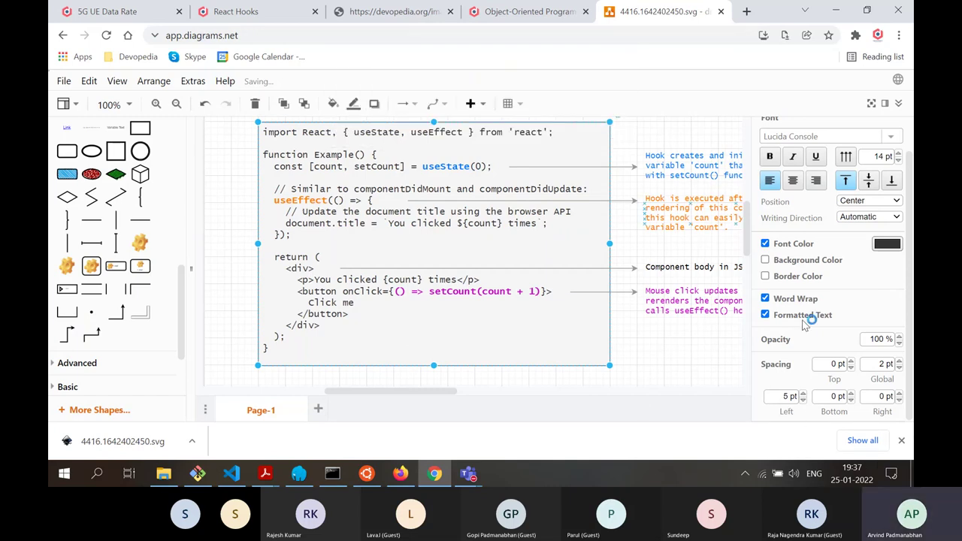
Set the code box's left text spacing to 10 pt
left_click(786, 396)
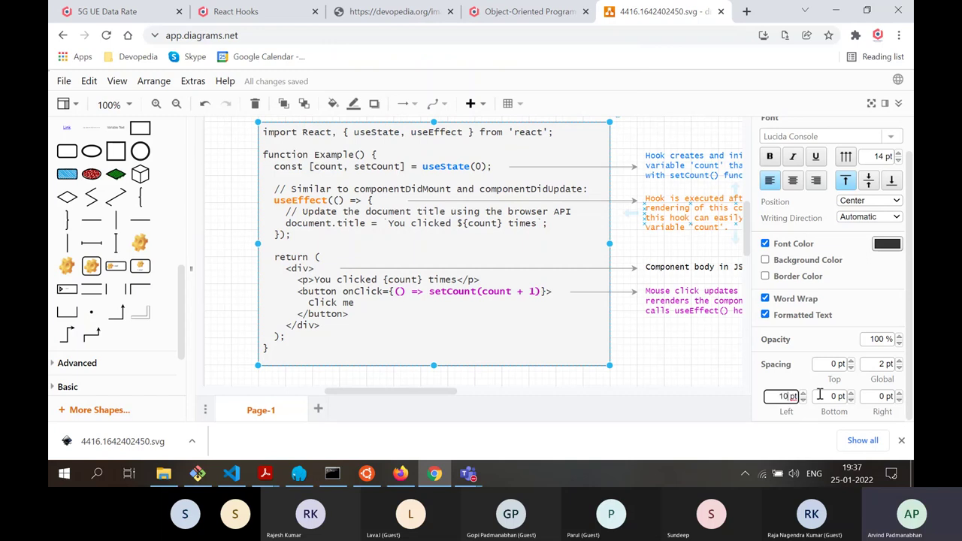
type("10")
key("Return")
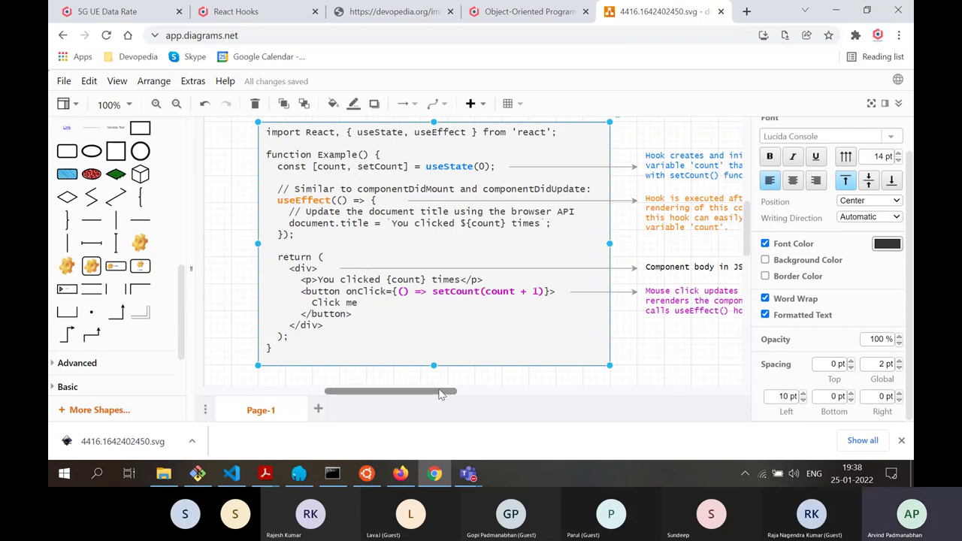
Pull the arrow pointing at the magenta mouse-click note away from the code box and delete it
left_click_drag(441, 395, 464, 393)
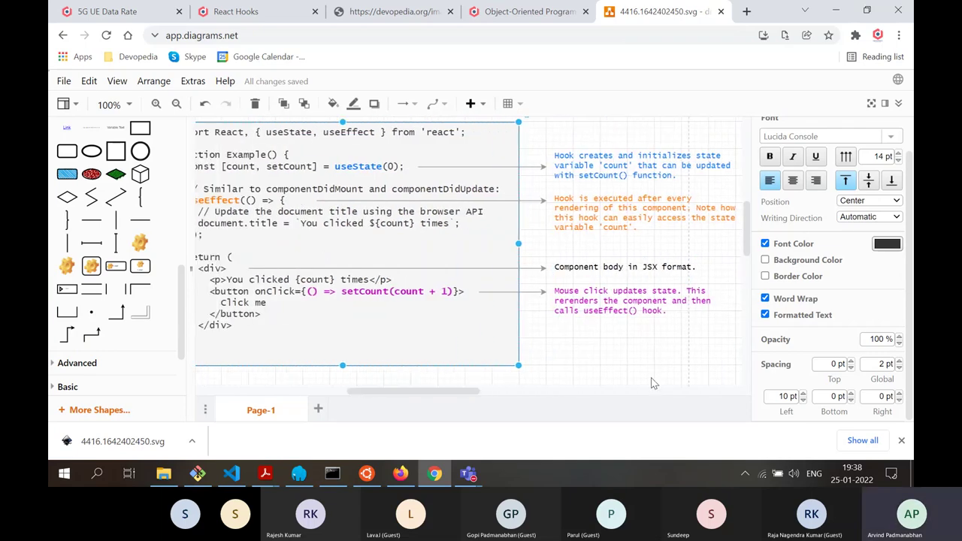
left_click(572, 350)
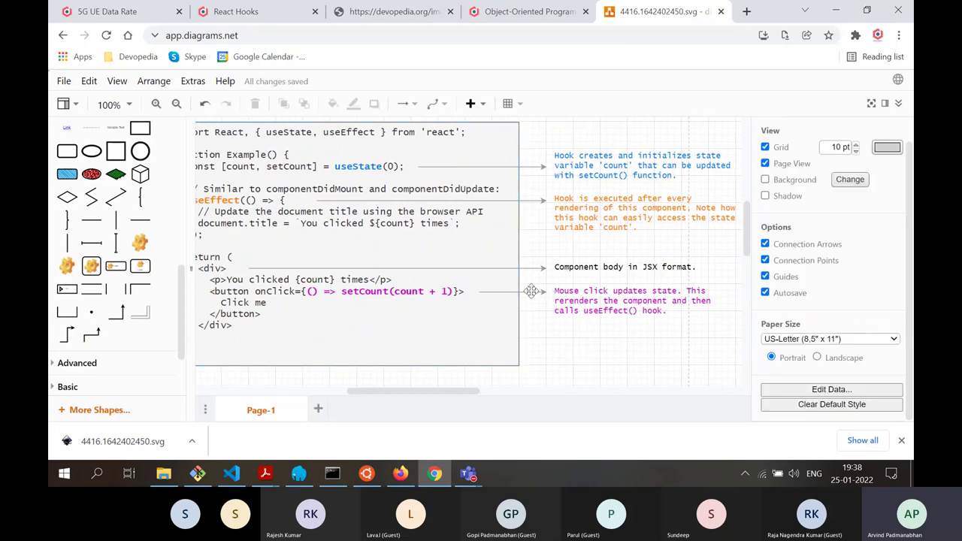
left_click(531, 292)
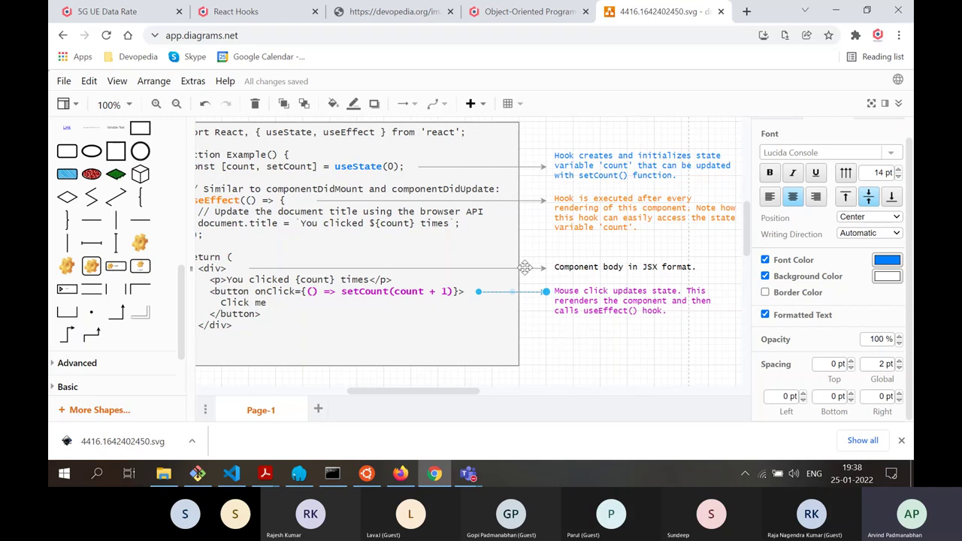
left_click_drag(531, 293, 614, 347)
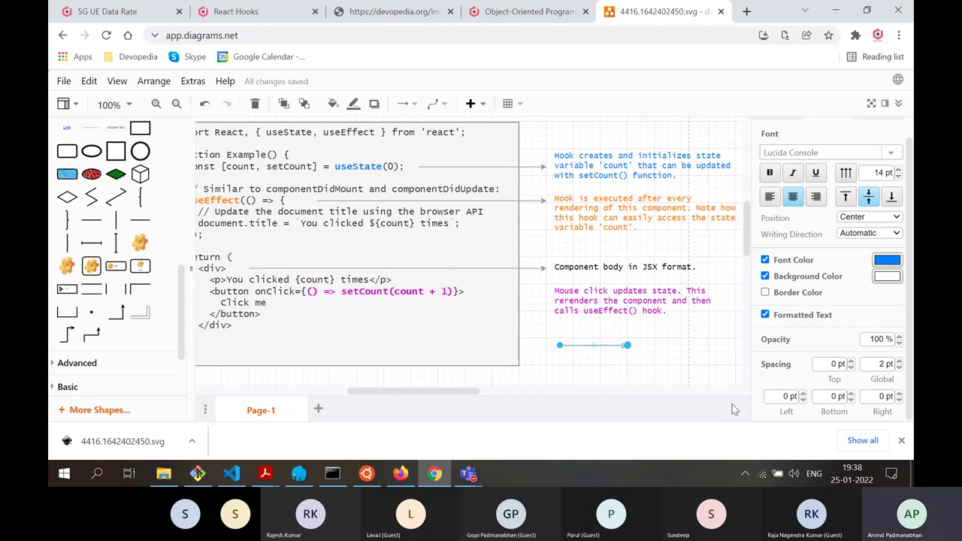
key("Delete")
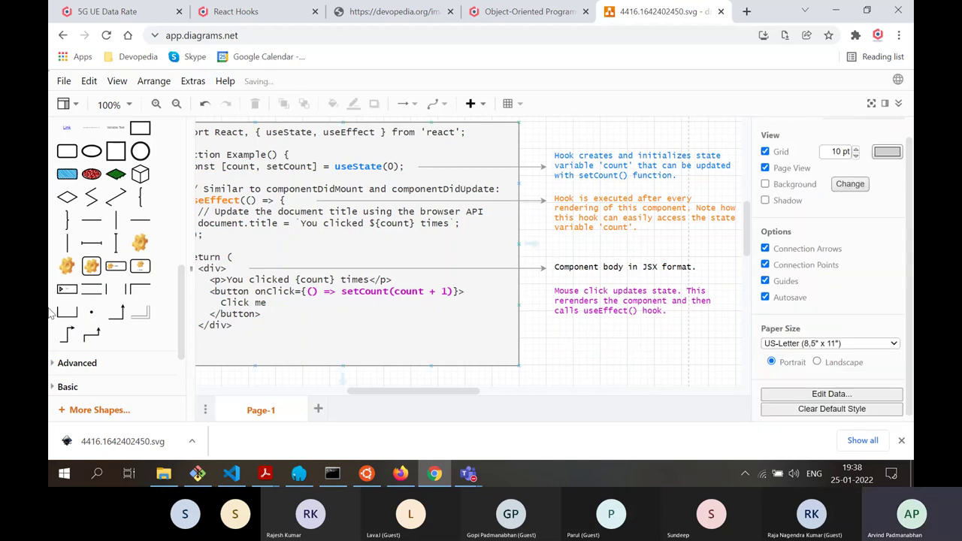
Clear the avatar shape search and add a directional connector from the General shapes to the figure
scroll(129, 310, "up", 5)
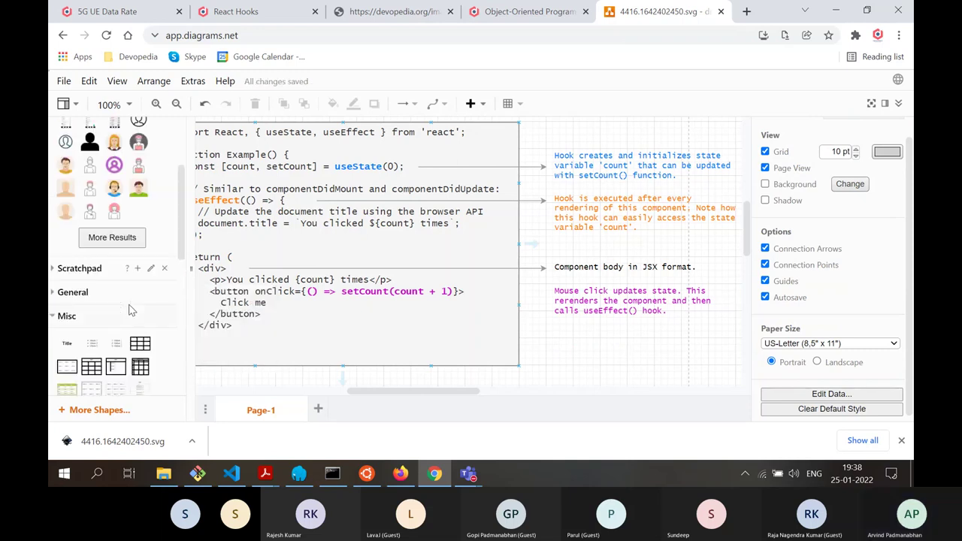
scroll(130, 309, "up", 5)
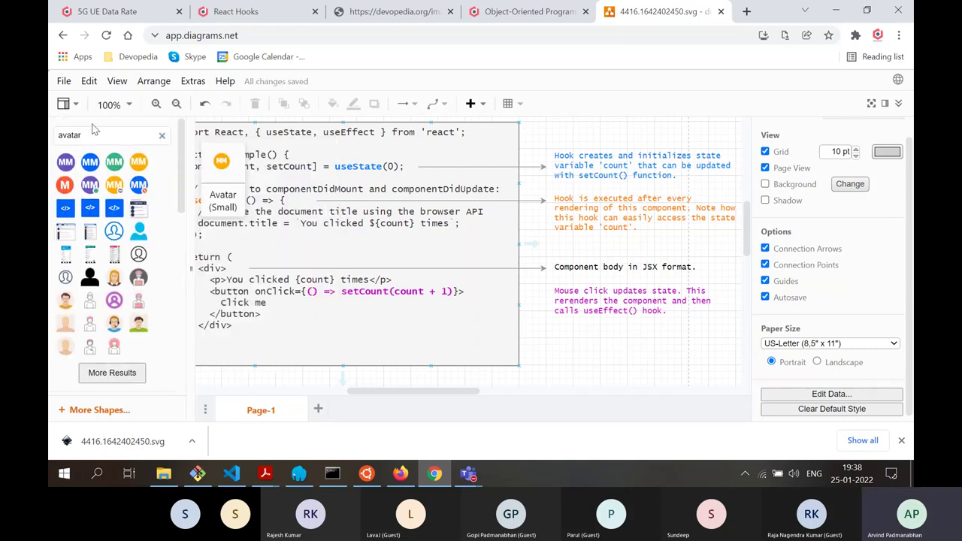
left_click(161, 137)
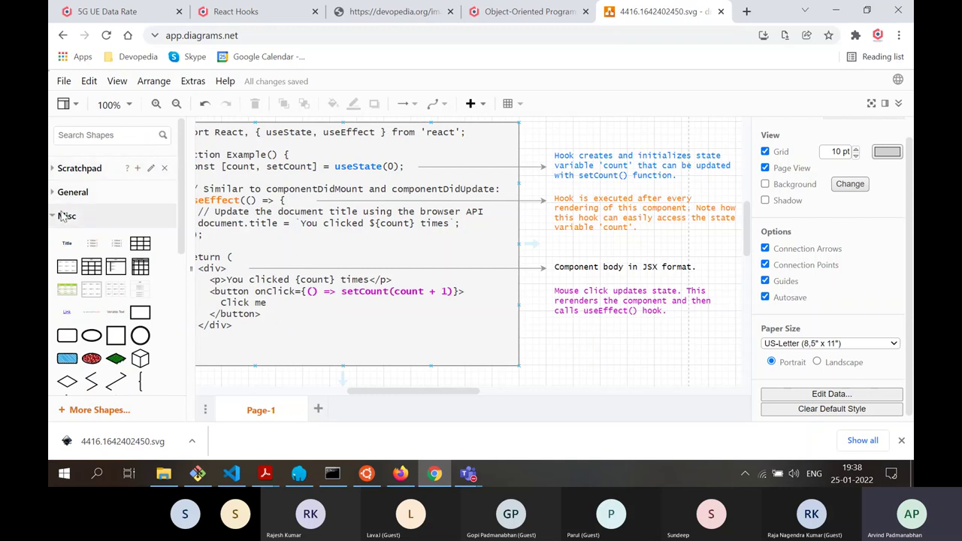
left_click(69, 191)
left_click(69, 192)
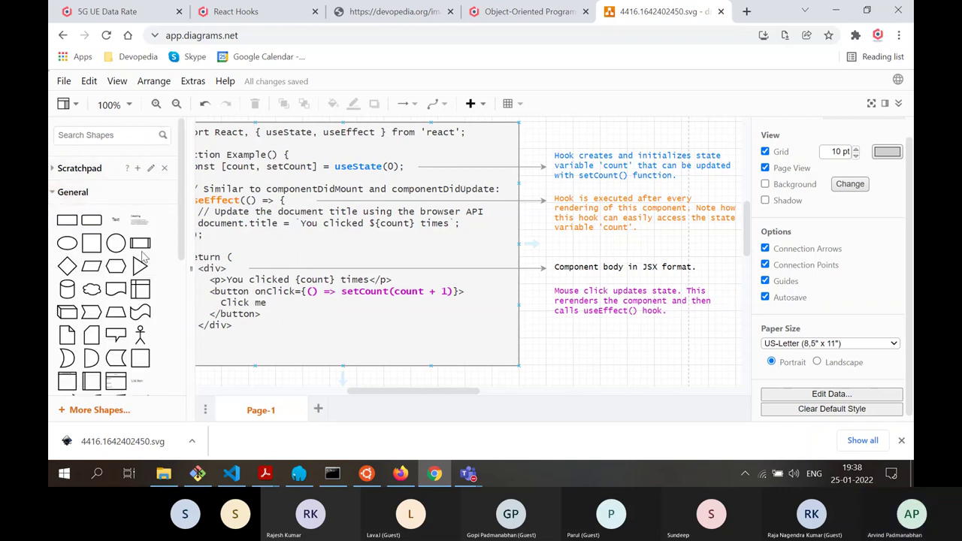
scroll(120, 263, "down", 3)
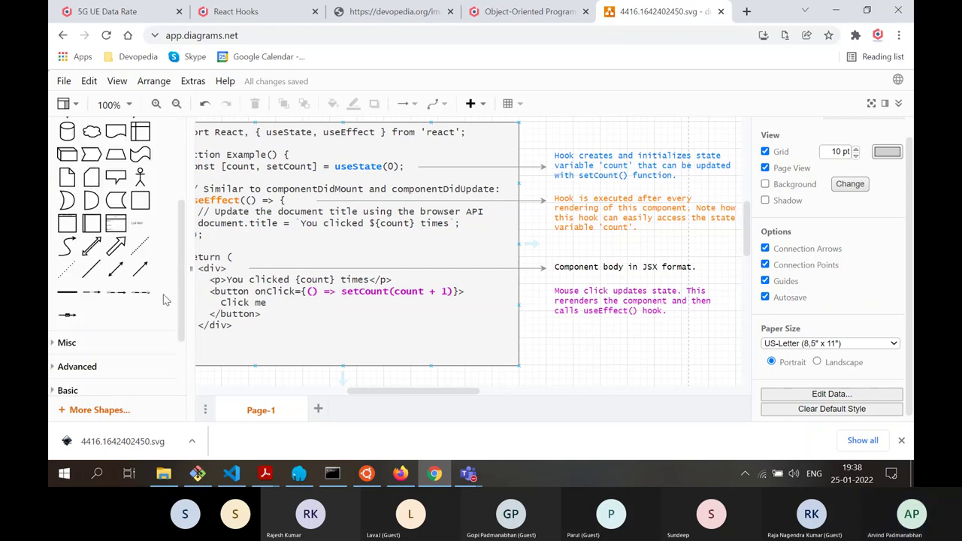
left_click(128, 269)
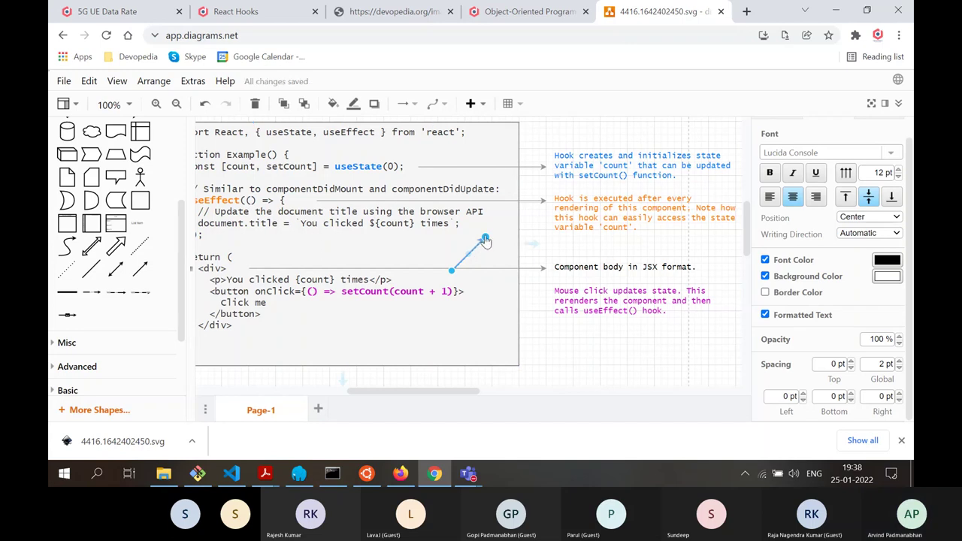
Connect the new arrow's head to the magenta mouse-click note and place its tail just after the onClick code line, making it horizontal
left_click_drag(485, 239, 549, 306)
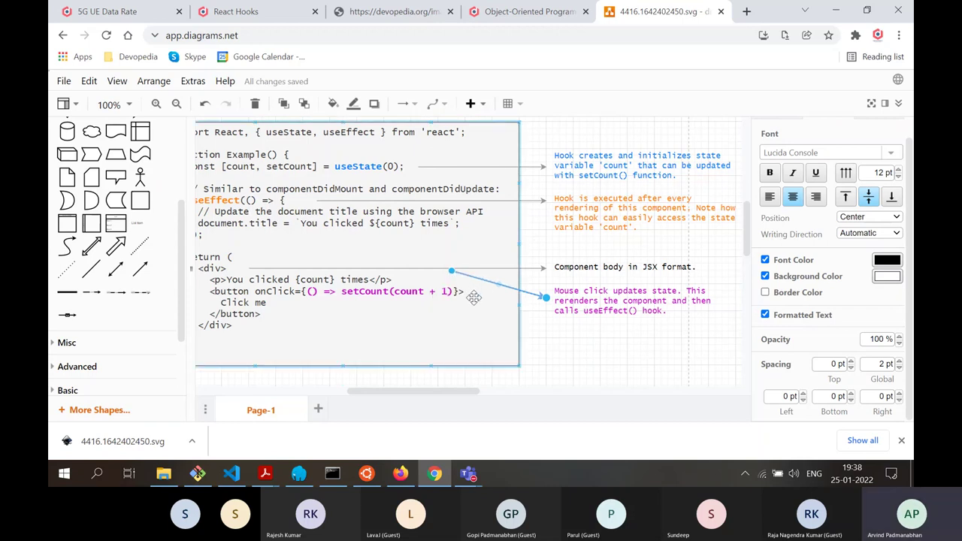
mouse_move(473, 298)
left_mouse_down()
mouse_move(470, 279)
mouse_move(485, 297)
left_mouse_up()
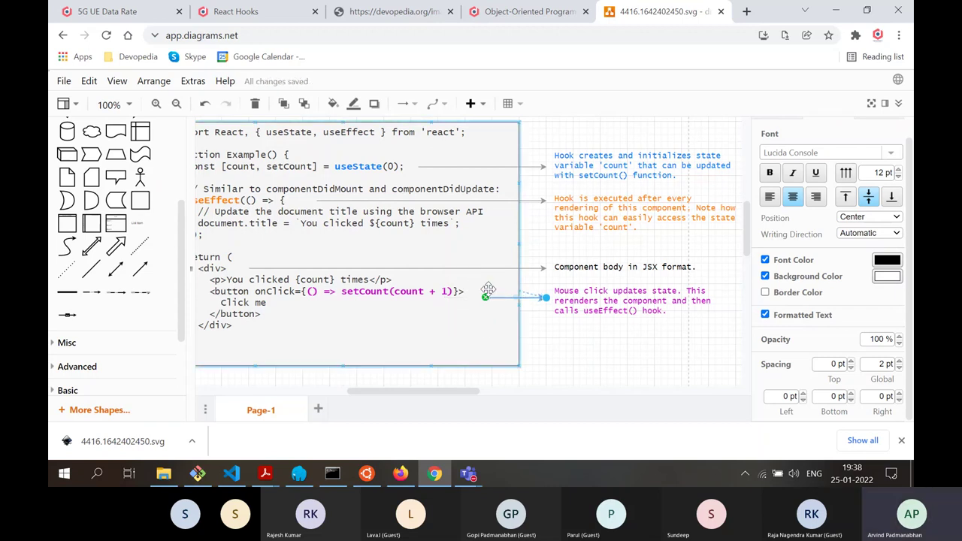
key("ctrl+z")
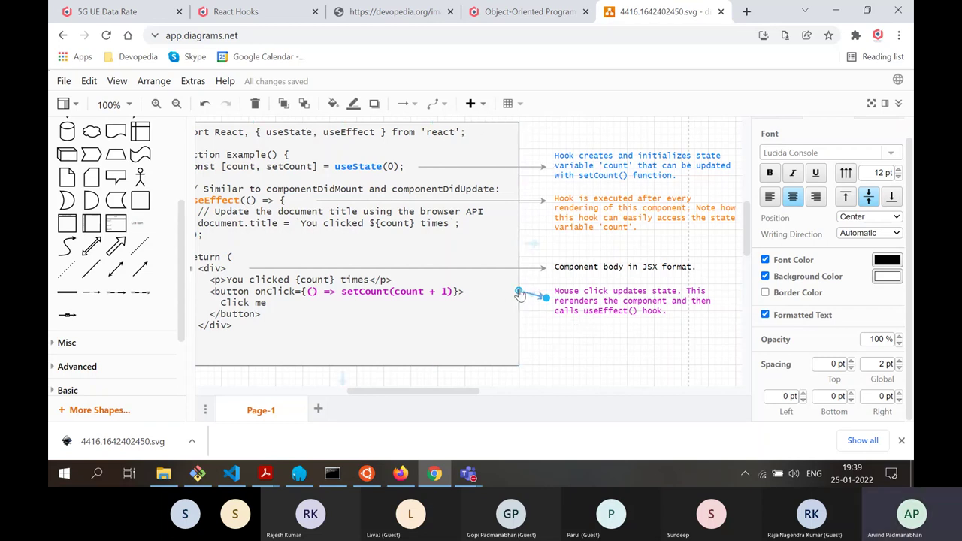
left_click(565, 351)
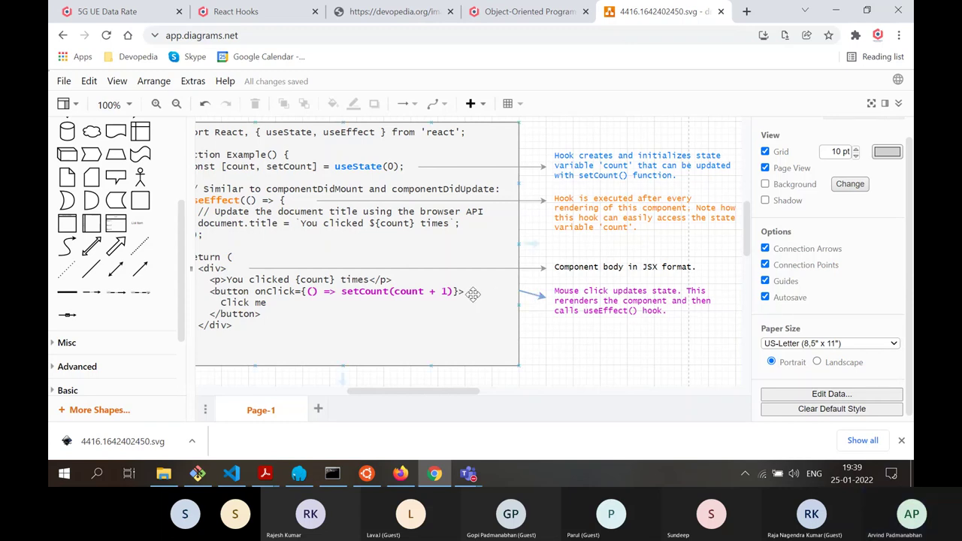
left_click_drag(472, 294, 485, 297)
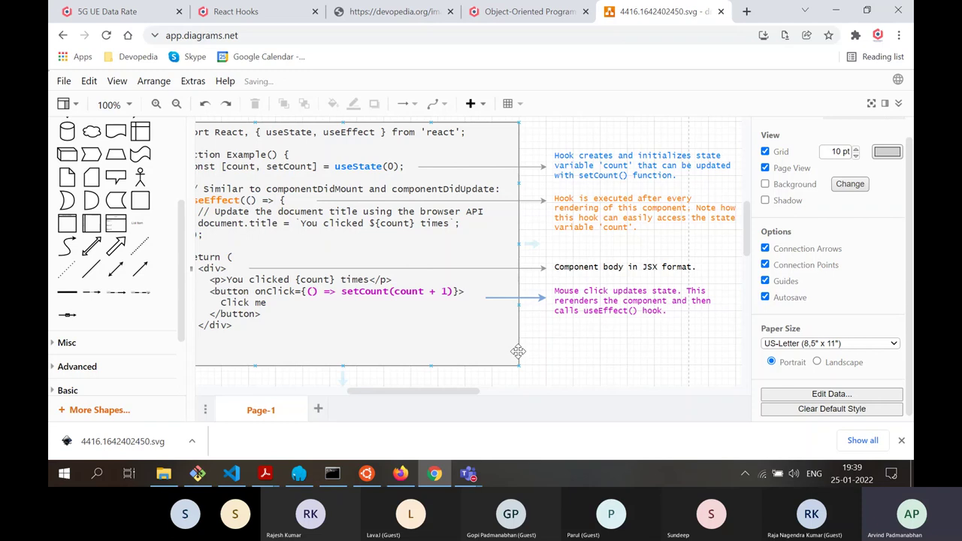
left_click(532, 298)
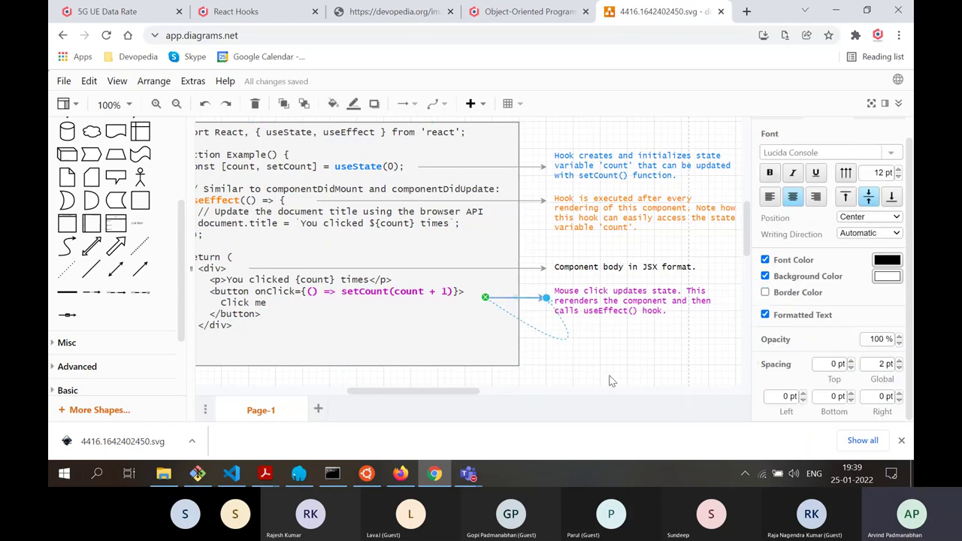
left_click_drag(545, 298, 611, 352)
key("Delete")
key("ctrl+z")
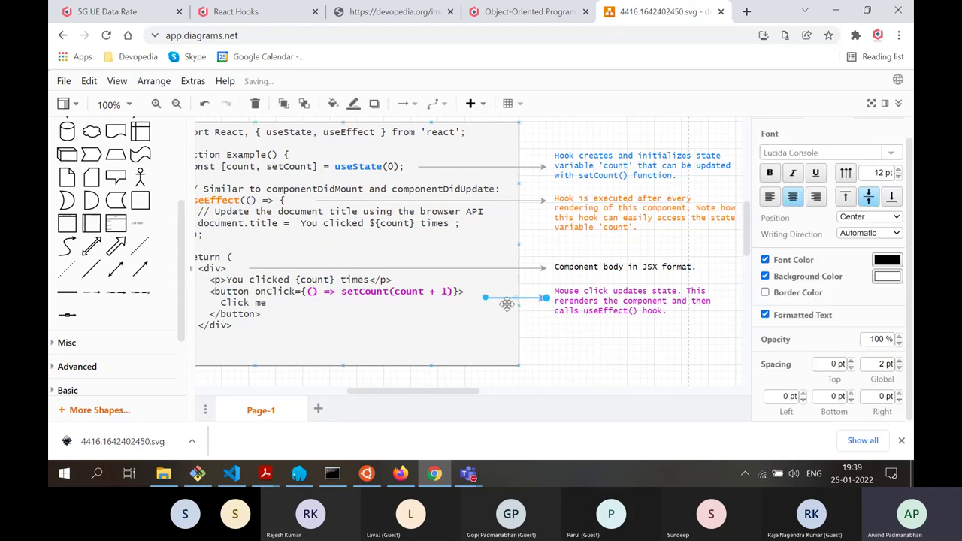
Move the whole arrow below the code box, and return it to its place between the onClick line and the magenta note
left_click_drag(534, 297, 559, 384)
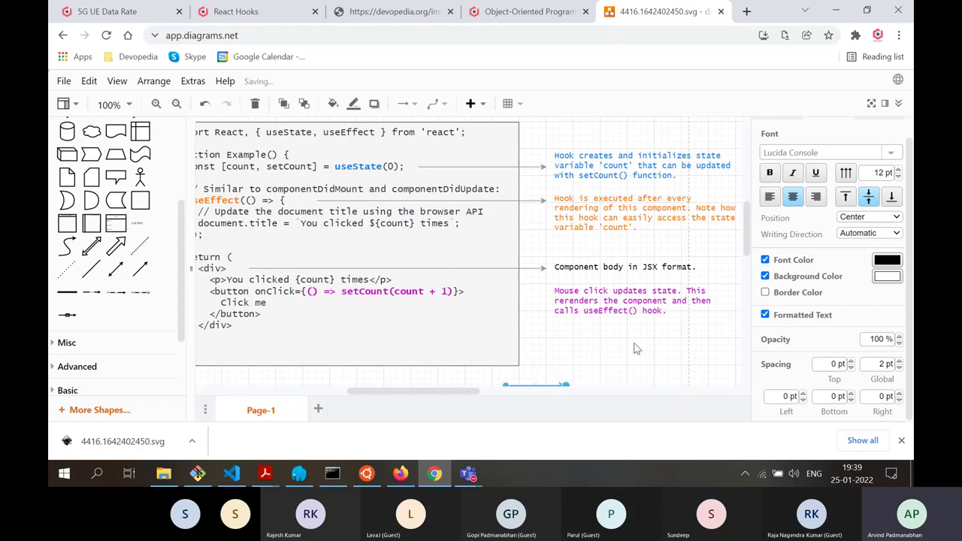
scroll(624, 338, "down", 3)
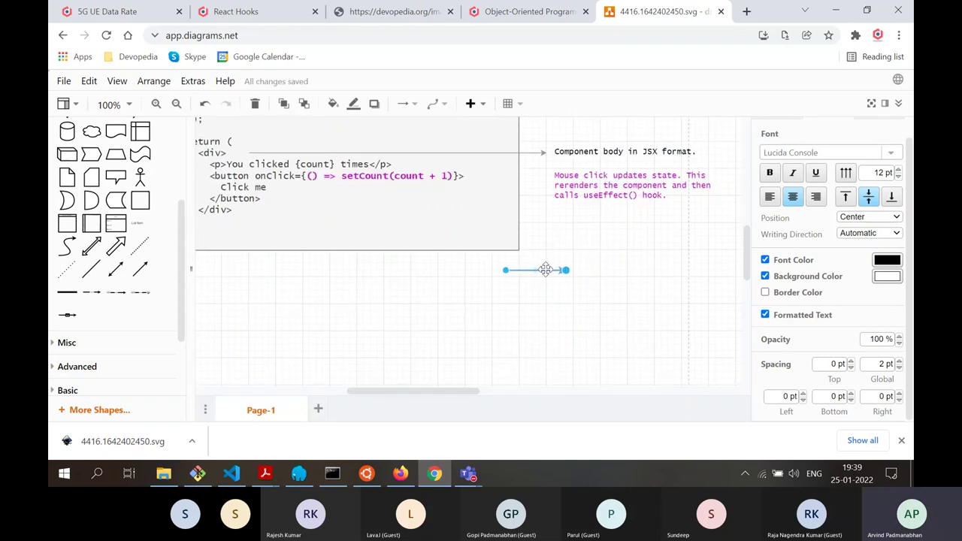
left_click_drag(546, 269, 526, 181)
left_click(617, 364)
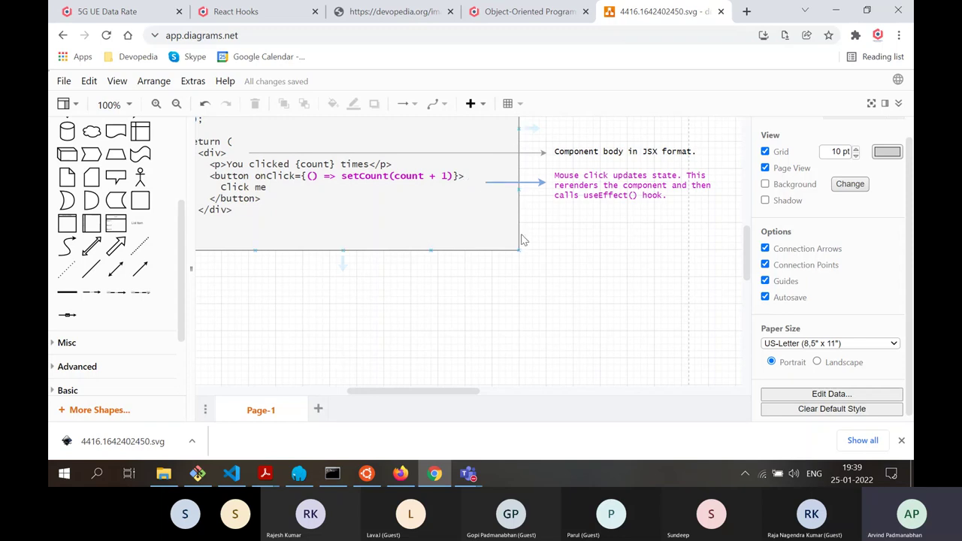
Set the left coordinate of the line start to 500 for the arrow pointing at the magenta note
scroll(524, 241, "up", 3)
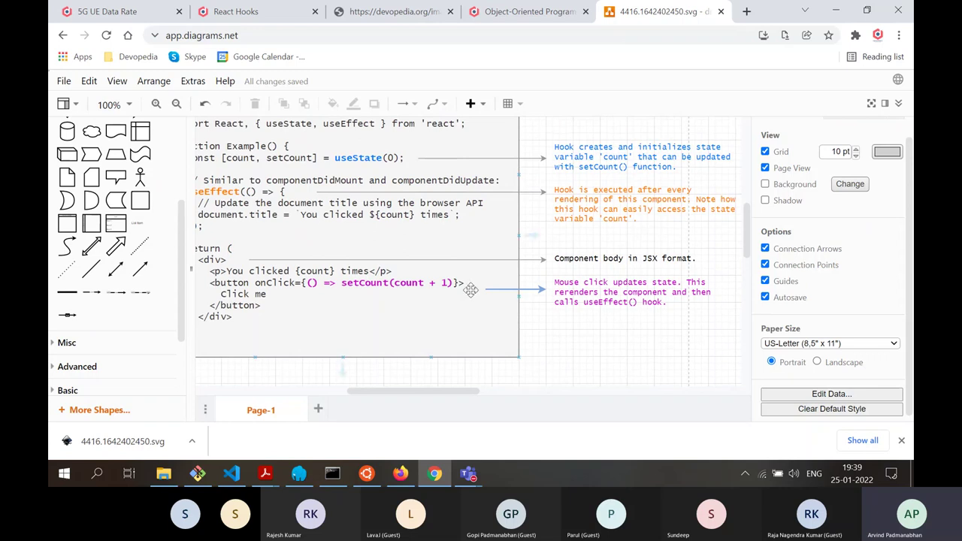
left_click(531, 290)
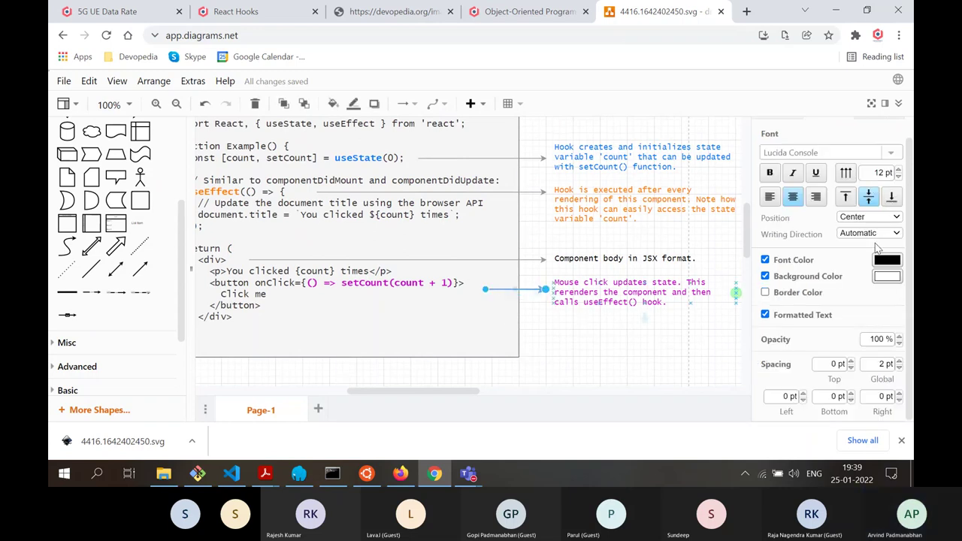
scroll(870, 269, "up", 1)
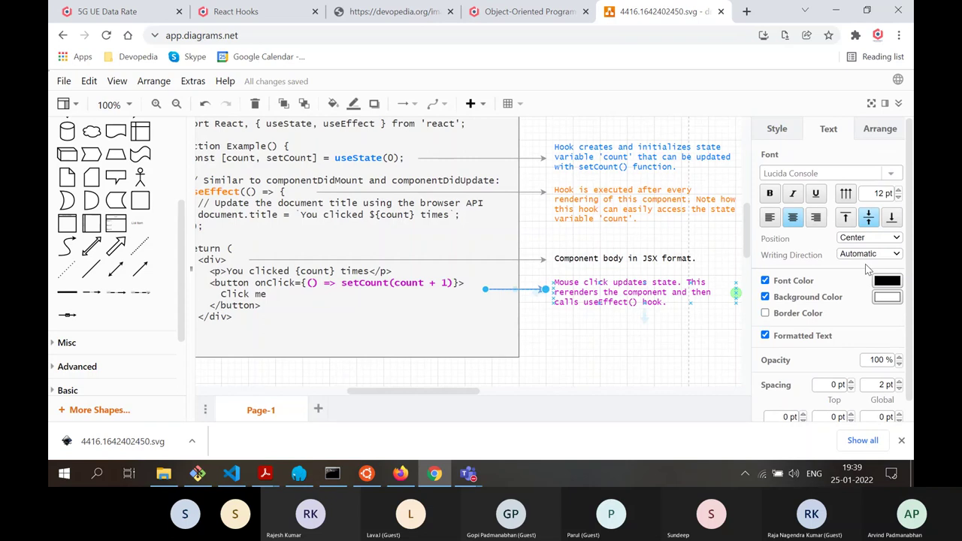
left_click(878, 132)
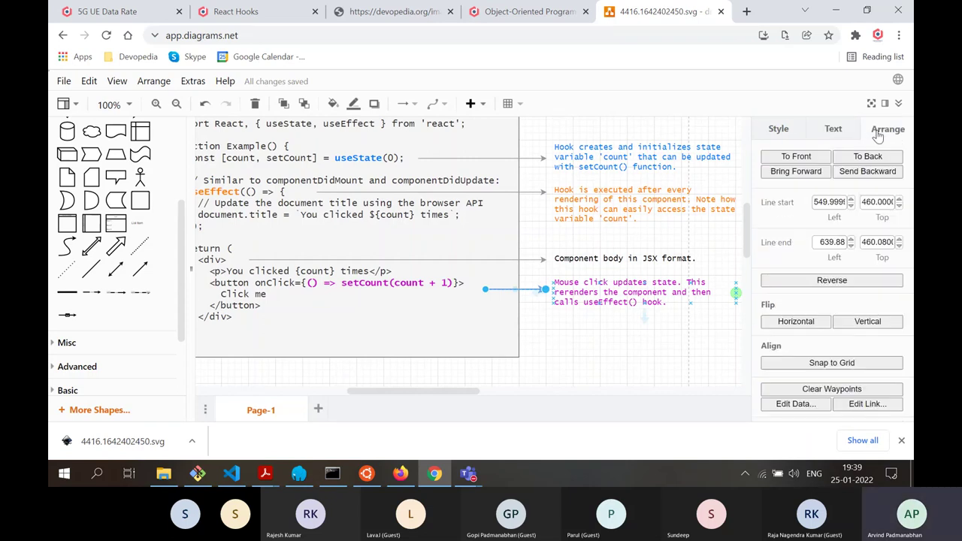
double_click(820, 205)
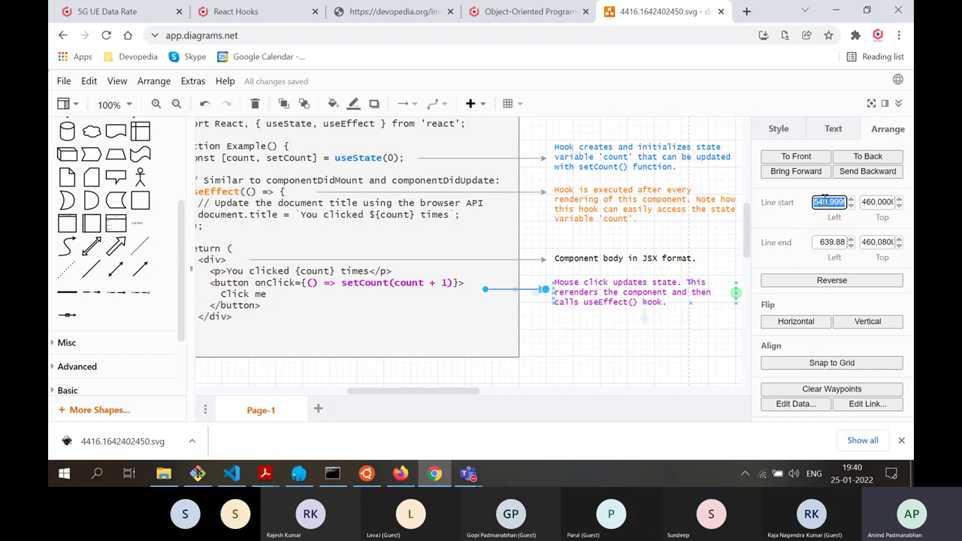
type("500")
key("Return")
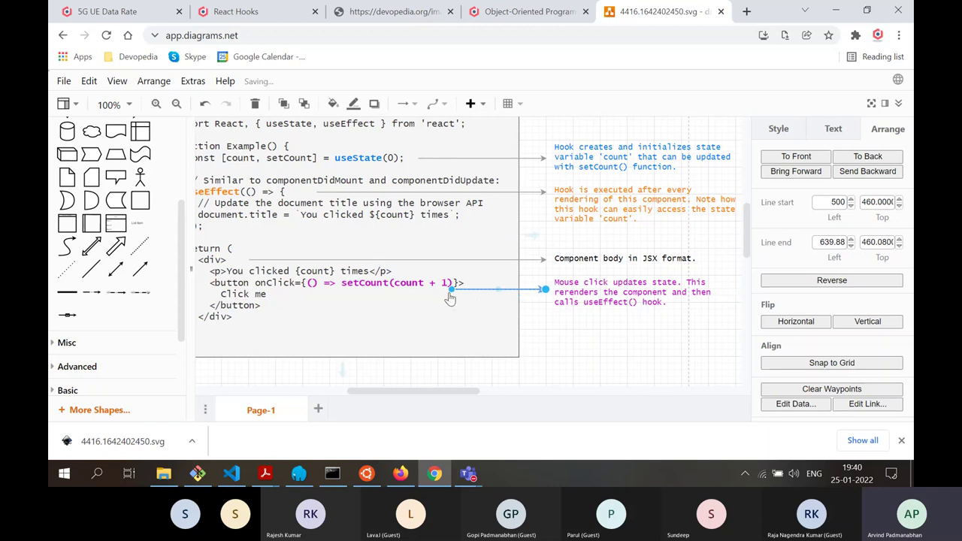
Change the left coordinate of the arrow's line start to 550
left_click(834, 202)
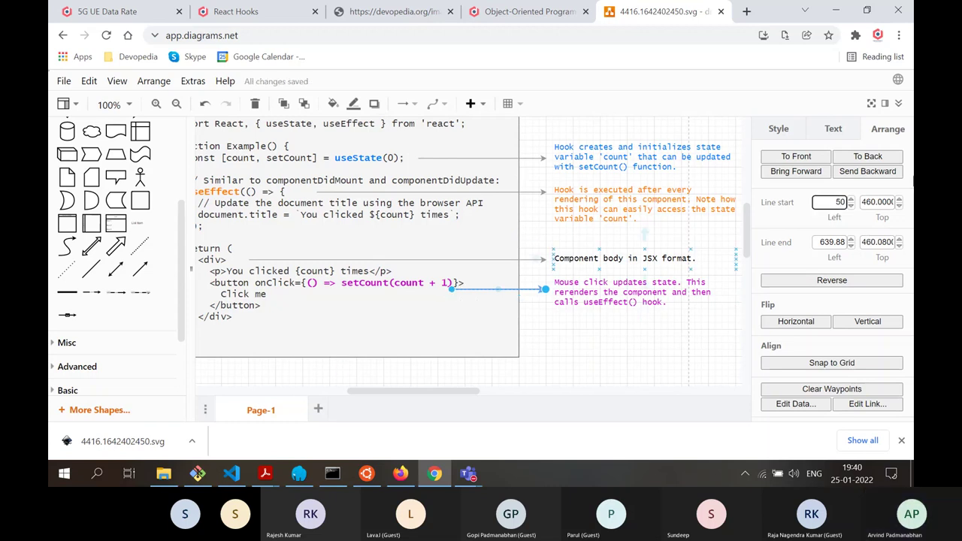
type("5")
key("Return")
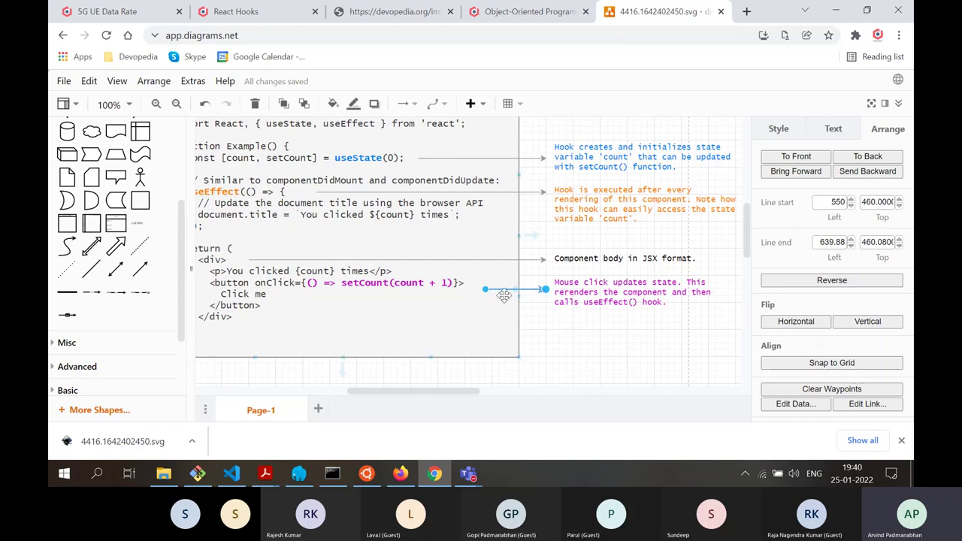
Raise the arrow level with the onClick line by setting the top coordinates to 450 for its start and 450.08 for its end
left_click(867, 202)
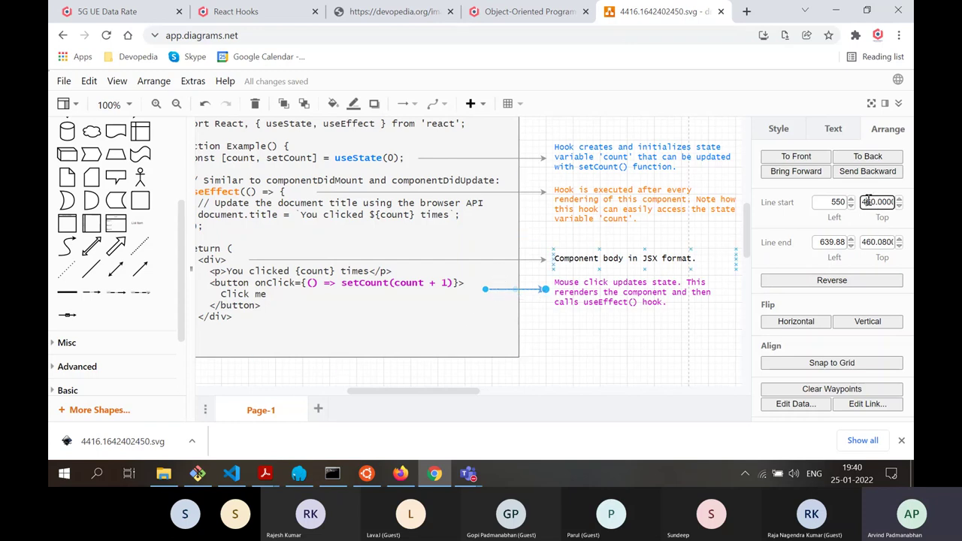
type("5")
key("Tab")
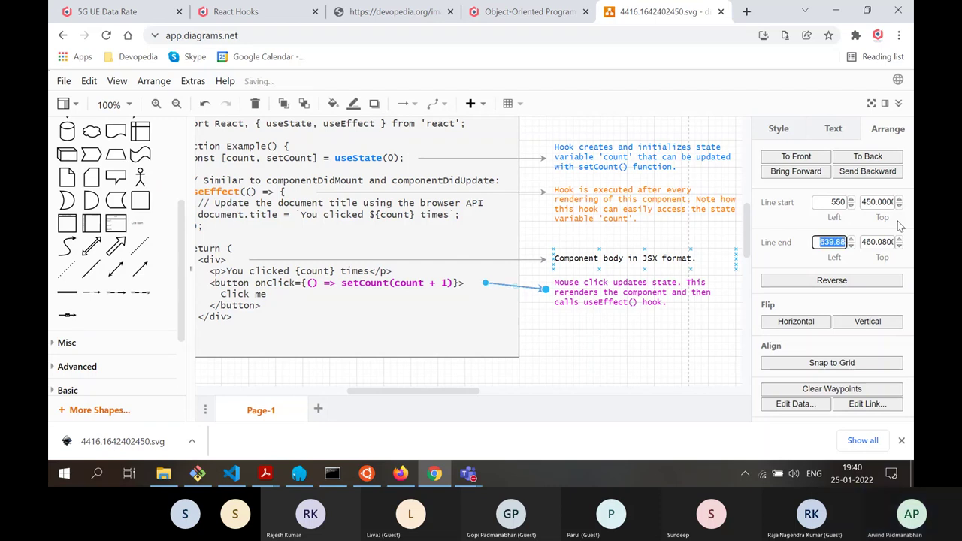
left_click(868, 241)
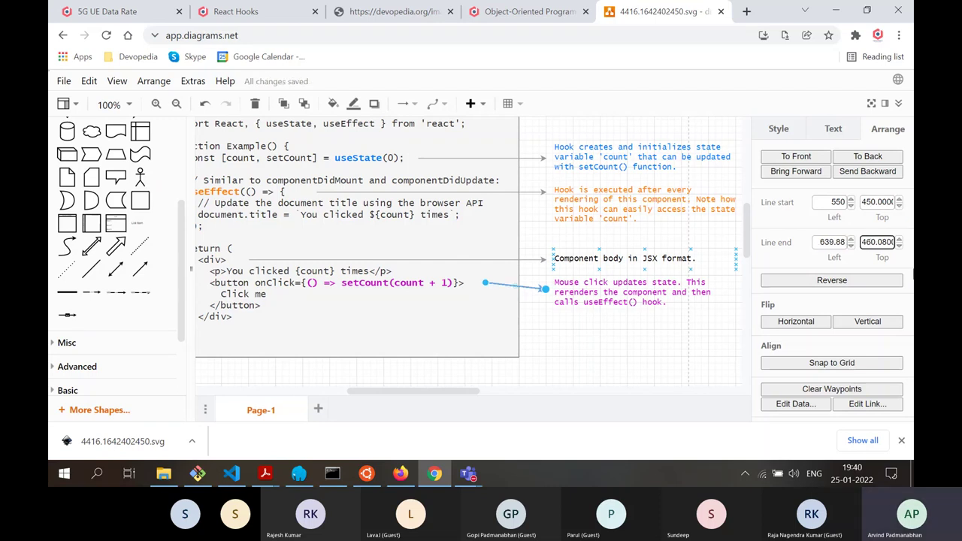
type("5")
key("Tab")
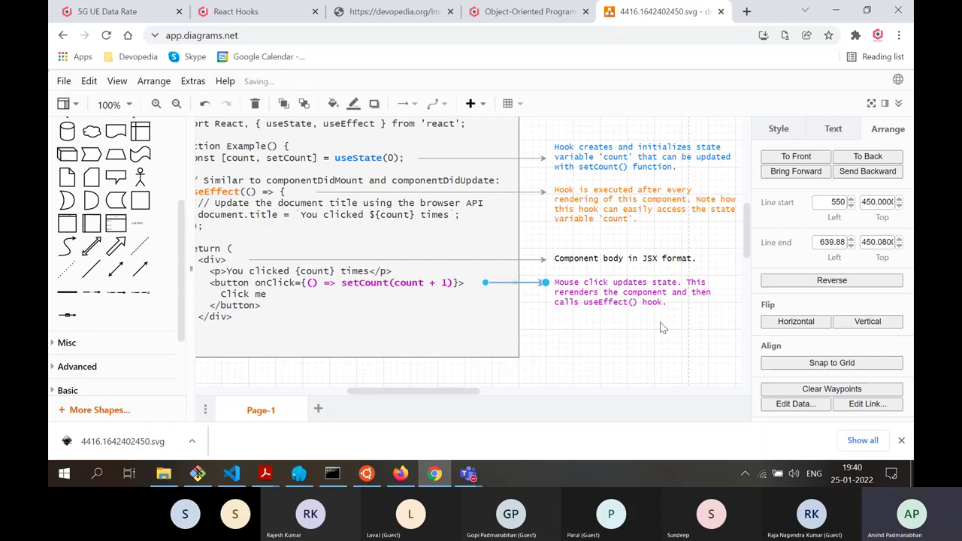
left_click(659, 347)
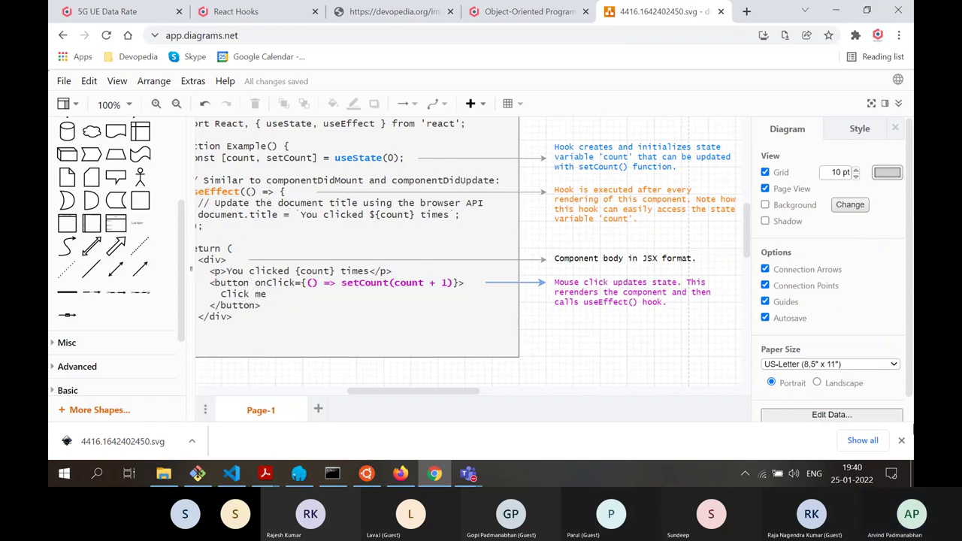
Set the left coordinate of the arrow's line end to 640
left_click(538, 282)
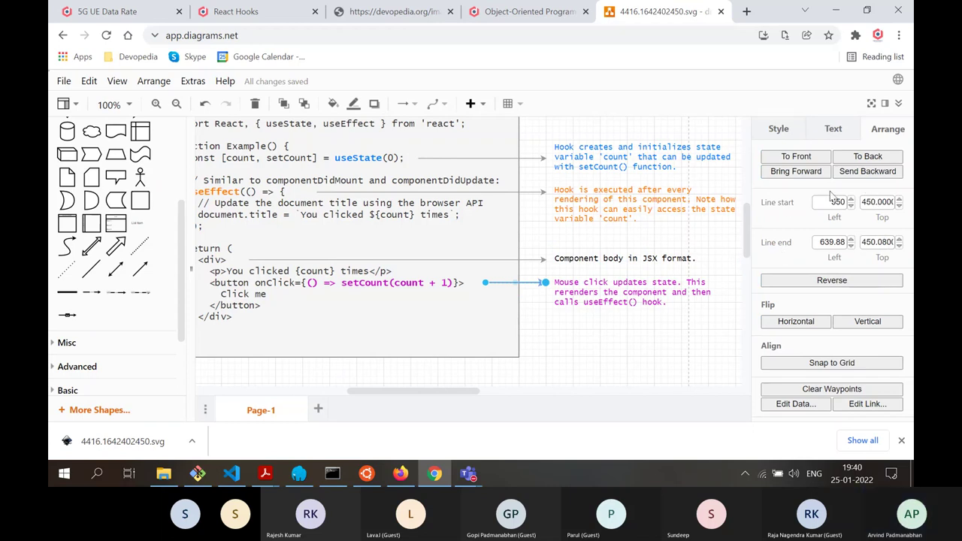
left_click(830, 244)
double_click(831, 244)
type("640")
key("Return")
left_click(579, 348)
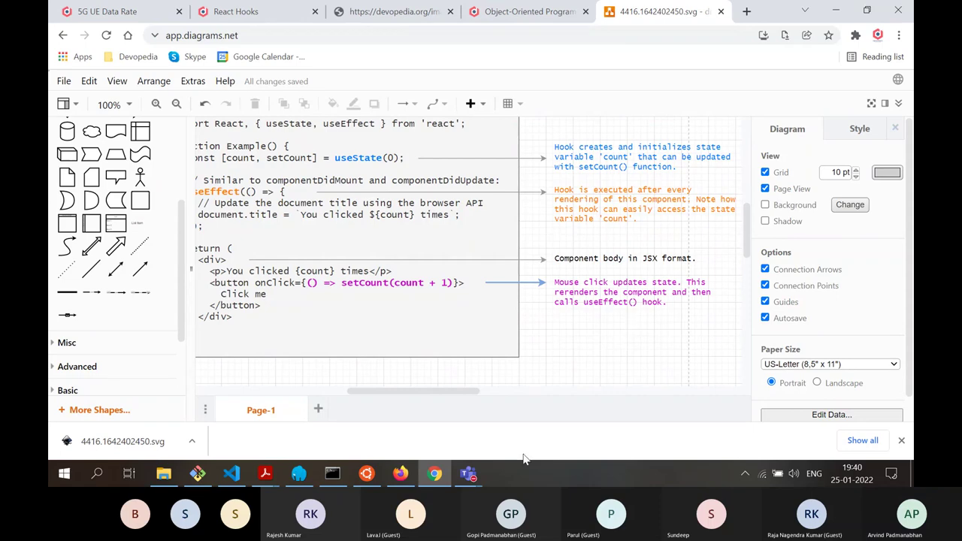
Switch to the Microsoft Teams meeting window to check the participants, and return to the diagram in Chrome
mouse_move(470, 482)
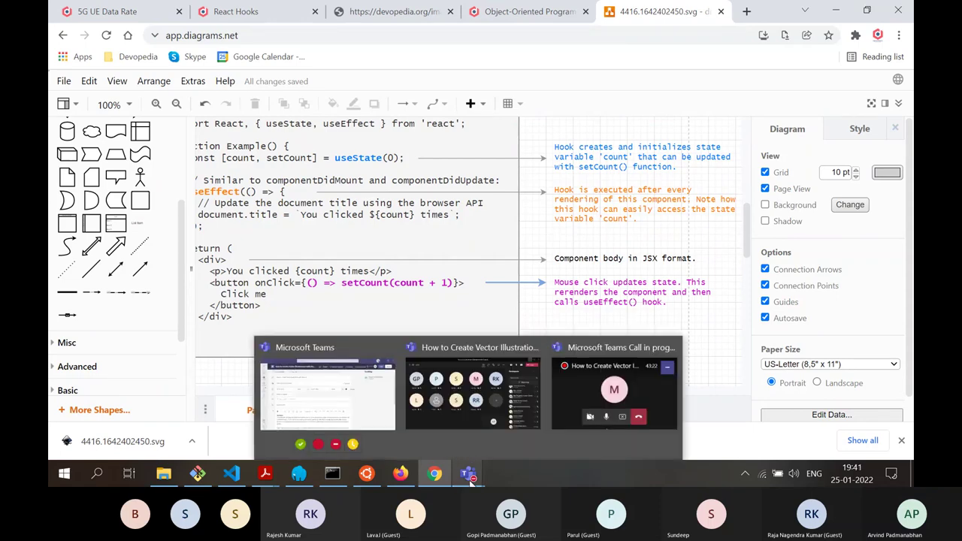
left_click(465, 406)
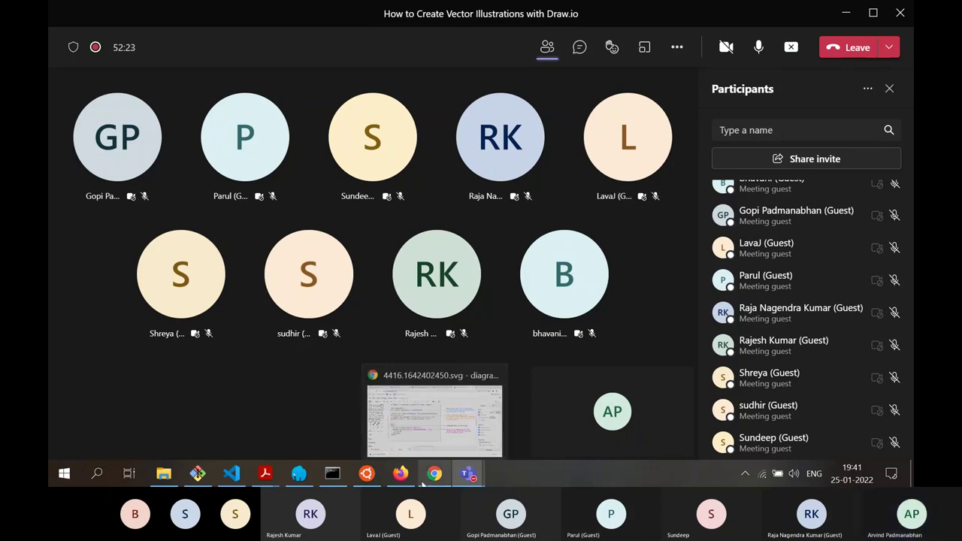
left_click(397, 477)
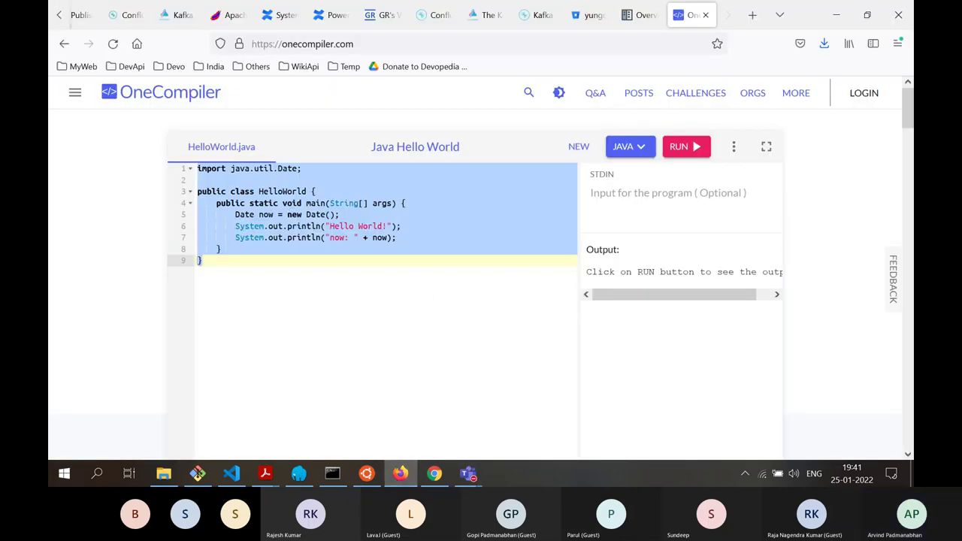
left_click(440, 482)
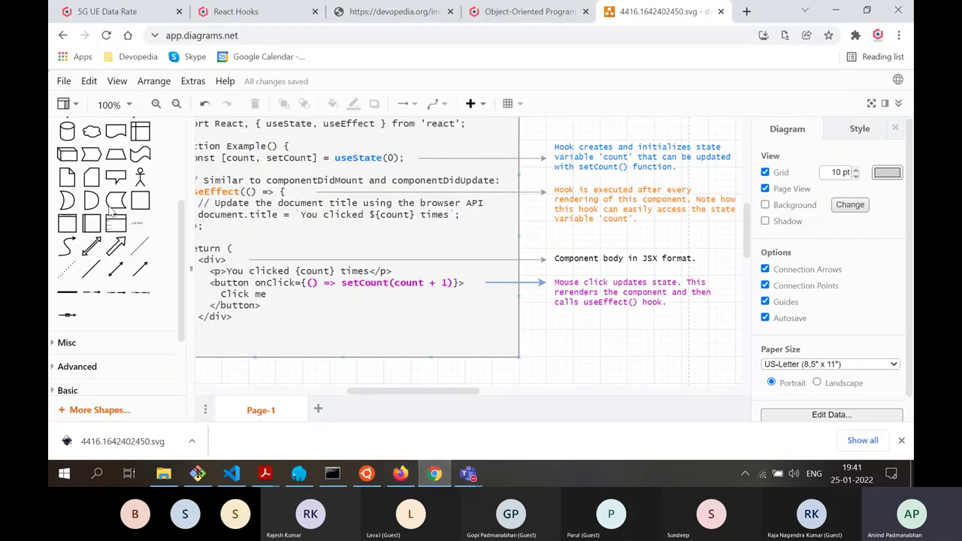
Close the React Hooks article and Devopedia image pages, and dismiss the browser's download bar while viewing the Object-Oriented Programming Concepts article
left_click(235, 14)
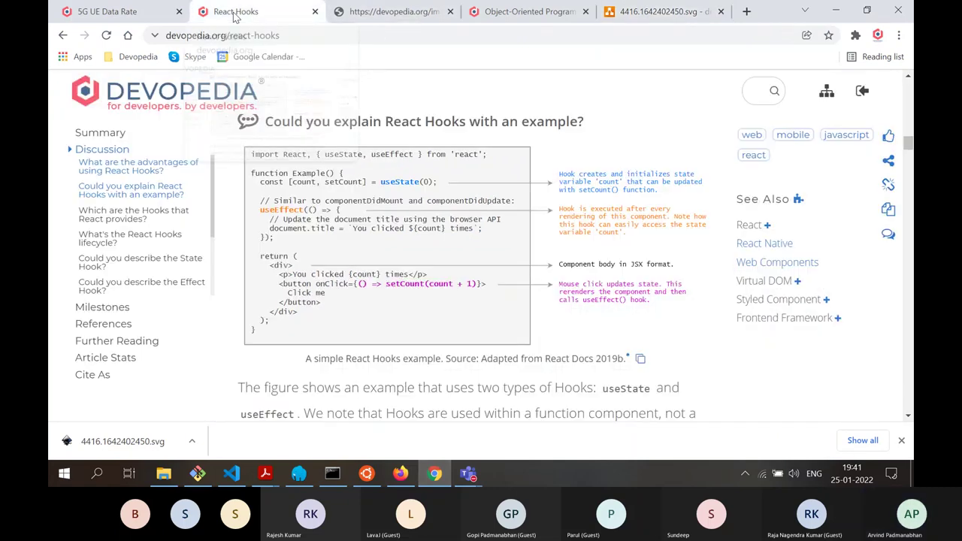
left_click(316, 12)
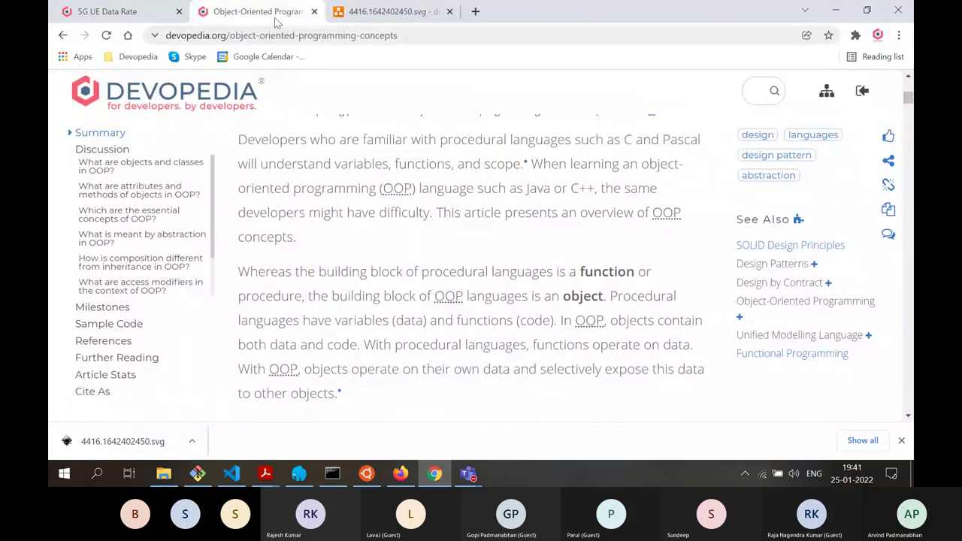
scroll(464, 288, "down", 5)
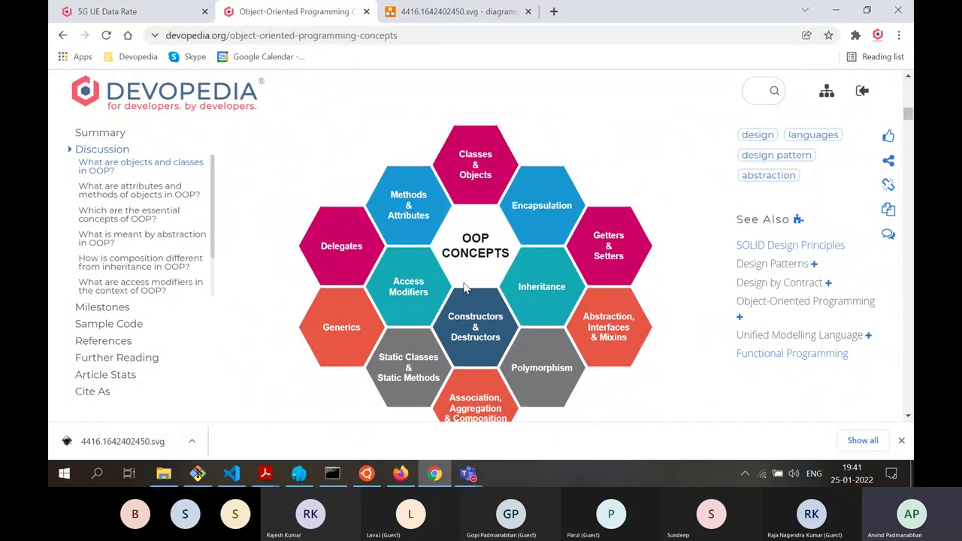
left_click(902, 440)
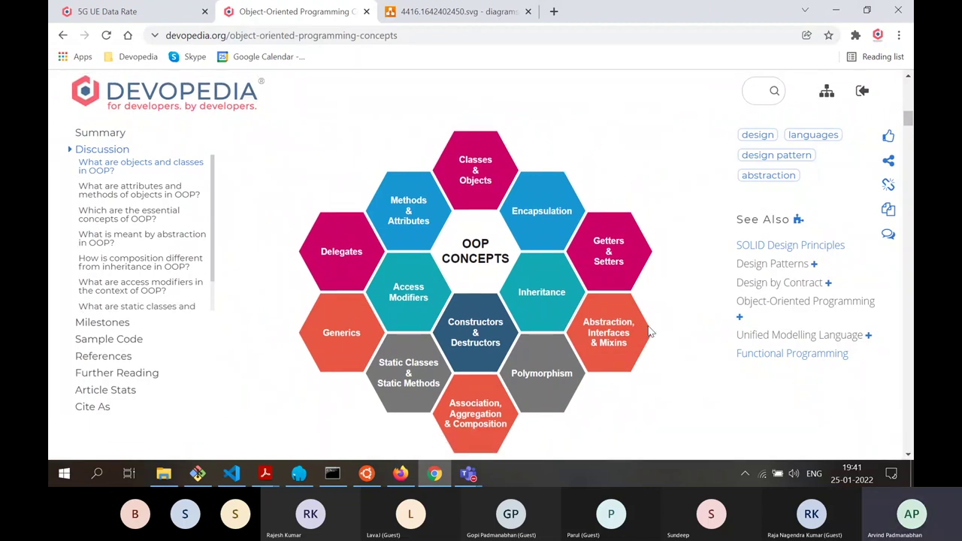
Examine the procedural versus object-oriented programming figure in the Object-Oriented Programming Concepts article
scroll(648, 327, "down", 5)
scroll(649, 327, "up", 5)
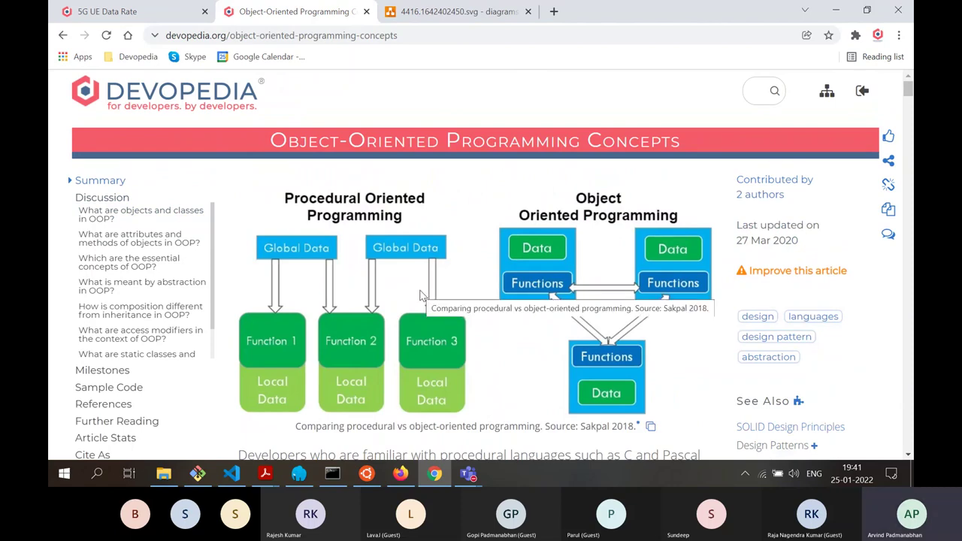
scroll(420, 296, "down", 1)
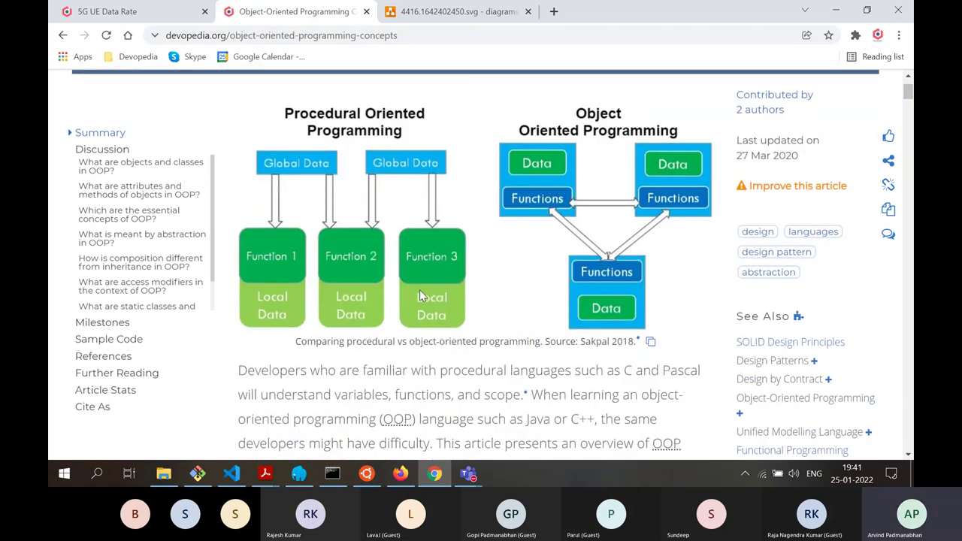
Look up the Sakpal 2018 reference cited in the programming comparison figure's caption, and return to the article
triple_click(589, 339)
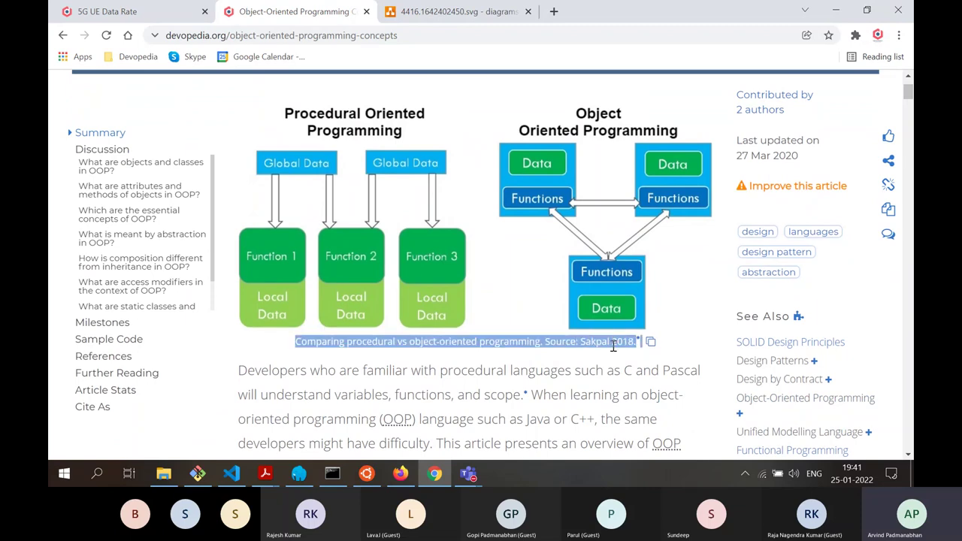
left_click(599, 361)
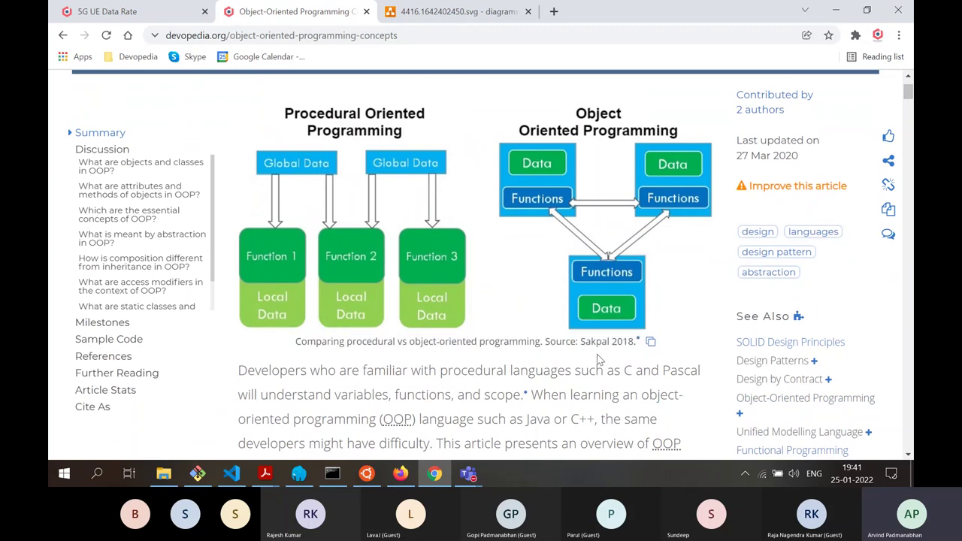
left_click(637, 343)
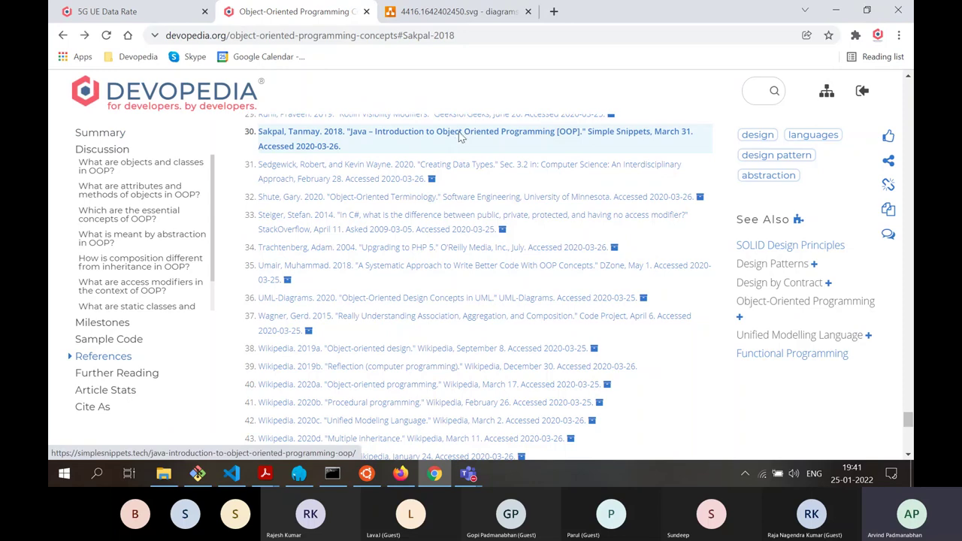
key("alt+Left")
Open the OOP concepts hexagon figure from the article's Discussion section and save it as 2677.1585228671.svg
scroll(481, 188, "down", 3)
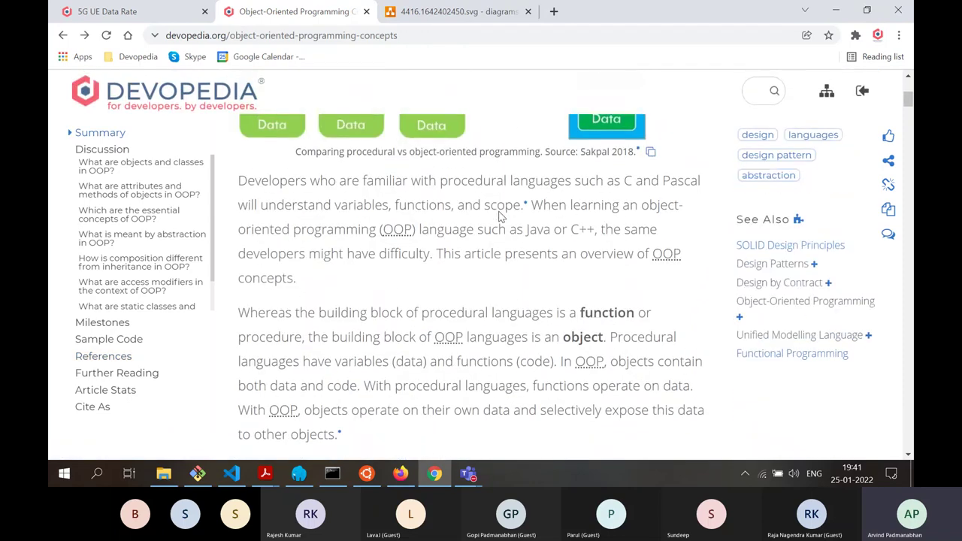
scroll(498, 217, "down", 3)
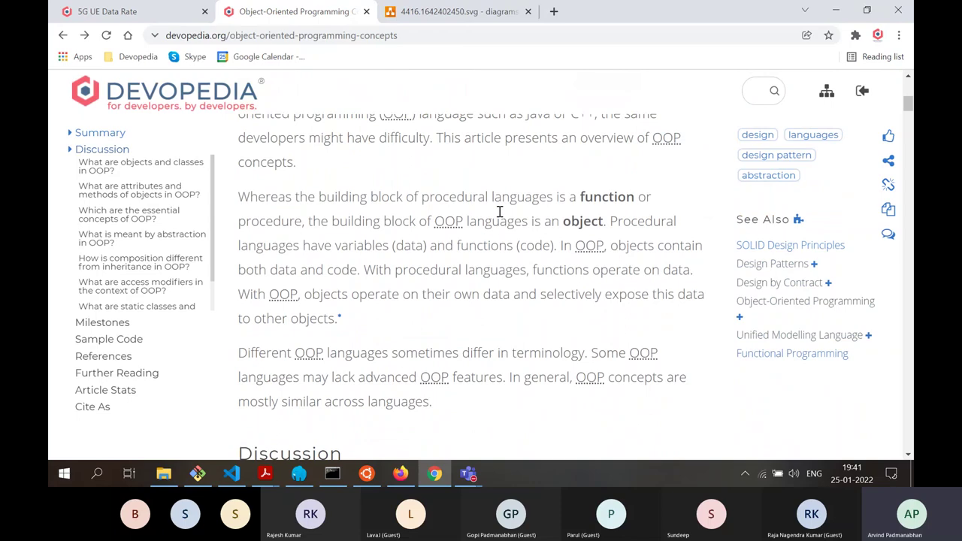
scroll(499, 212, "down", 3)
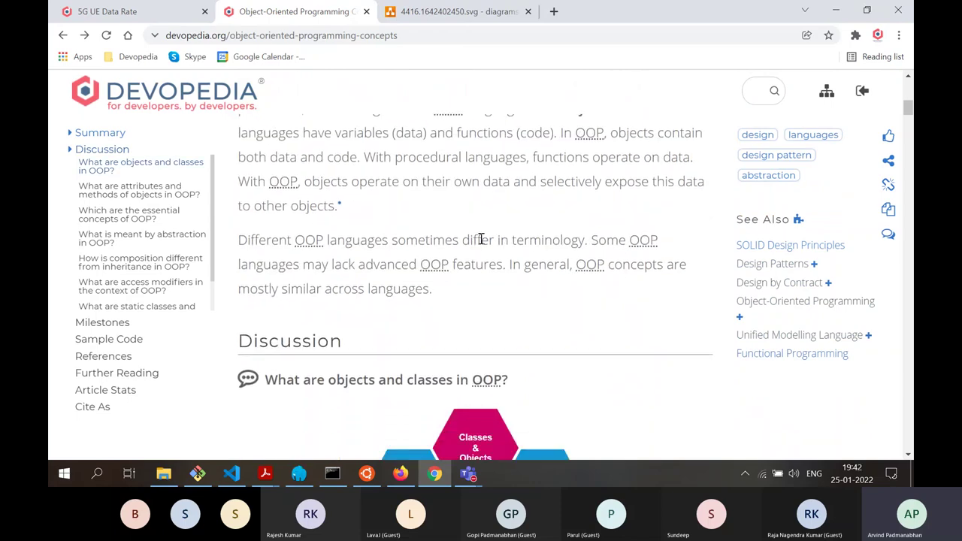
scroll(481, 239, "down", 8)
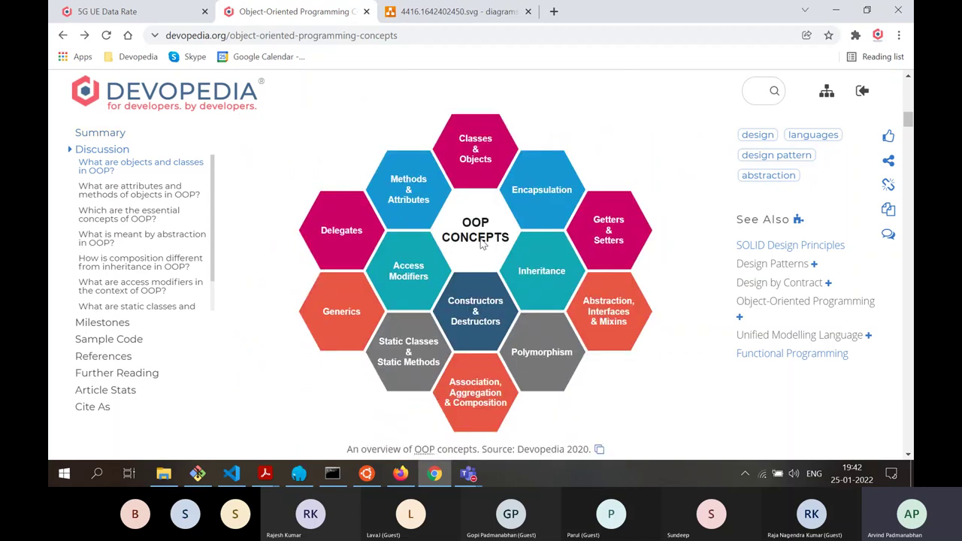
scroll(481, 242, "down", 1)
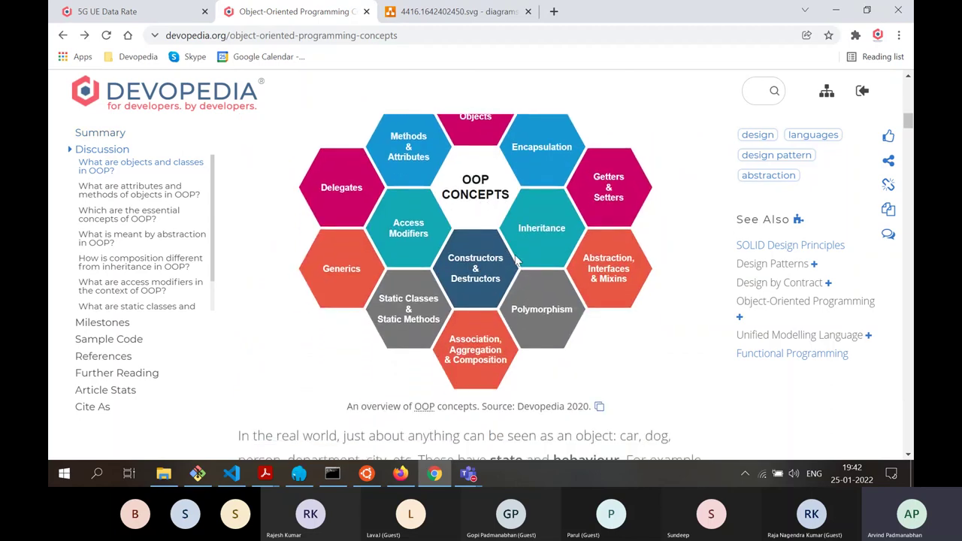
scroll(516, 259, "up", 1)
scroll(546, 271, "down", 1)
left_click(601, 406)
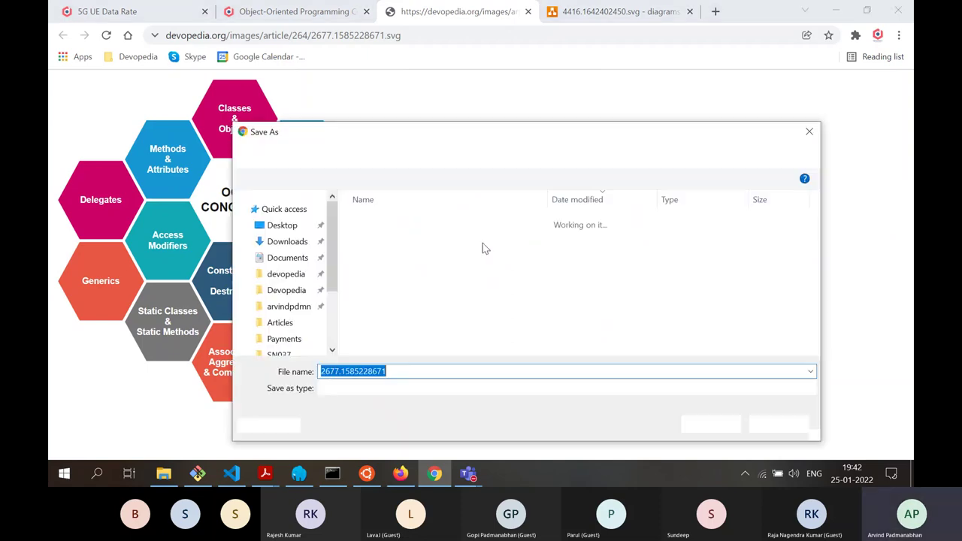
left_click(720, 424)
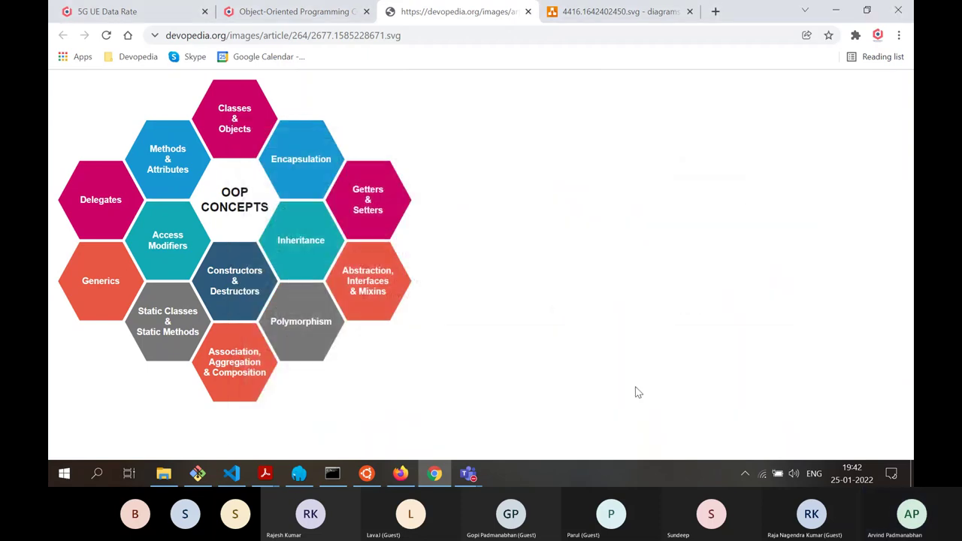
Return to the React Hooks diagram in diagrams.net and delete all of its shapes
left_click(562, 13)
key("ctrl+a")
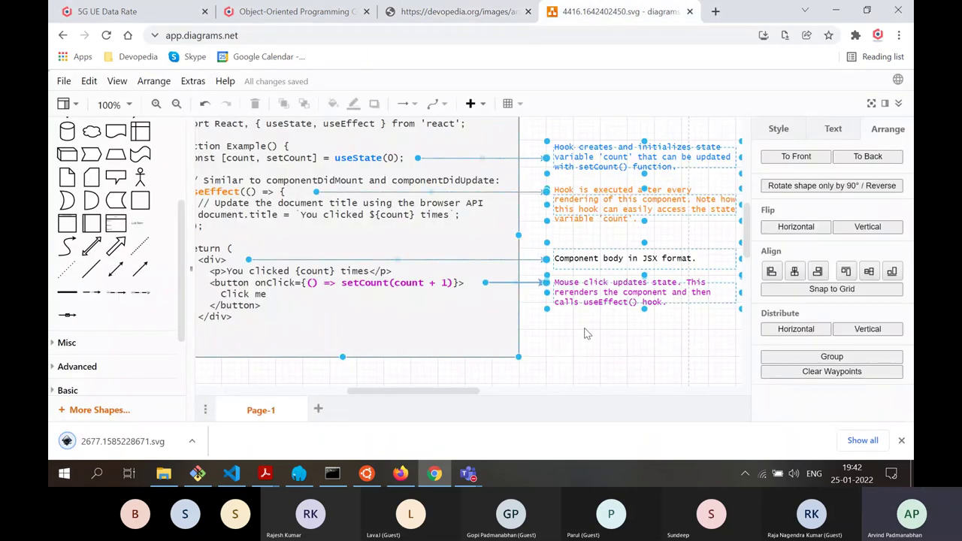
key("Delete")
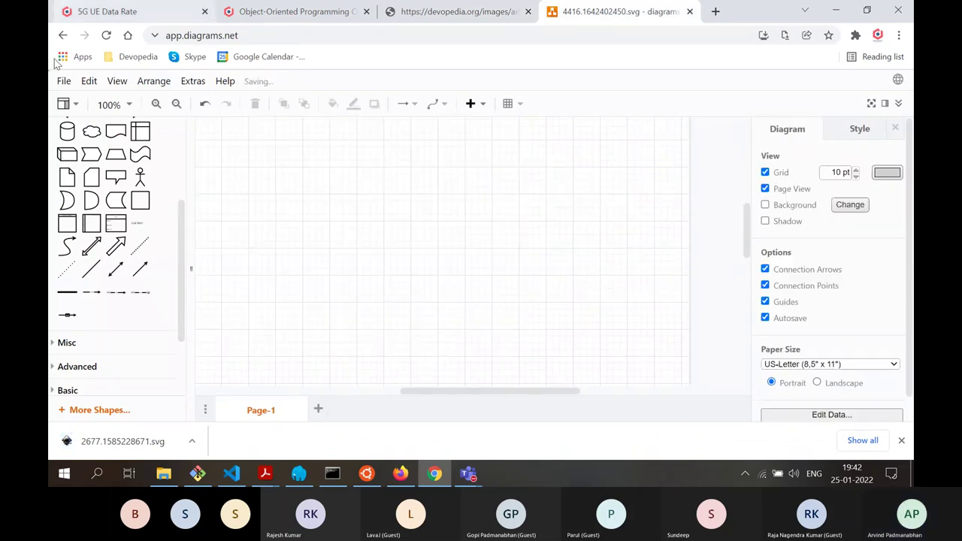
Open the file 2677.1585228671.svg from the device's Downloads folder in the diagram editor
left_click(63, 80)
mouse_move(110, 138)
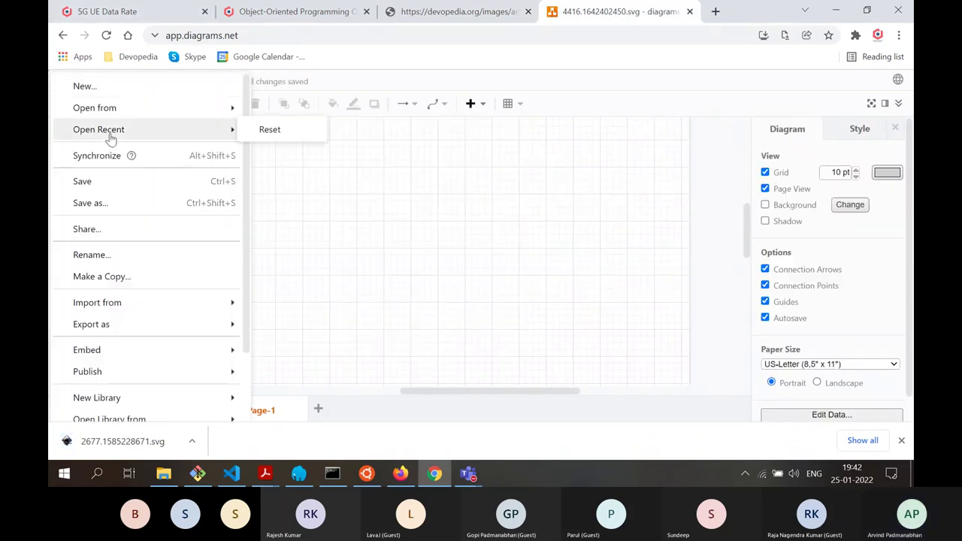
mouse_move(105, 109)
left_click(267, 248)
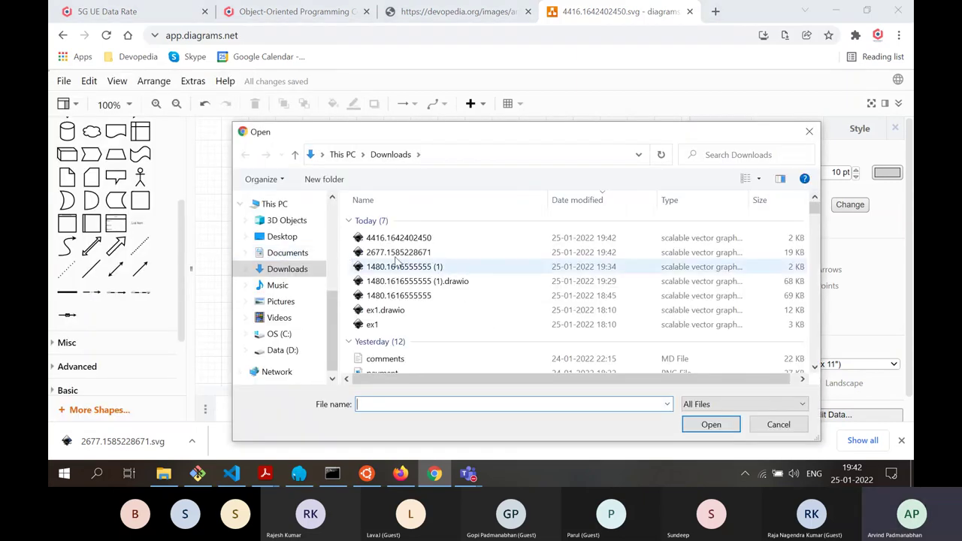
double_click(395, 251)
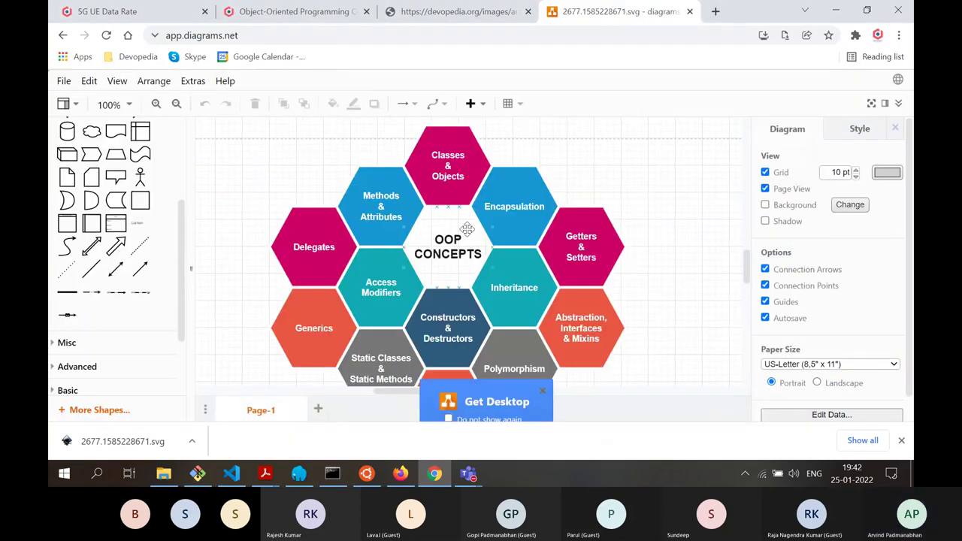
Inspect the Classes & Objects hexagon and the rest of the figure, dismissing the desktop app prompt
scroll(600, 239, "up", 2)
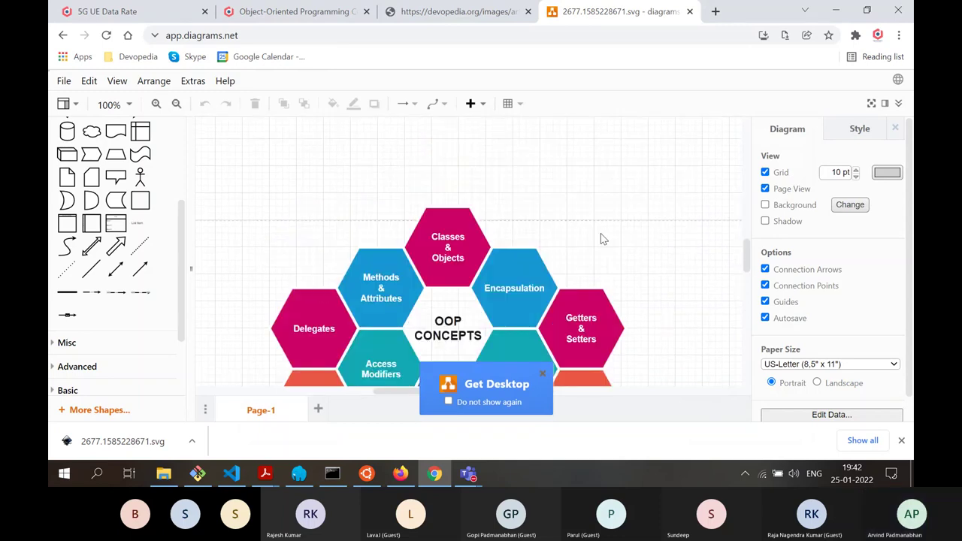
mouse_move(441, 237)
left_mouse_down()
mouse_move(686, 215)
mouse_move(386, 262)
mouse_move(448, 240)
left_mouse_up()
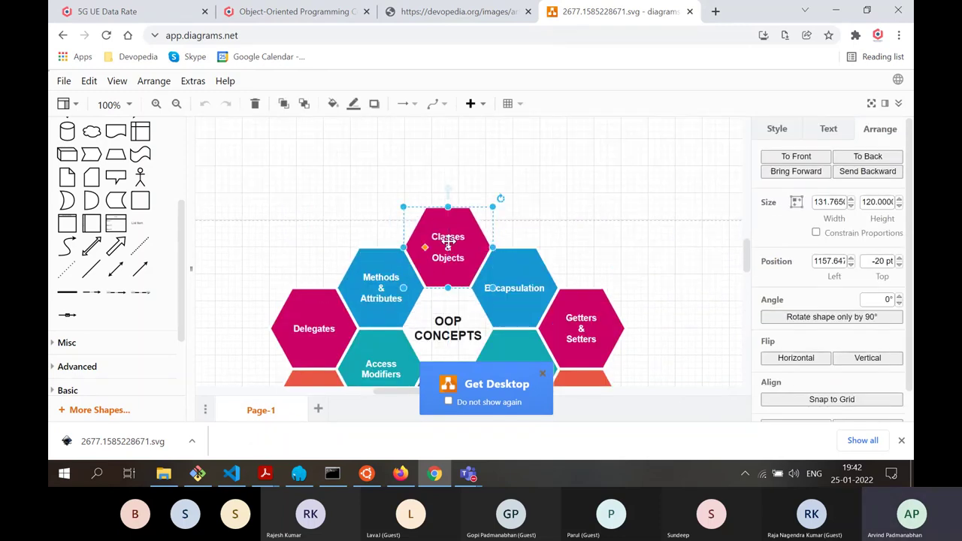
scroll(687, 265, "down", 4)
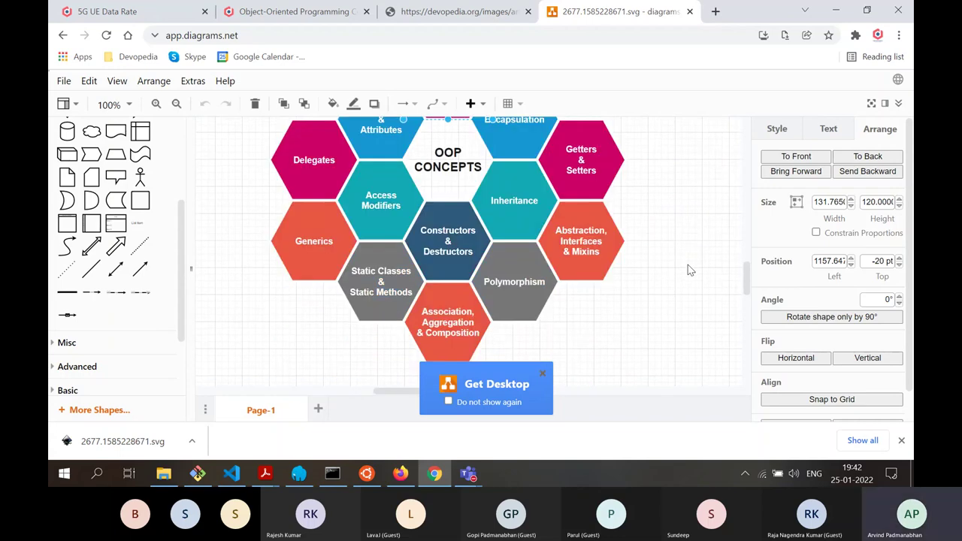
left_click(542, 375)
scroll(637, 353, "up", 5)
scroll(633, 289, "down", 1)
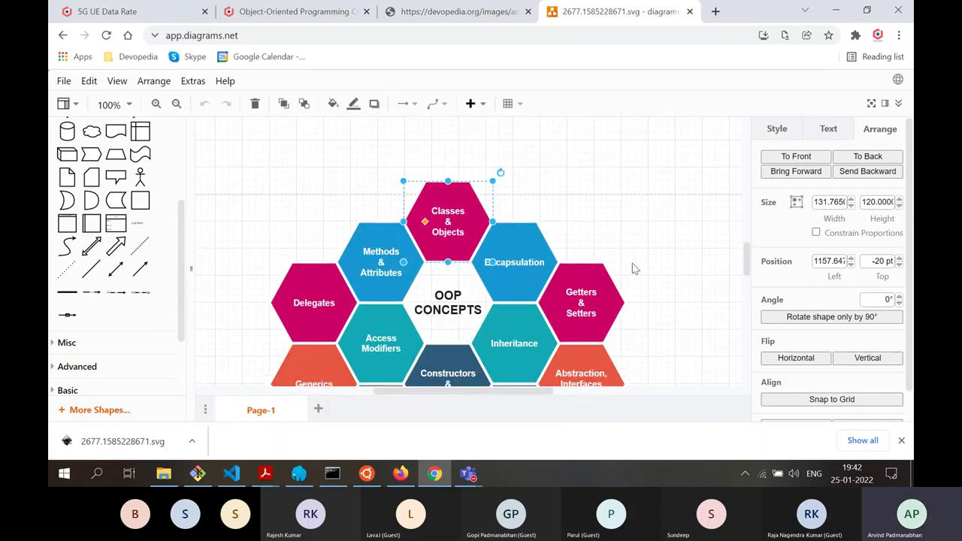
Delete every shape of the OOP concepts figure and allow the changes to be saved to 2677.1585228671.svg
scroll(642, 267, "down", 1)
key("ctrl+a")
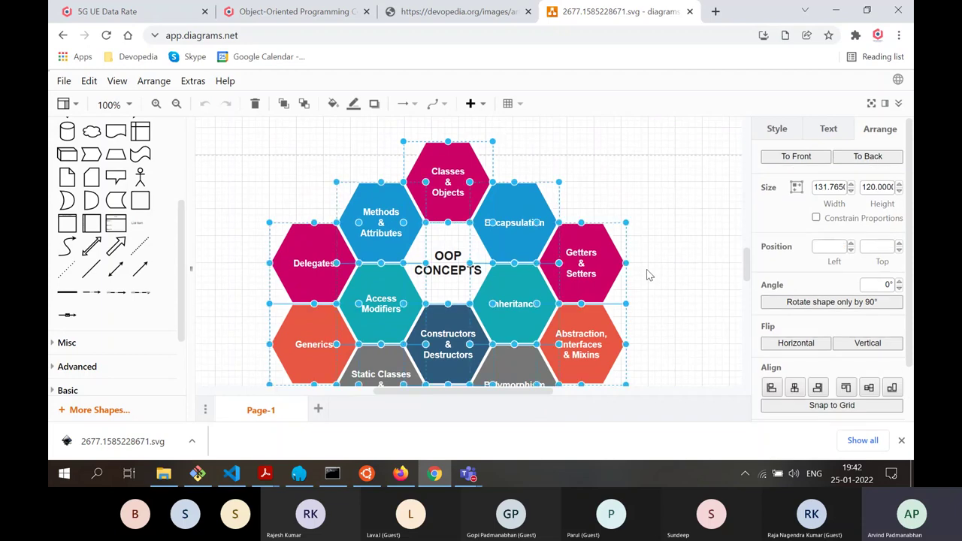
key("Delete")
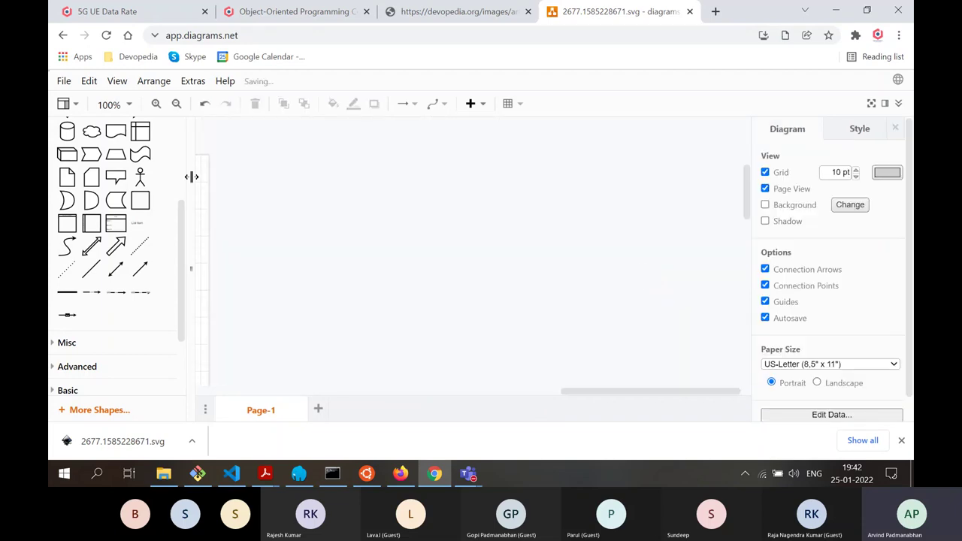
scroll(180, 172, "up", 2)
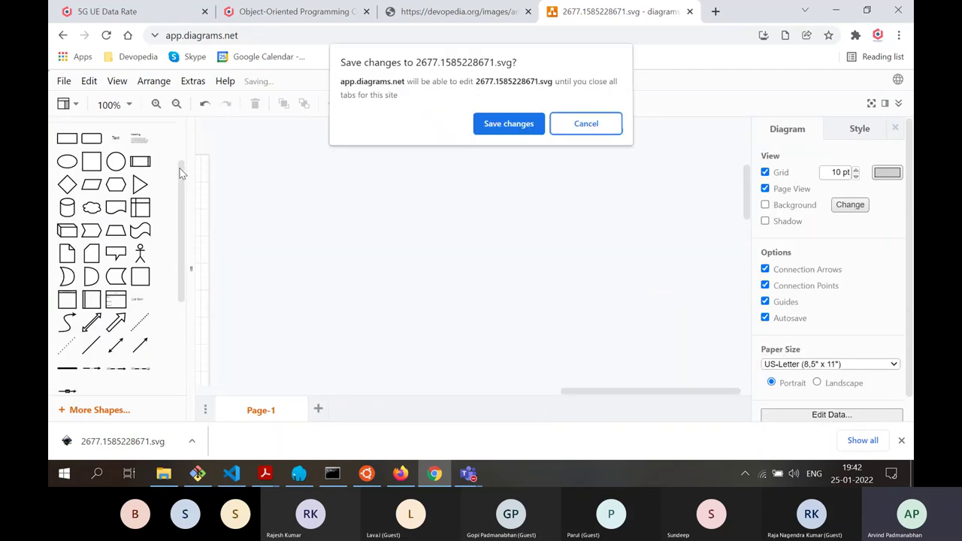
left_click(528, 127)
Search the shapes for "hexagon", insert the solid black hexagon, and enlarge it to about 140 by 140 pt
scroll(175, 176, "up", 2)
scroll(51, 143, "up", 1)
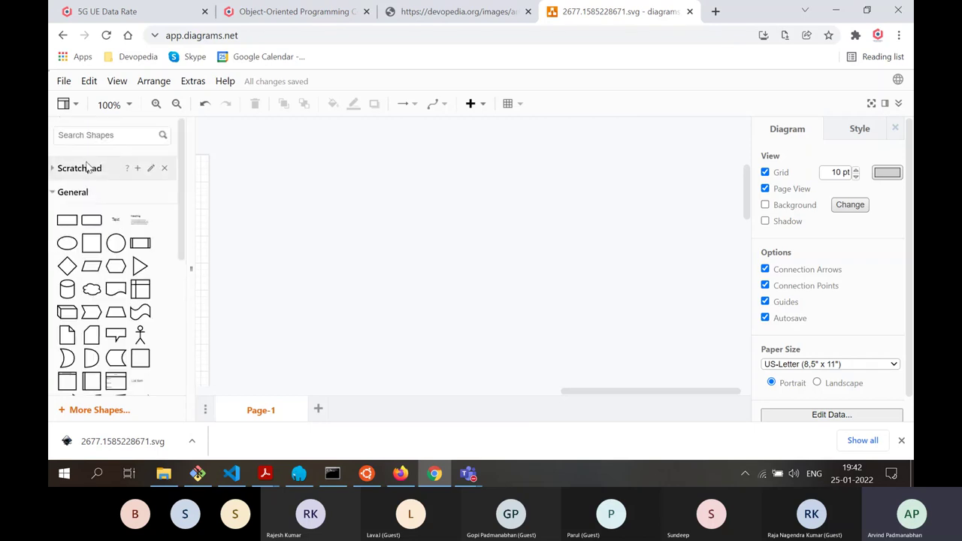
left_click(97, 137)
type("he")
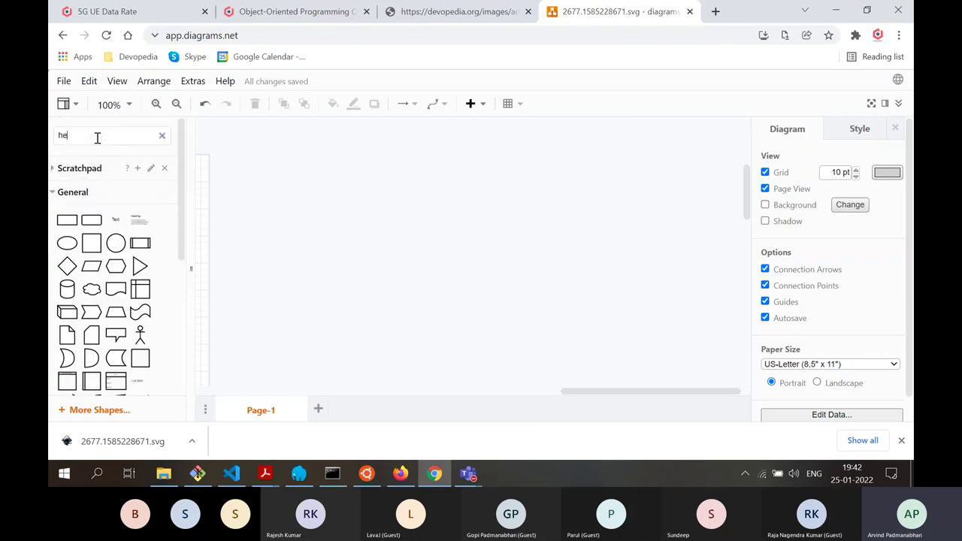
type("xagon")
key("Return")
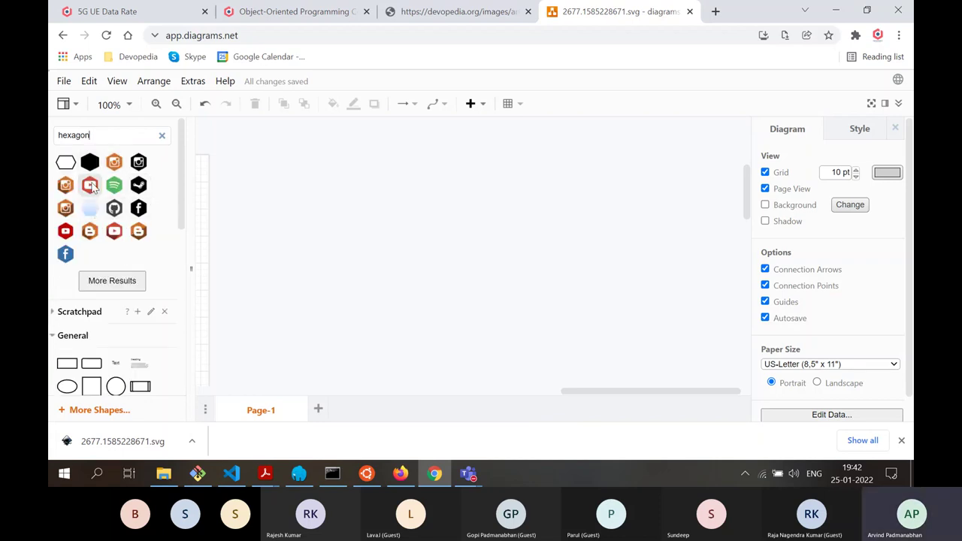
left_click(89, 164)
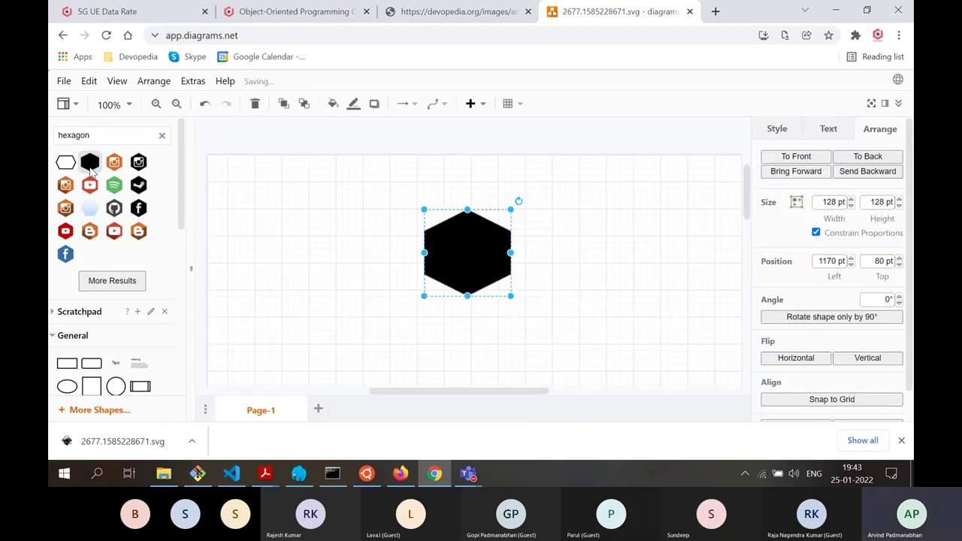
left_click_drag(510, 296, 531, 305)
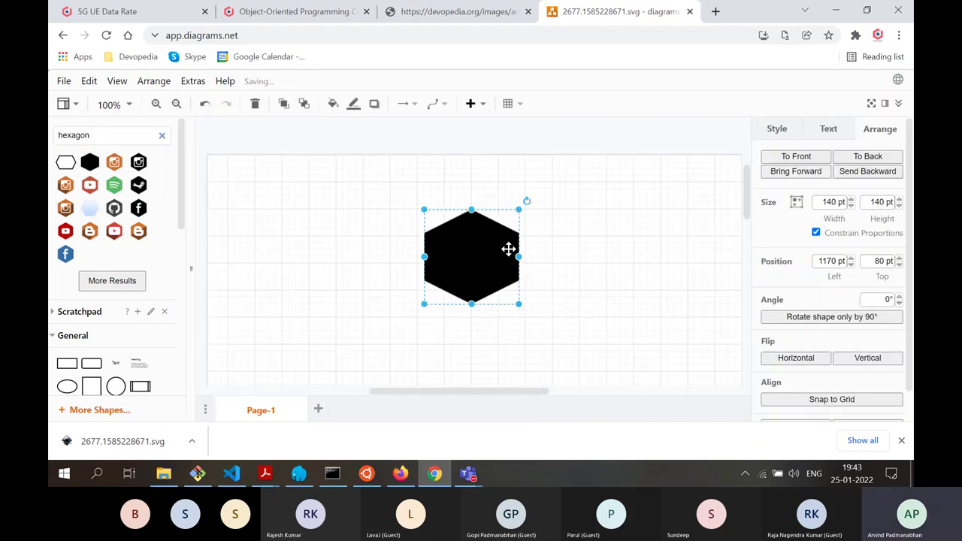
Review the black hexagon's text, arrangement and style options, and enlarge the shape further
left_click(828, 131)
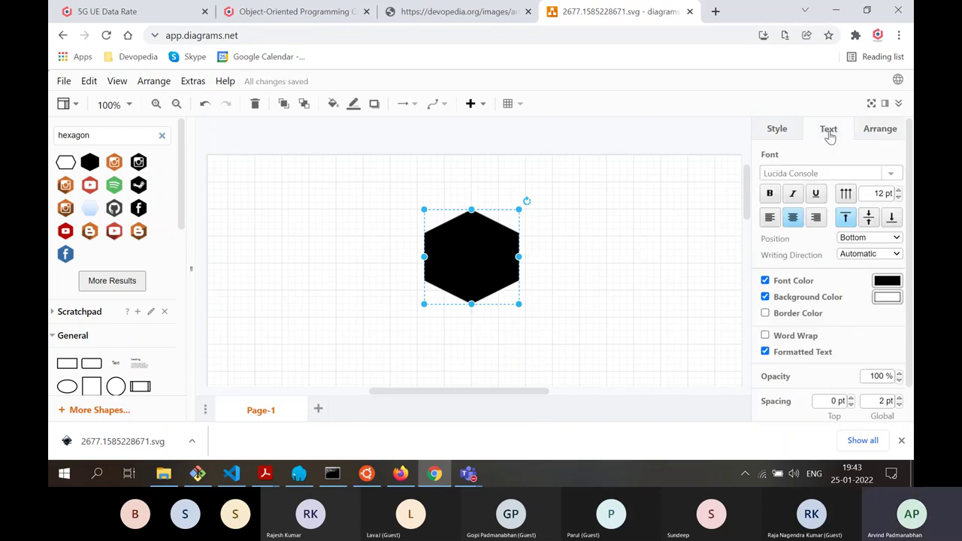
left_click(876, 132)
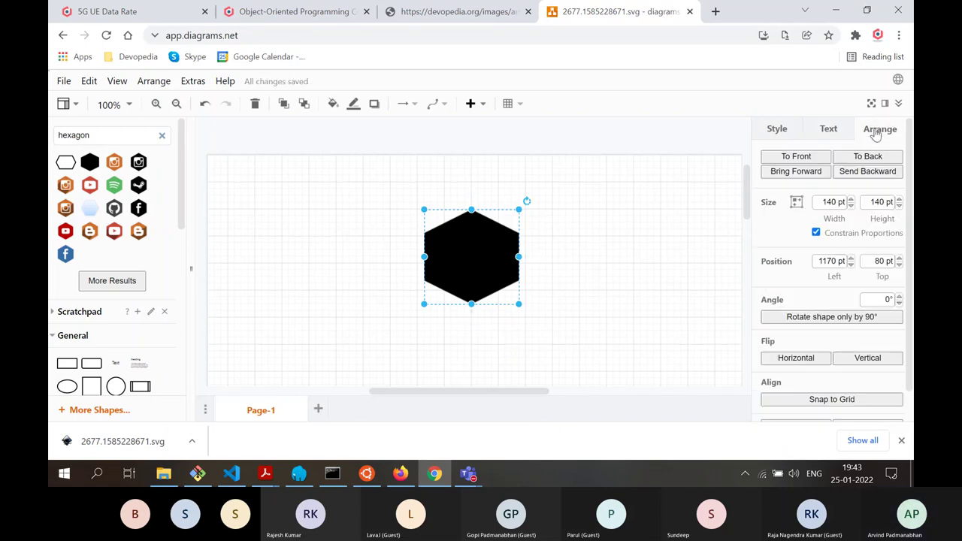
left_click(831, 131)
left_click(786, 133)
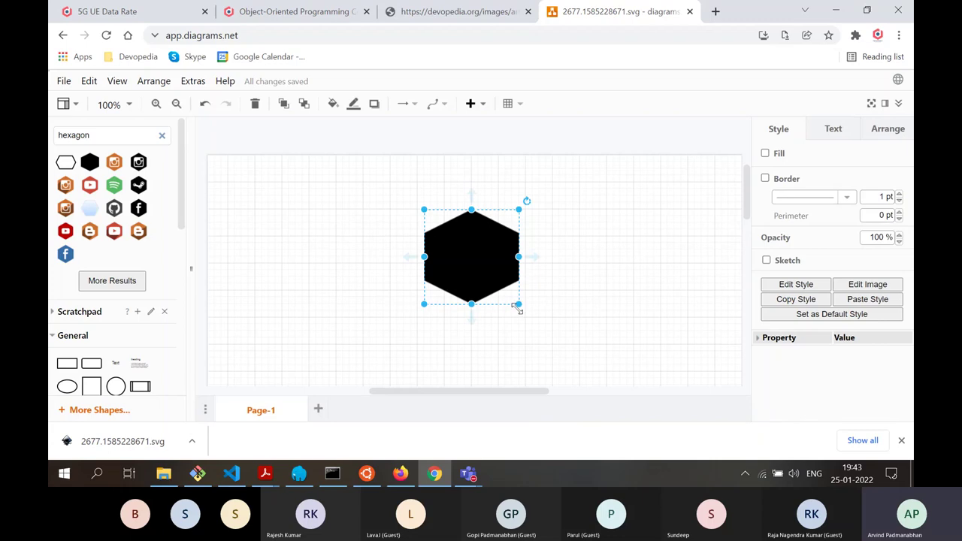
left_click_drag(517, 309, 533, 335)
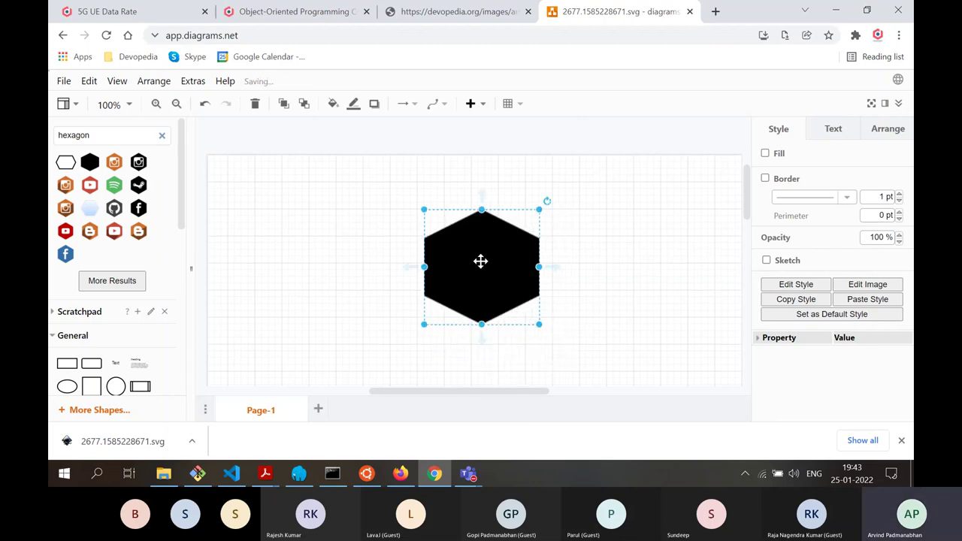
Set the black hexagon's font color to 7EA6E0
left_click(832, 131)
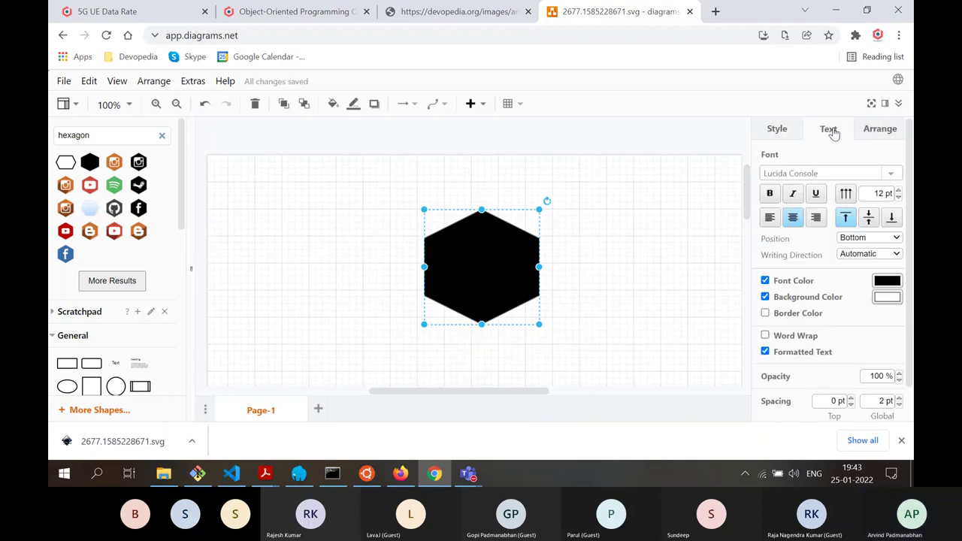
left_click(778, 131)
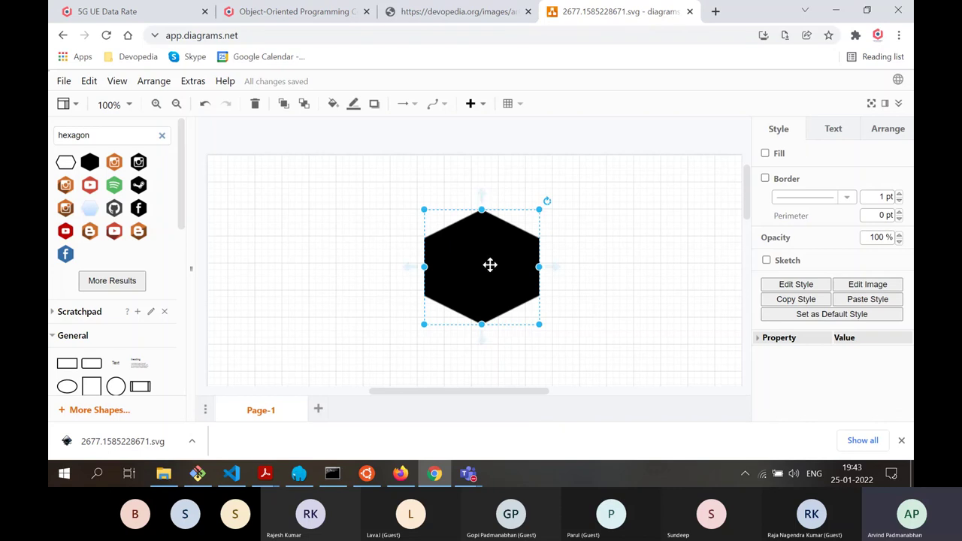
left_click(839, 131)
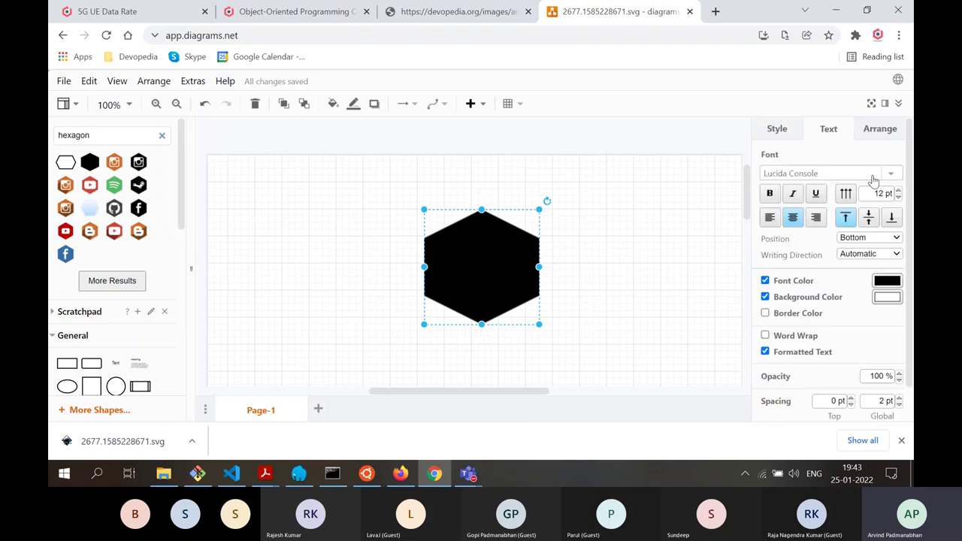
left_click(886, 282)
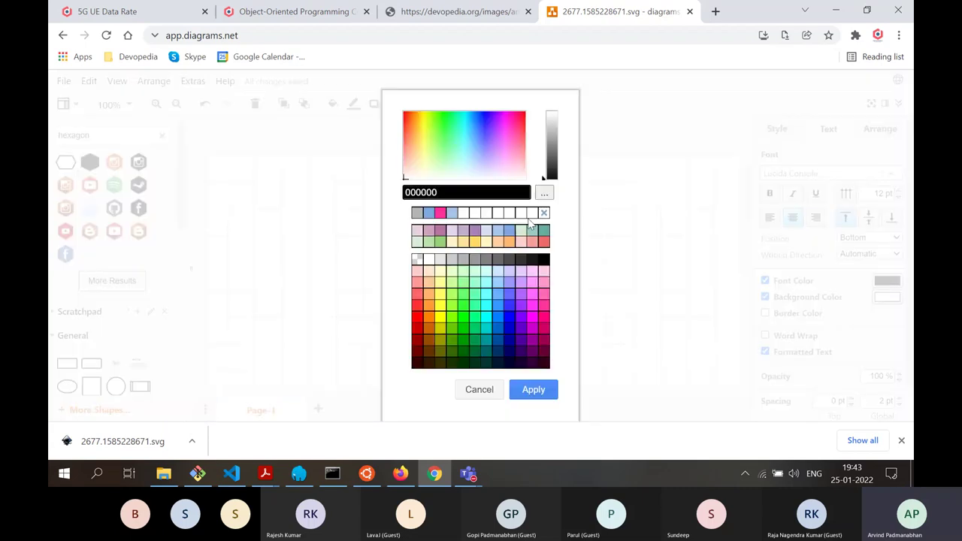
left_click(509, 232)
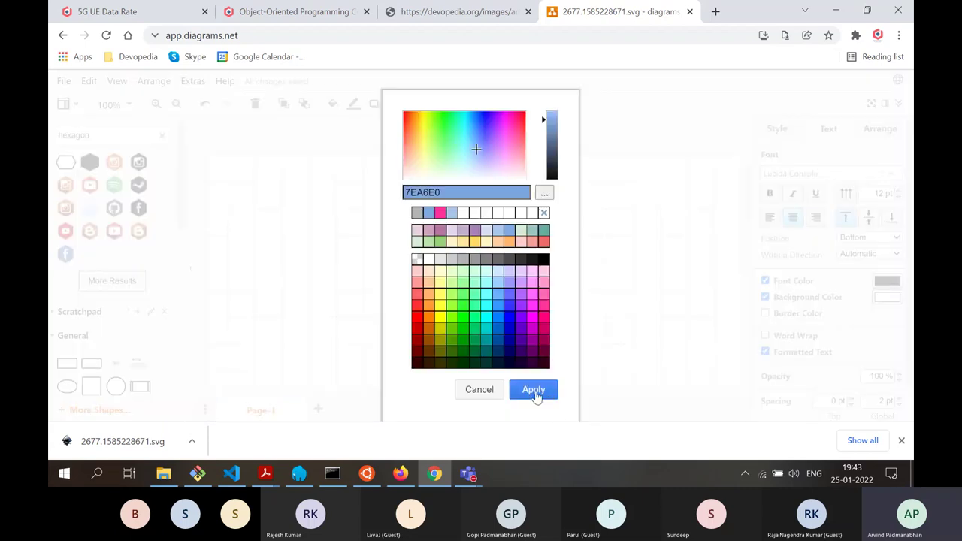
left_click(548, 396)
left_click(584, 305)
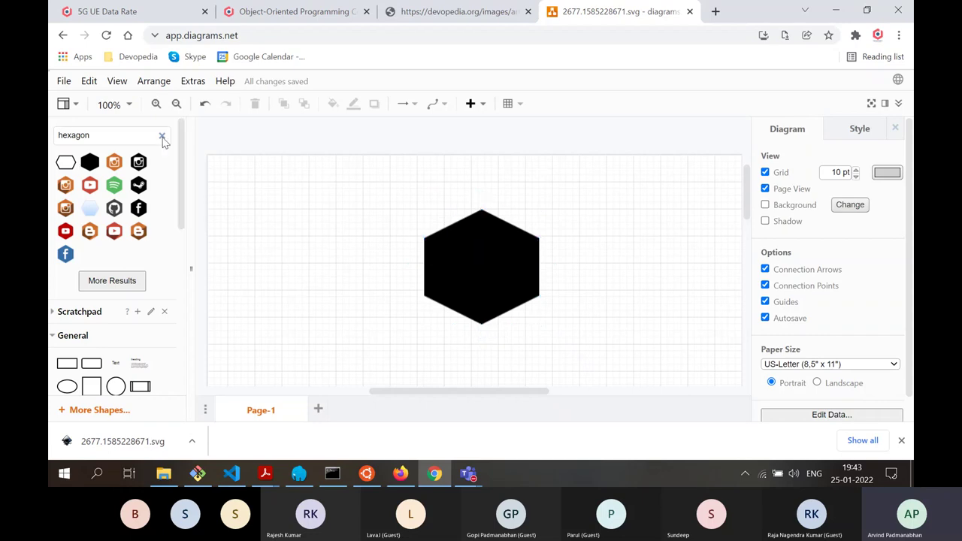
Delete the black hexagon from the canvas
left_click(488, 270)
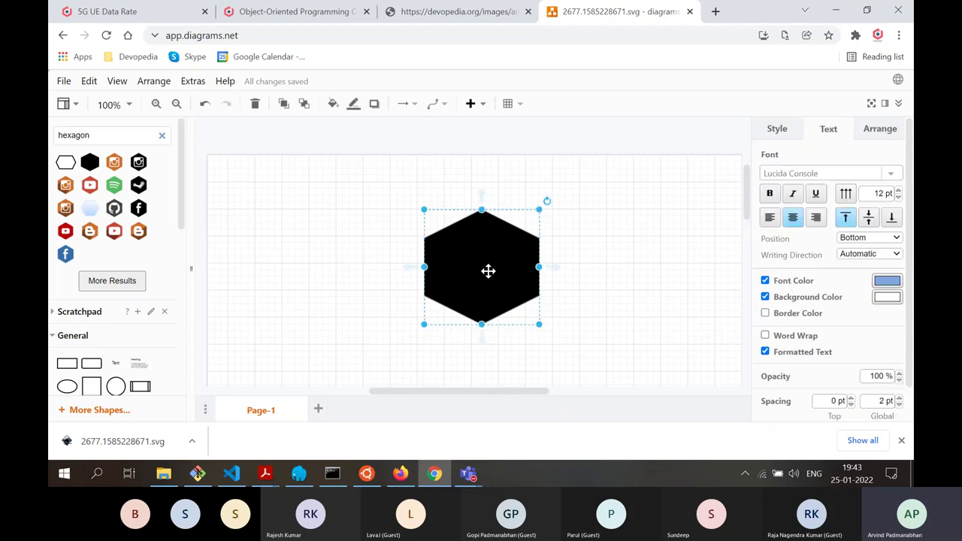
key("Delete")
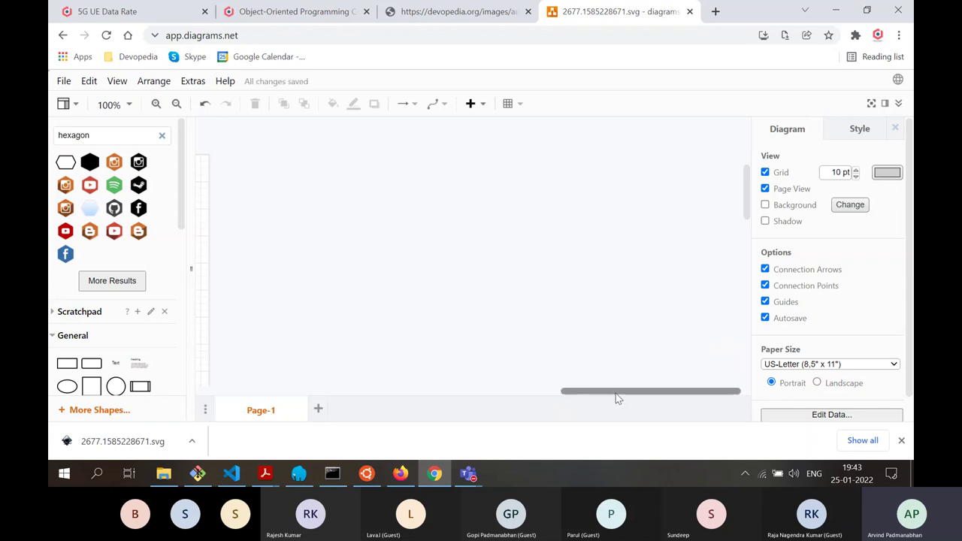
left_click_drag(616, 396, 411, 387)
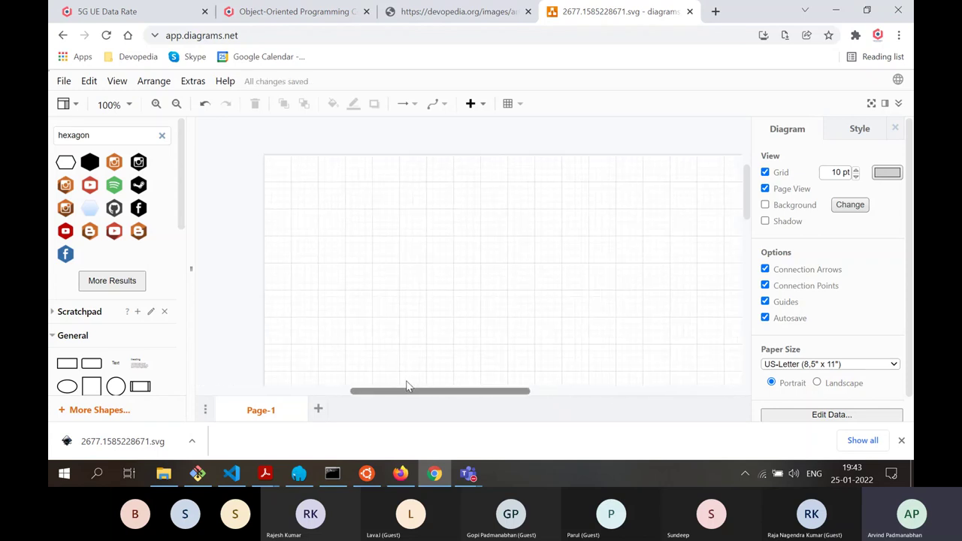
Clear the "hexagon" shape search, collapse the General shapes and dismiss the downloads bar
left_click(162, 136)
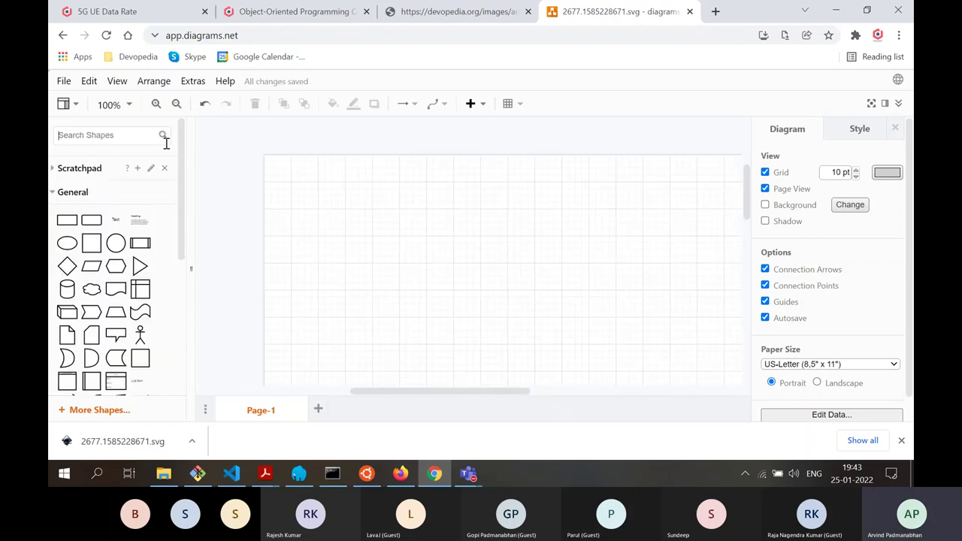
left_click(62, 194)
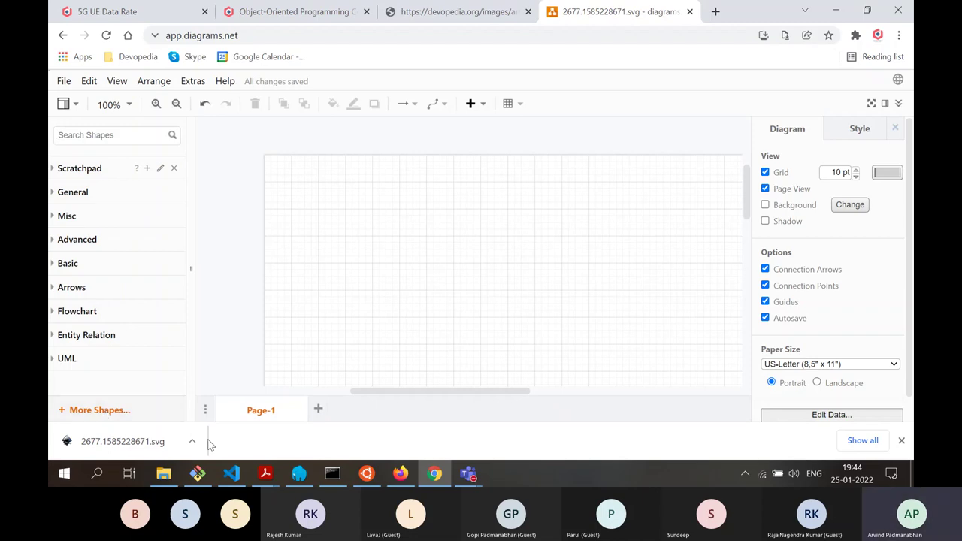
left_click(900, 440)
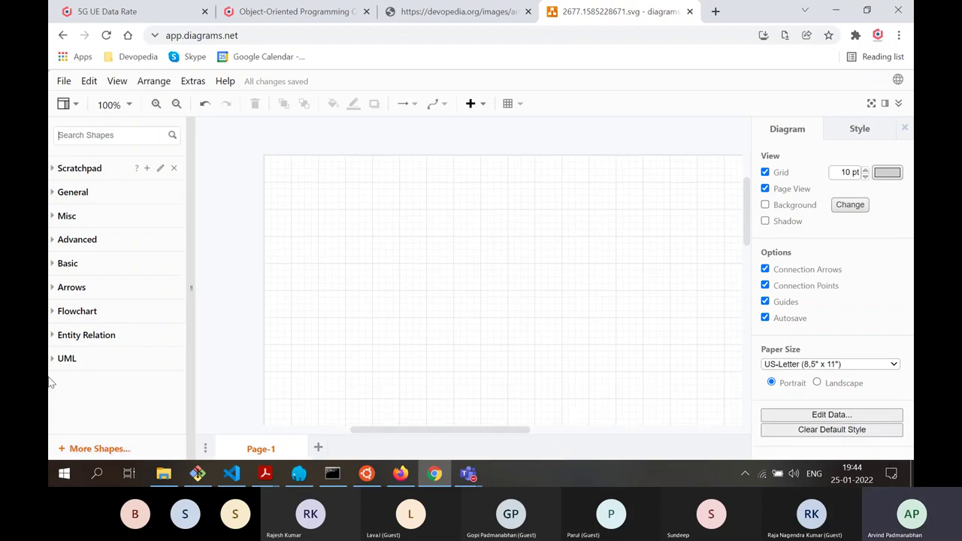
Browse the additional shape libraries from Standard to Other, previewing the Electrical, Floorplans and Web Icons sets
left_click(99, 448)
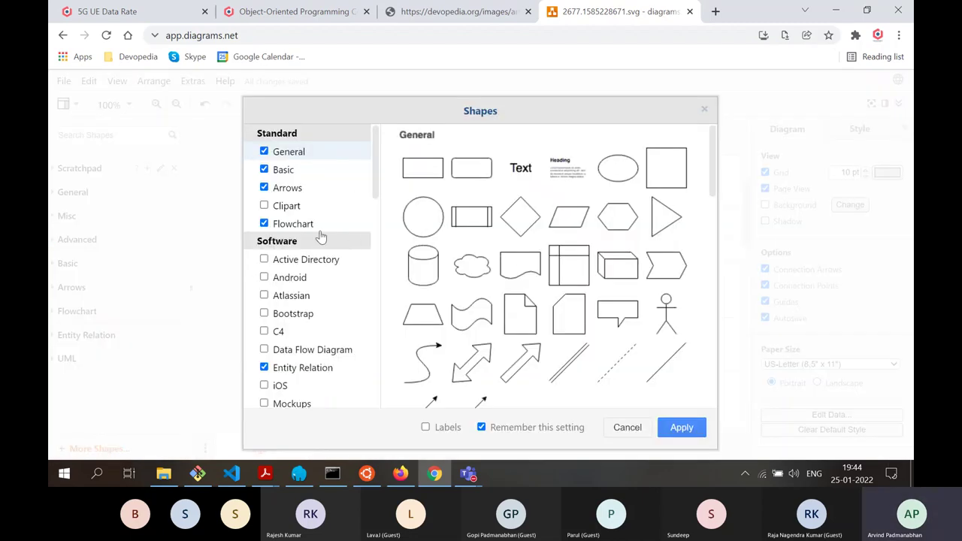
scroll(320, 237, "down", 3)
scroll(320, 237, "down", 10)
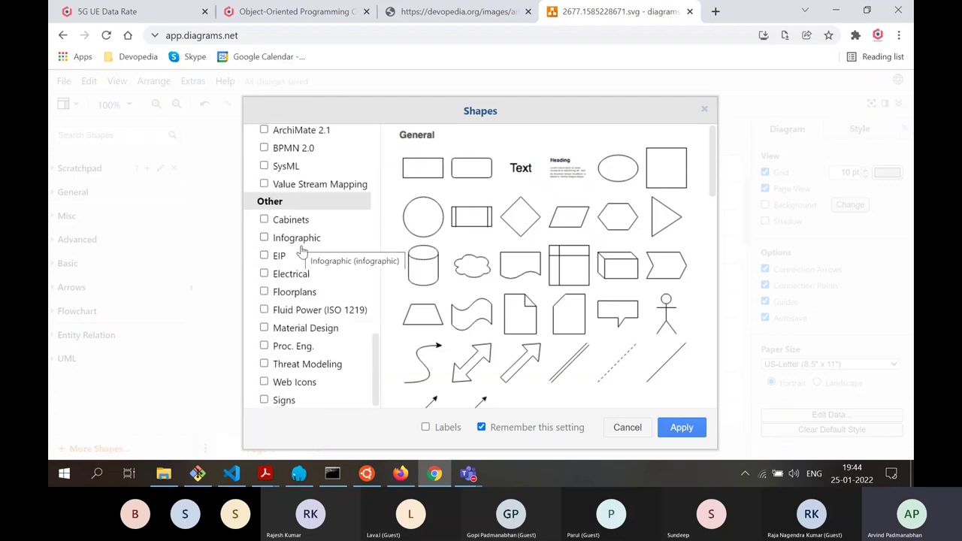
scroll(338, 278, "up", 13)
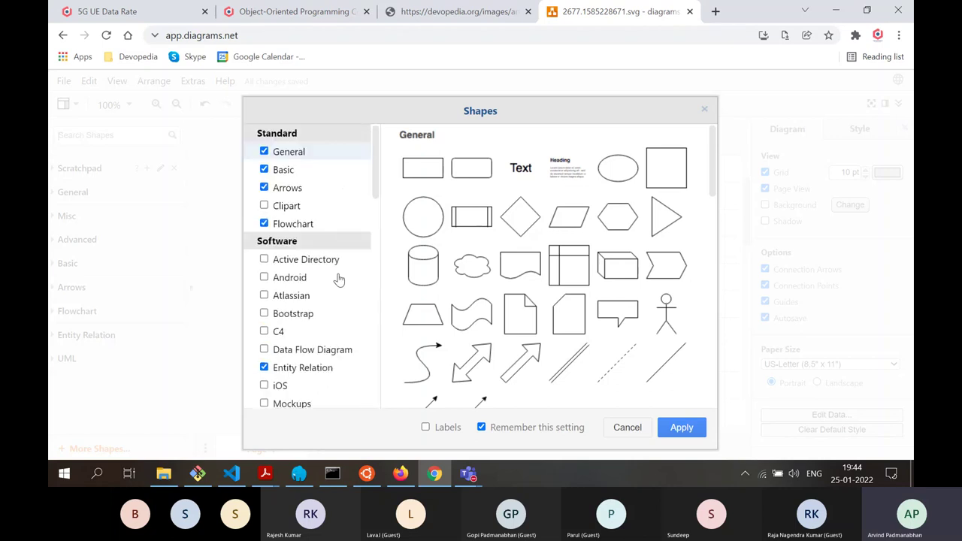
scroll(338, 279, "down", 13)
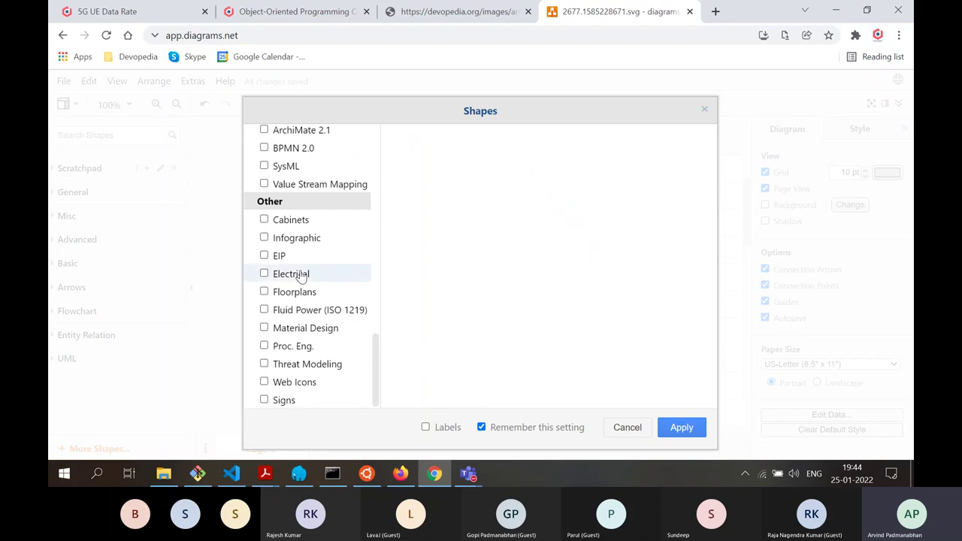
mouse_move(304, 280)
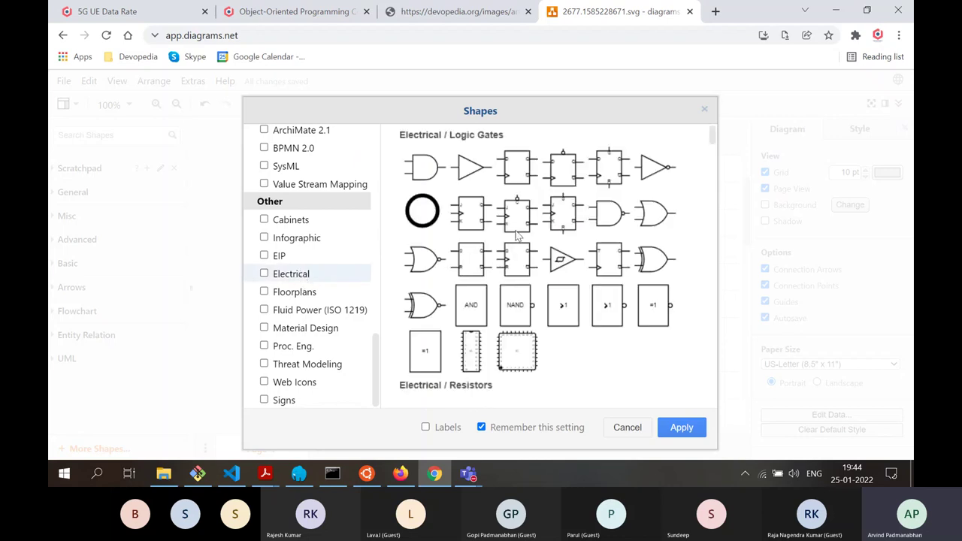
mouse_move(298, 297)
mouse_move(295, 385)
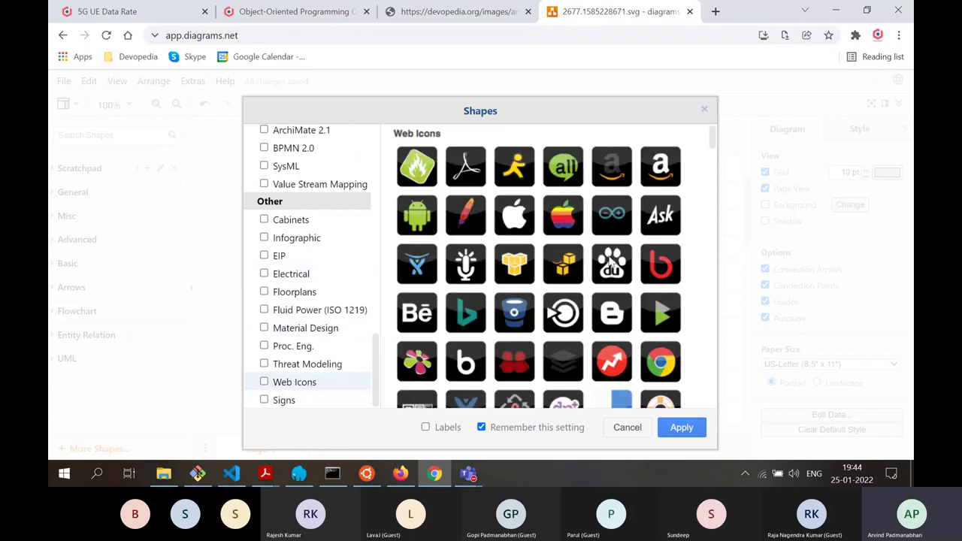
Look through the Networking shape libraries, previewing the VMware and Kubernetes icons
scroll(311, 252, "up", 3)
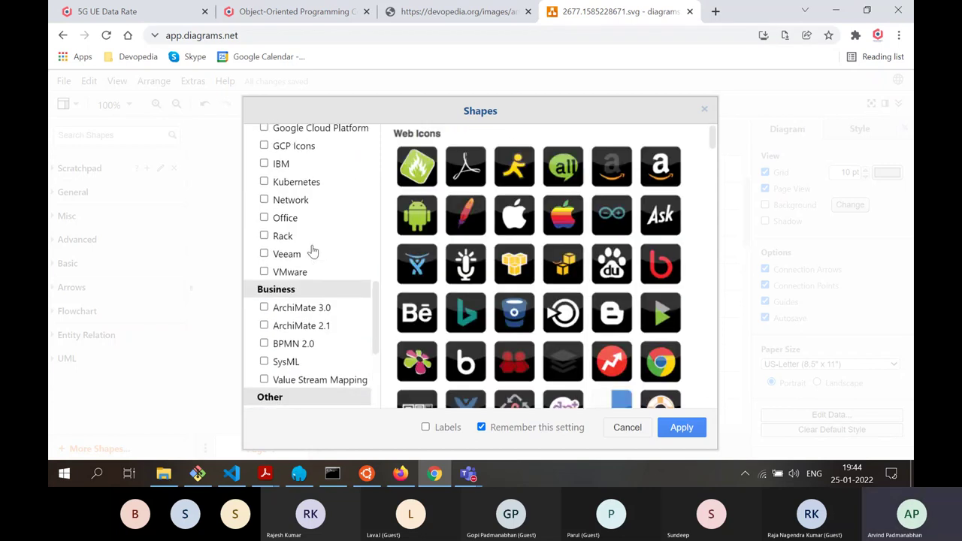
scroll(311, 251, "up", 6)
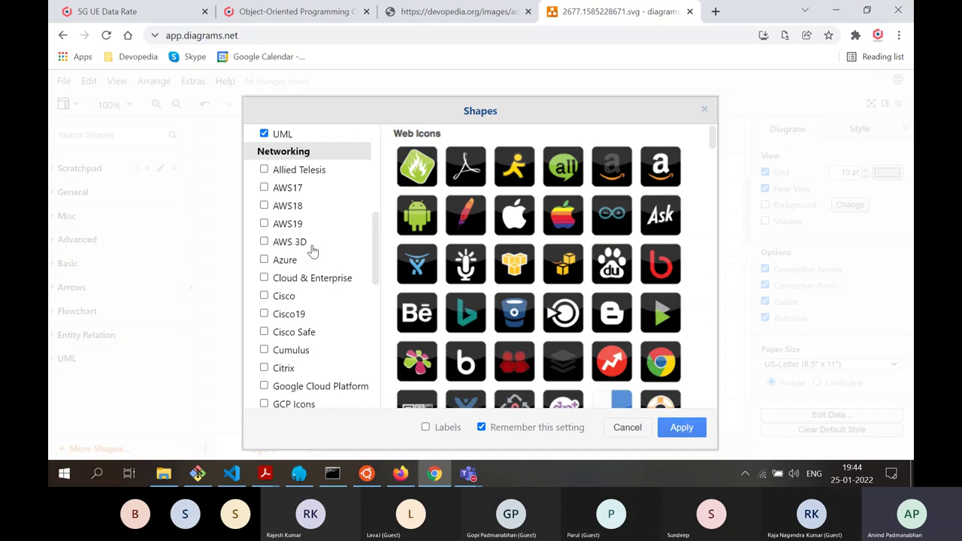
scroll(312, 251, "down", 3)
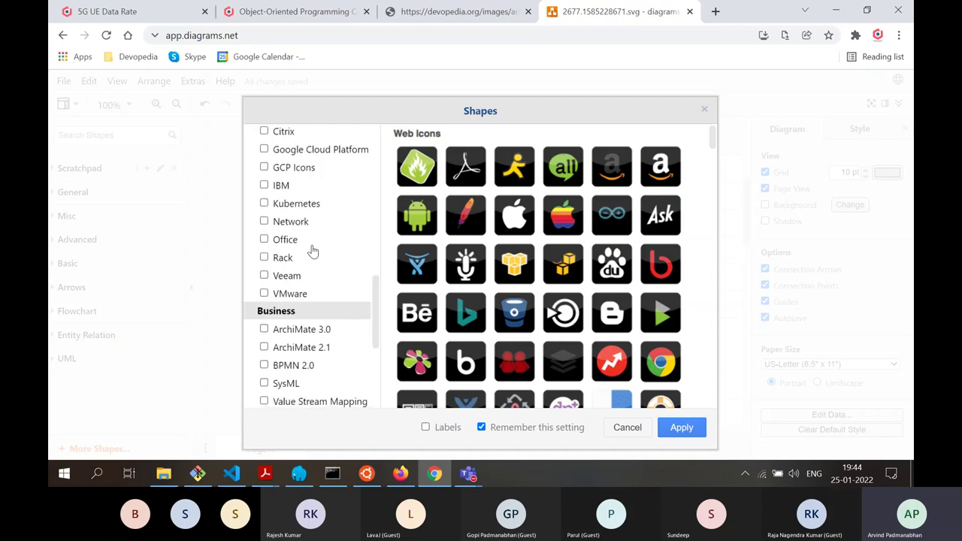
left_click(299, 296)
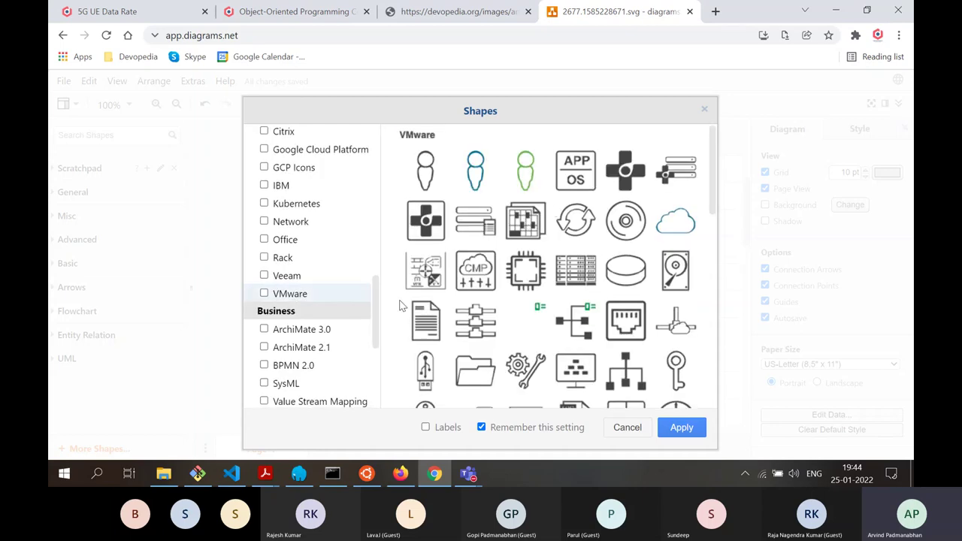
left_click(310, 208)
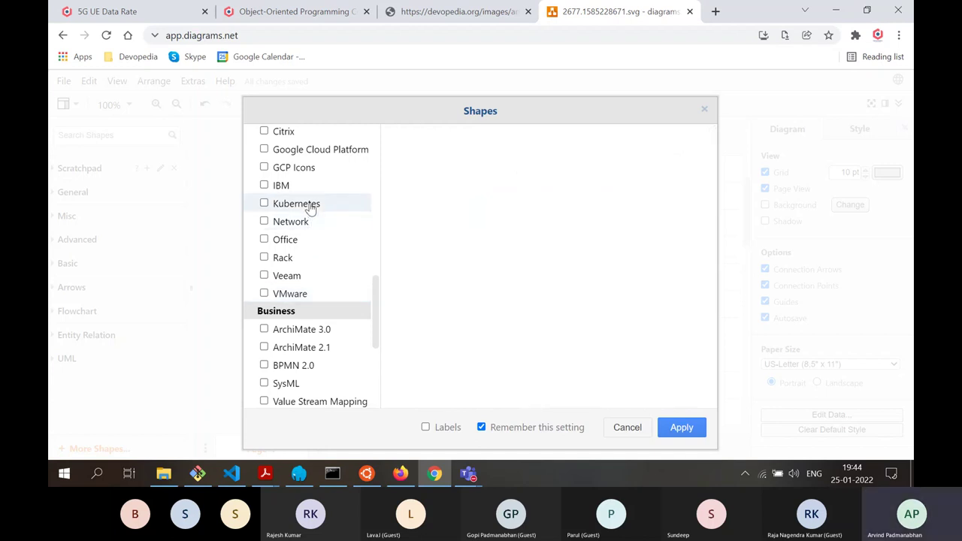
scroll(588, 275, "down", 3)
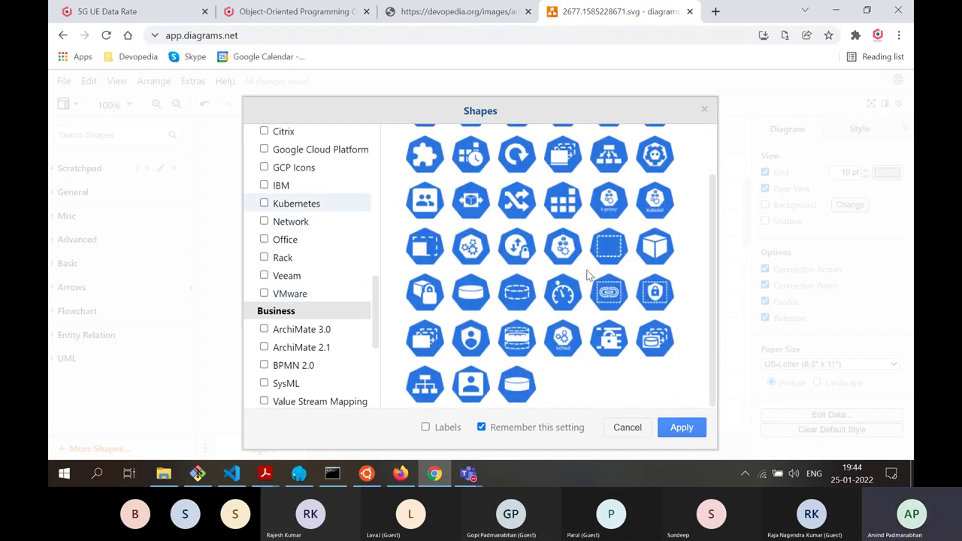
scroll(591, 278, "up", 4)
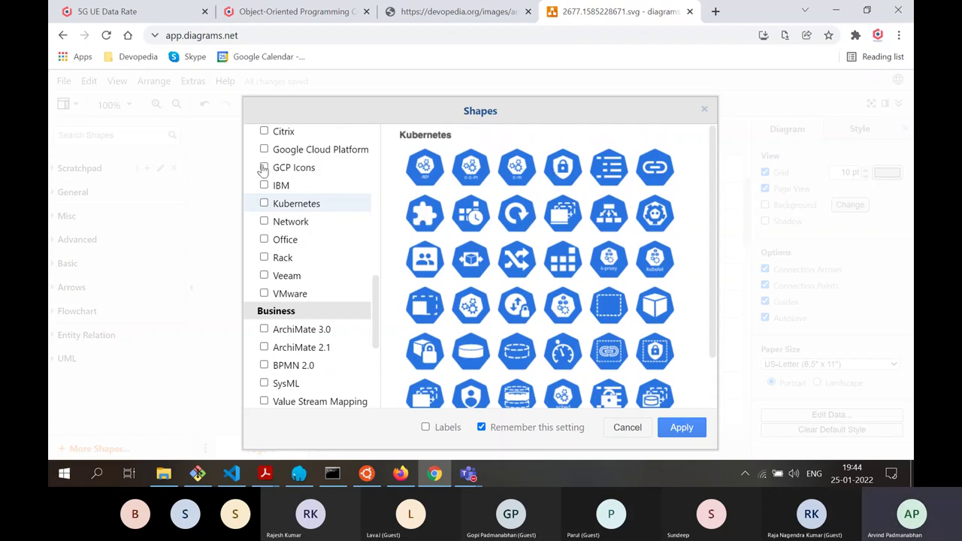
Preview the GCP Icons and Google Cloud Platform shape libraries
left_click(296, 174)
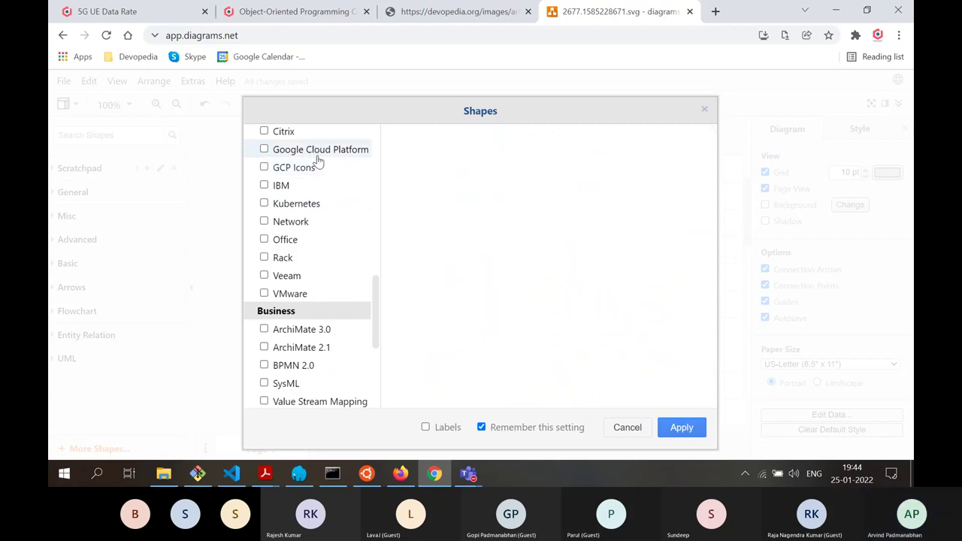
left_click(315, 151)
scroll(365, 200, "up", 3)
scroll(316, 226, "up", 3)
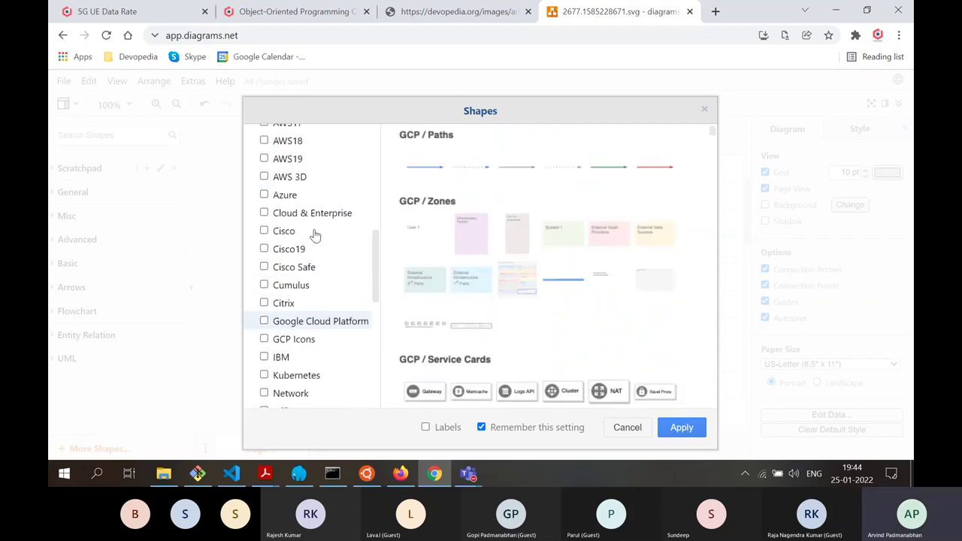
Preview the AWS 3D and AWS19 libraries, examining the AWS19 icon groups such as Analytics and Cost Management
left_click(303, 214)
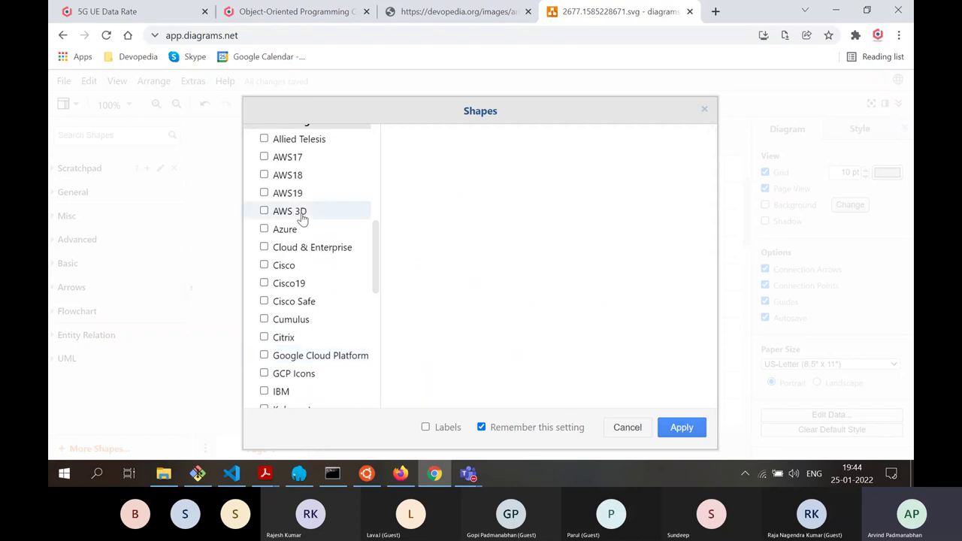
left_click(299, 194)
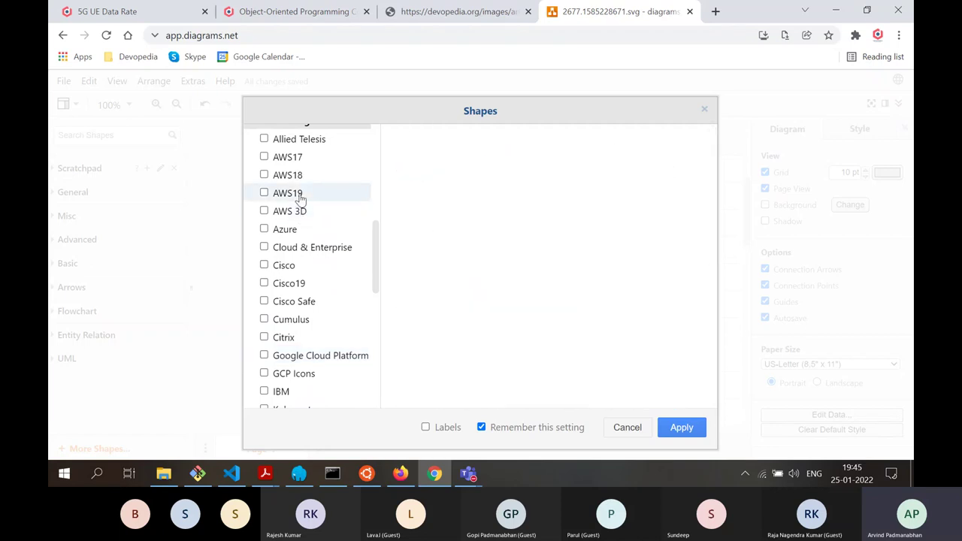
scroll(529, 252, "down", 5)
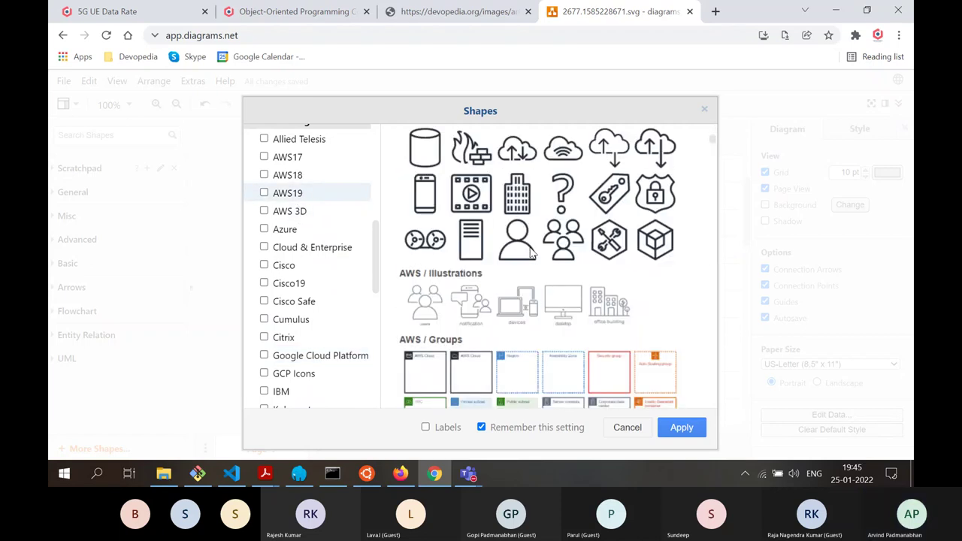
scroll(529, 252, "down", 5)
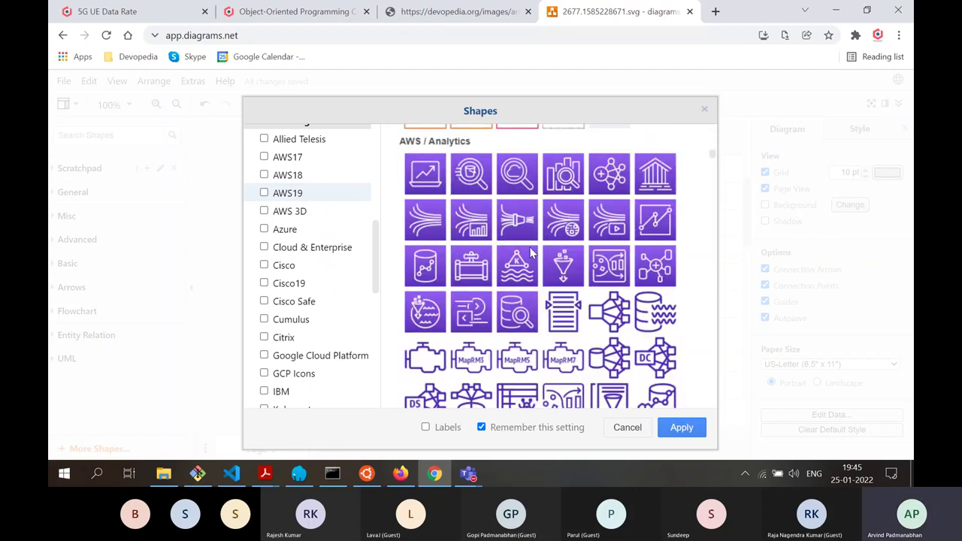
scroll(316, 186, "down", 1)
scroll(312, 184, "down", 3)
scroll(601, 275, "down", 10)
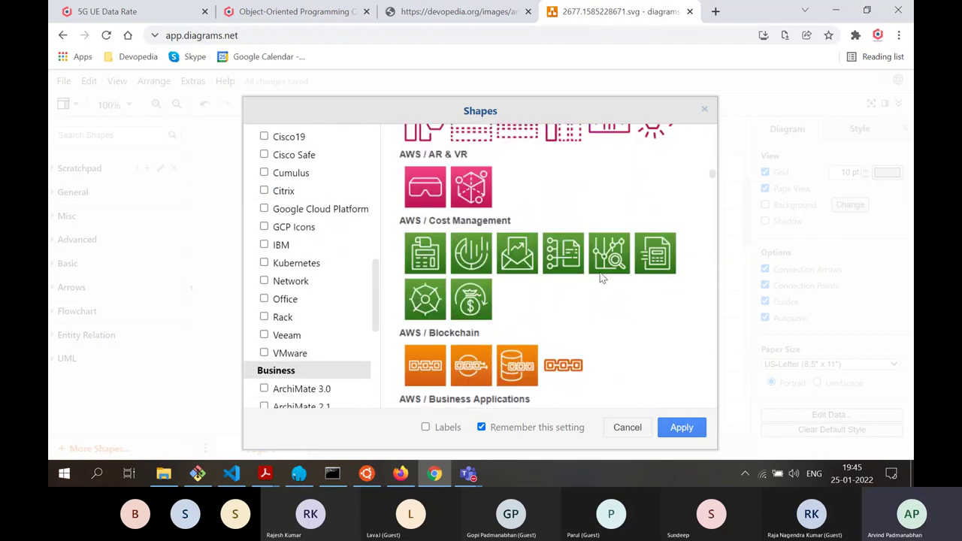
scroll(326, 241, "up", 1)
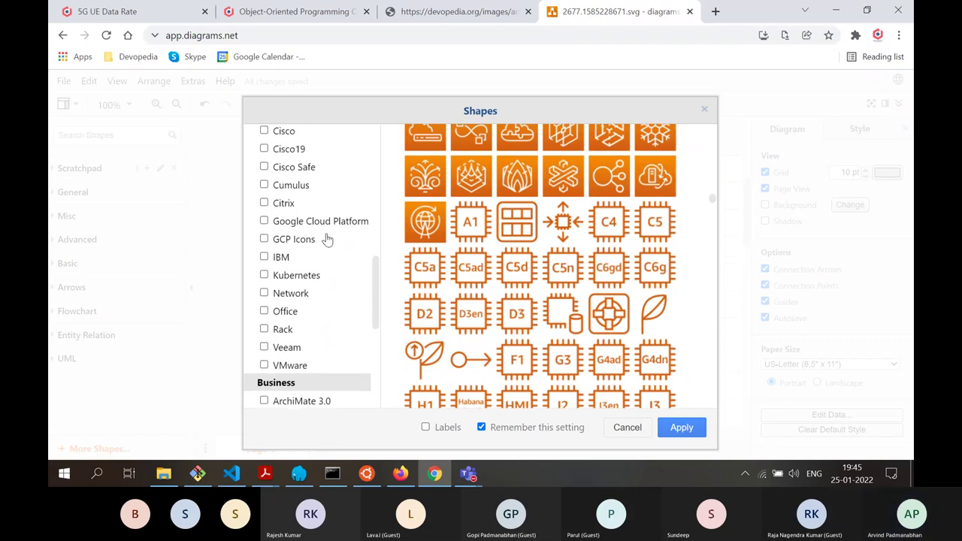
Enable the Infographic shape library and apply the selection
scroll(326, 240, "down", 5)
scroll(425, 318, "down", 4)
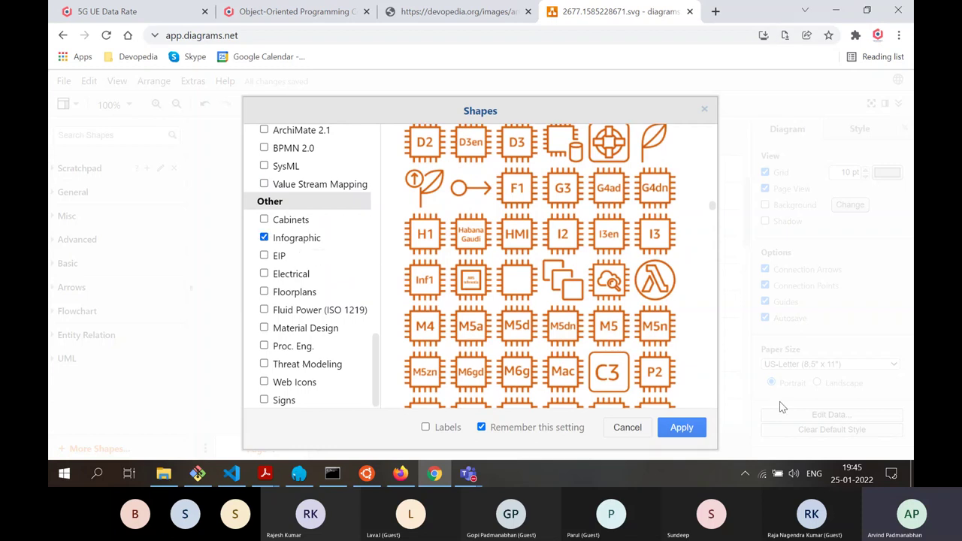
left_click(676, 429)
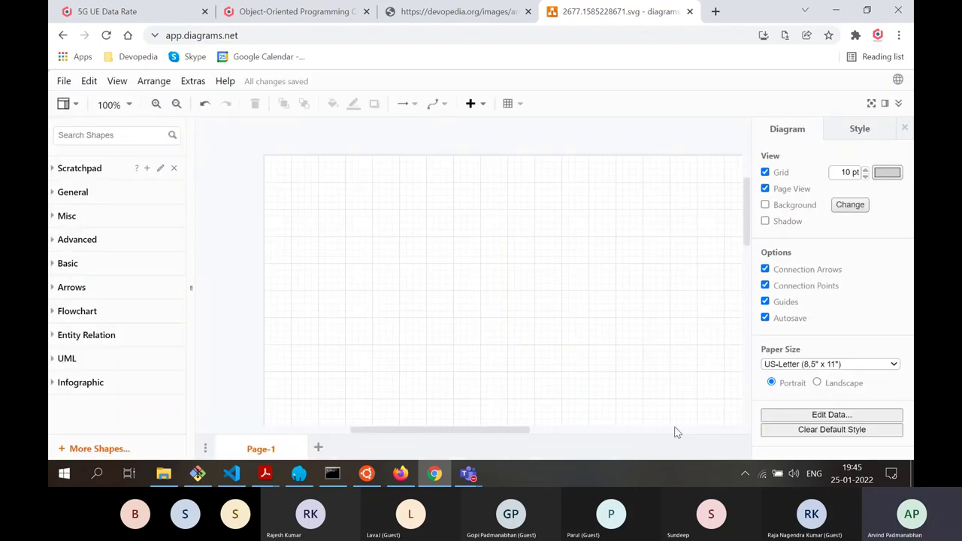
Expand the Infographic shapes and insert the cluster of seven colored hexagons onto the page
left_click(60, 386)
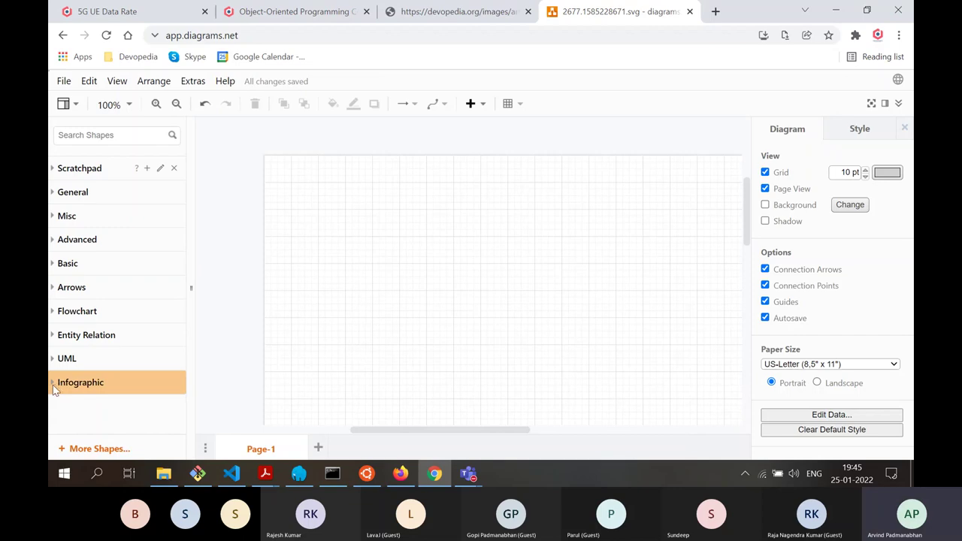
left_click(60, 384)
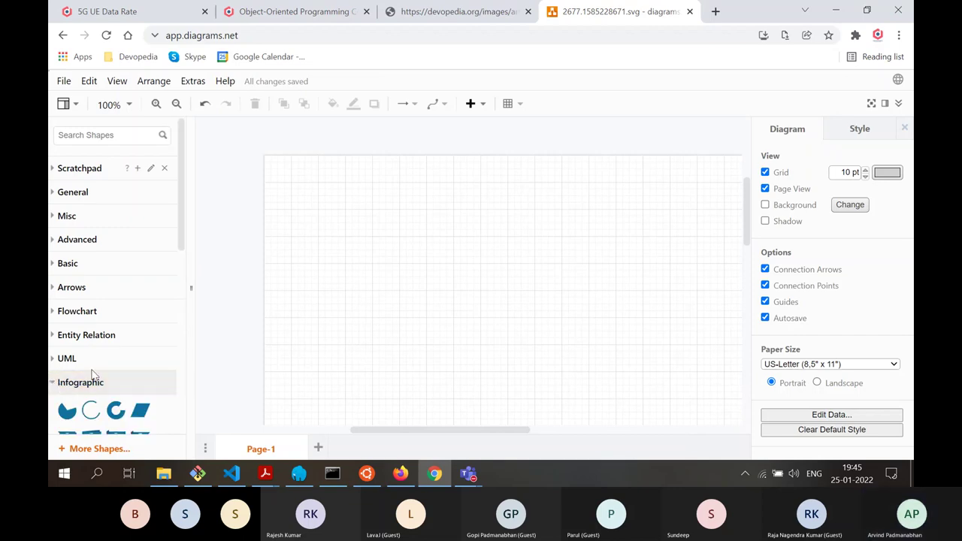
scroll(105, 338, "down", 6)
scroll(109, 333, "down", 1)
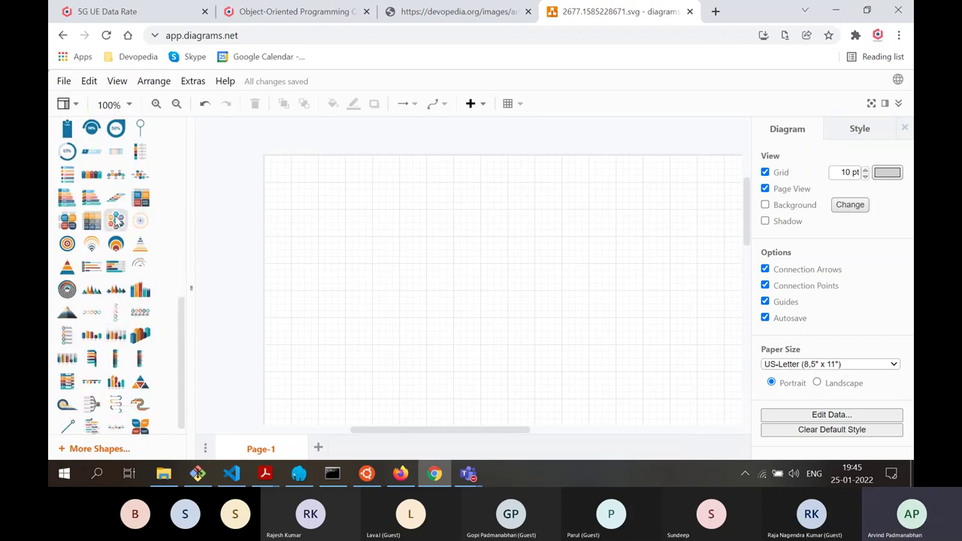
left_click(116, 220)
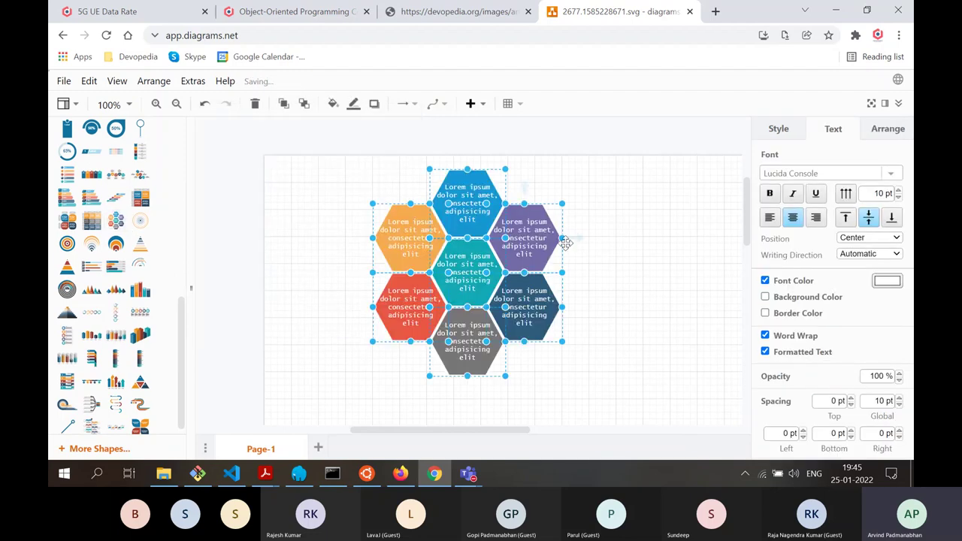